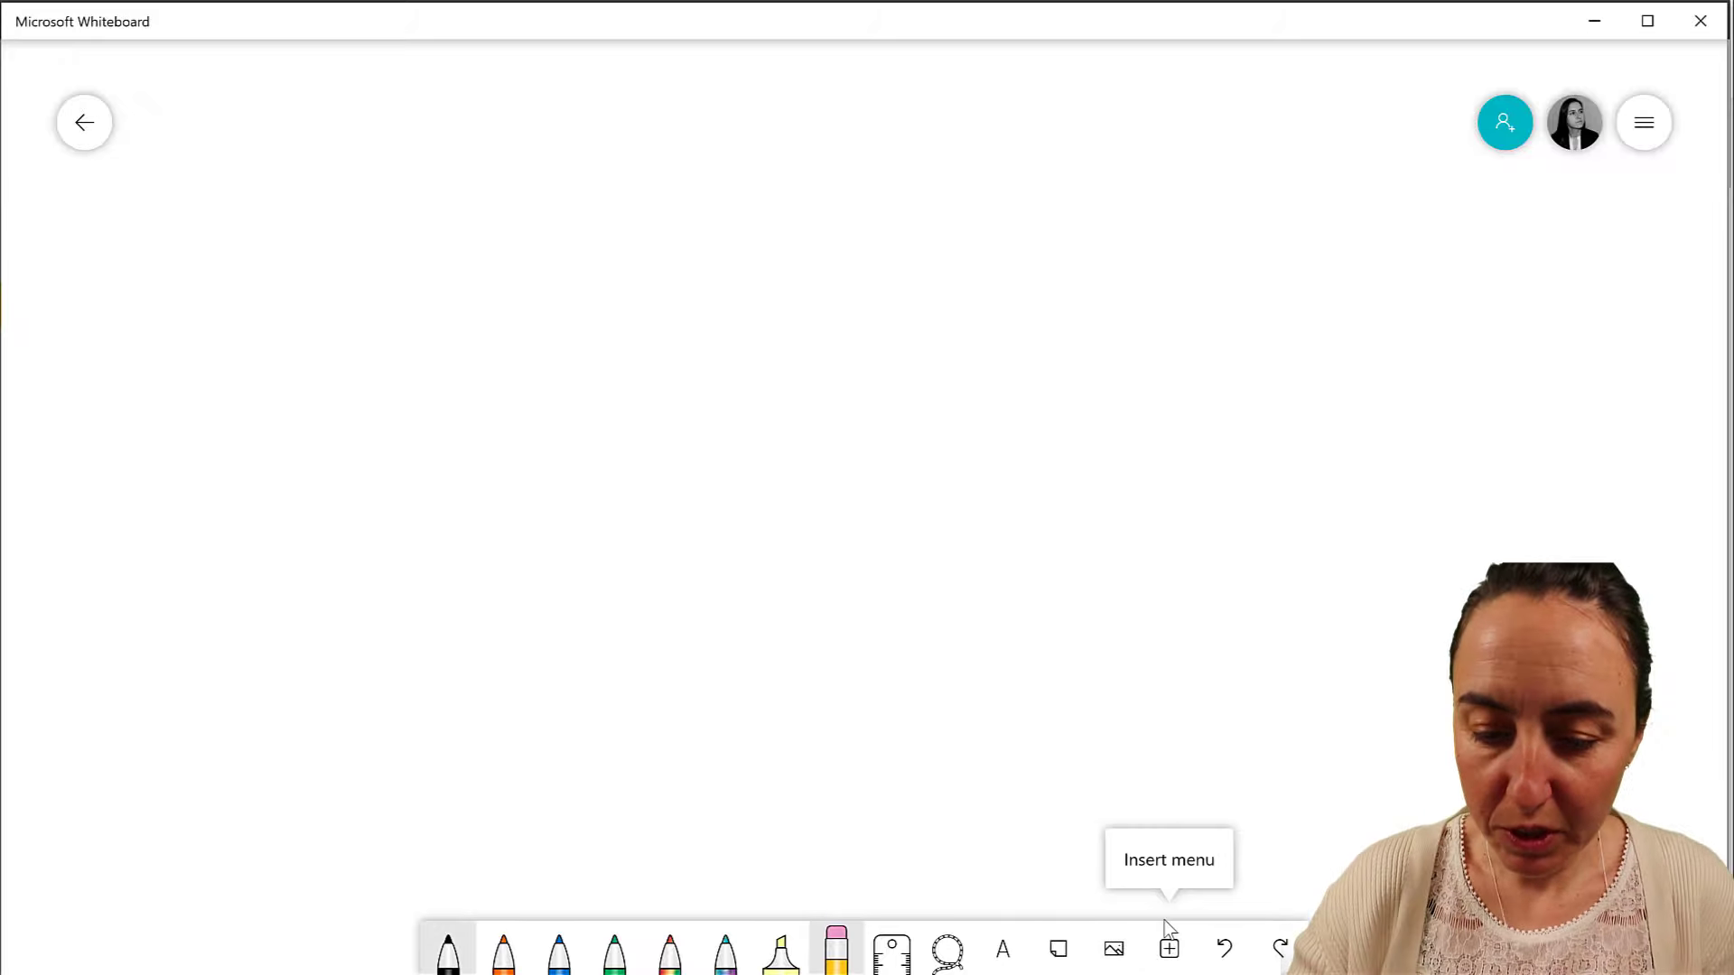
- Finish the STAR heading and insert the star.png schema image from the library
mouse_move(374, 116)
mouse_down()
mouse_move(397, 159)
mouse_move(423, 133)
mouse_move(447, 156)
mouse_move(504, 156)
mouse_up()
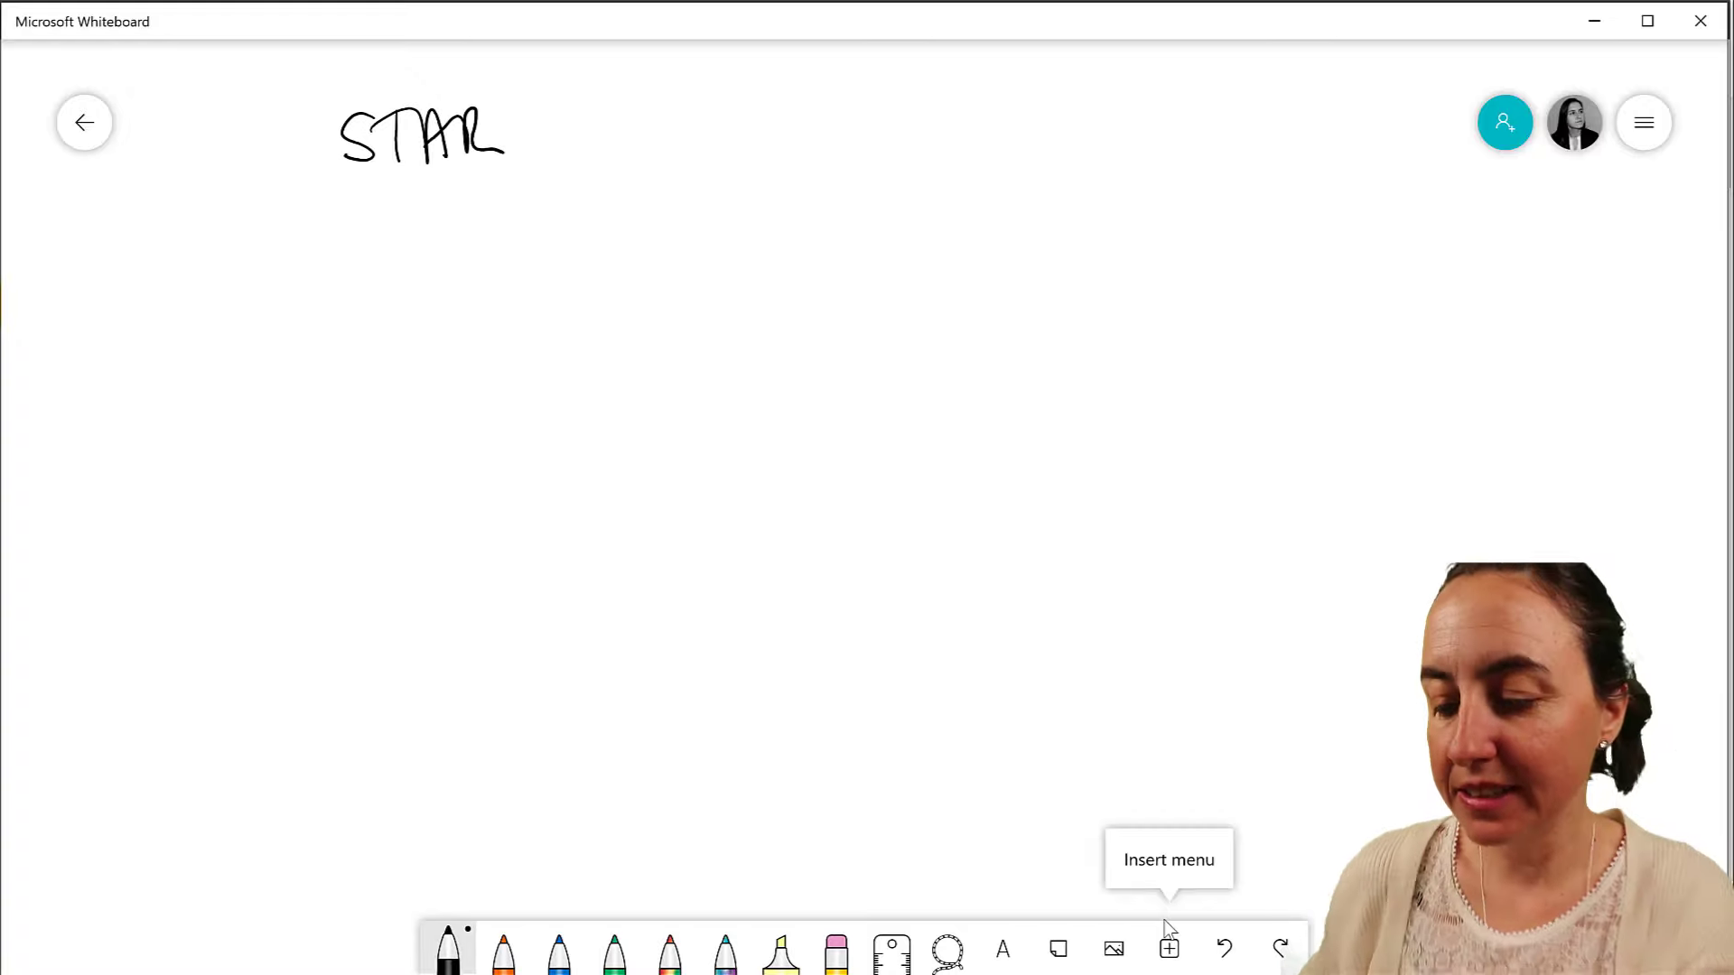
click(1112, 950)
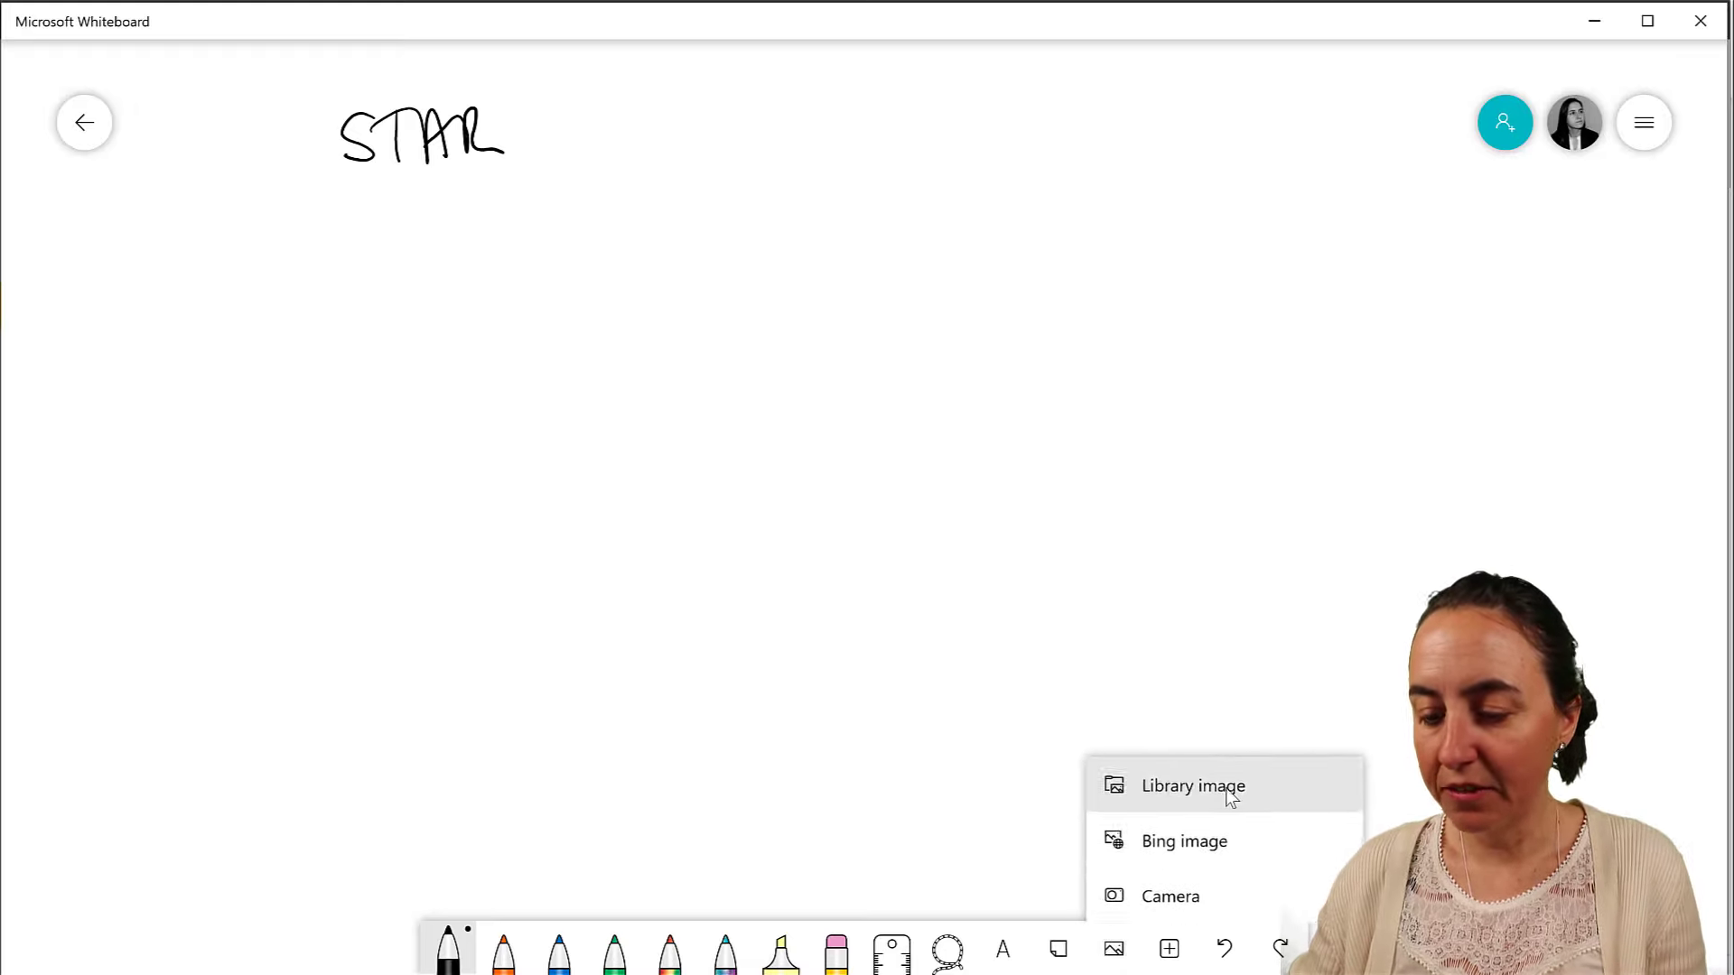
click(1230, 795)
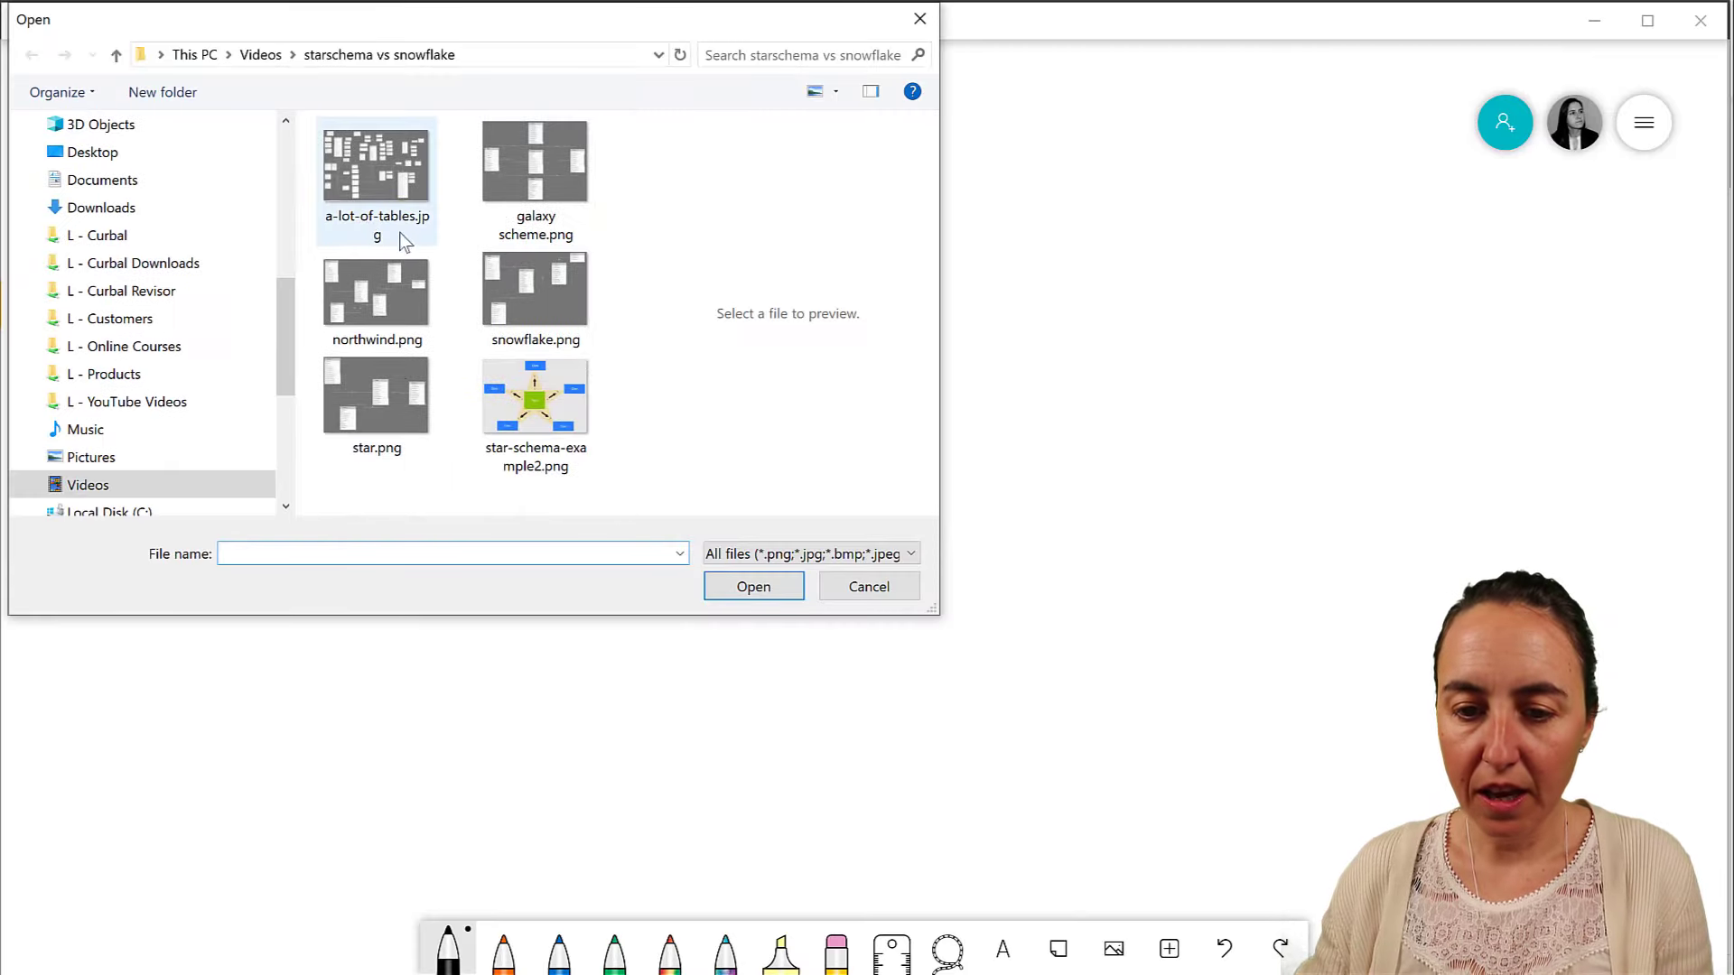
click(386, 405)
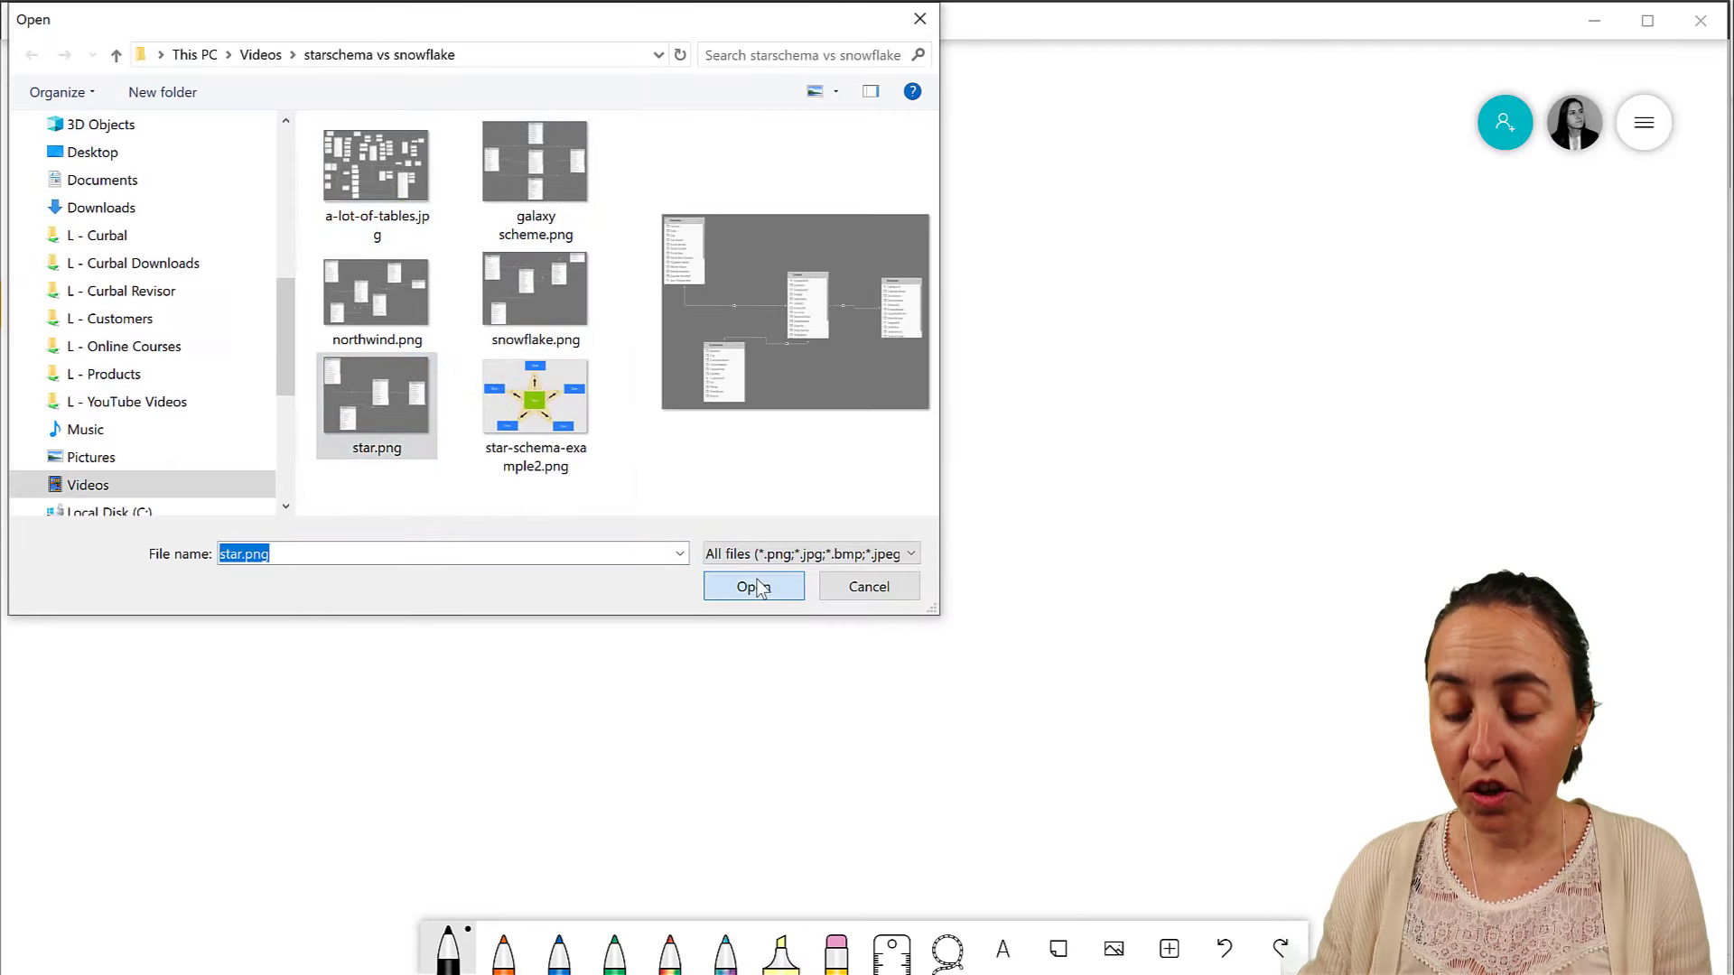
click(755, 587)
- Move the star.png diagram below STAR and enlarge it
drag(648, 411, 283, 217)
mouse_move(449, 373)
mouse_down()
mouse_move(534, 465)
mouse_move(636, 508)
mouse_up()
scroll(587, 416, up, 3)
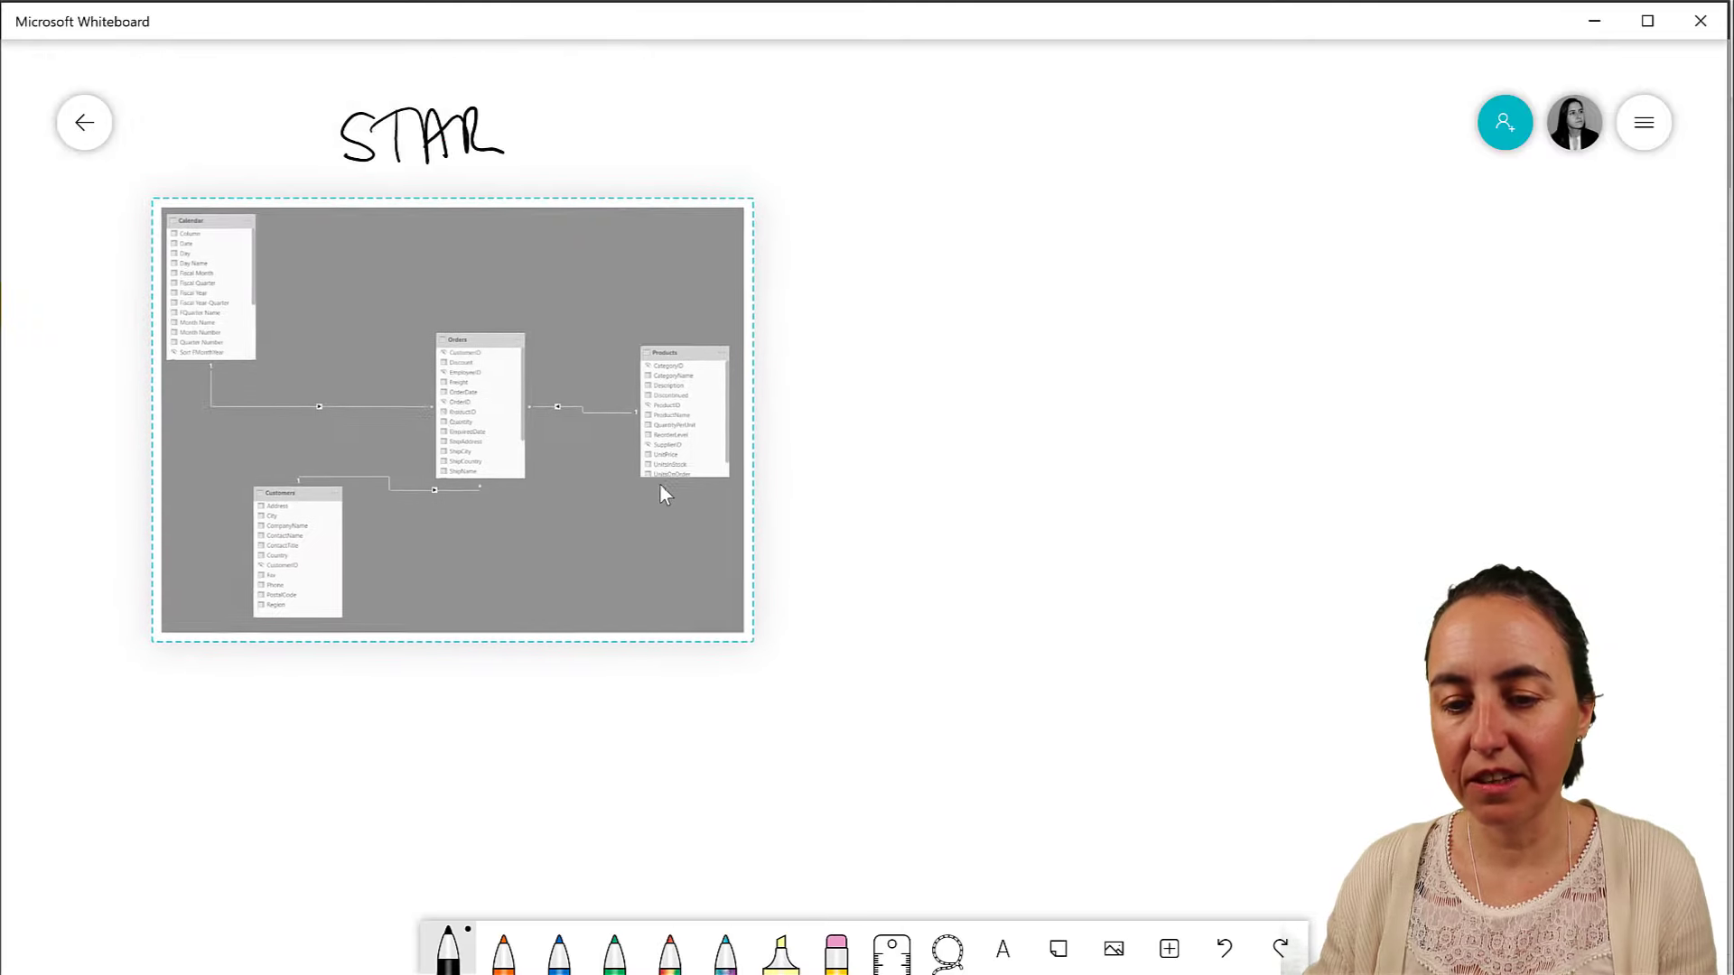
drag(756, 645, 774, 658)
click(956, 694)
click(614, 948)
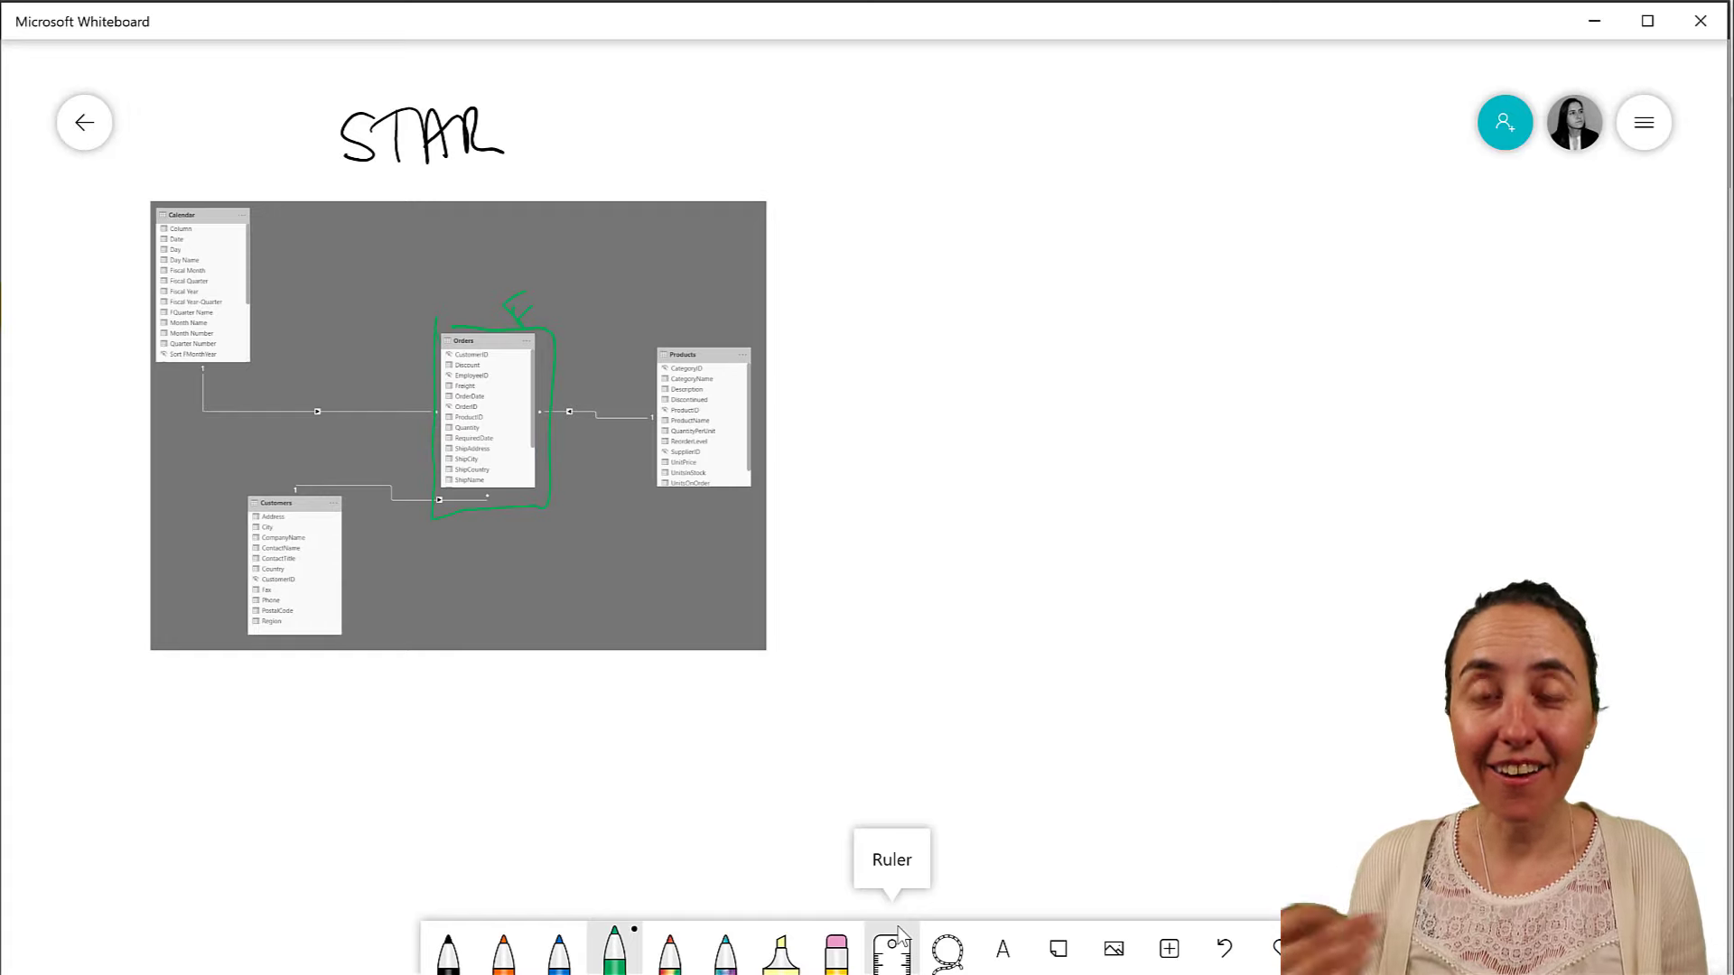
- Circle the Products, Customers and Calendar tables in blue ink
click(559, 948)
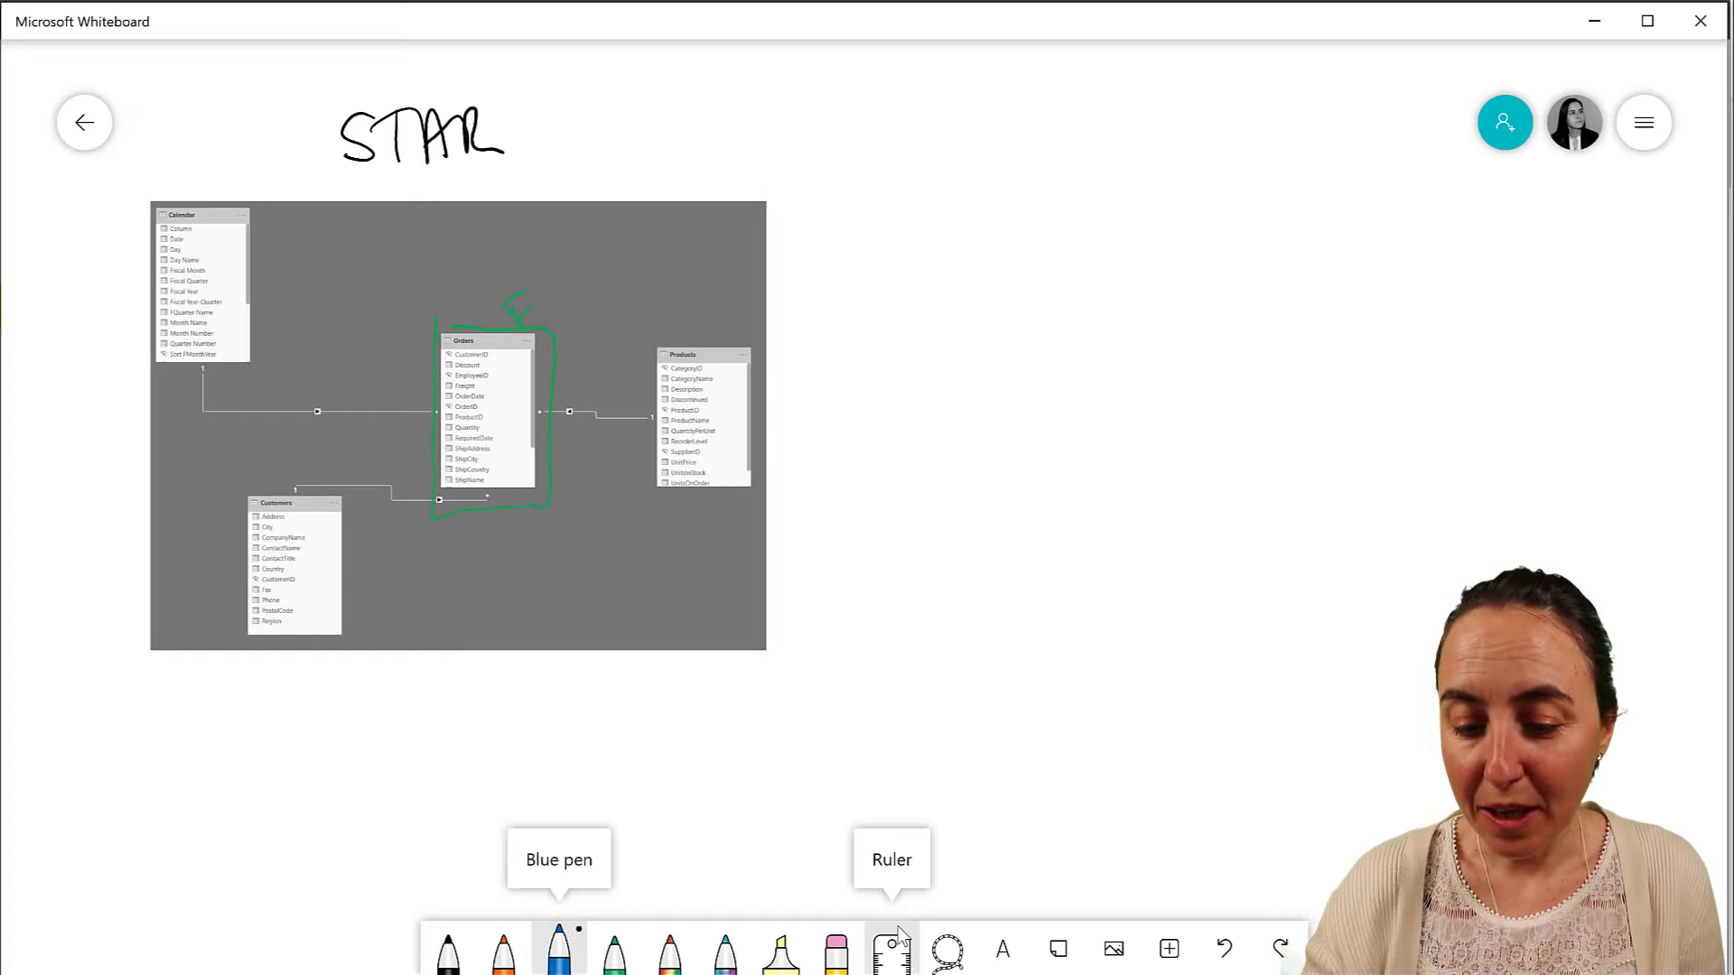
mouse_move(652, 329)
mouse_down()
mouse_move(649, 487)
mouse_move(768, 461)
mouse_move(659, 496)
mouse_up()
mouse_move(344, 496)
mouse_down()
mouse_move(349, 572)
mouse_move(230, 627)
mouse_move(339, 479)
mouse_move(368, 513)
mouse_up()
mouse_move(148, 370)
mouse_down()
mouse_move(259, 325)
mouse_move(170, 192)
mouse_move(155, 366)
mouse_up()
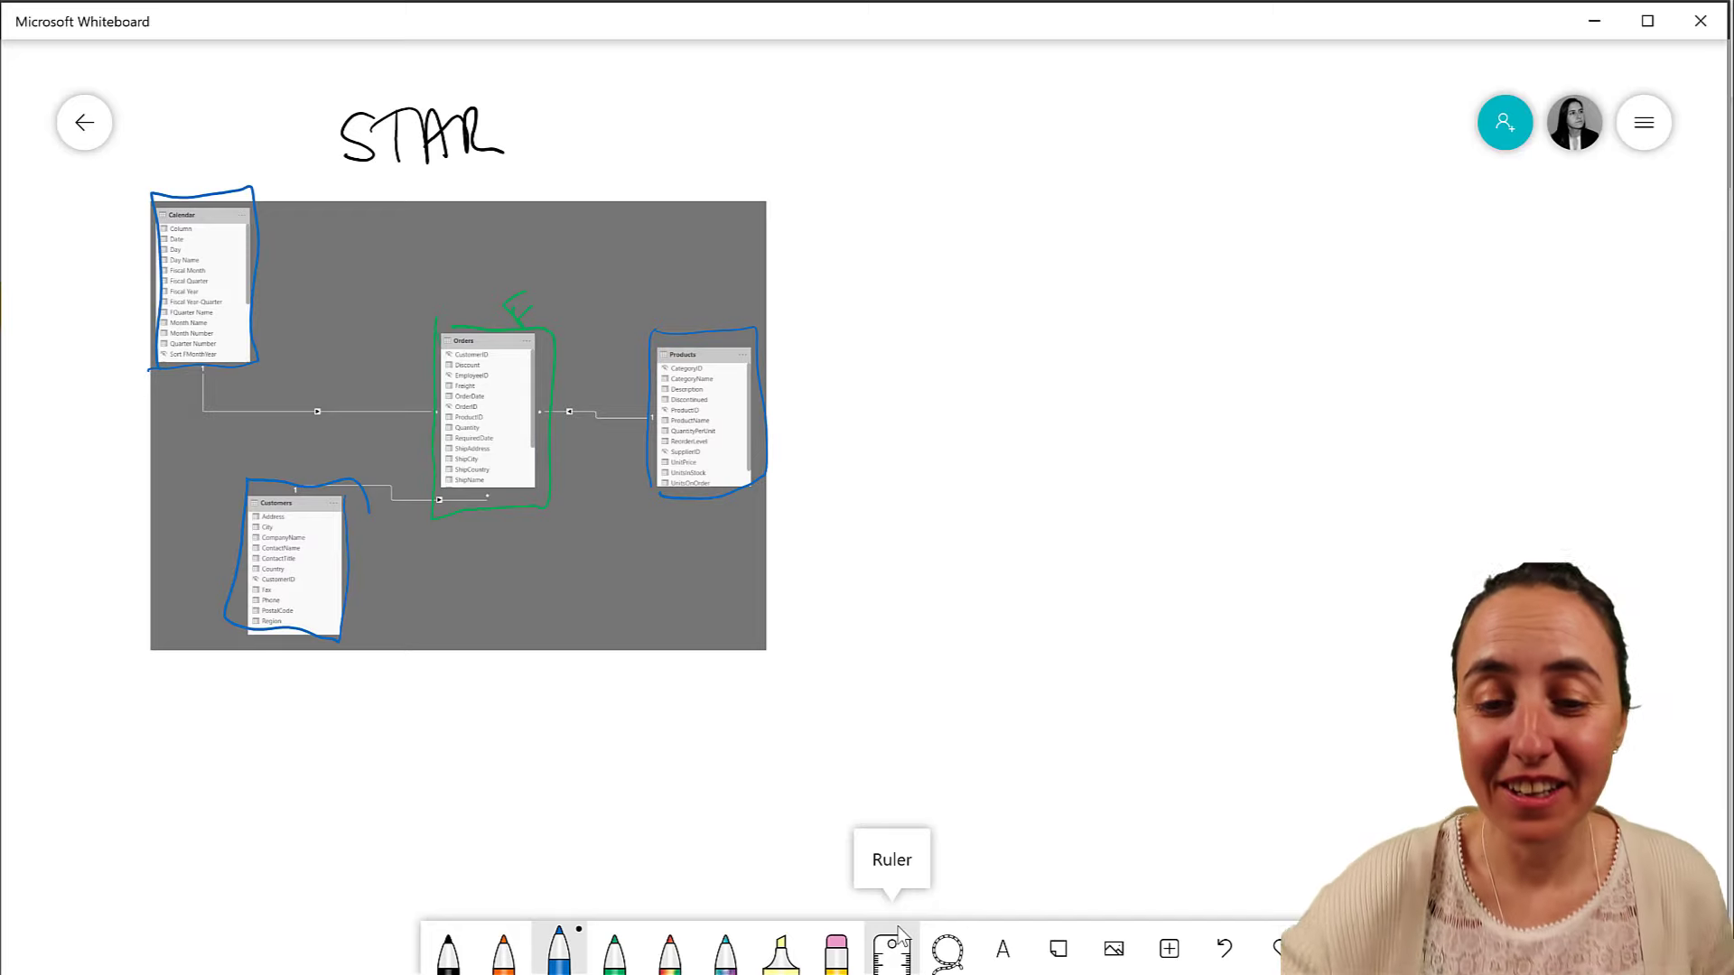
- Label Calendar 'When?', Customers 'Who?' and Products 'What?' in blue handwriting
mouse_move(287, 268)
mouse_down()
mouse_move(269, 281)
mouse_move(323, 206)
mouse_up()
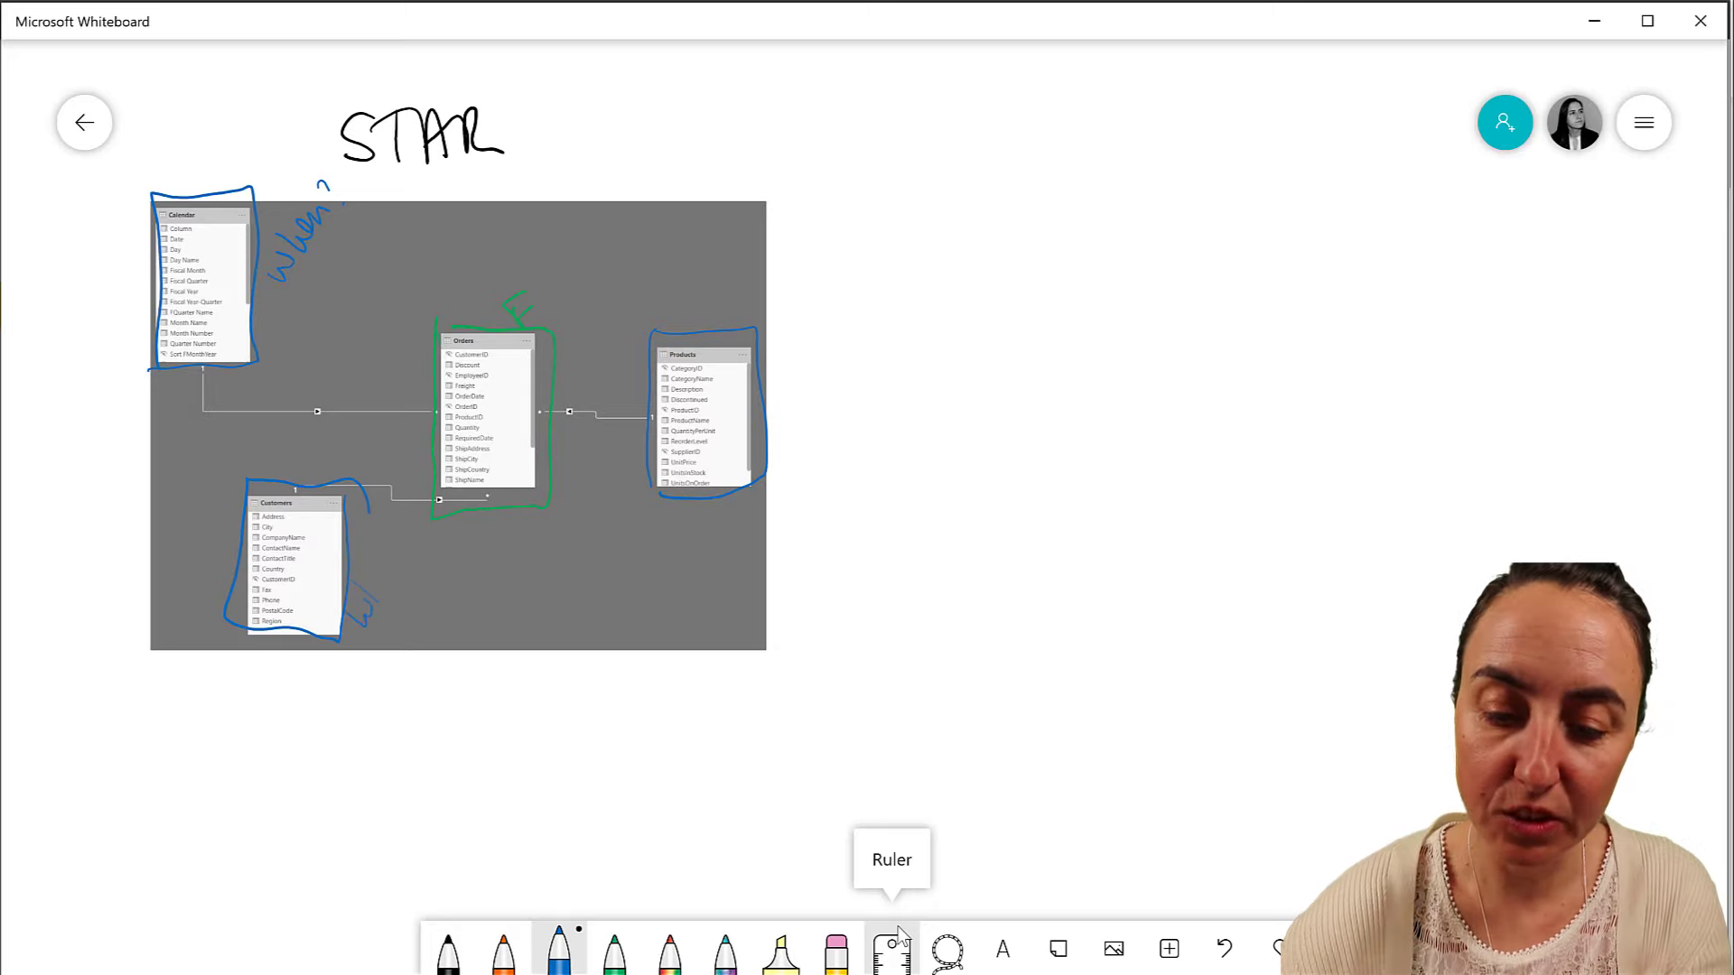
drag(372, 598, 394, 587)
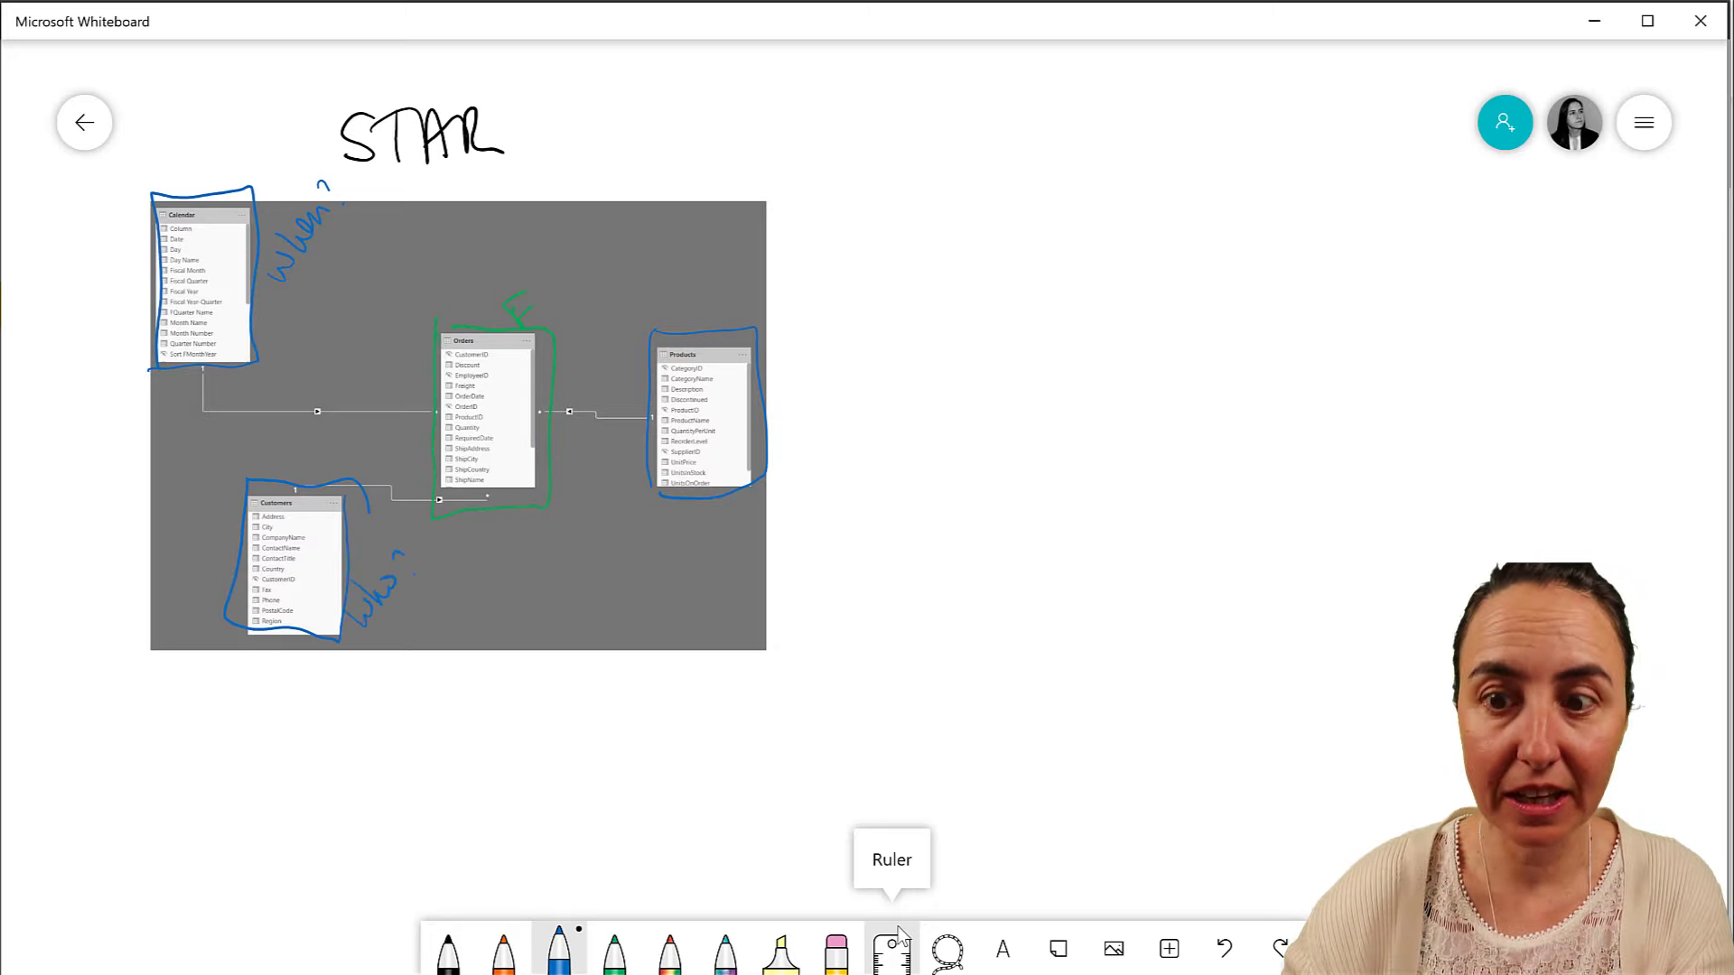
mouse_move(767, 406)
mouse_down()
mouse_move(789, 424)
mouse_move(822, 352)
mouse_up()
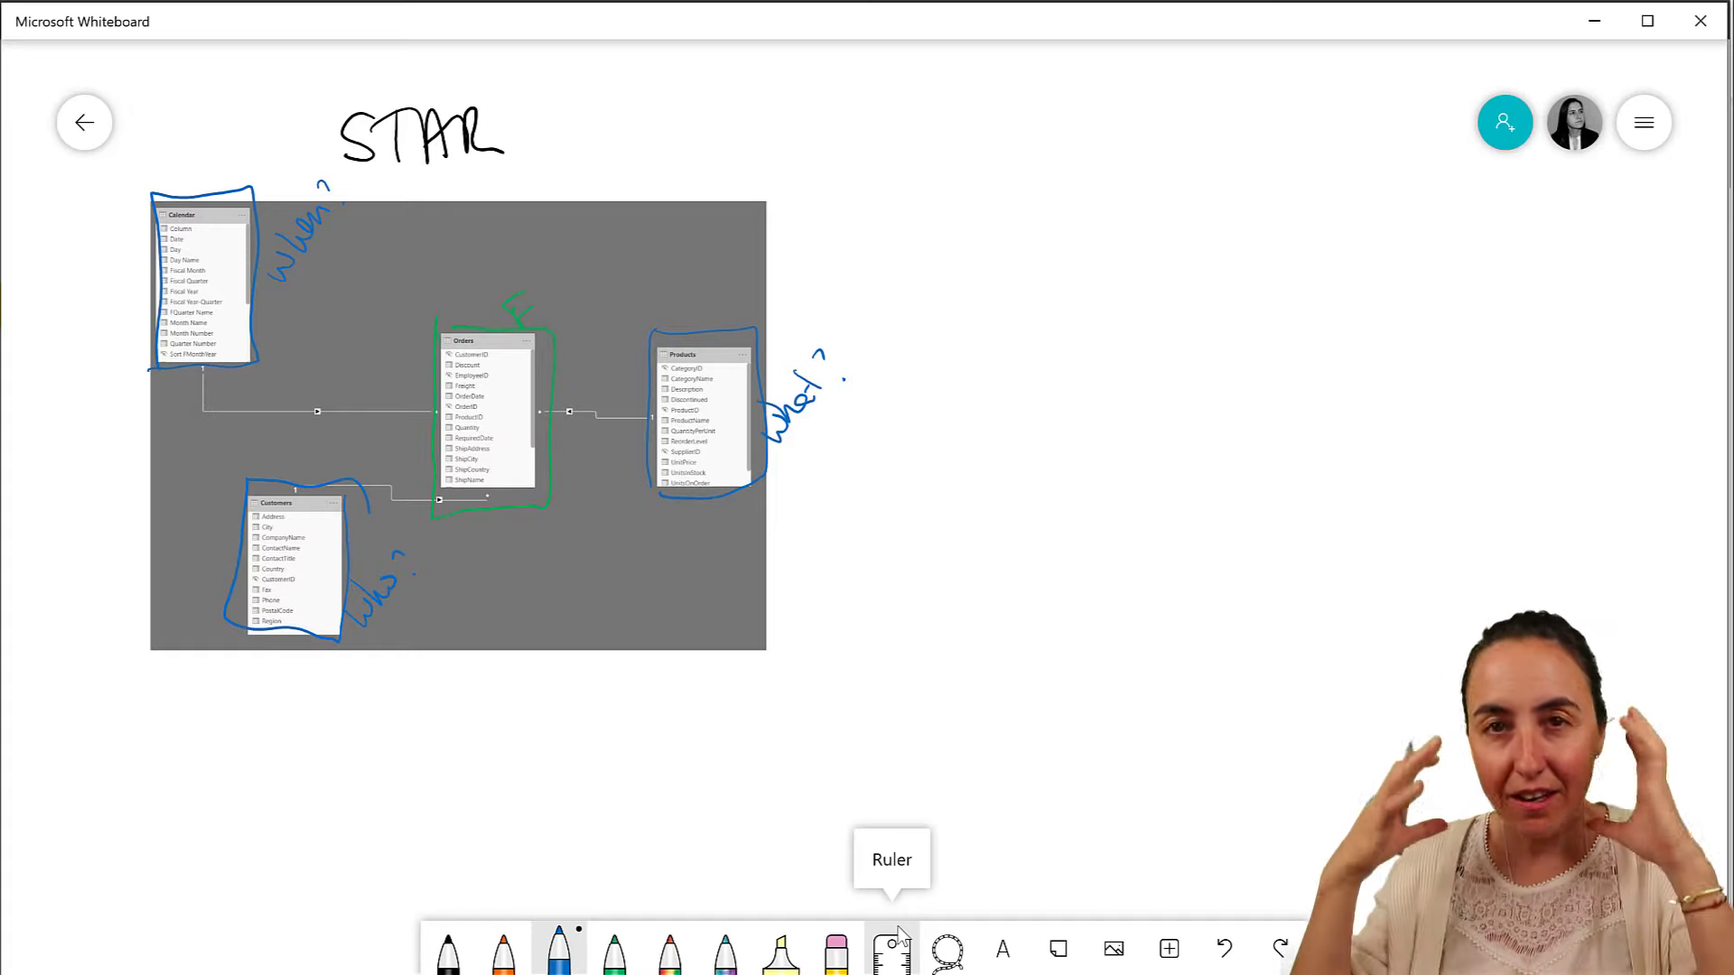
key(Left)
key(Left)
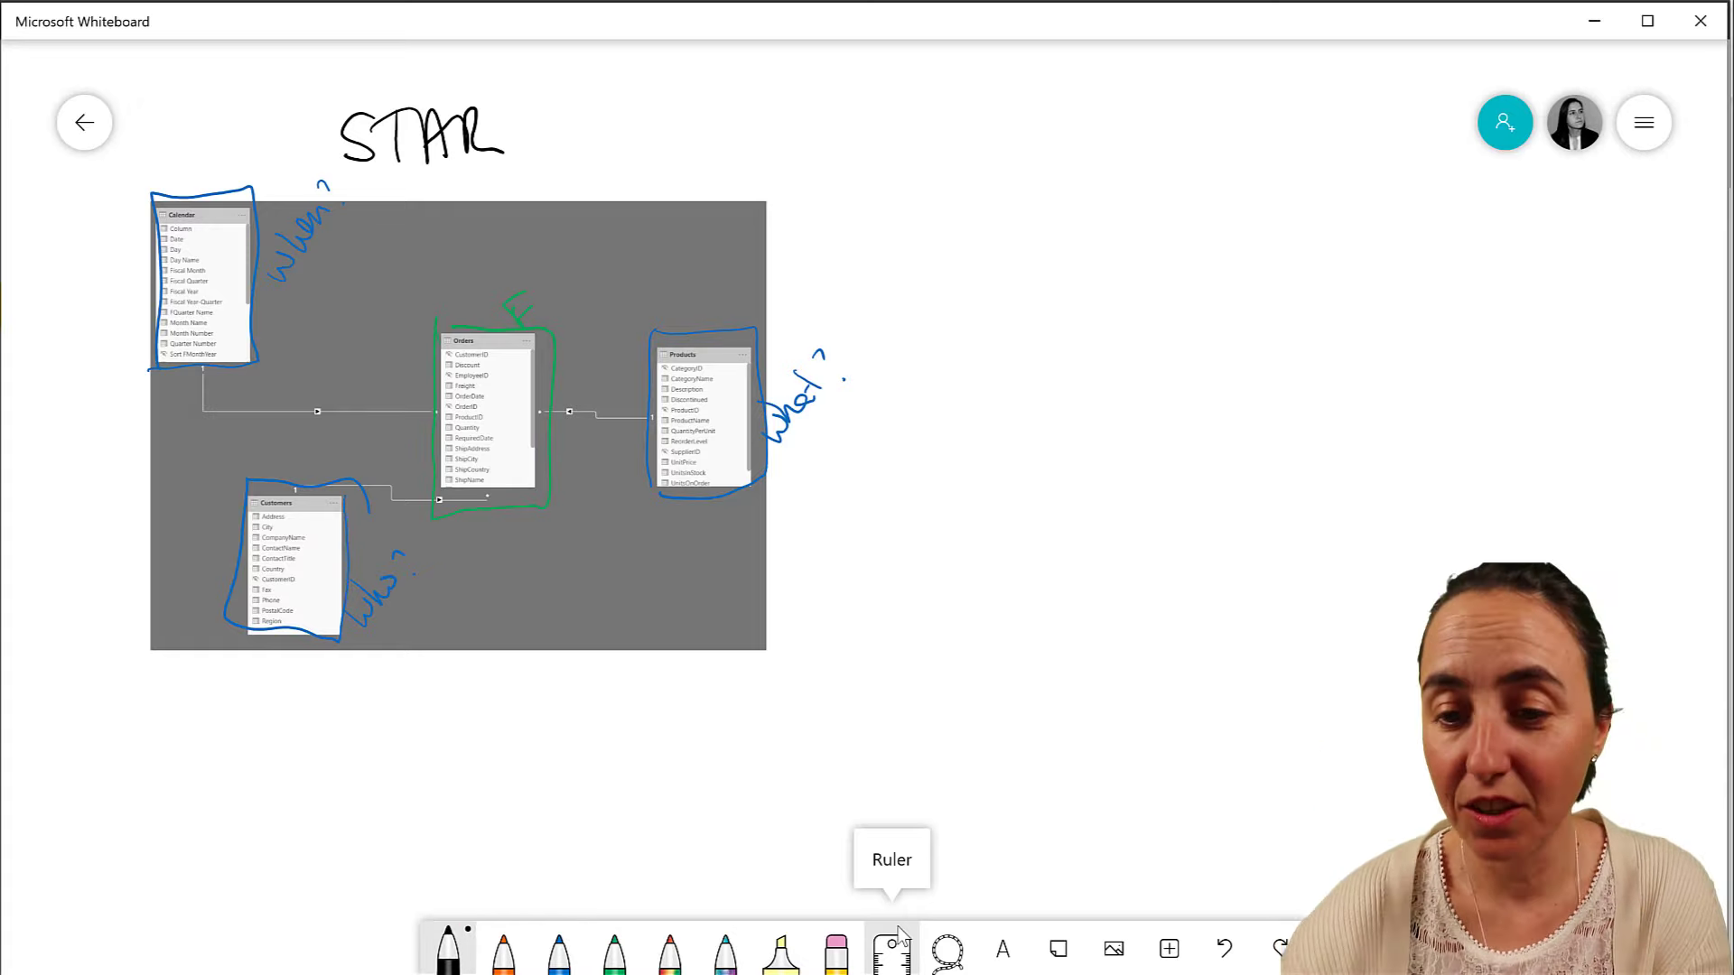
- Insert star-schema-example2.png and place it at the diagram's lower right
click(1112, 950)
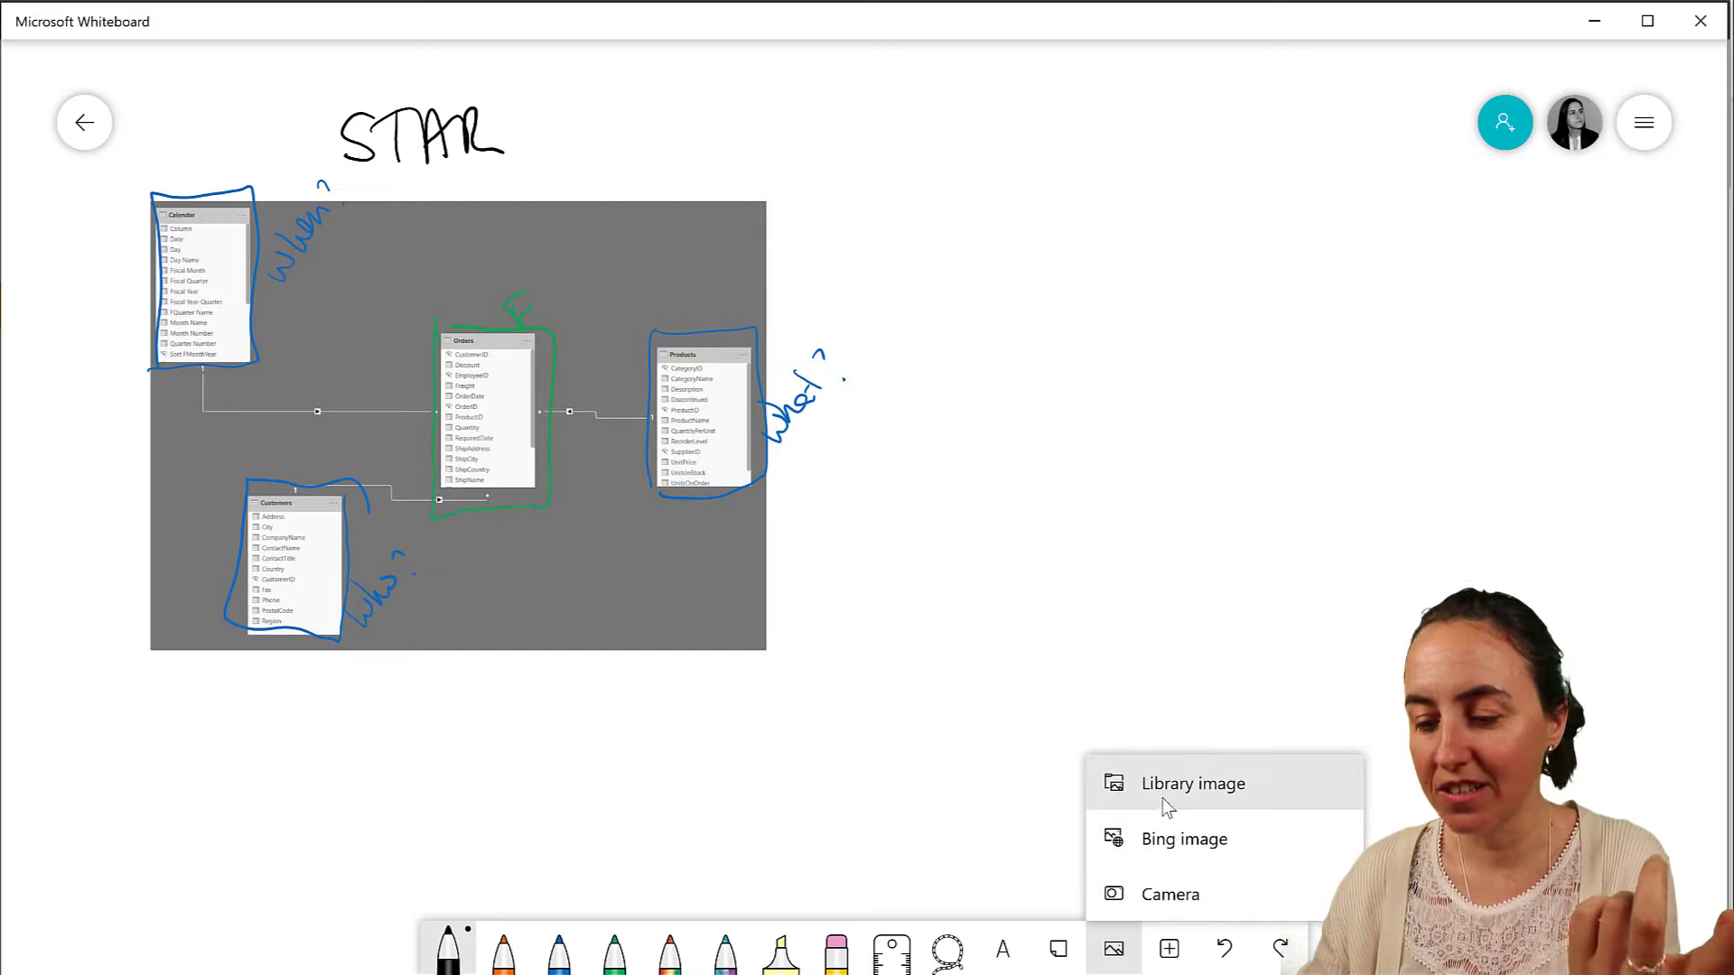
click(1172, 793)
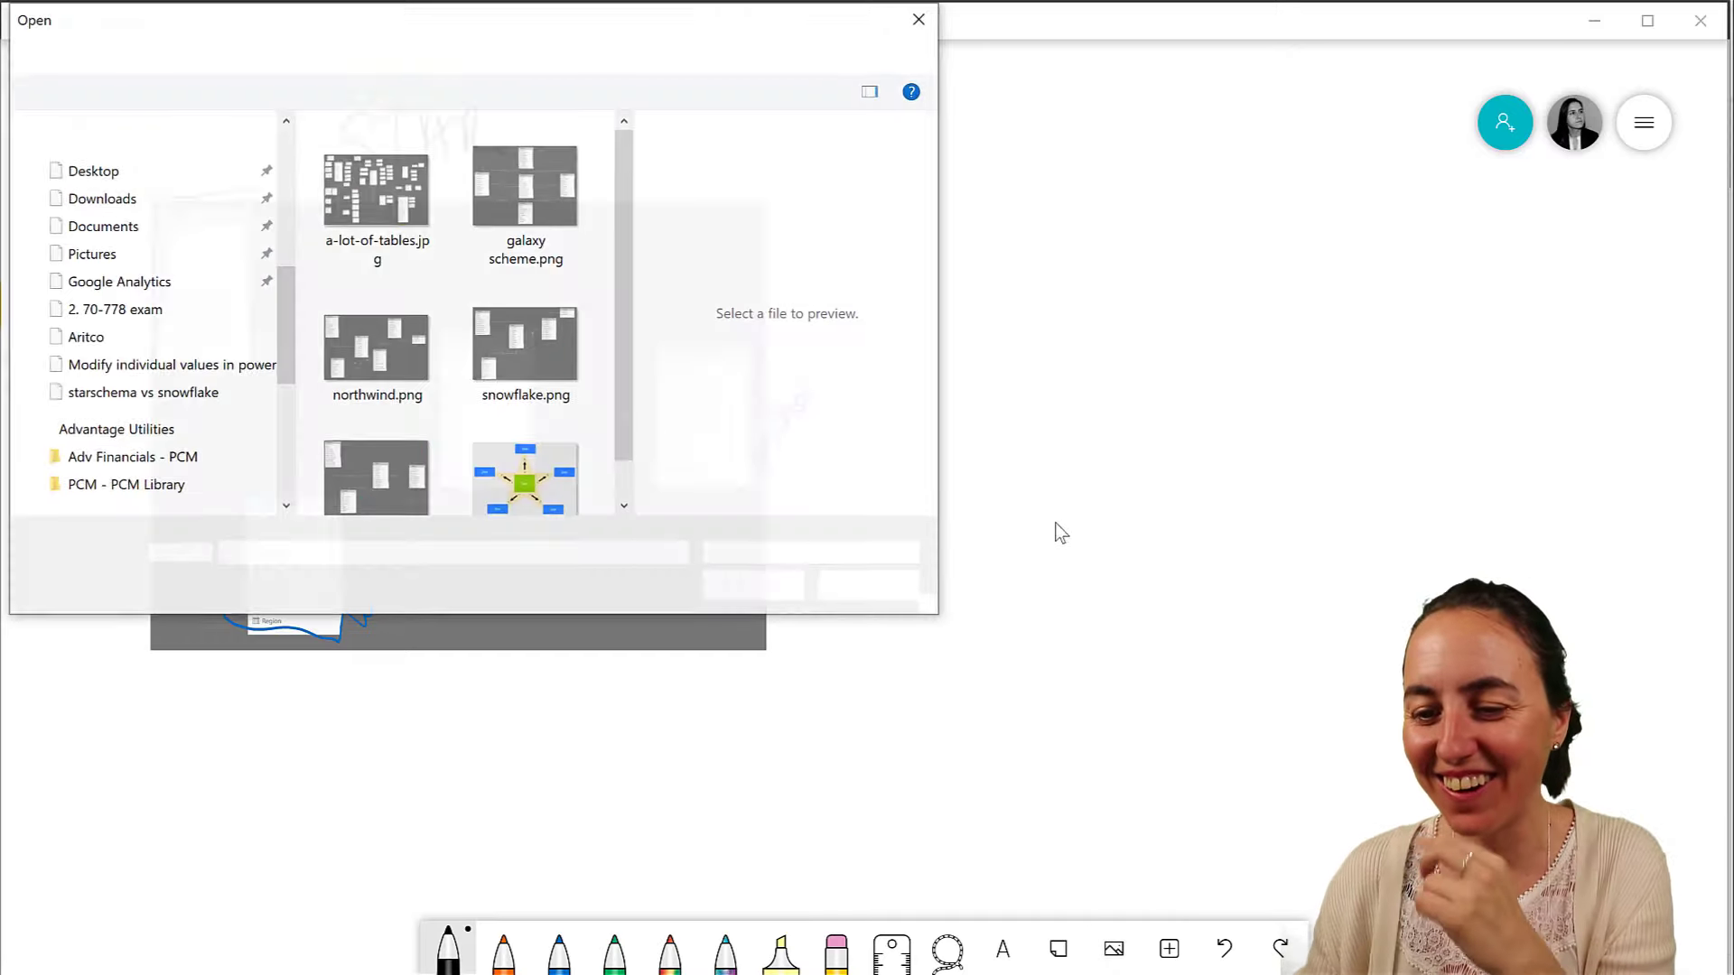
click(489, 425)
click(753, 586)
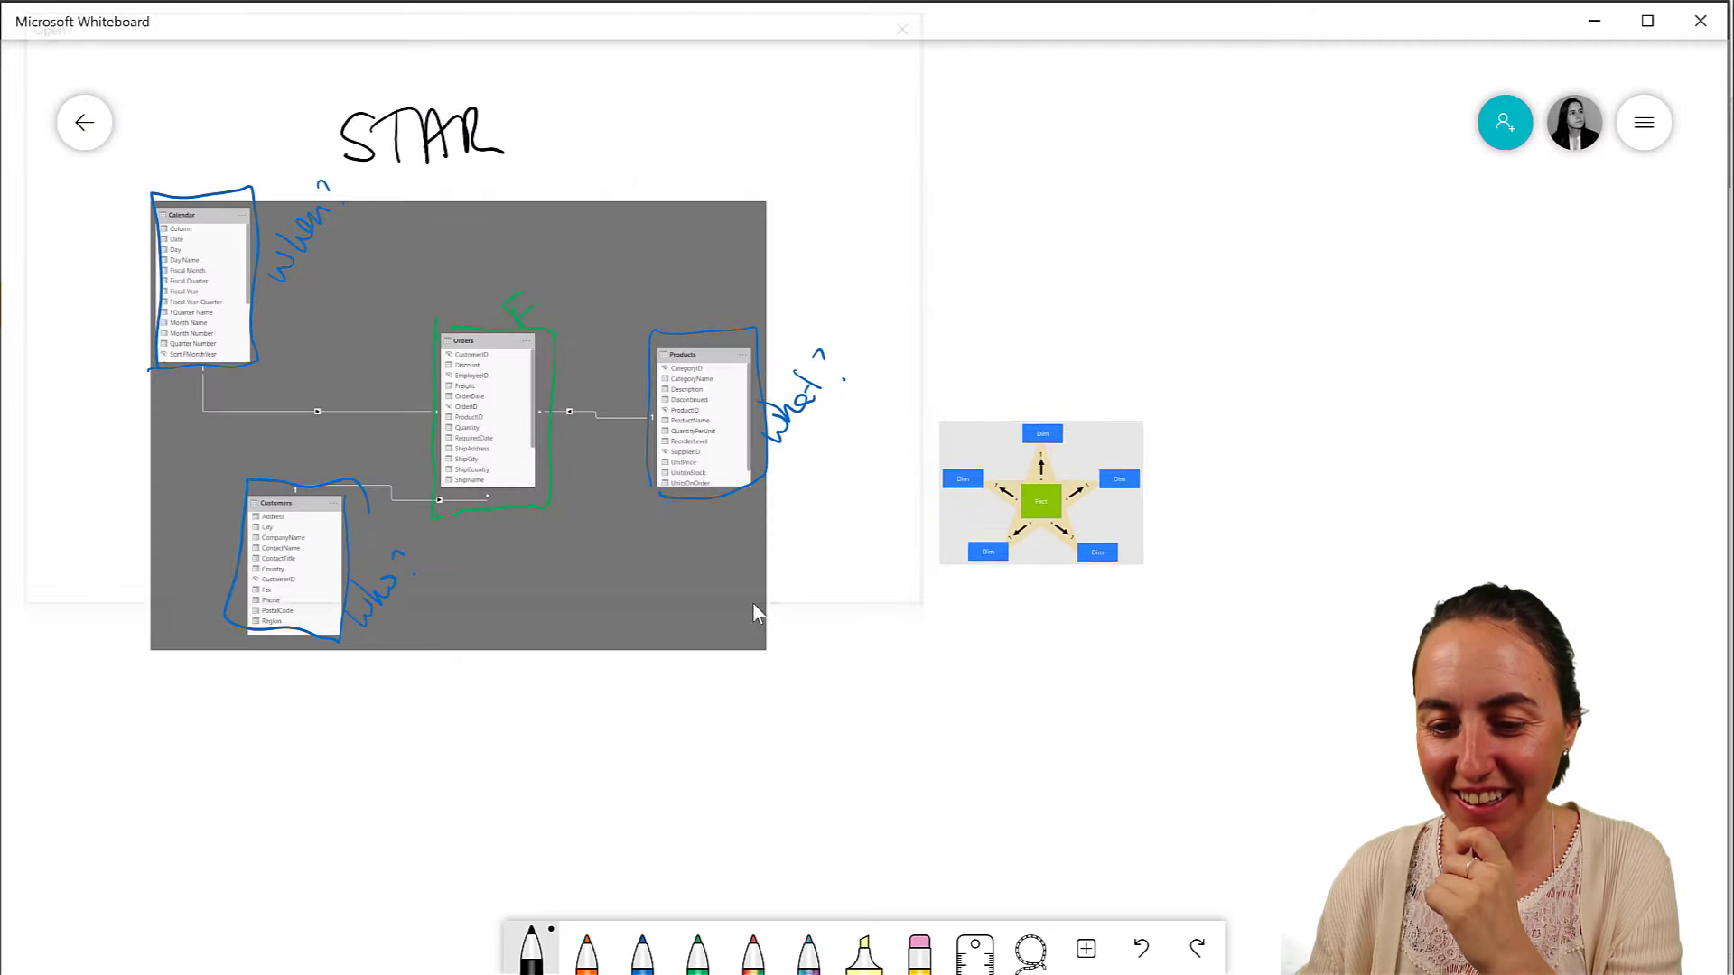
drag(1011, 515, 668, 589)
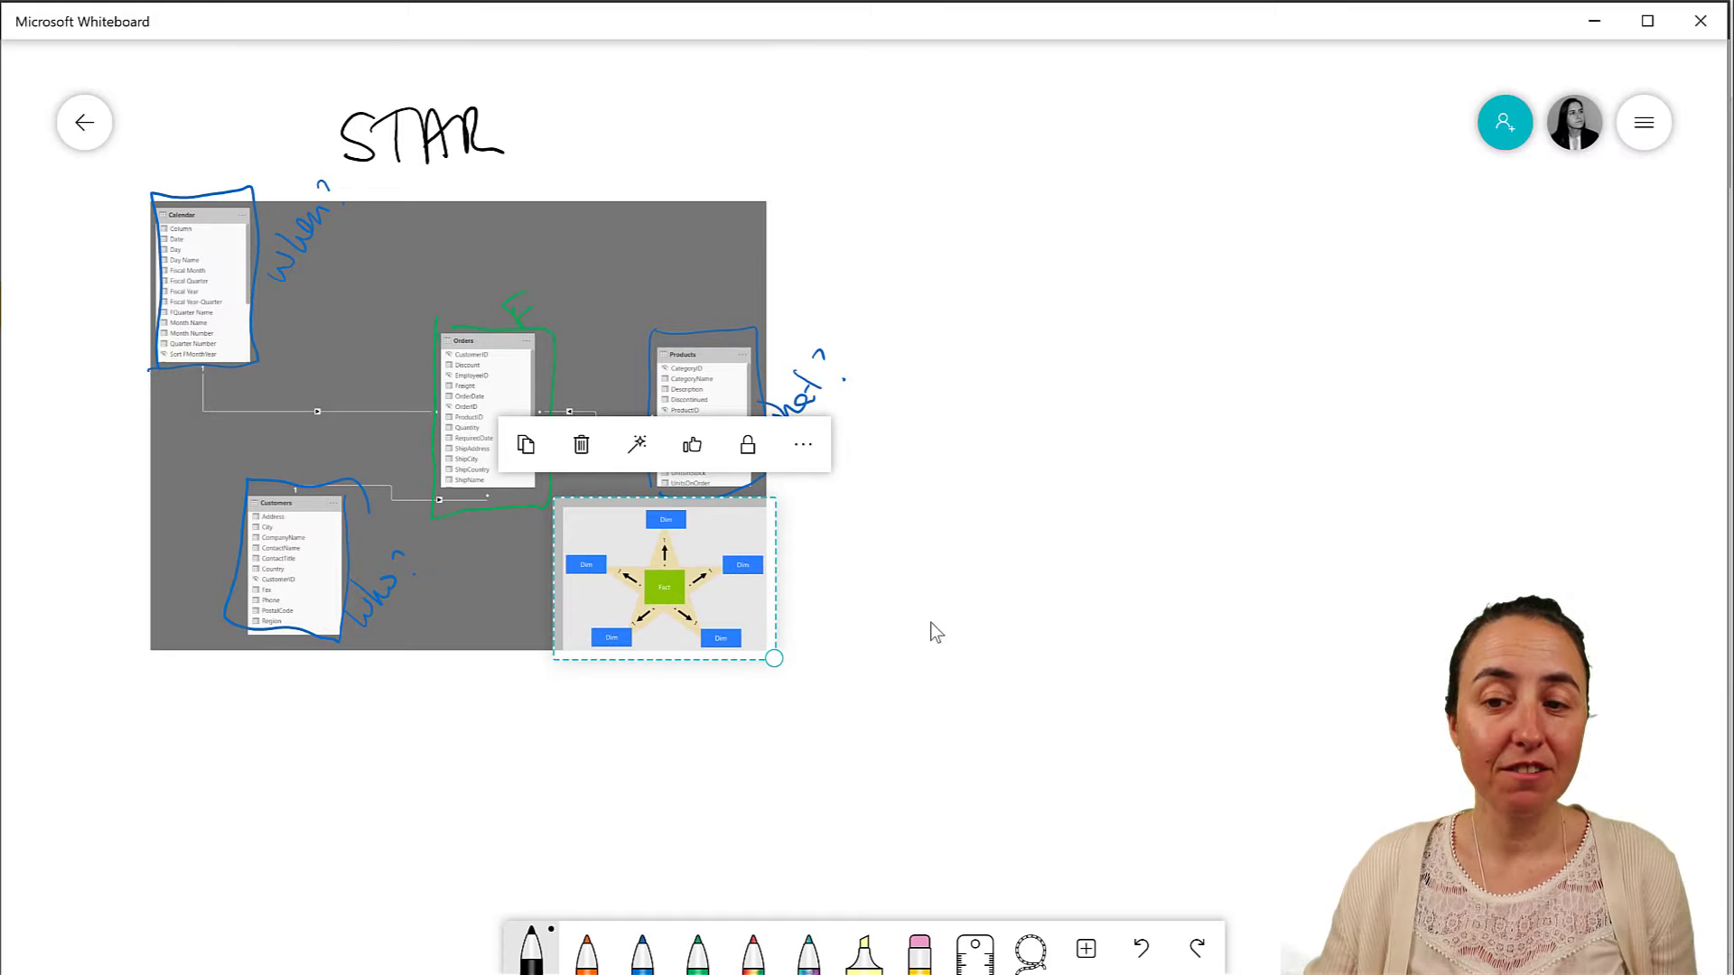
click(976, 641)
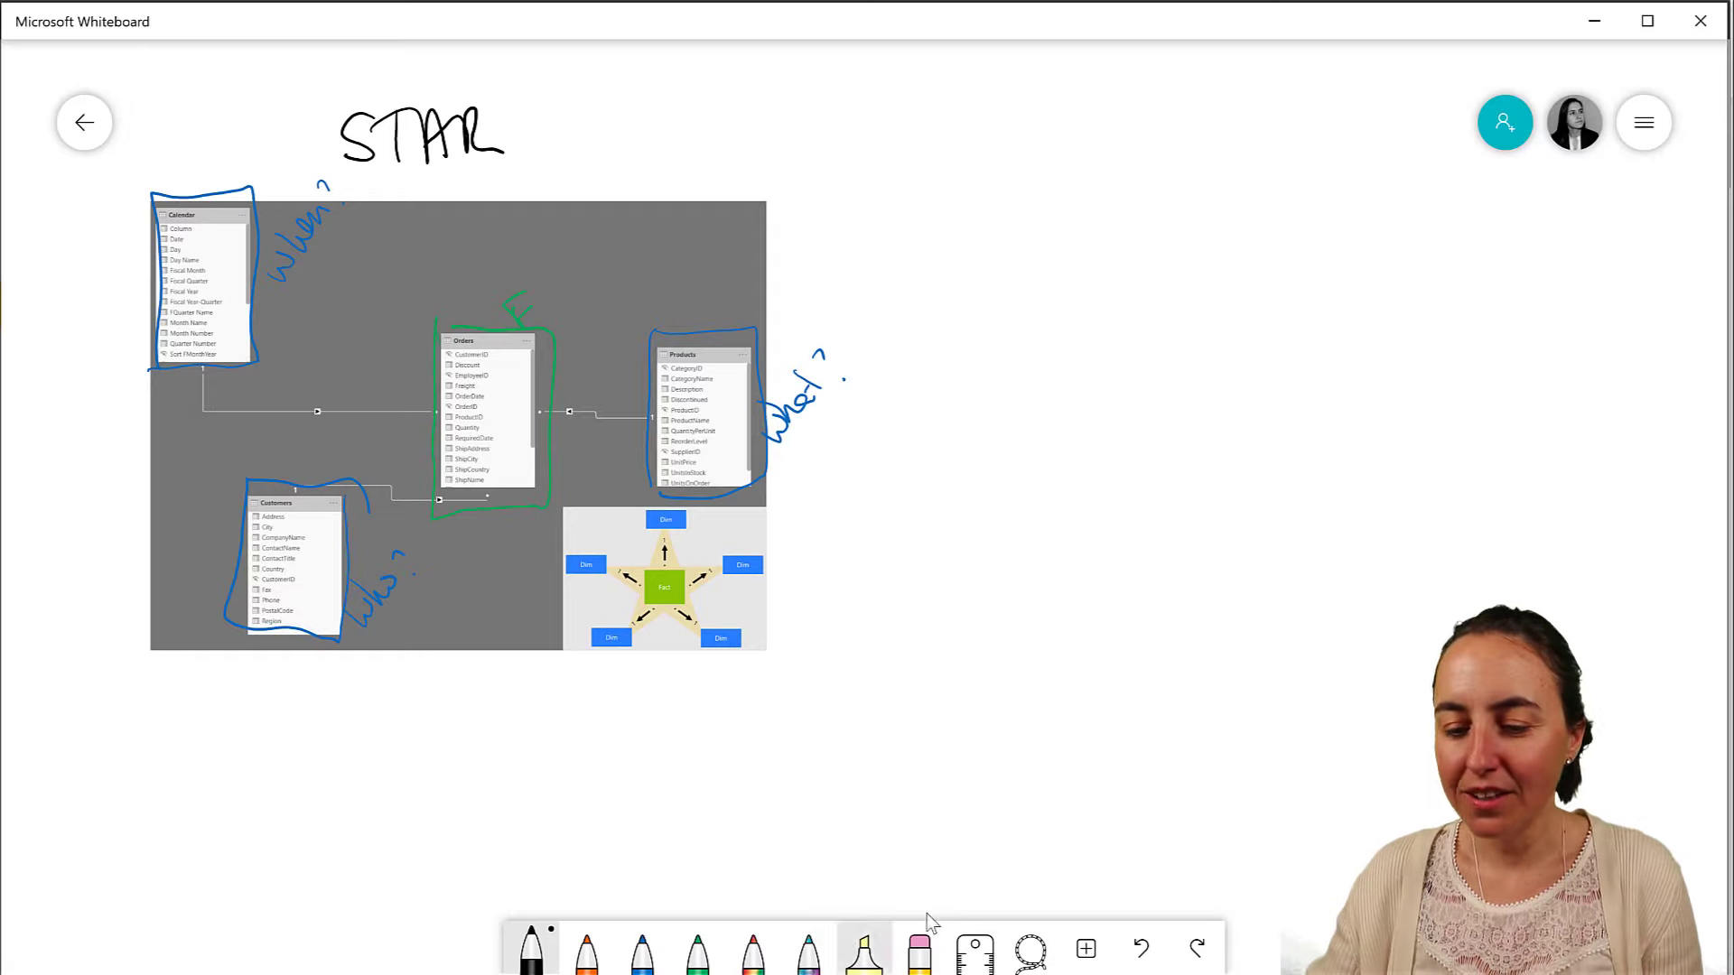
- Sketch a star beside STAR with a green centre and blue-circled tips
drag(668, 60, 666, 207)
drag(583, 126, 728, 118)
drag(589, 182, 713, 71)
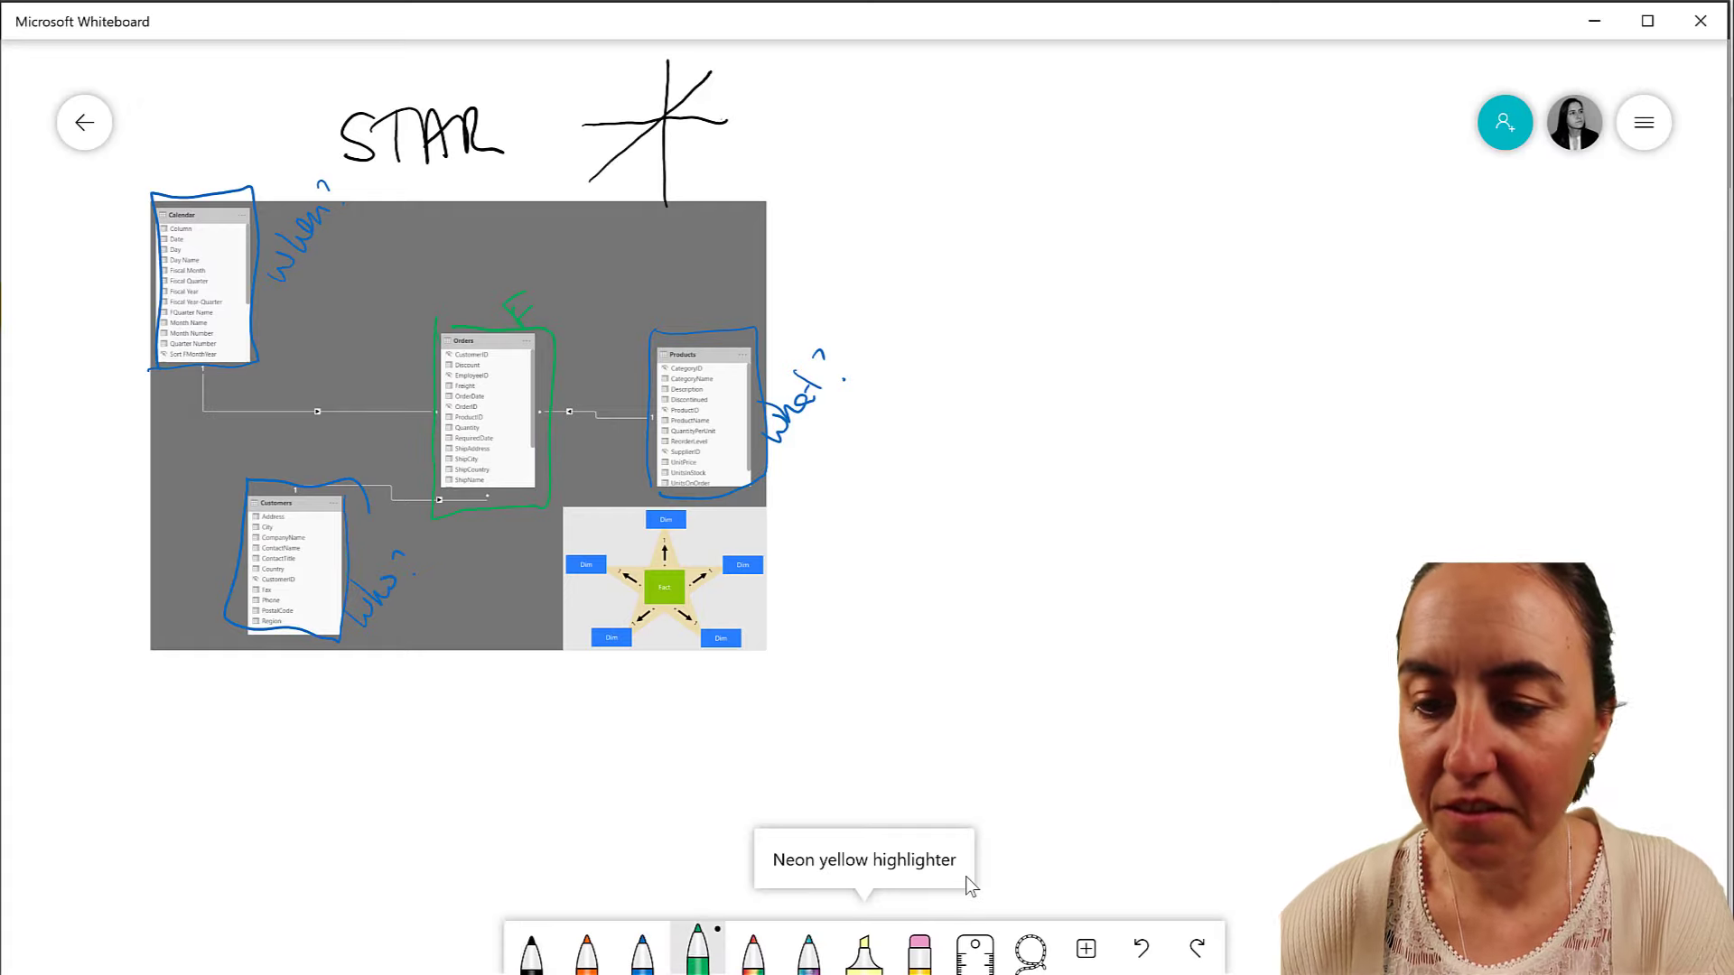
mouse_move(668, 108)
mouse_down()
mouse_move(657, 124)
mouse_move(665, 110)
mouse_move(736, 122)
mouse_move(715, 74)
mouse_move(672, 66)
mouse_up()
click(642, 949)
mouse_move(583, 127)
mouse_down()
mouse_move(604, 179)
mouse_move(672, 200)
mouse_move(659, 191)
mouse_up()
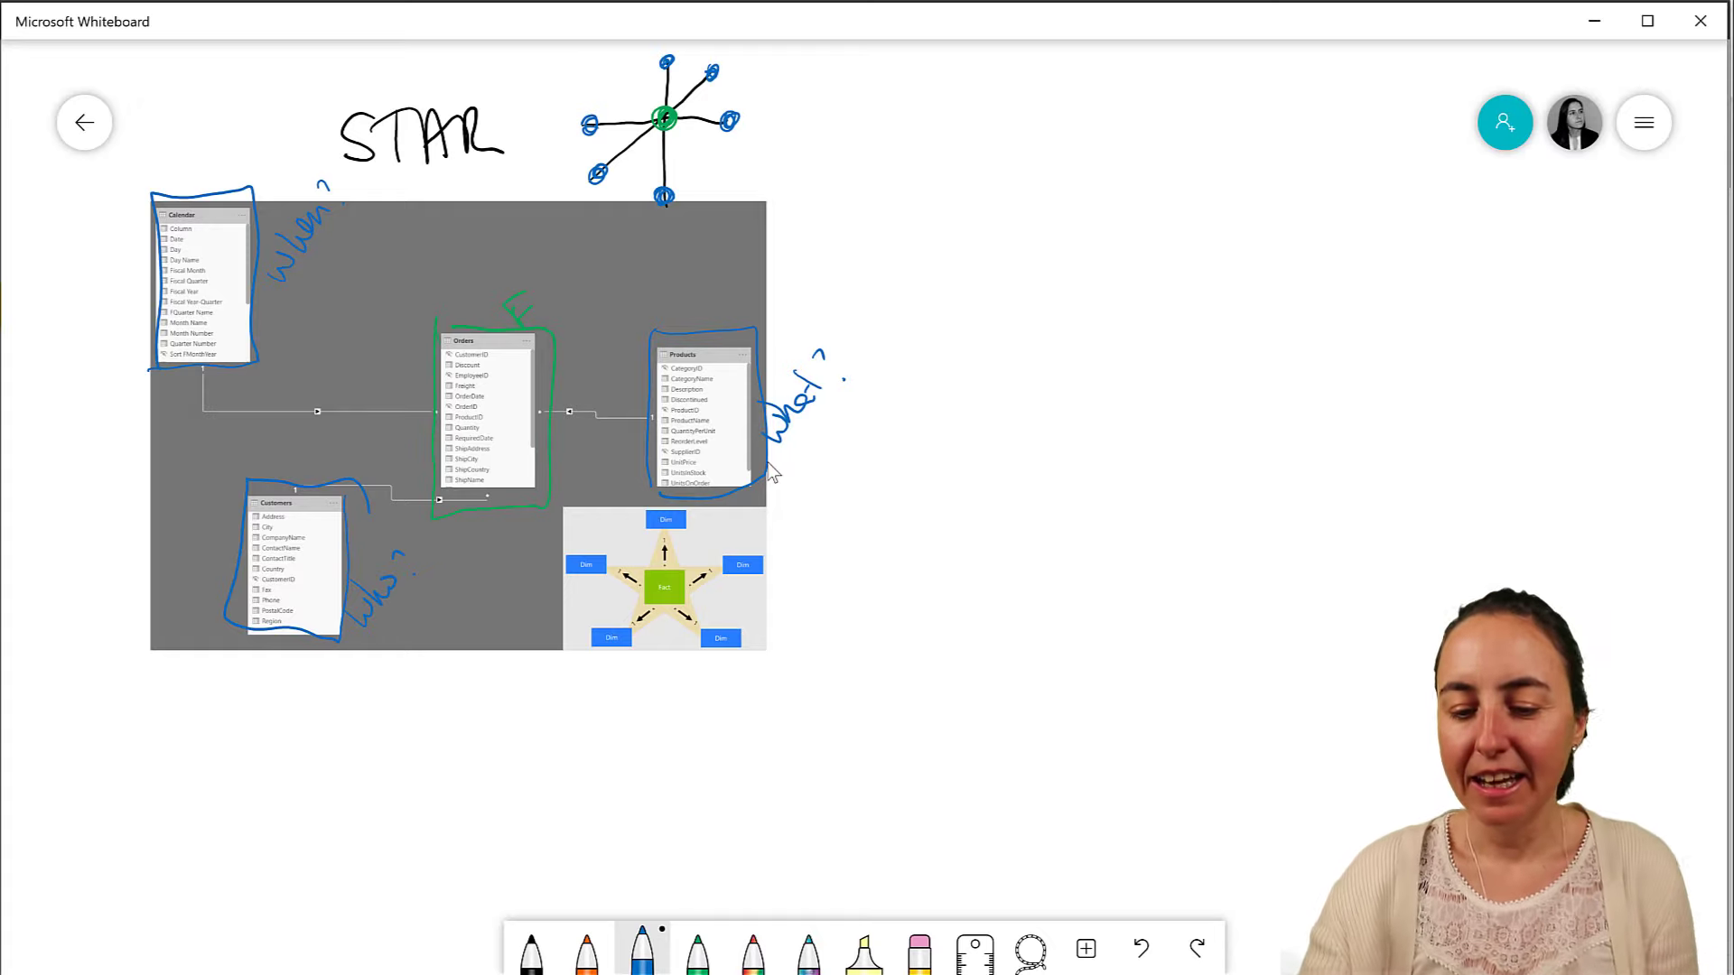
- Handwrite SNOWFLAKE in black at the top right
click(531, 948)
mouse_move(964, 110)
mouse_down()
mouse_move(926, 160)
mouse_move(970, 137)
mouse_move(1005, 151)
mouse_move(1013, 114)
mouse_move(1043, 140)
mouse_move(1052, 116)
mouse_move(1052, 159)
mouse_up()
mouse_move(1053, 114)
mouse_down()
mouse_move(1071, 155)
mouse_move(1083, 110)
mouse_up()
mouse_move(1054, 134)
mouse_down()
mouse_move(1083, 113)
mouse_move(1164, 149)
mouse_up()
mouse_move(1179, 126)
mouse_down()
mouse_move(1172, 145)
mouse_move(1182, 123)
mouse_up()
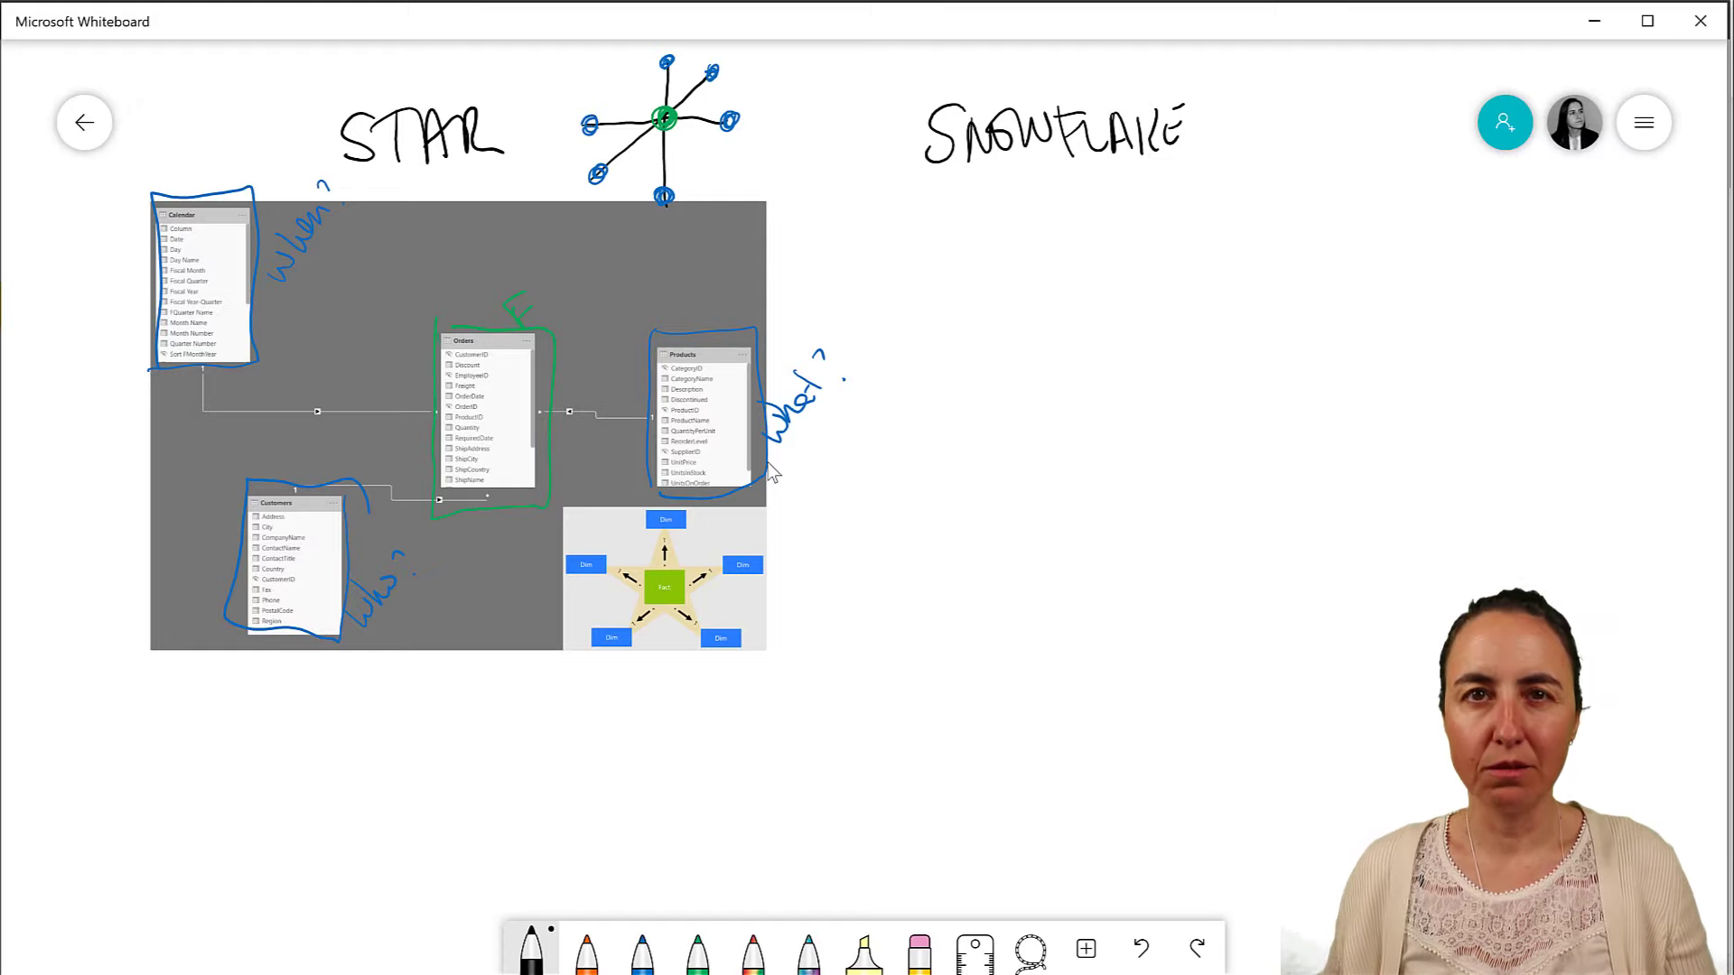
- Insert the snowflake.png diagram and move it under SNOWFLAKE
click(1094, 949)
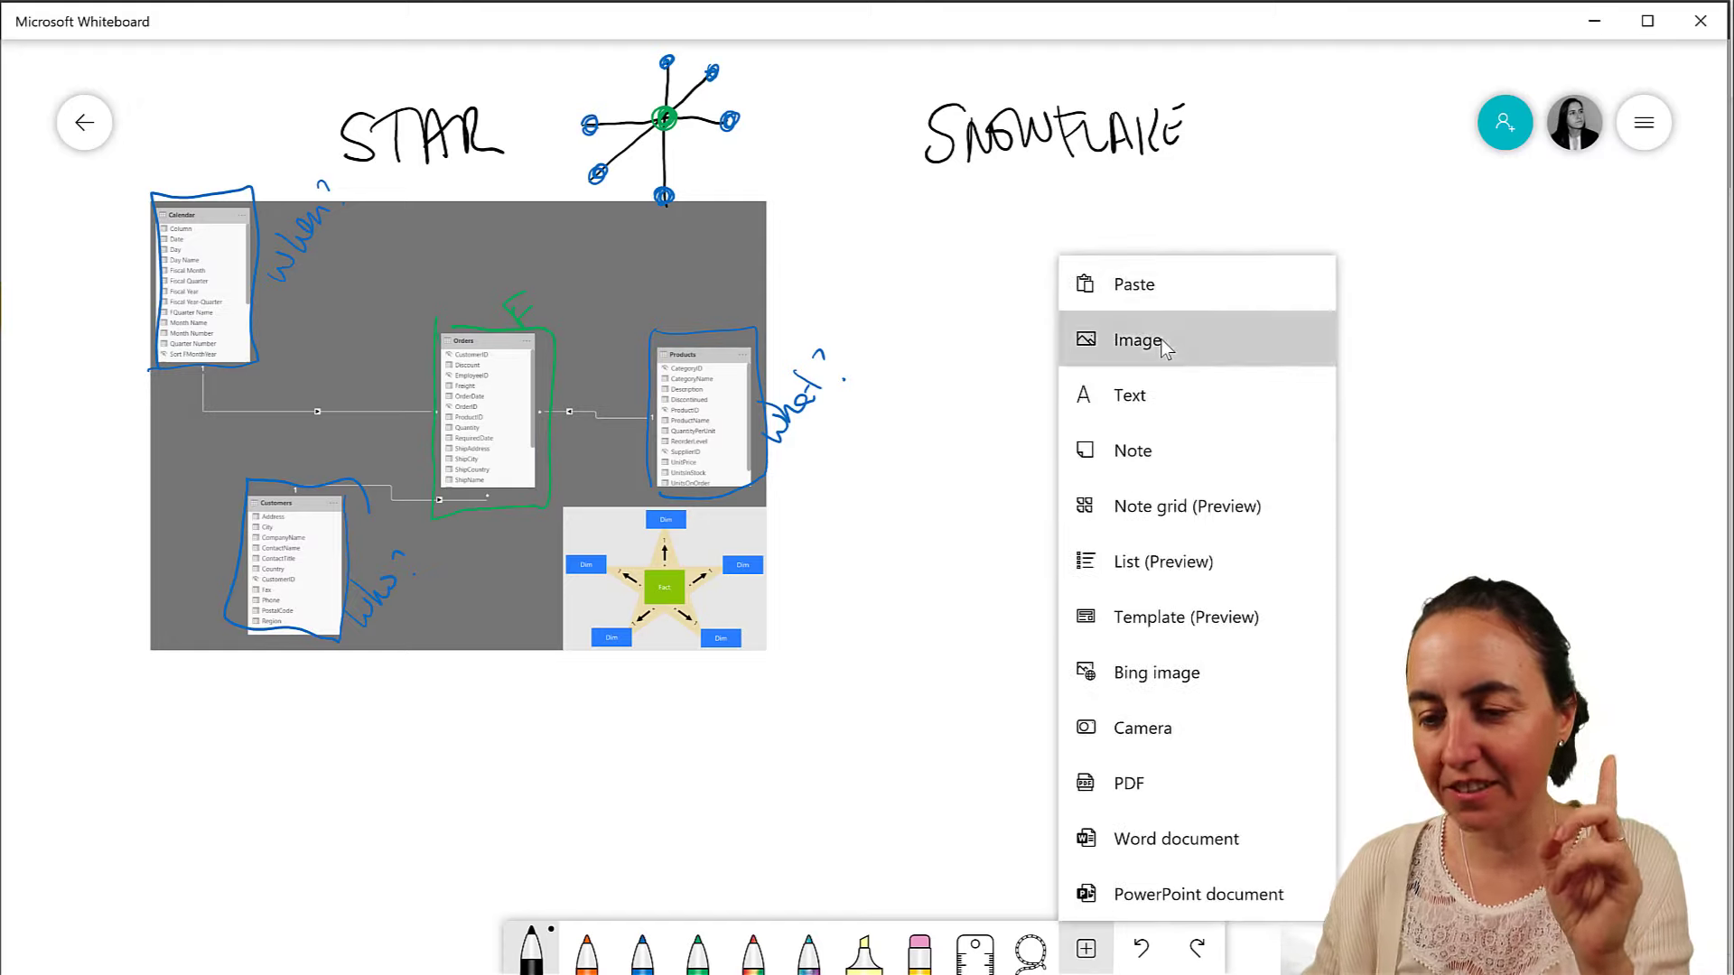
click(1162, 346)
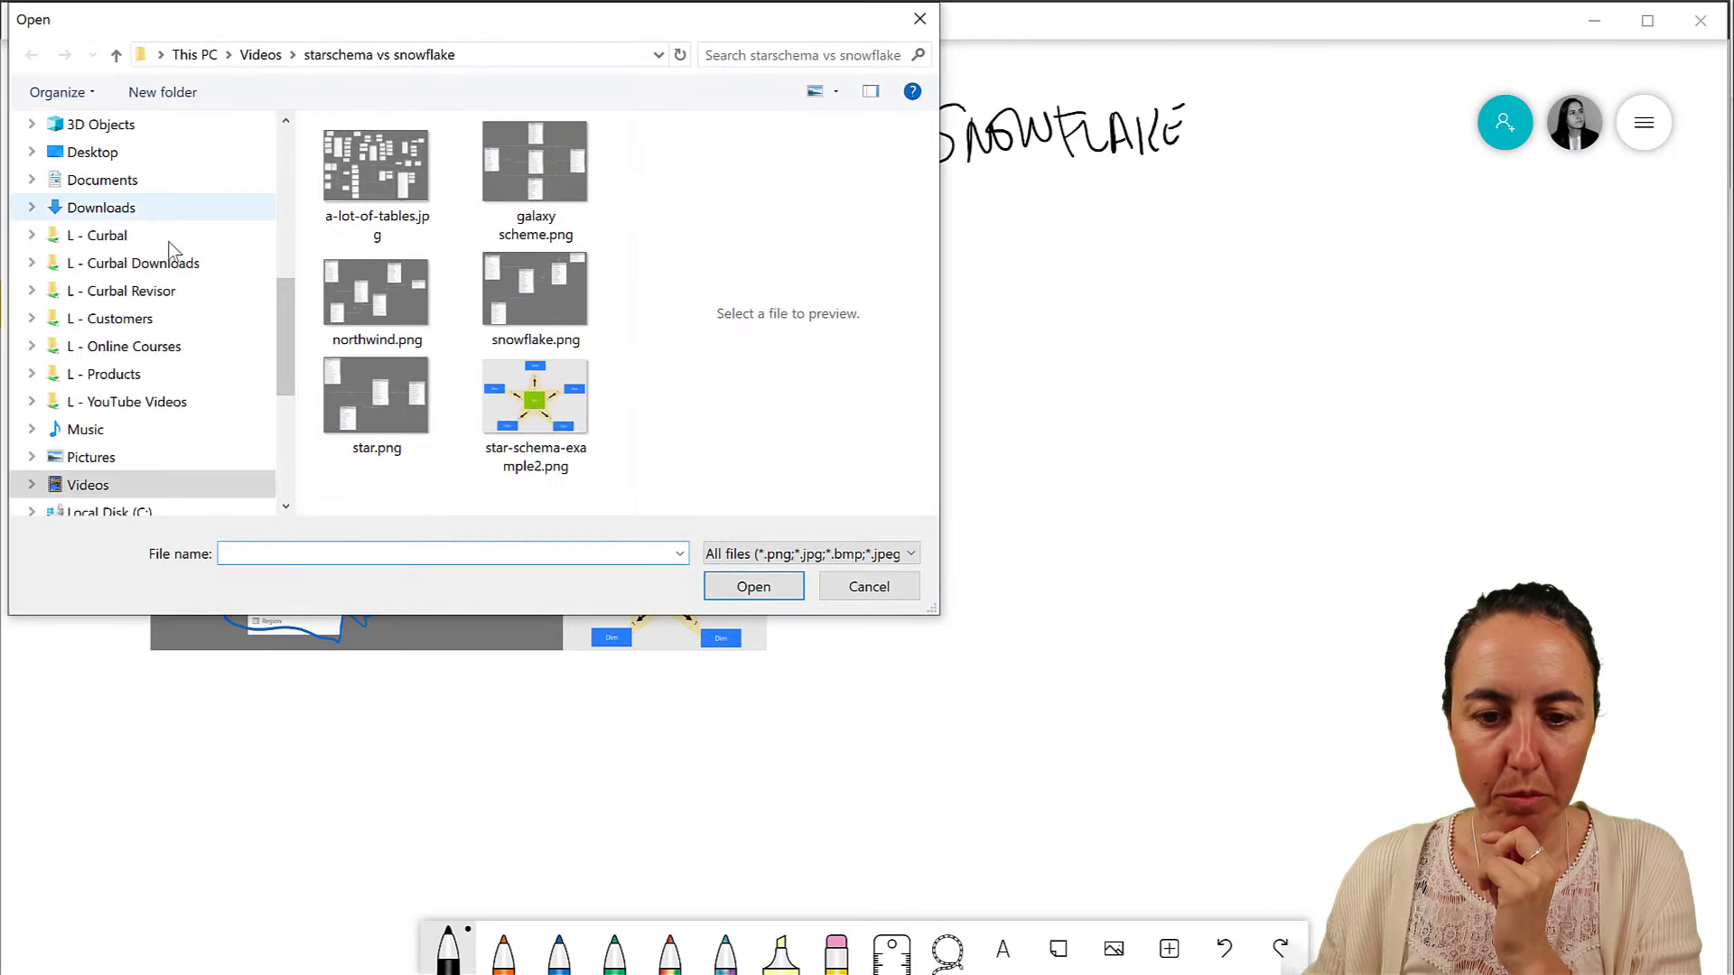
click(535, 290)
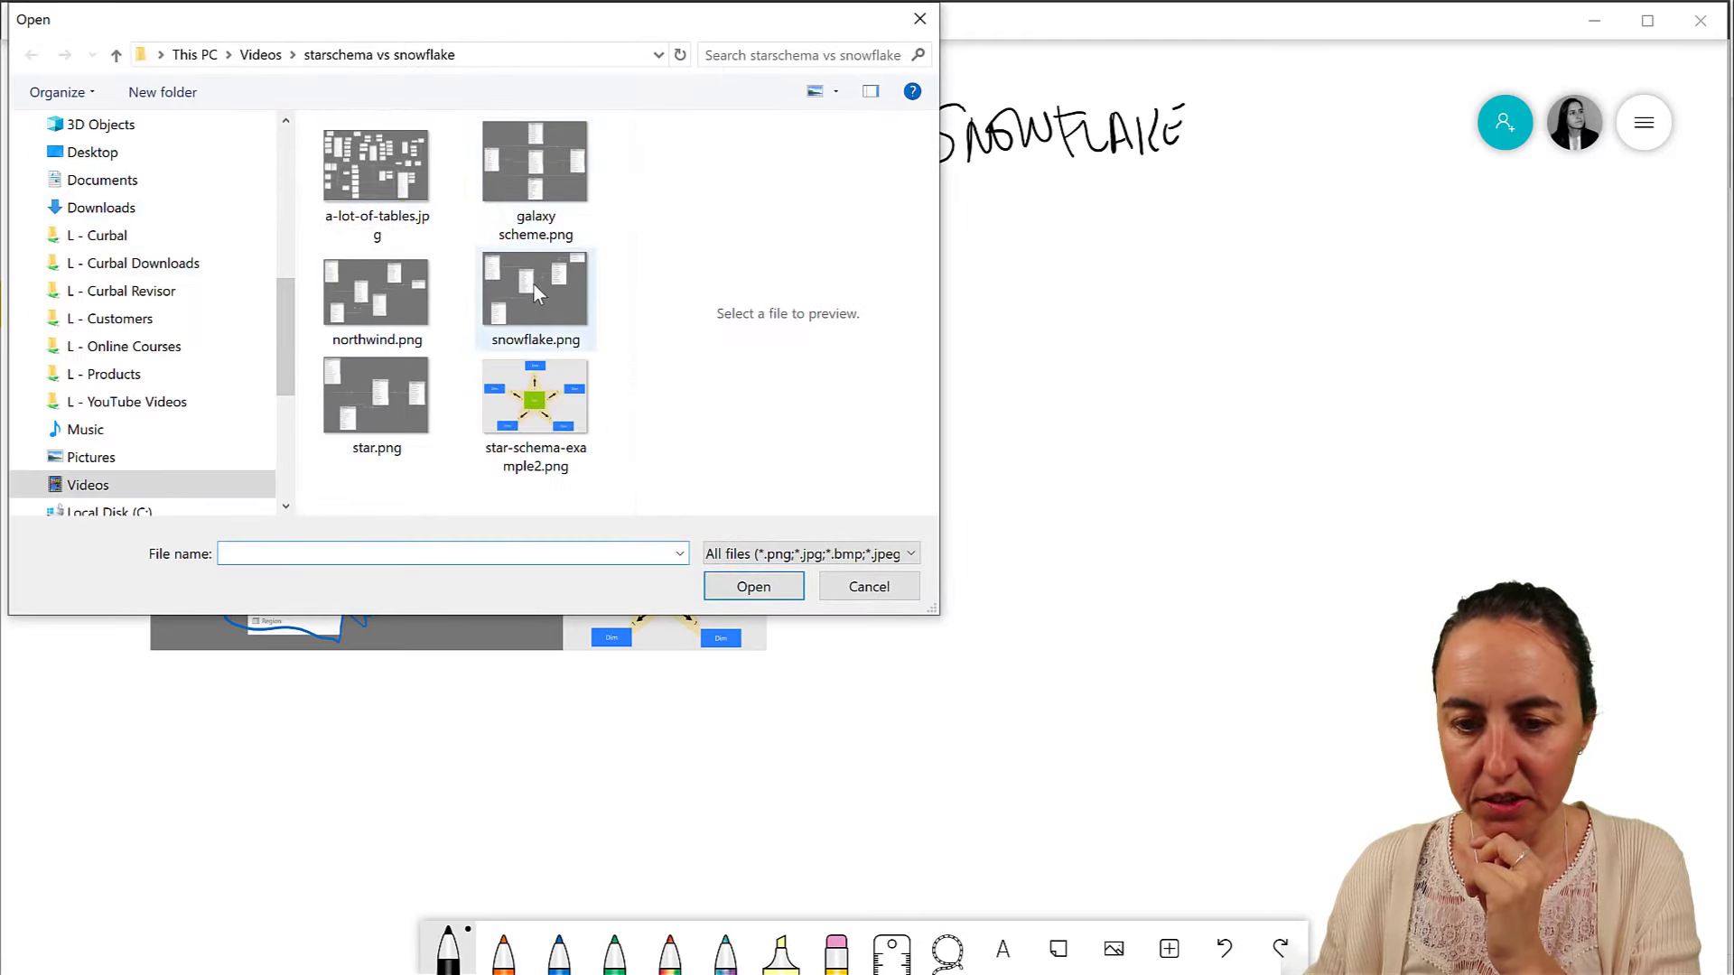
click(720, 591)
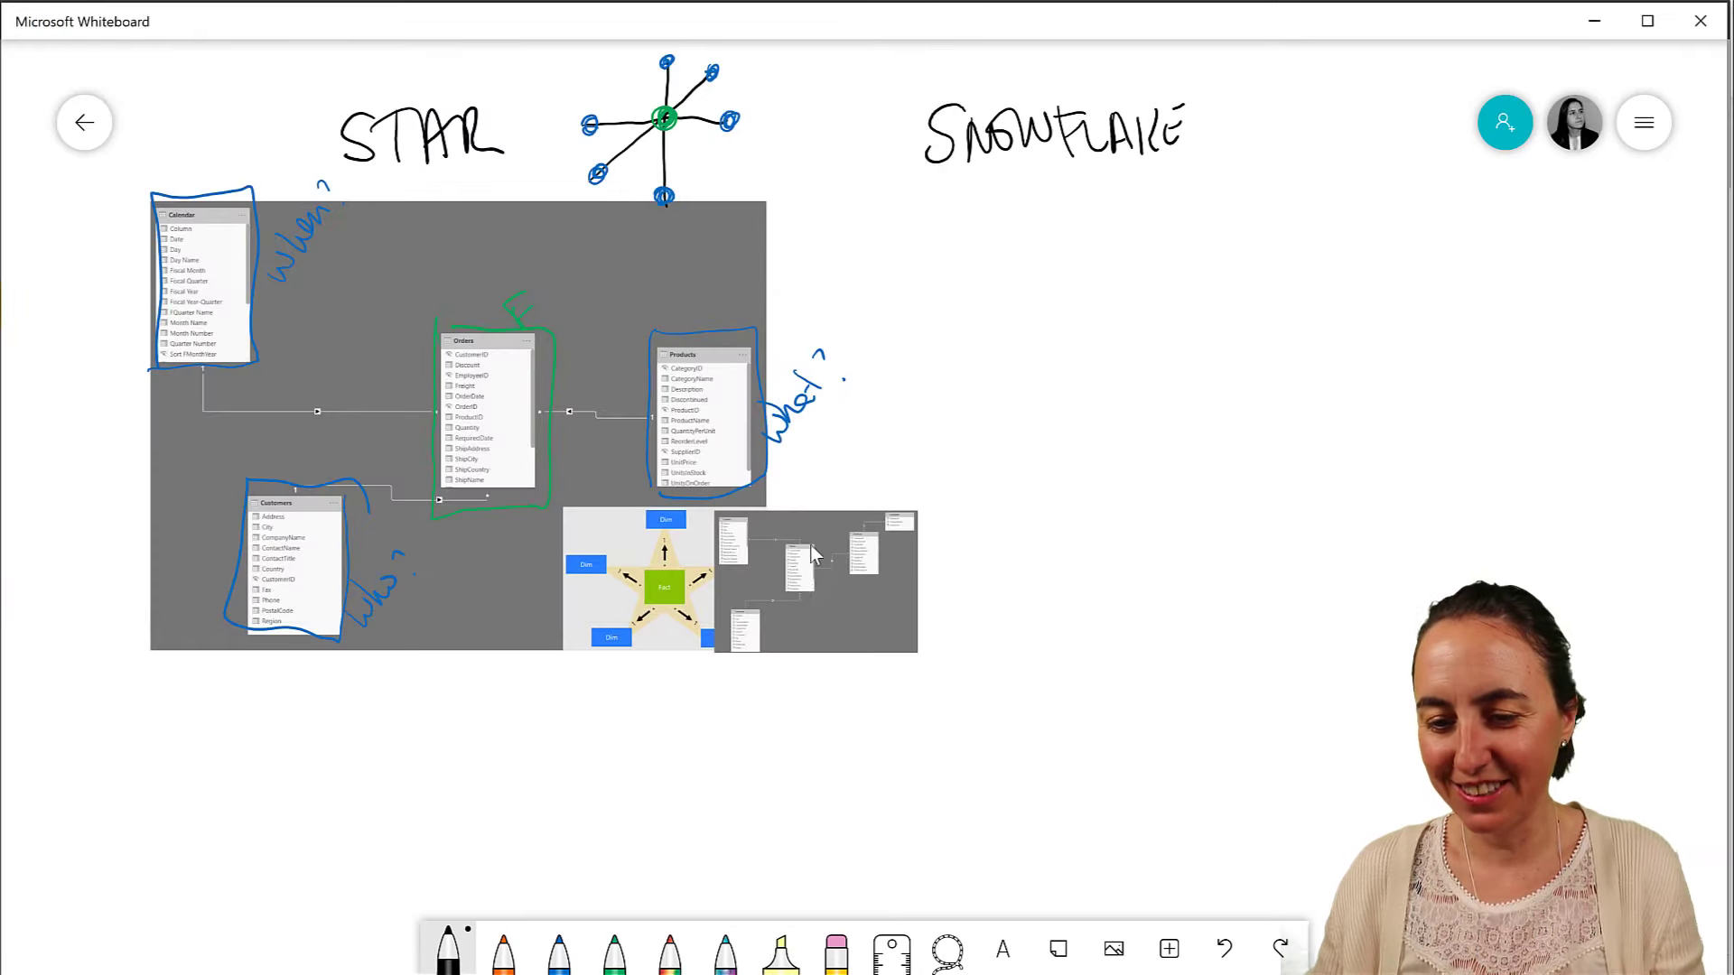
drag(1024, 456, 976, 282)
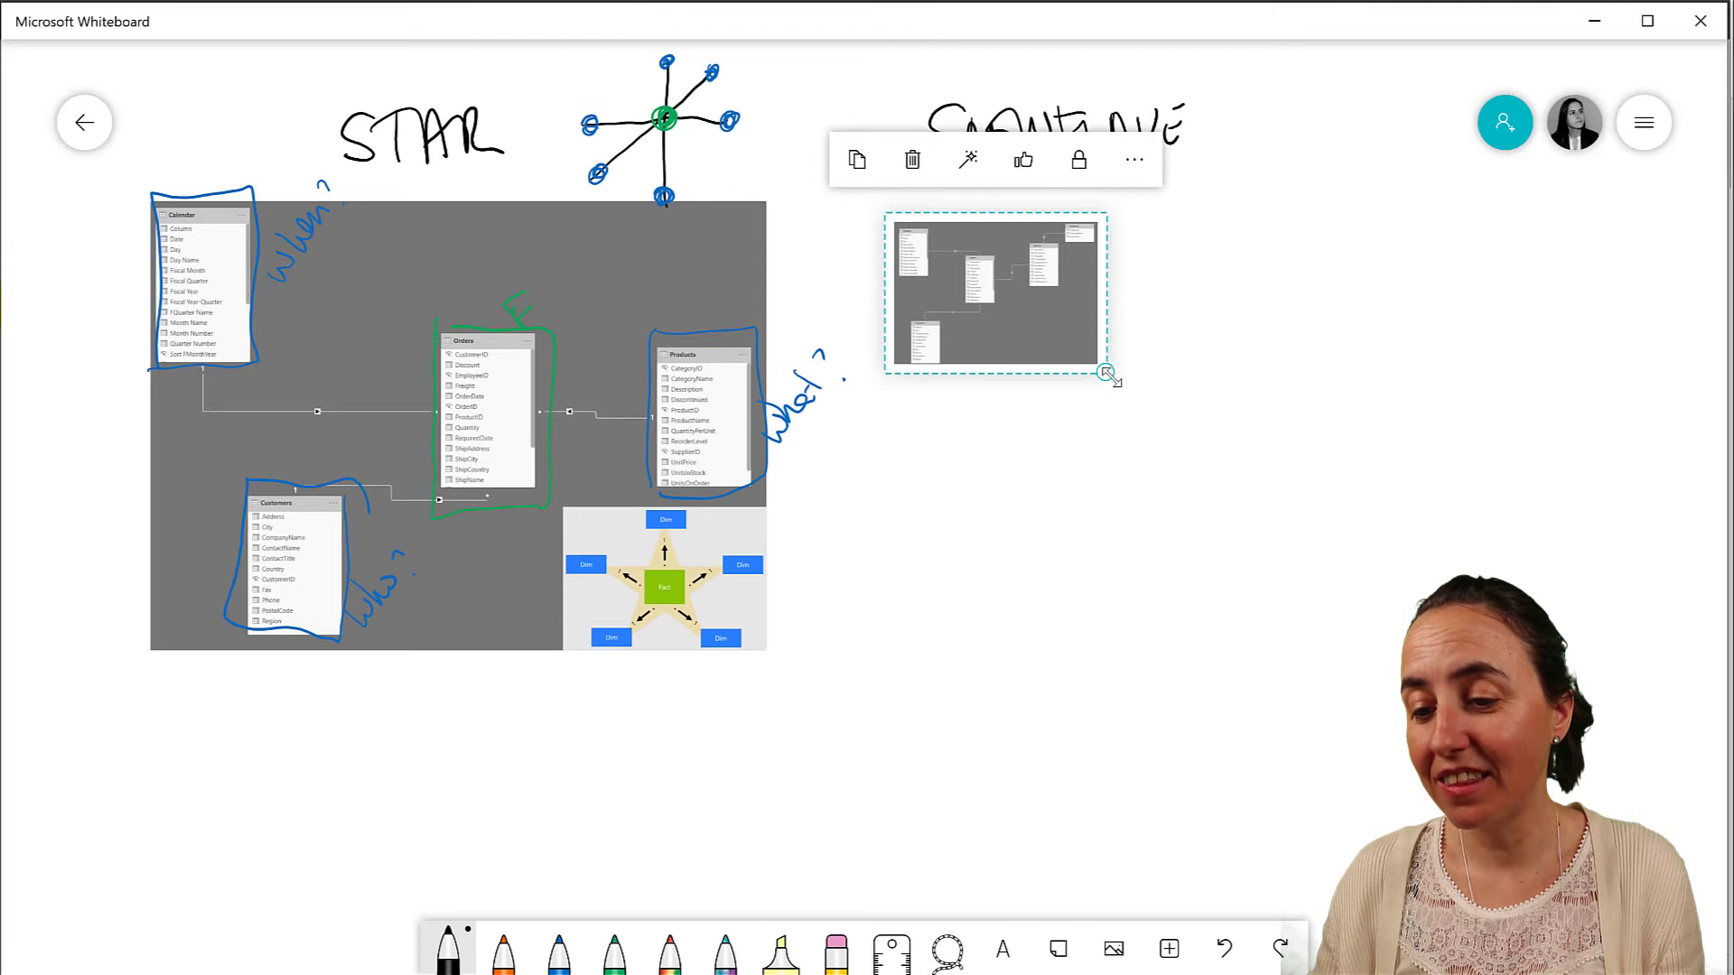
- Resize the snowflake image and nudge it up-left so the heading stays clear
drag(1109, 378, 1351, 555)
drag(1193, 495, 1270, 543)
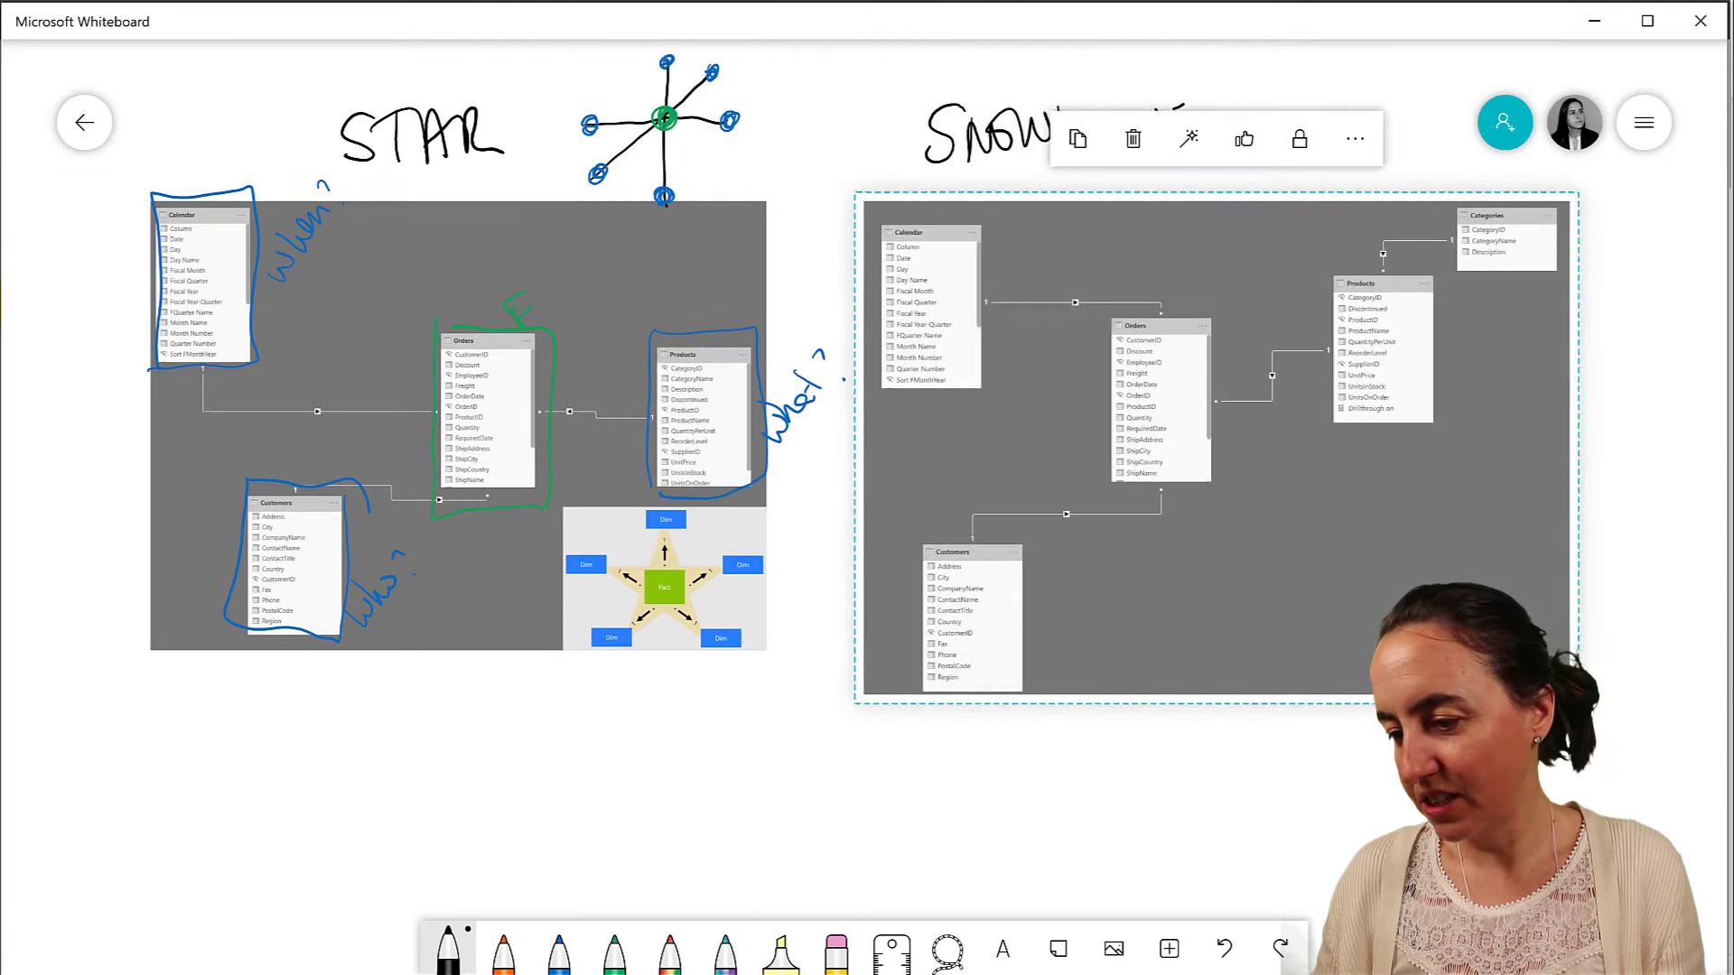
drag(1579, 702, 1541, 678)
drag(1410, 566, 1386, 538)
key(Escape)
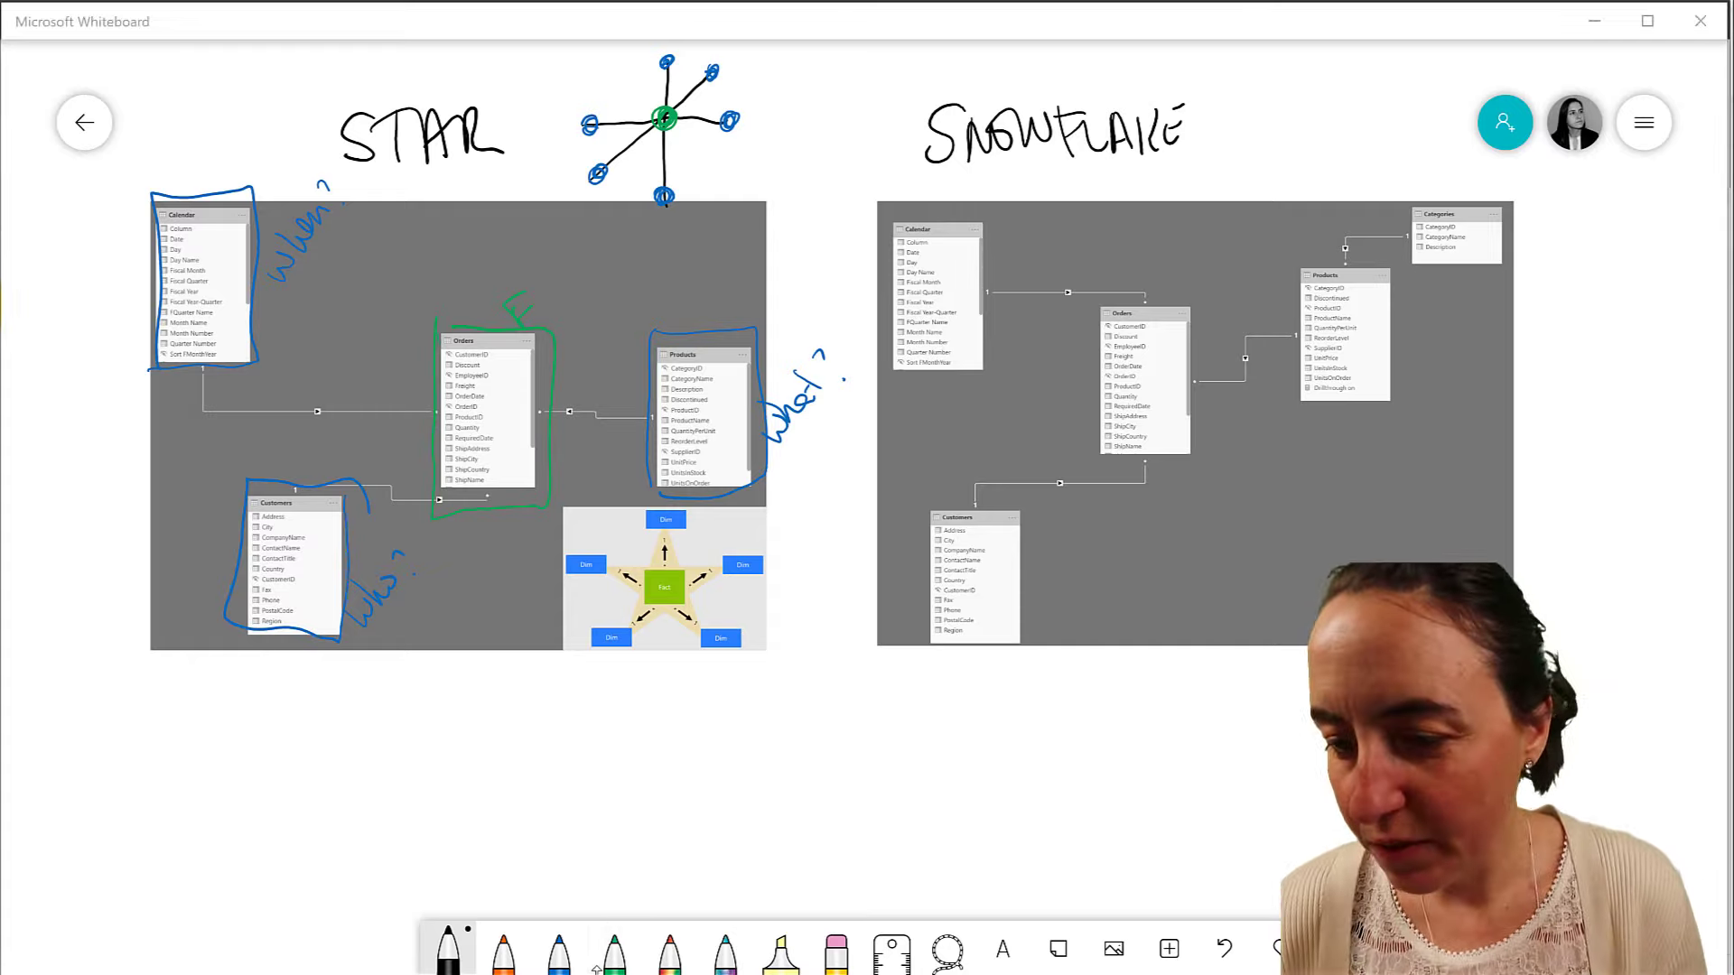
- Outline the snowflake Orders table in green as the fact table
drag(1094, 291, 1094, 477)
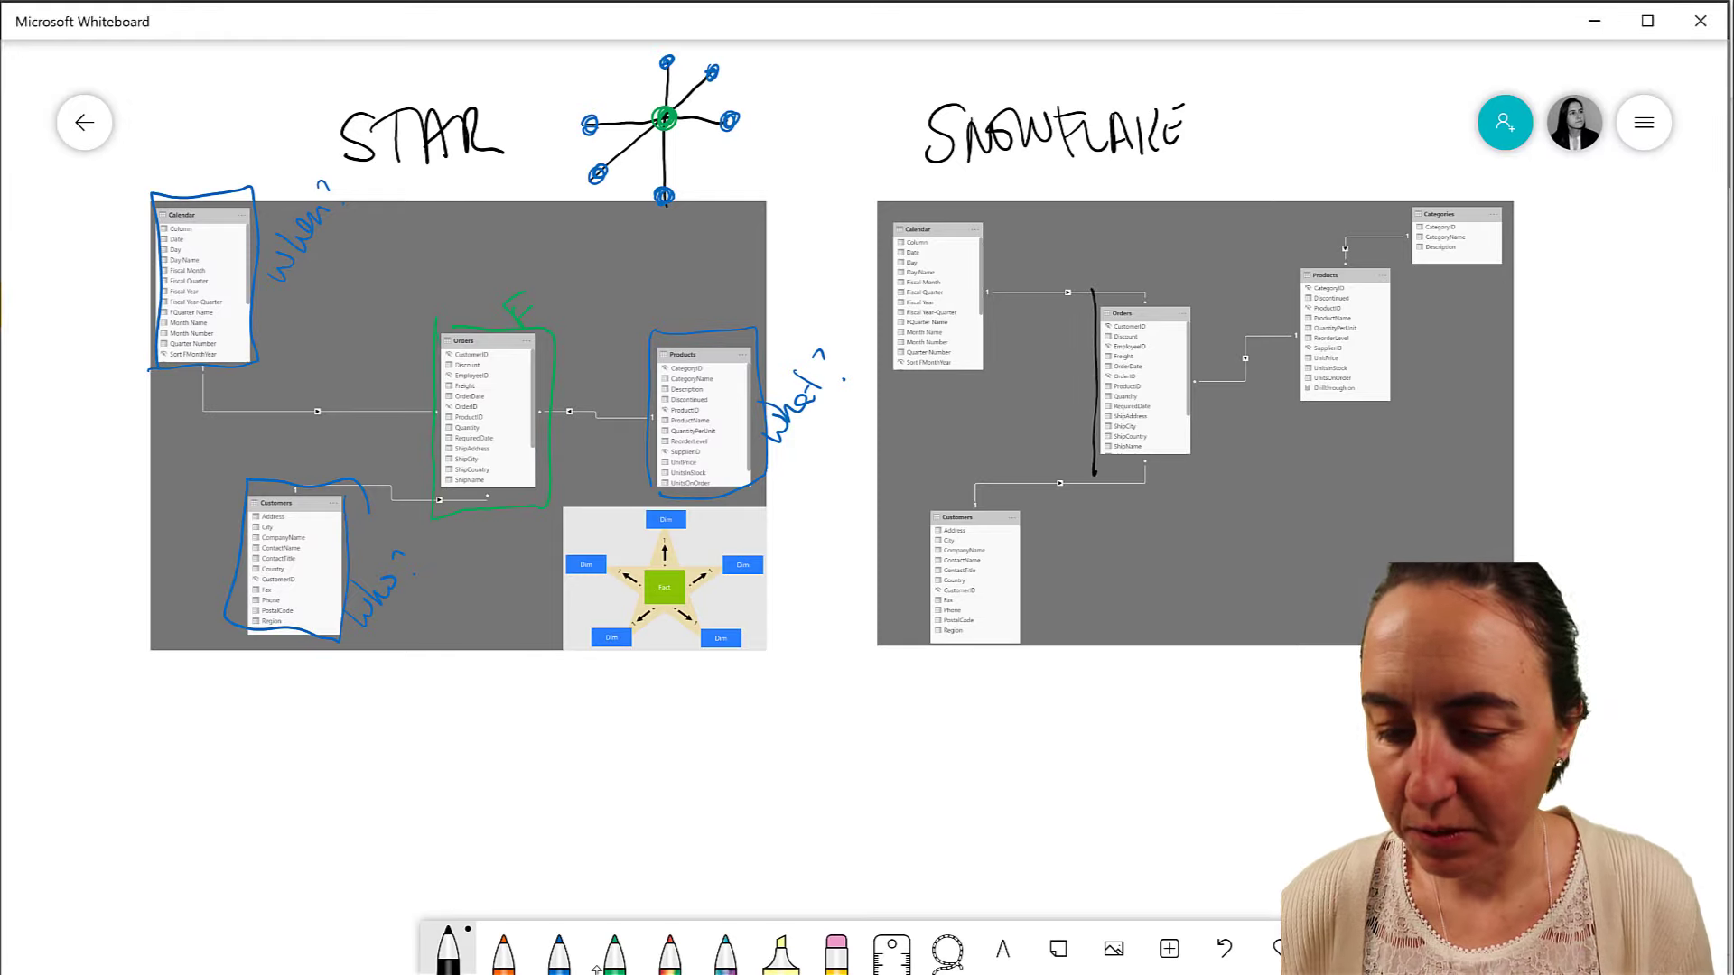
click(614, 953)
drag(1093, 294, 1203, 290)
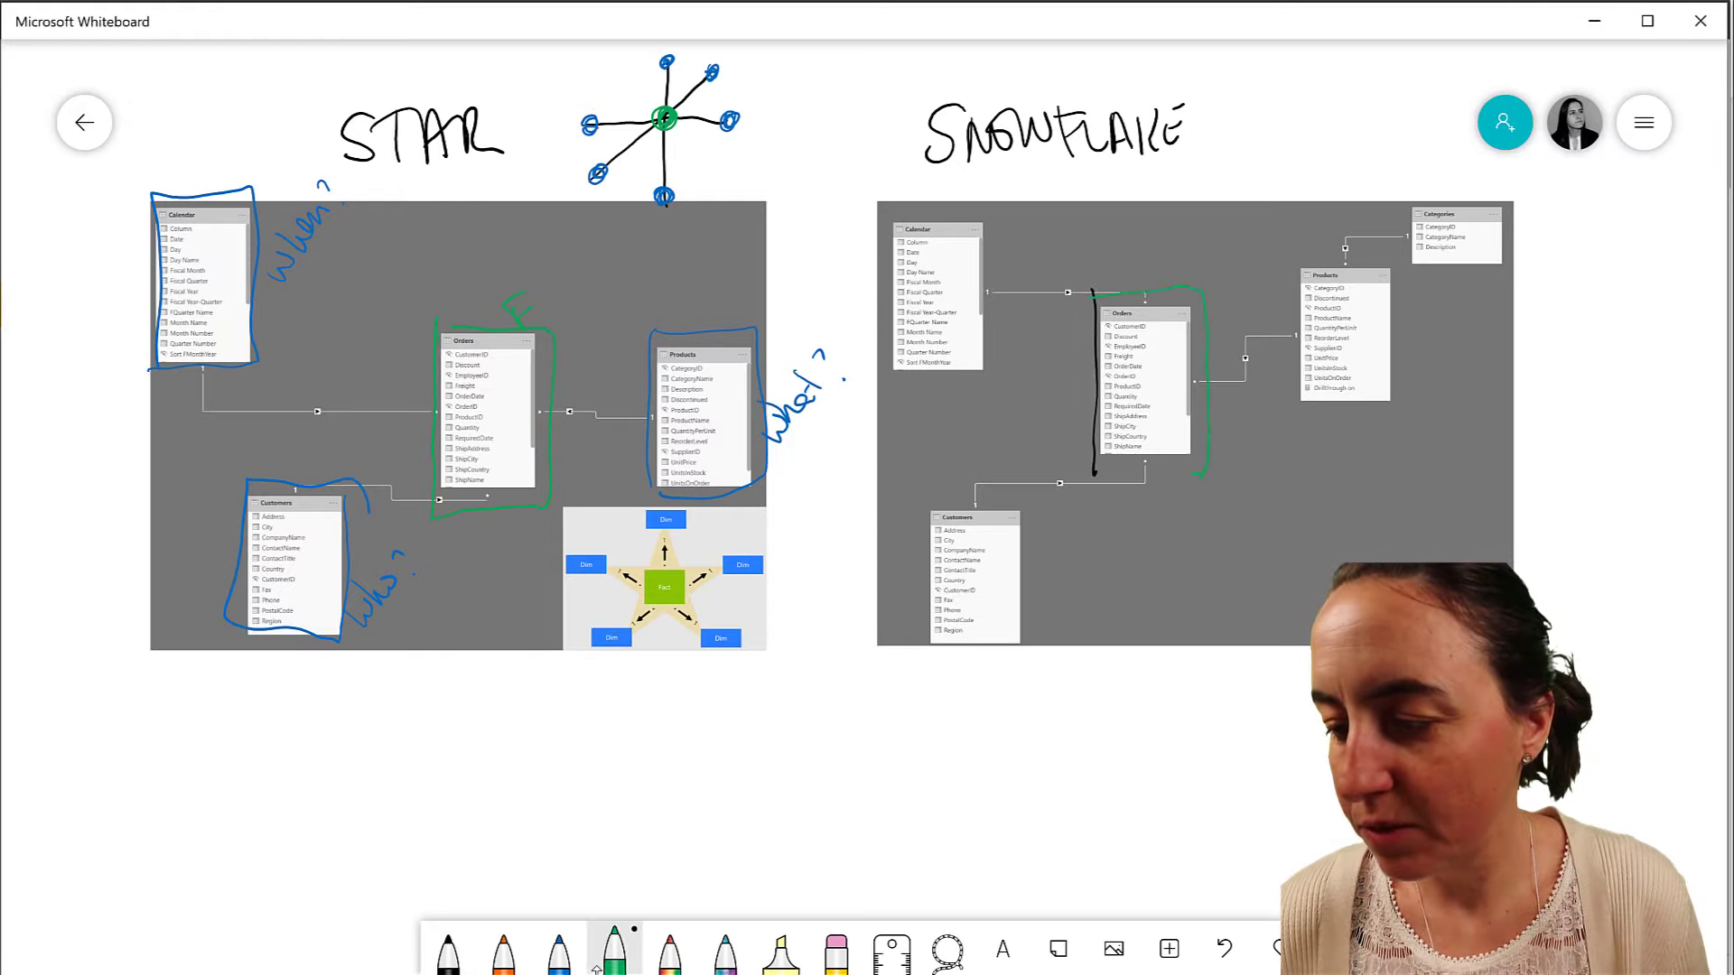
mouse_move(1194, 474)
mouse_down()
mouse_move(1101, 419)
mouse_move(1102, 319)
mouse_up()
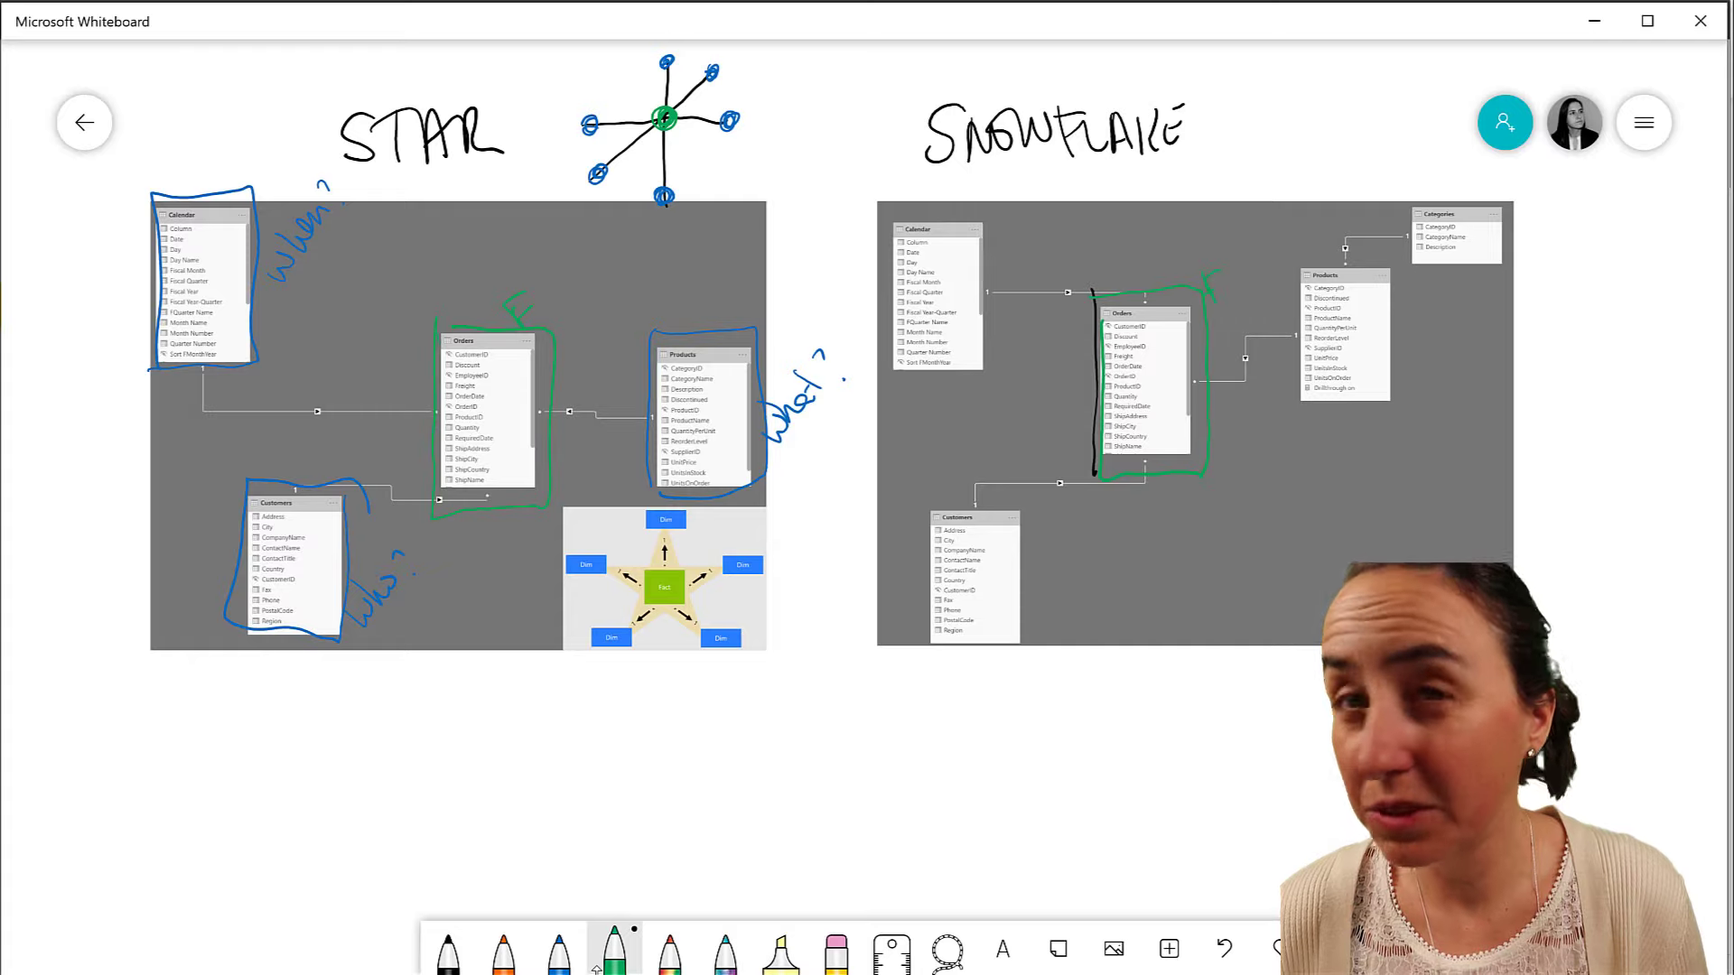
- Circle Customers and Calendar in blue, labelling them 'who' and 'when'
click(560, 952)
mouse_move(1020, 504)
mouse_down()
mouse_move(1021, 651)
mouse_move(921, 544)
mouse_move(1011, 495)
mouse_up()
mouse_move(1026, 564)
mouse_down()
mouse_move(1053, 553)
mouse_move(1068, 571)
mouse_up()
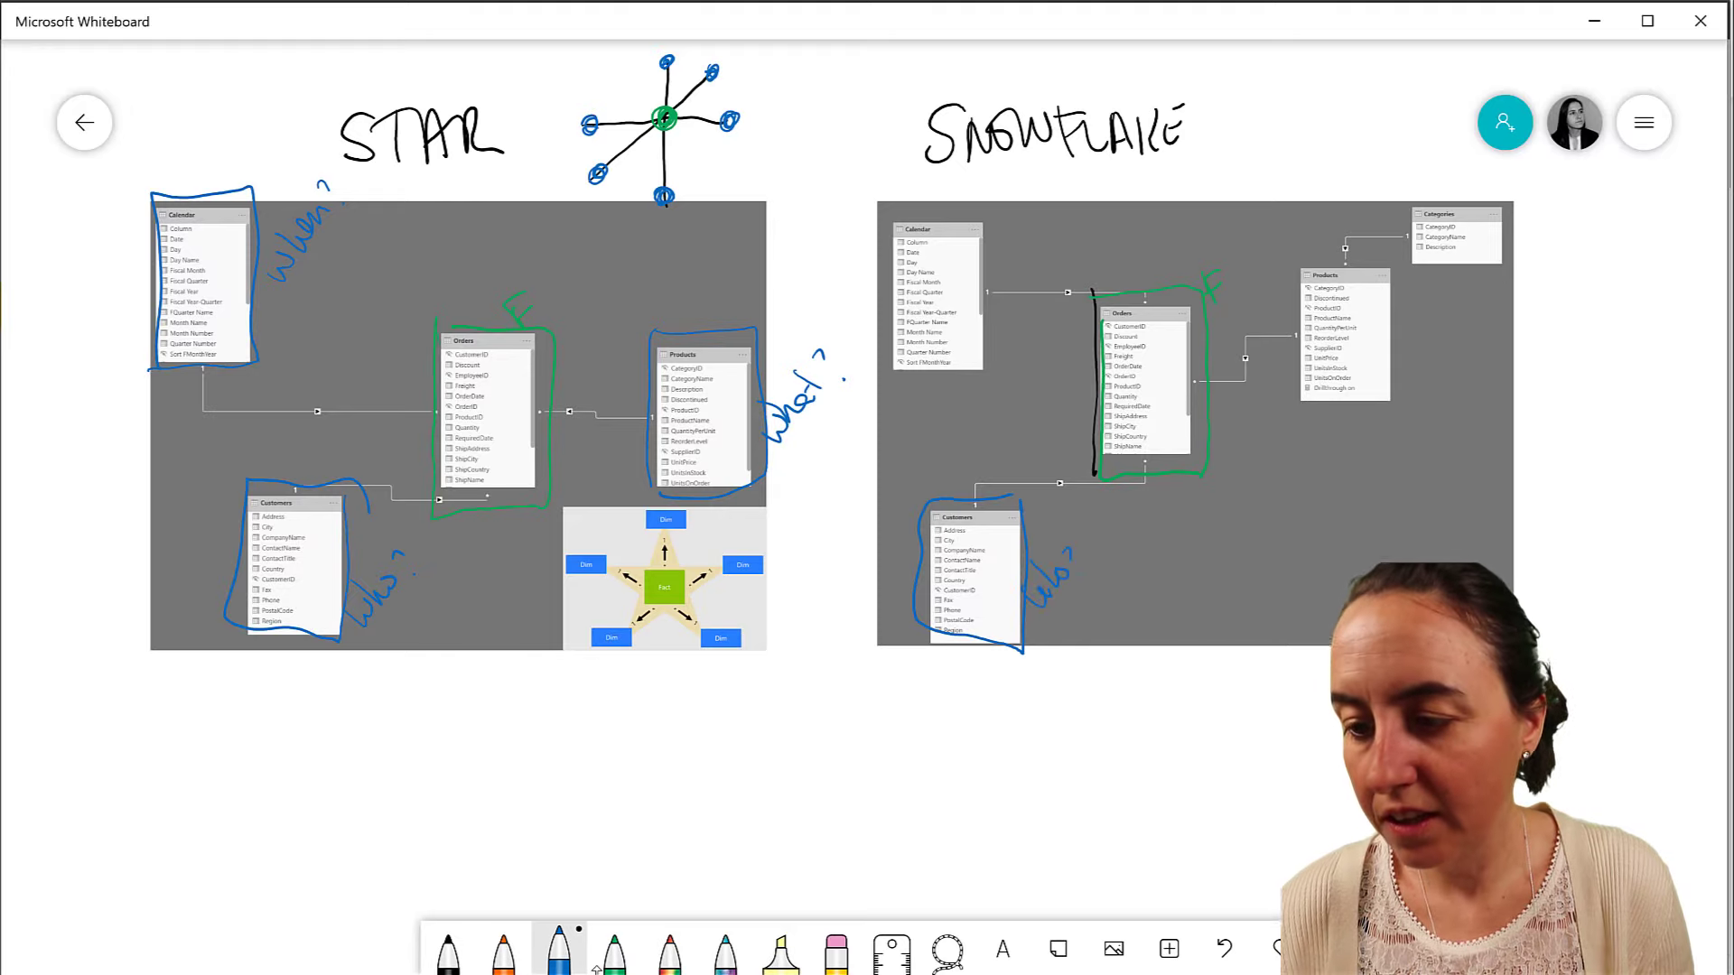
mouse_move(992, 205)
mouse_down()
mouse_move(1001, 363)
mouse_move(883, 209)
mouse_move(963, 212)
mouse_move(1035, 244)
mouse_up()
mouse_move(1046, 229)
mouse_down()
mouse_move(1054, 261)
mouse_move(1104, 231)
mouse_up()
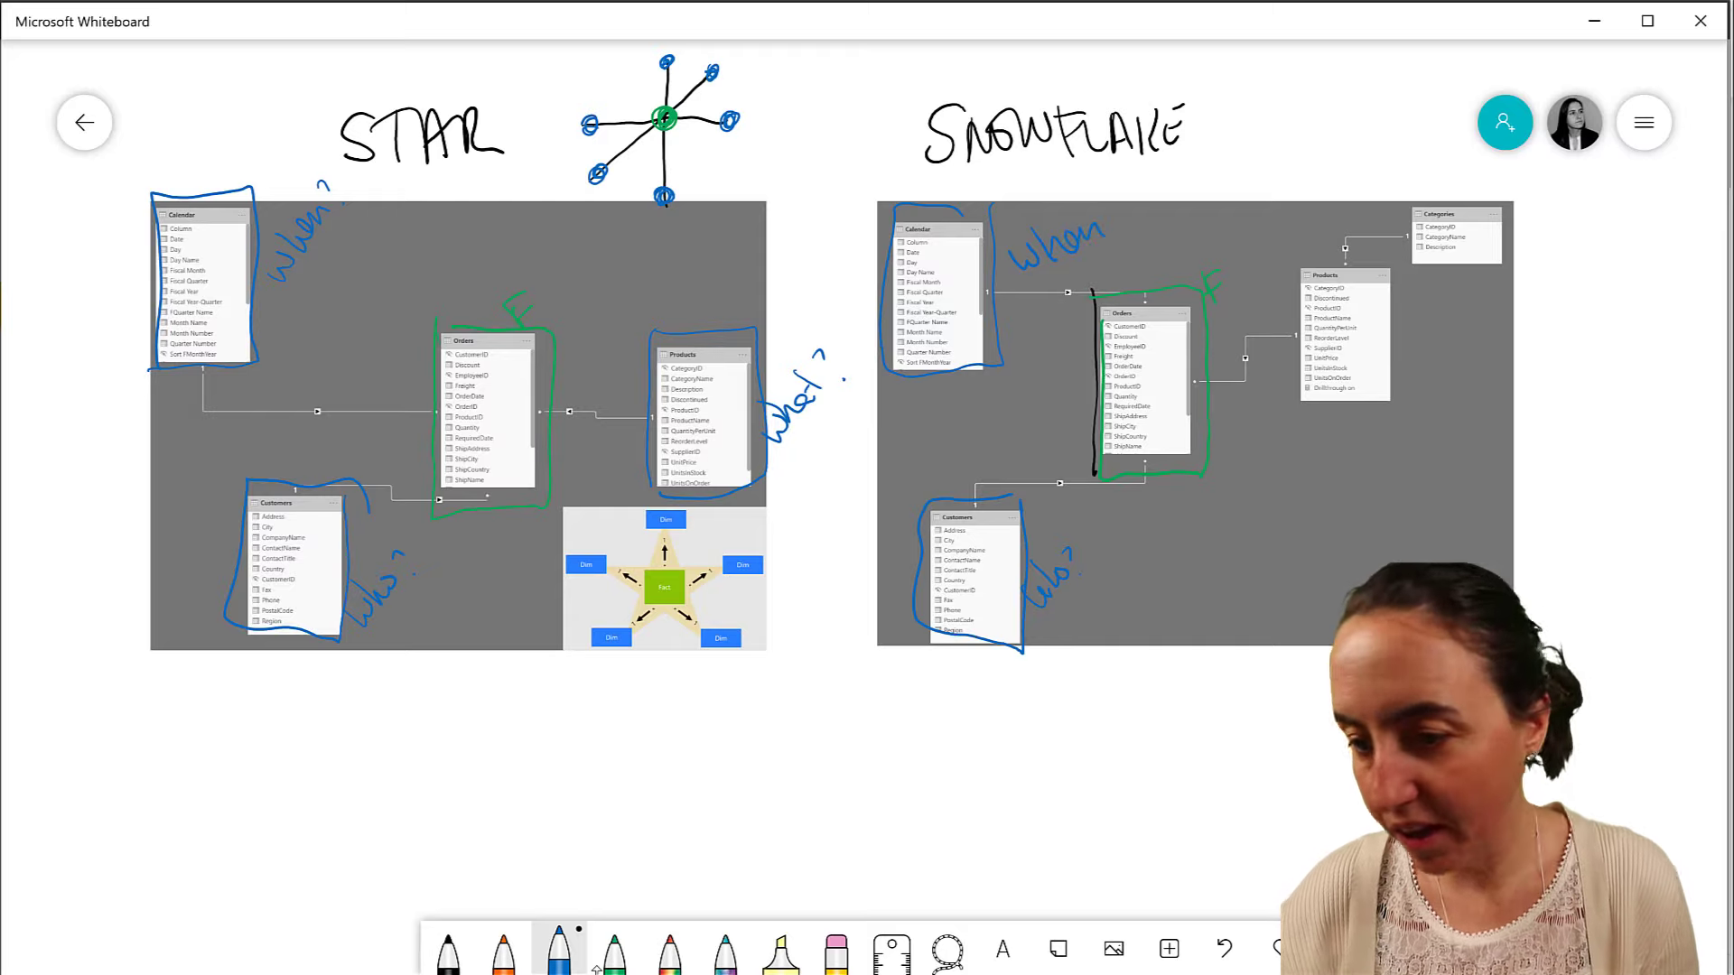
- Circle Products and Categories in blue and label both 'what'
mouse_move(1282, 257)
mouse_down()
mouse_move(1294, 417)
mouse_move(1363, 243)
mouse_move(1400, 411)
mouse_up()
mouse_move(1300, 440)
mouse_down()
mouse_move(1323, 461)
mouse_move(1383, 447)
mouse_up()
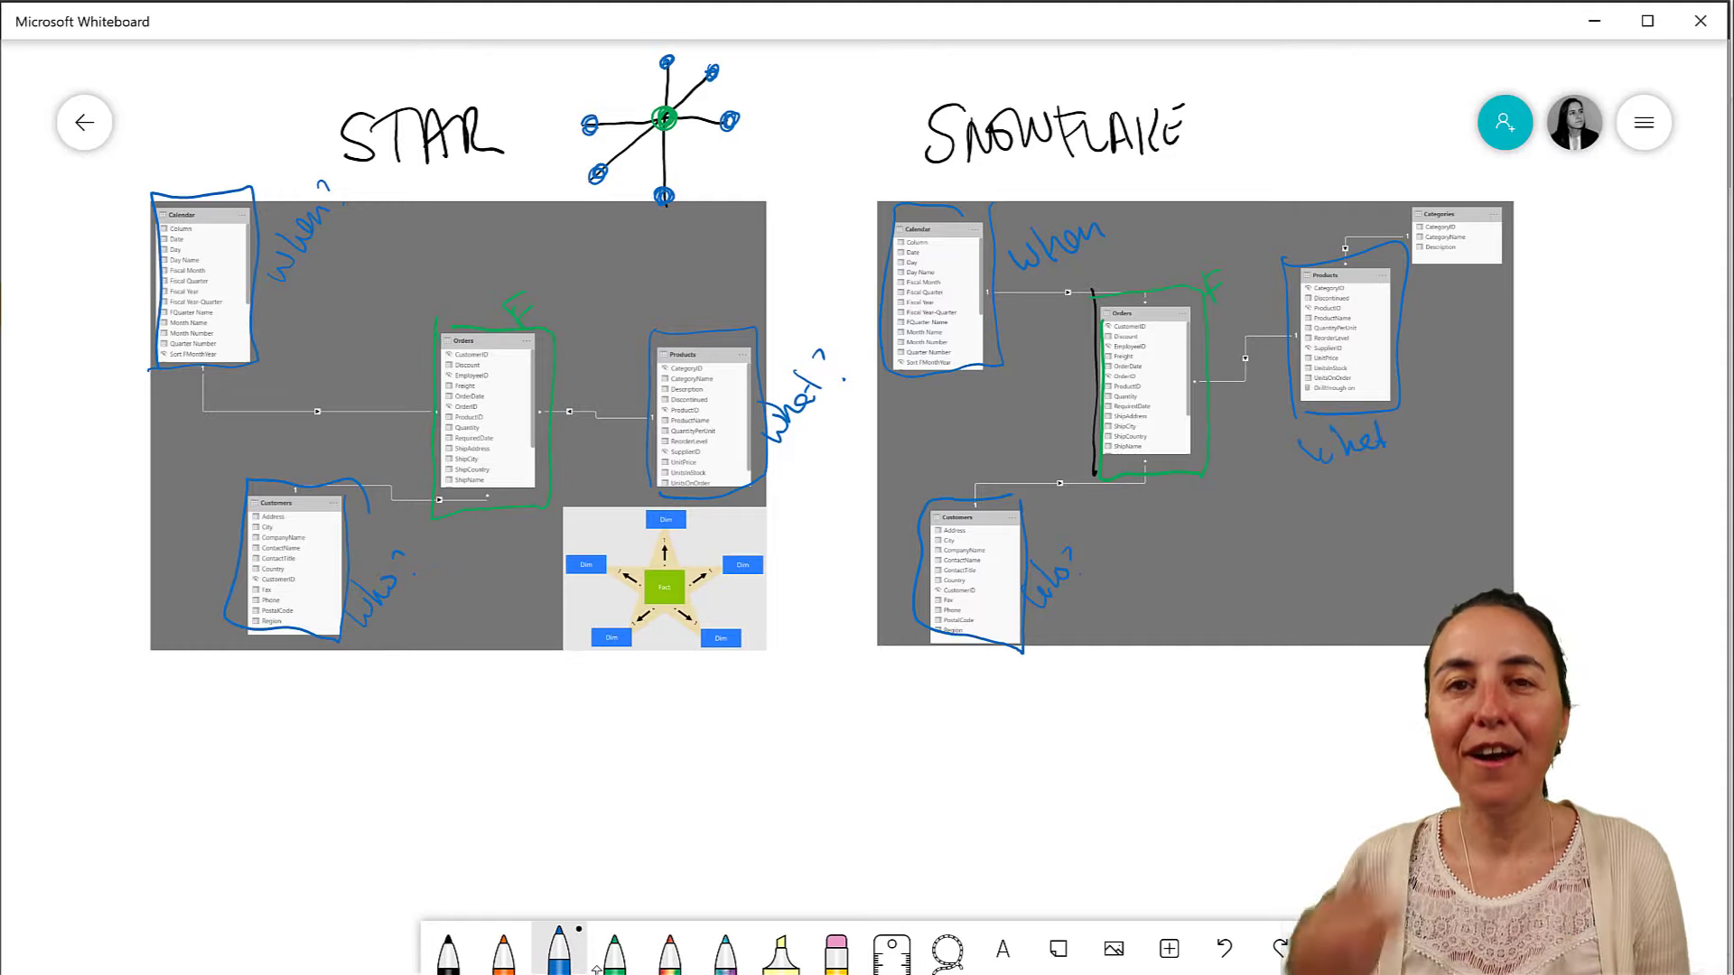
mouse_move(1406, 284)
mouse_down()
mouse_move(1400, 221)
mouse_move(1418, 263)
mouse_move(1475, 307)
mouse_move(1499, 289)
mouse_move(1523, 312)
mouse_up()
drag(1524, 298, 1540, 311)
drag(1531, 294, 1549, 287)
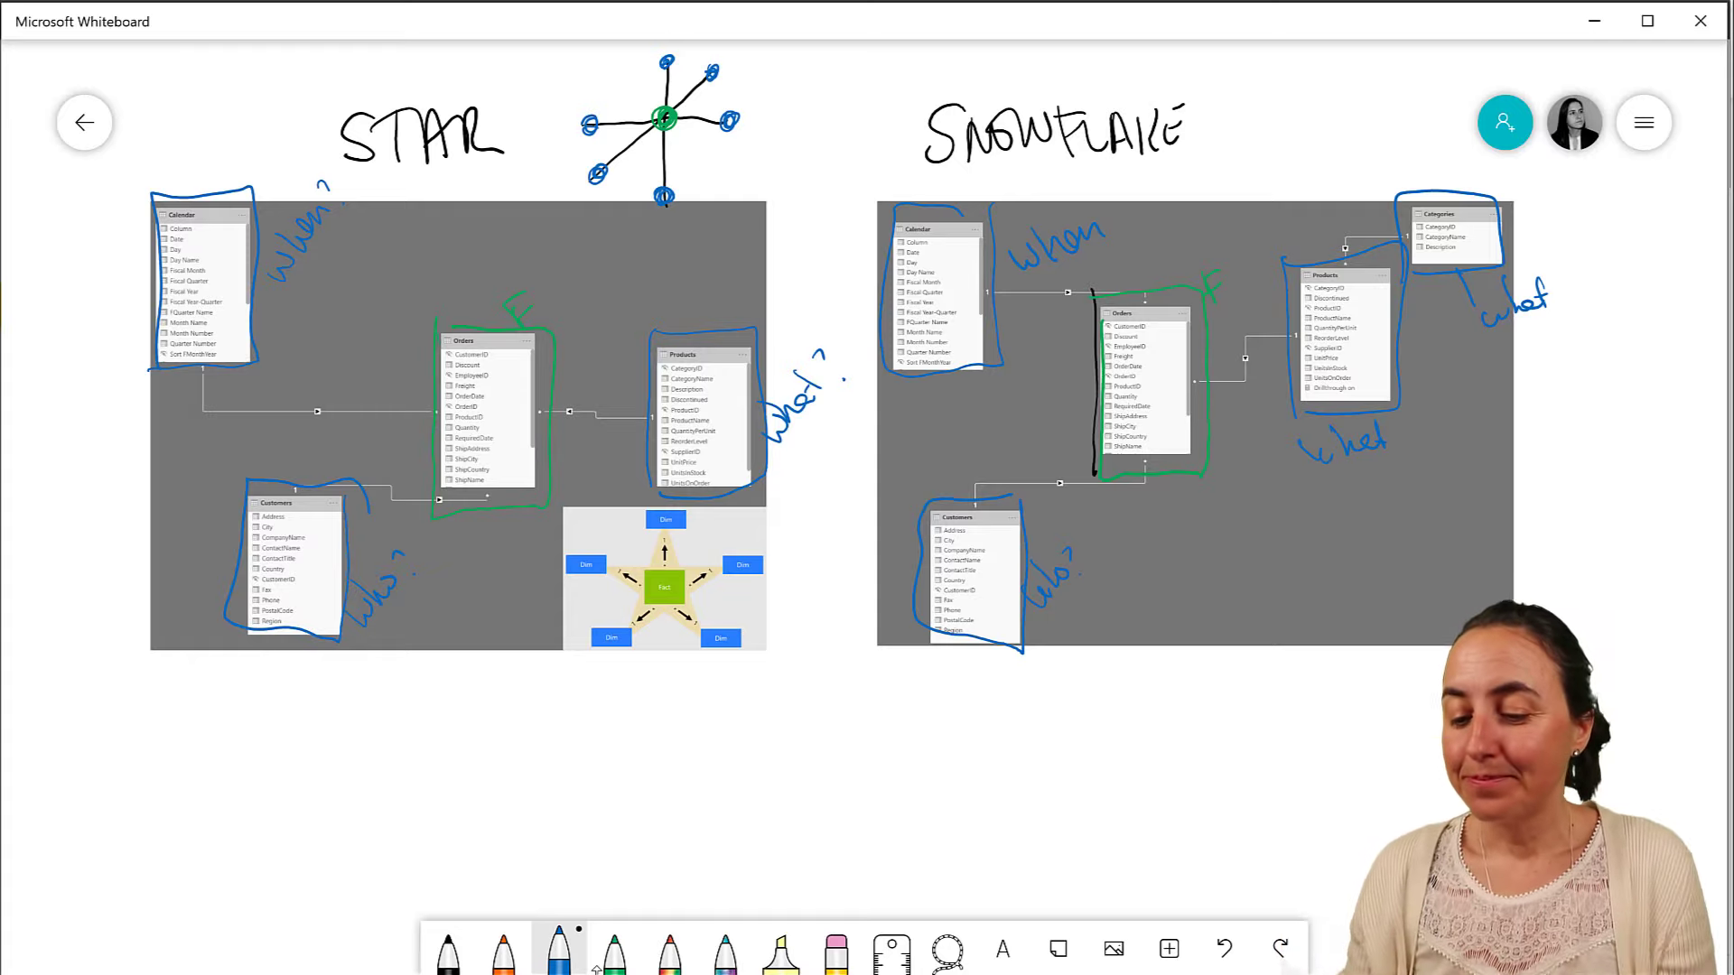
- Write '+ compression' in green beneath the snowflake diagram
click(614, 950)
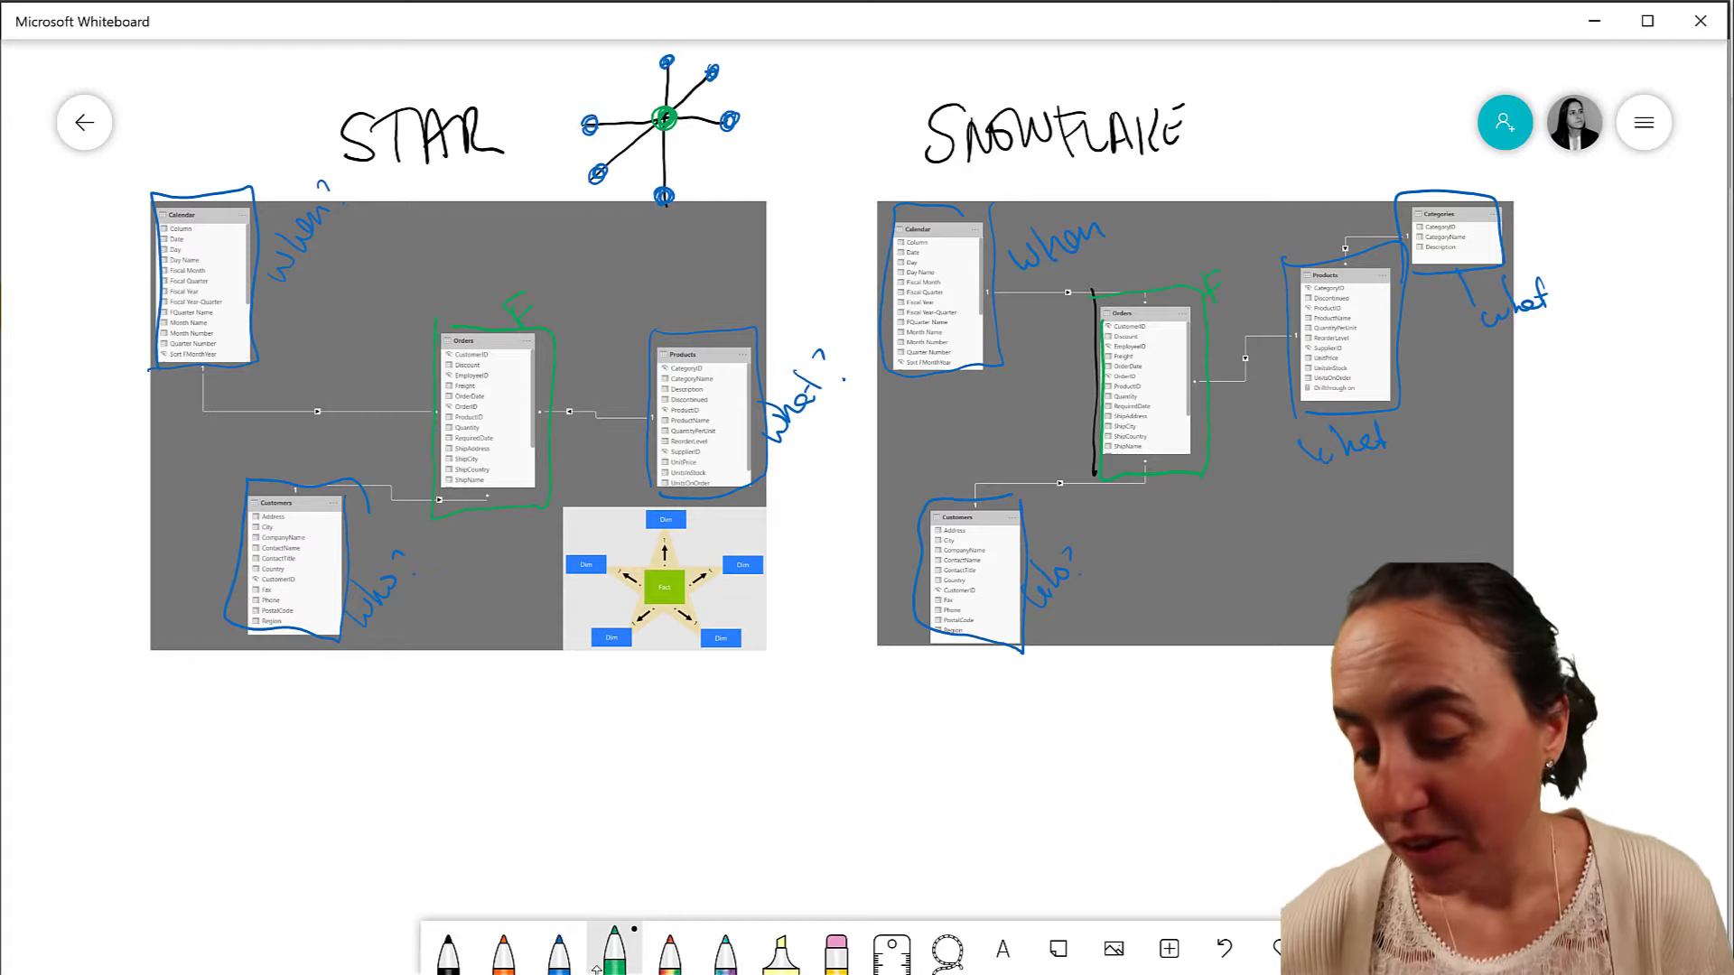
drag(984, 711, 1023, 707)
mouse_move(1015, 696)
mouse_down()
mouse_move(1017, 722)
mouse_move(1066, 692)
mouse_up()
mouse_move(1079, 706)
mouse_down()
mouse_move(1121, 707)
mouse_move(1122, 685)
mouse_move(1160, 686)
mouse_up()
mouse_move(1155, 670)
mouse_down()
mouse_move(1171, 701)
mouse_move(1197, 679)
mouse_up()
drag(1196, 679, 1238, 670)
- Add '+ faster write' on the next line and short green marks near Products
drag(996, 756, 1028, 755)
mouse_move(1011, 740)
mouse_down()
mouse_move(1013, 766)
mouse_move(1065, 760)
mouse_move(1062, 798)
mouse_up()
mouse_move(1074, 749)
mouse_down()
mouse_move(1098, 764)
mouse_move(1134, 734)
mouse_move(1253, 735)
mouse_up()
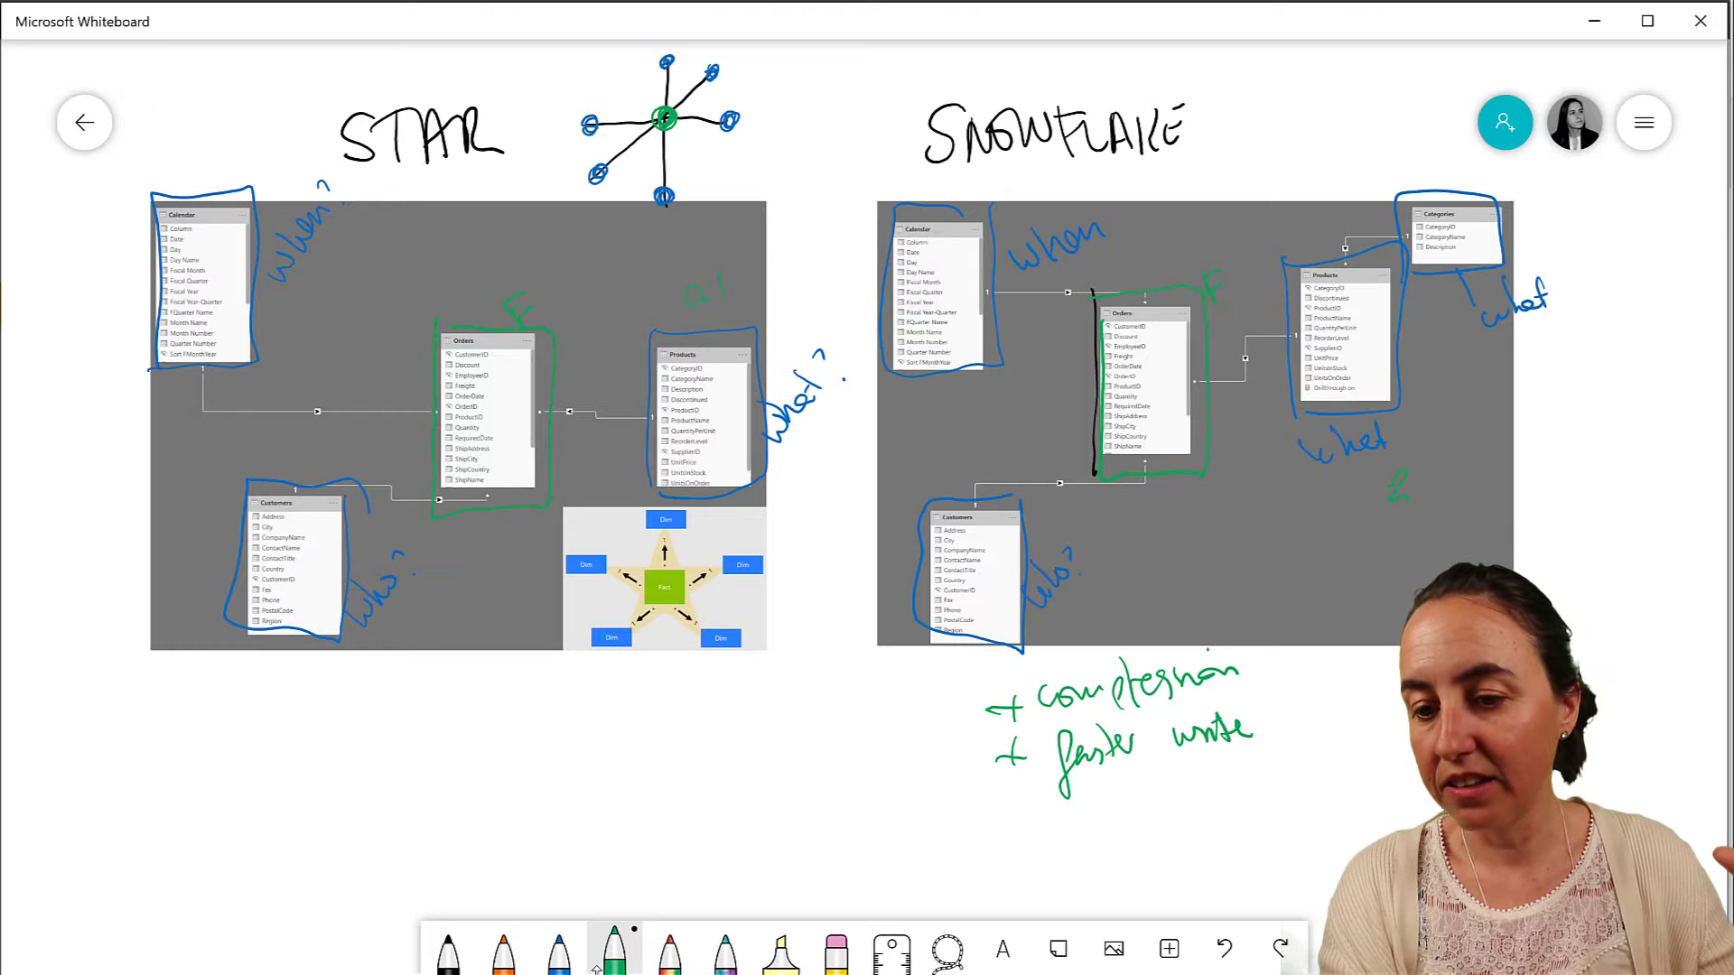
drag(768, 294, 811, 291)
click(836, 287)
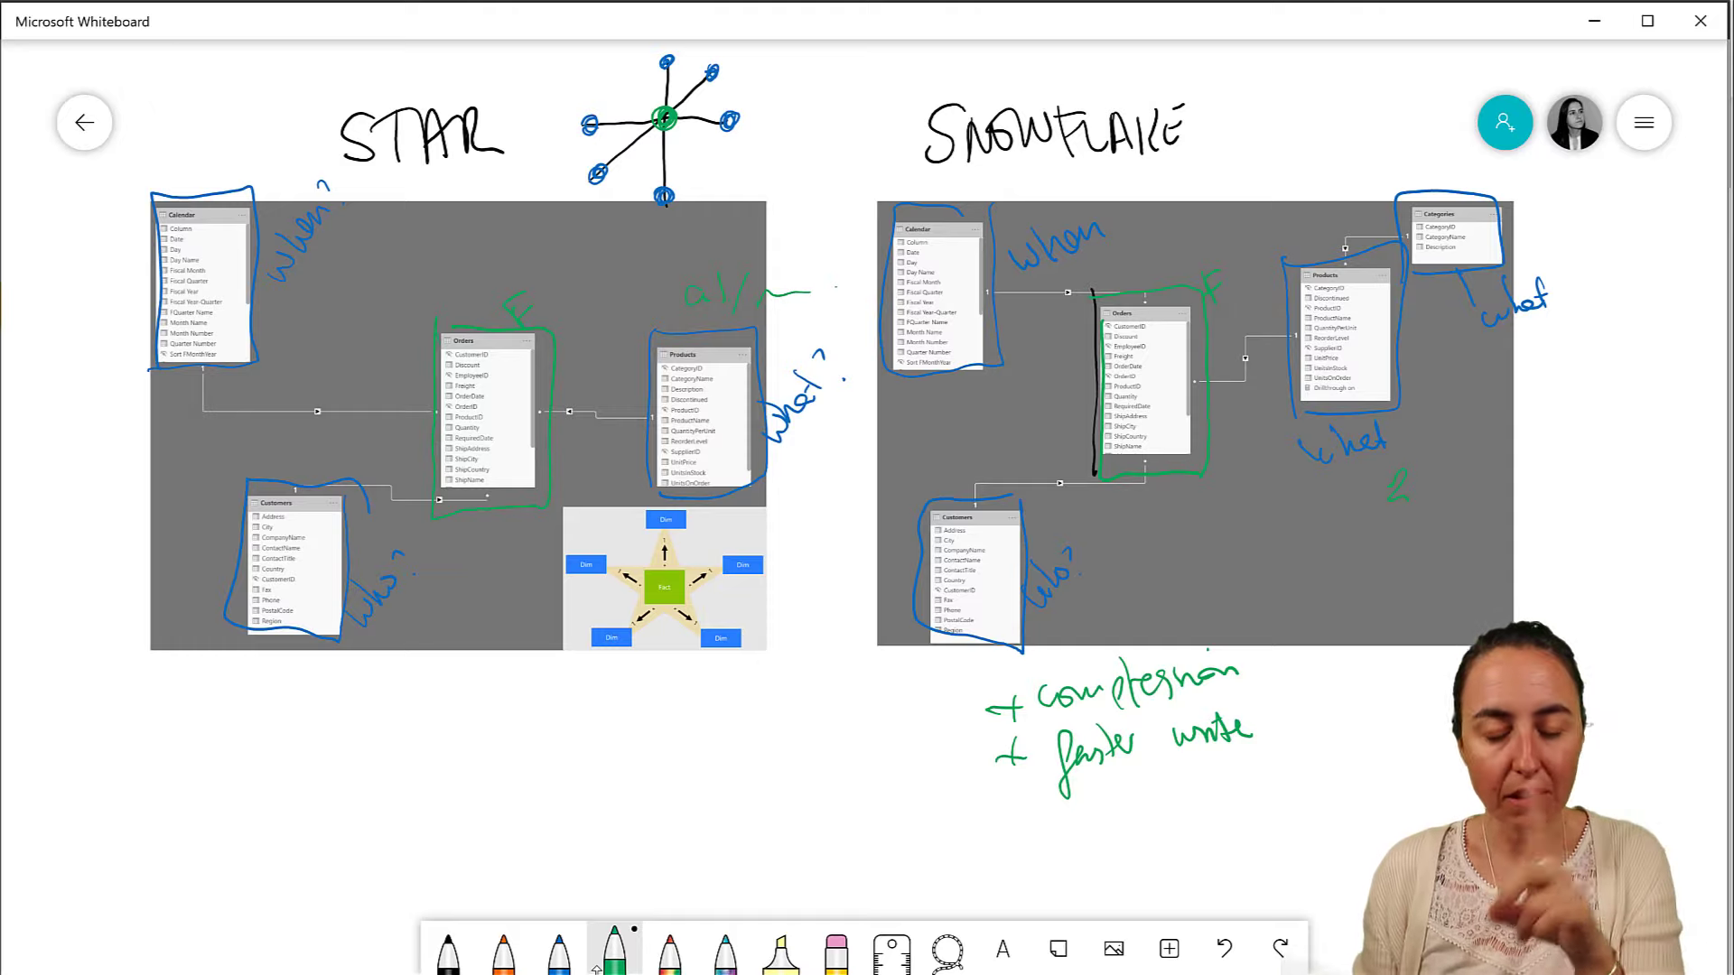
click(503, 948)
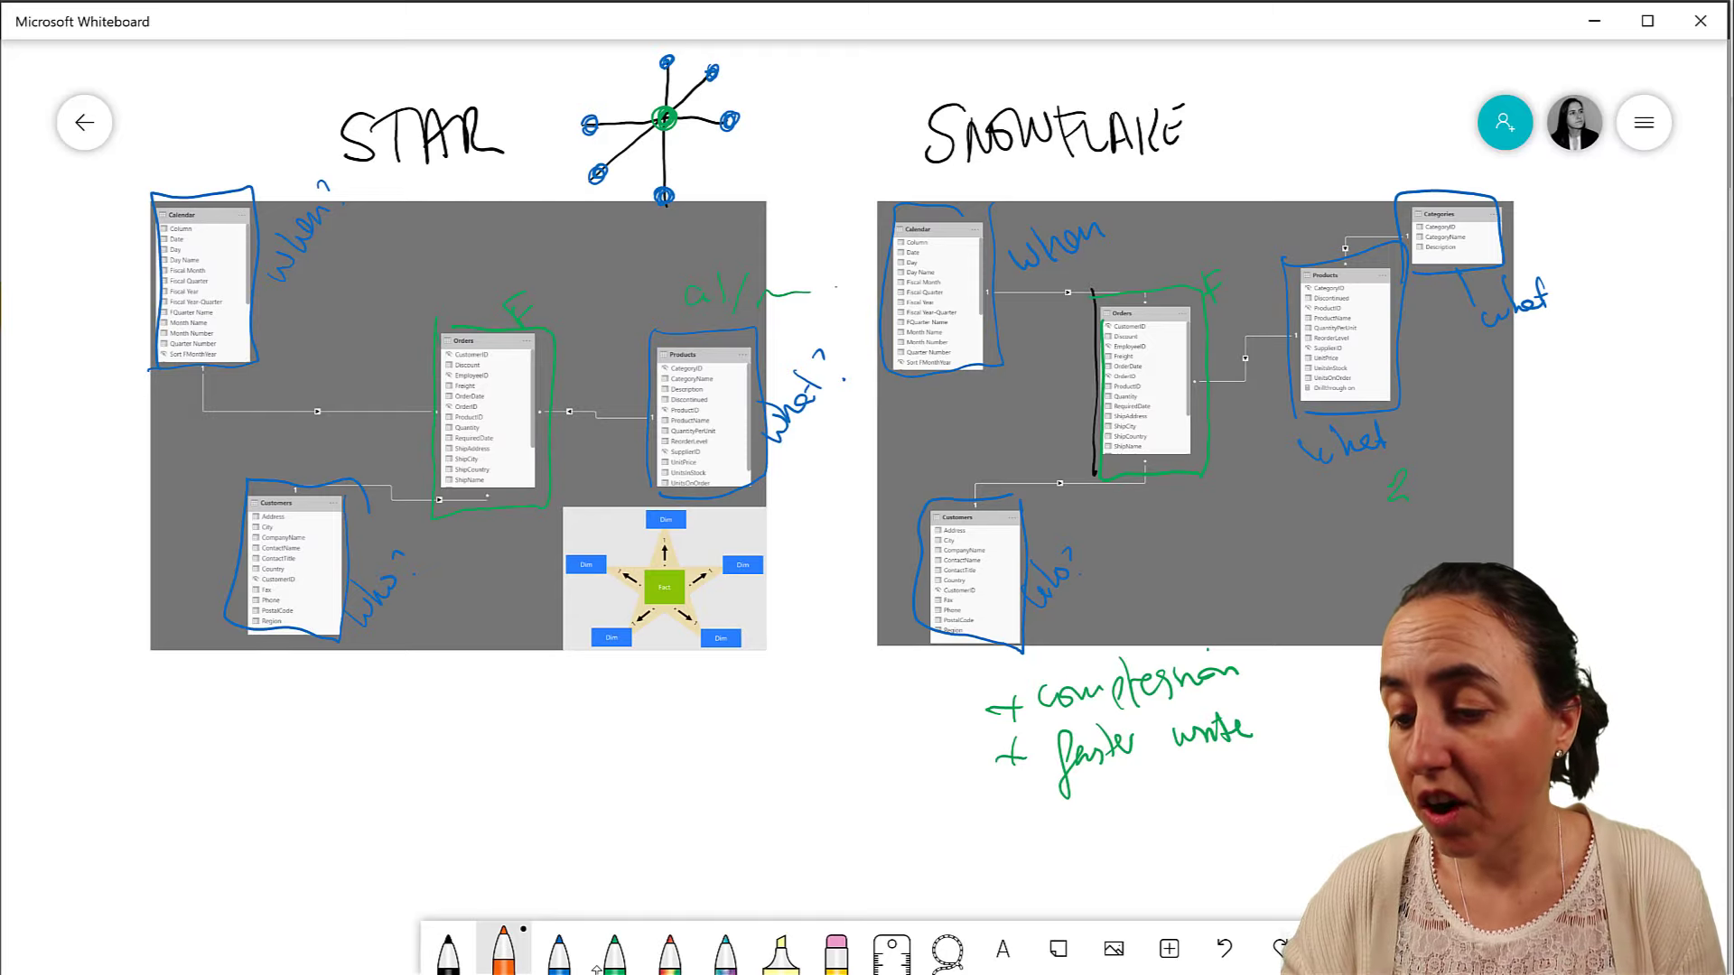
- Write '- complex' in orange, X out Categories and mark near Products
drag(1292, 675, 1431, 679)
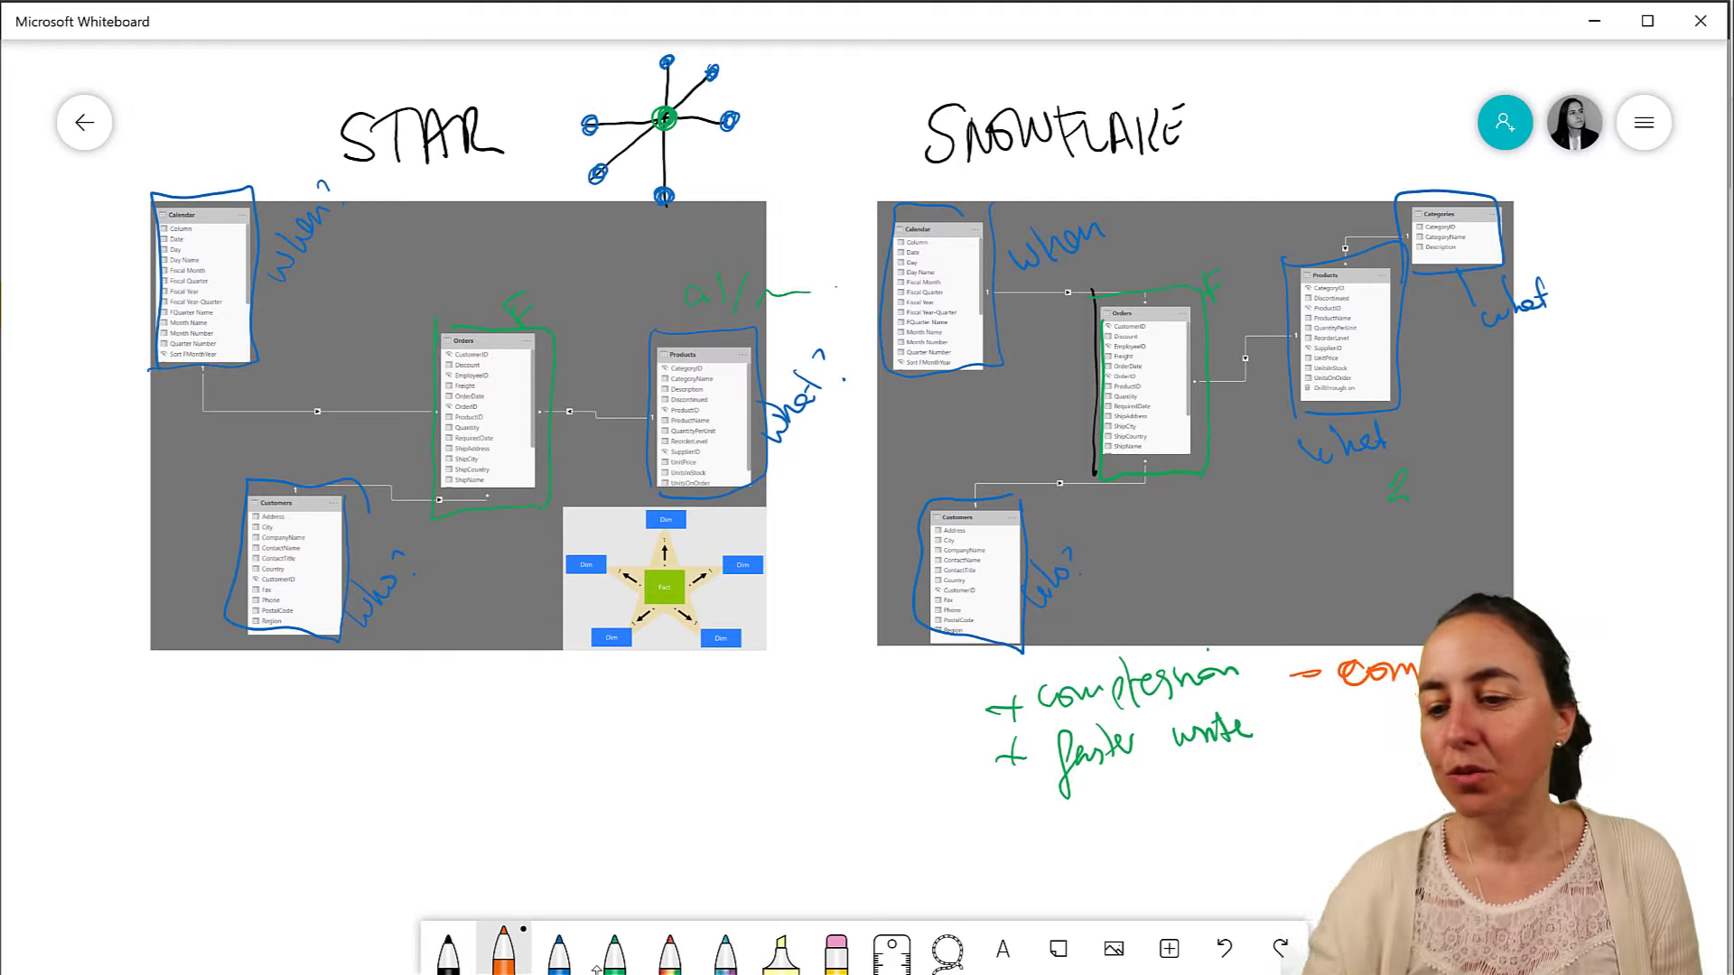
drag(1442, 194, 1466, 209)
drag(1464, 194, 1445, 210)
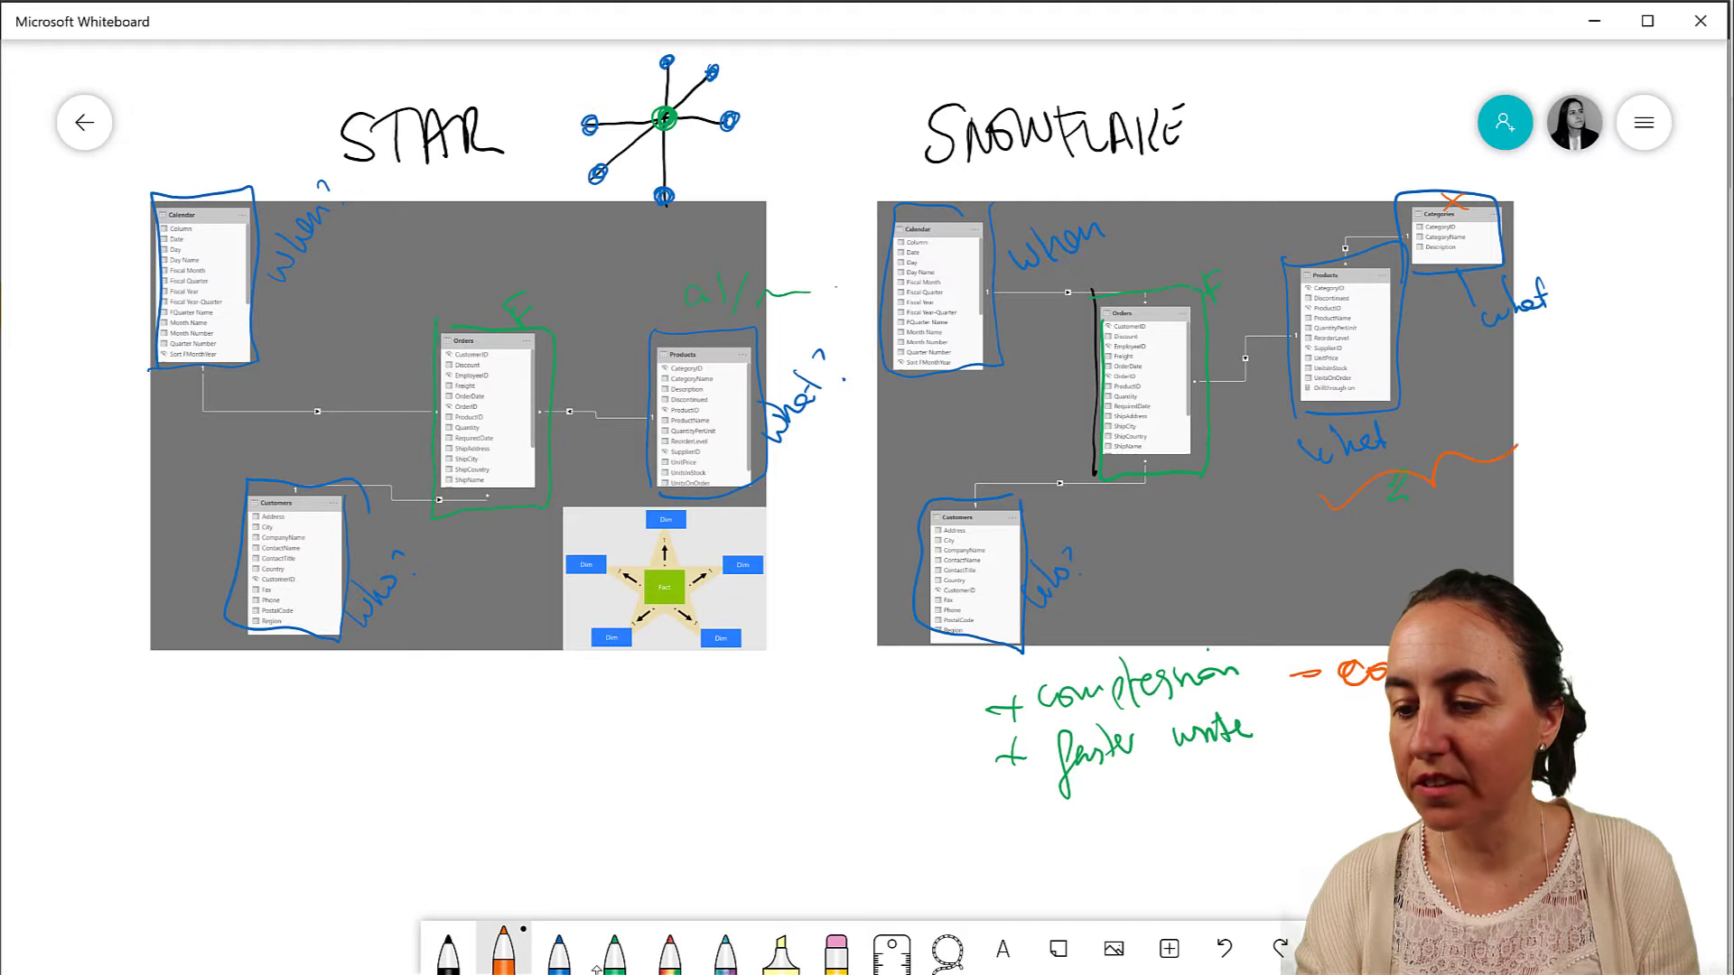
drag(1517, 447, 1524, 400)
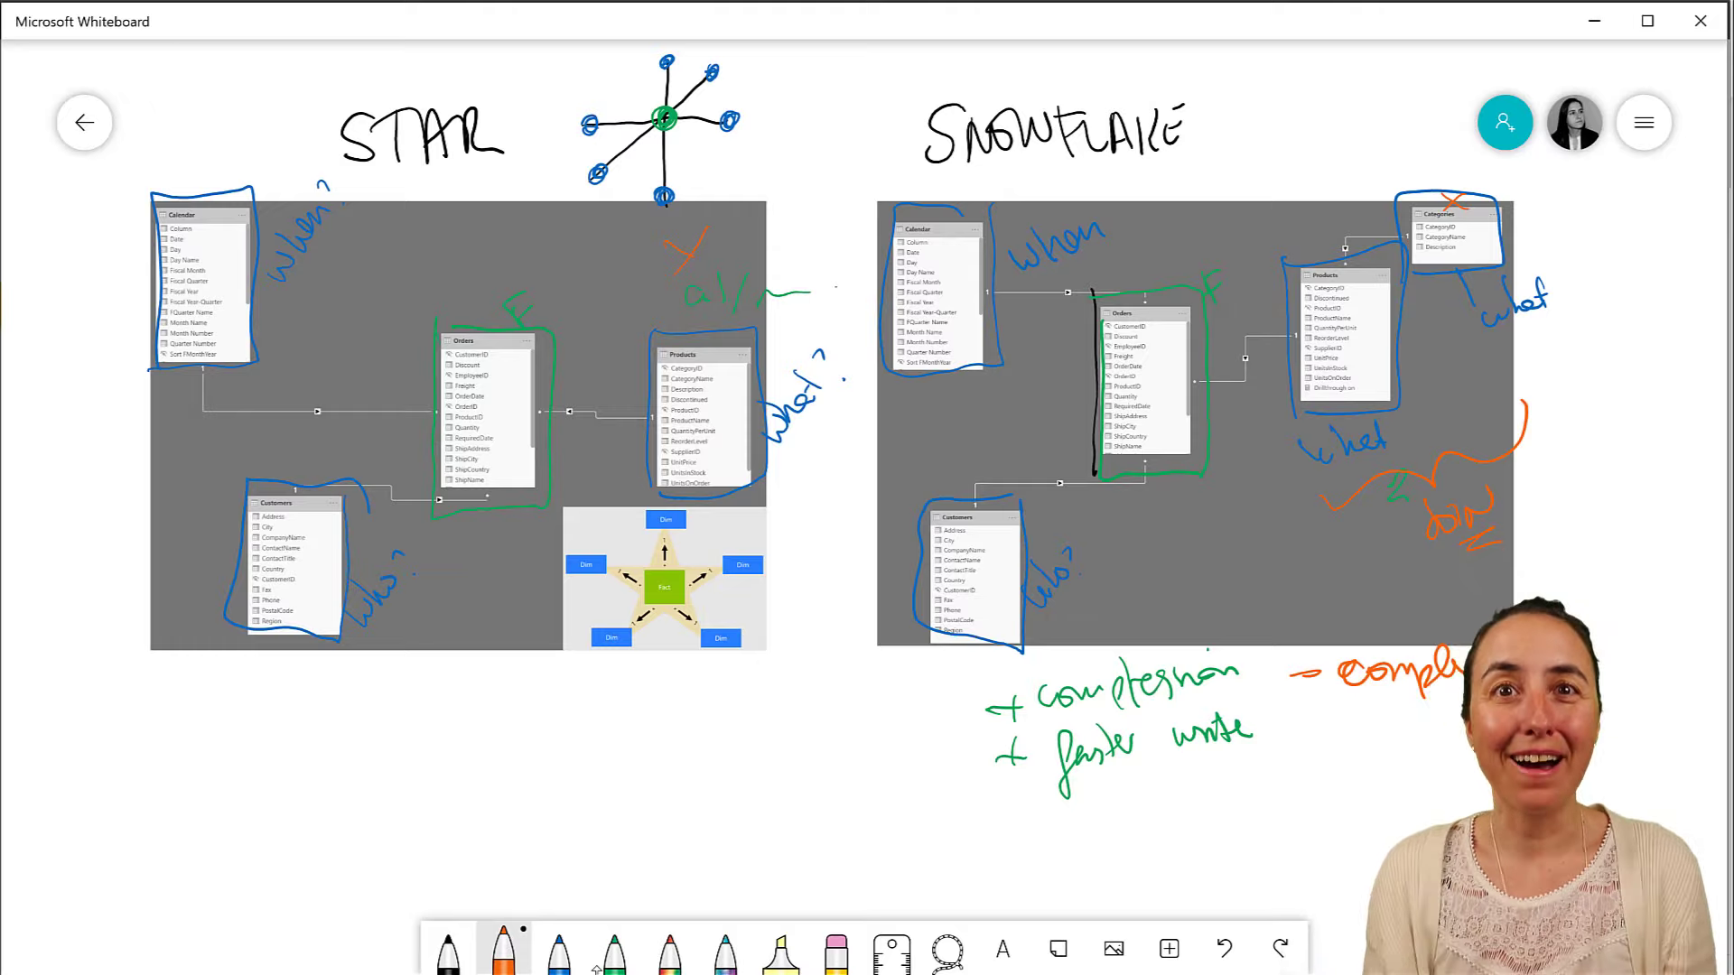
- Write '+ learner' and '+ faster' under the star diagram and circle STAR in orange
mouse_move(320, 670)
mouse_down()
mouse_move(407, 673)
mouse_move(455, 648)
mouse_up()
mouse_move(322, 710)
mouse_down()
mouse_move(379, 704)
mouse_move(367, 754)
mouse_move(439, 713)
mouse_up()
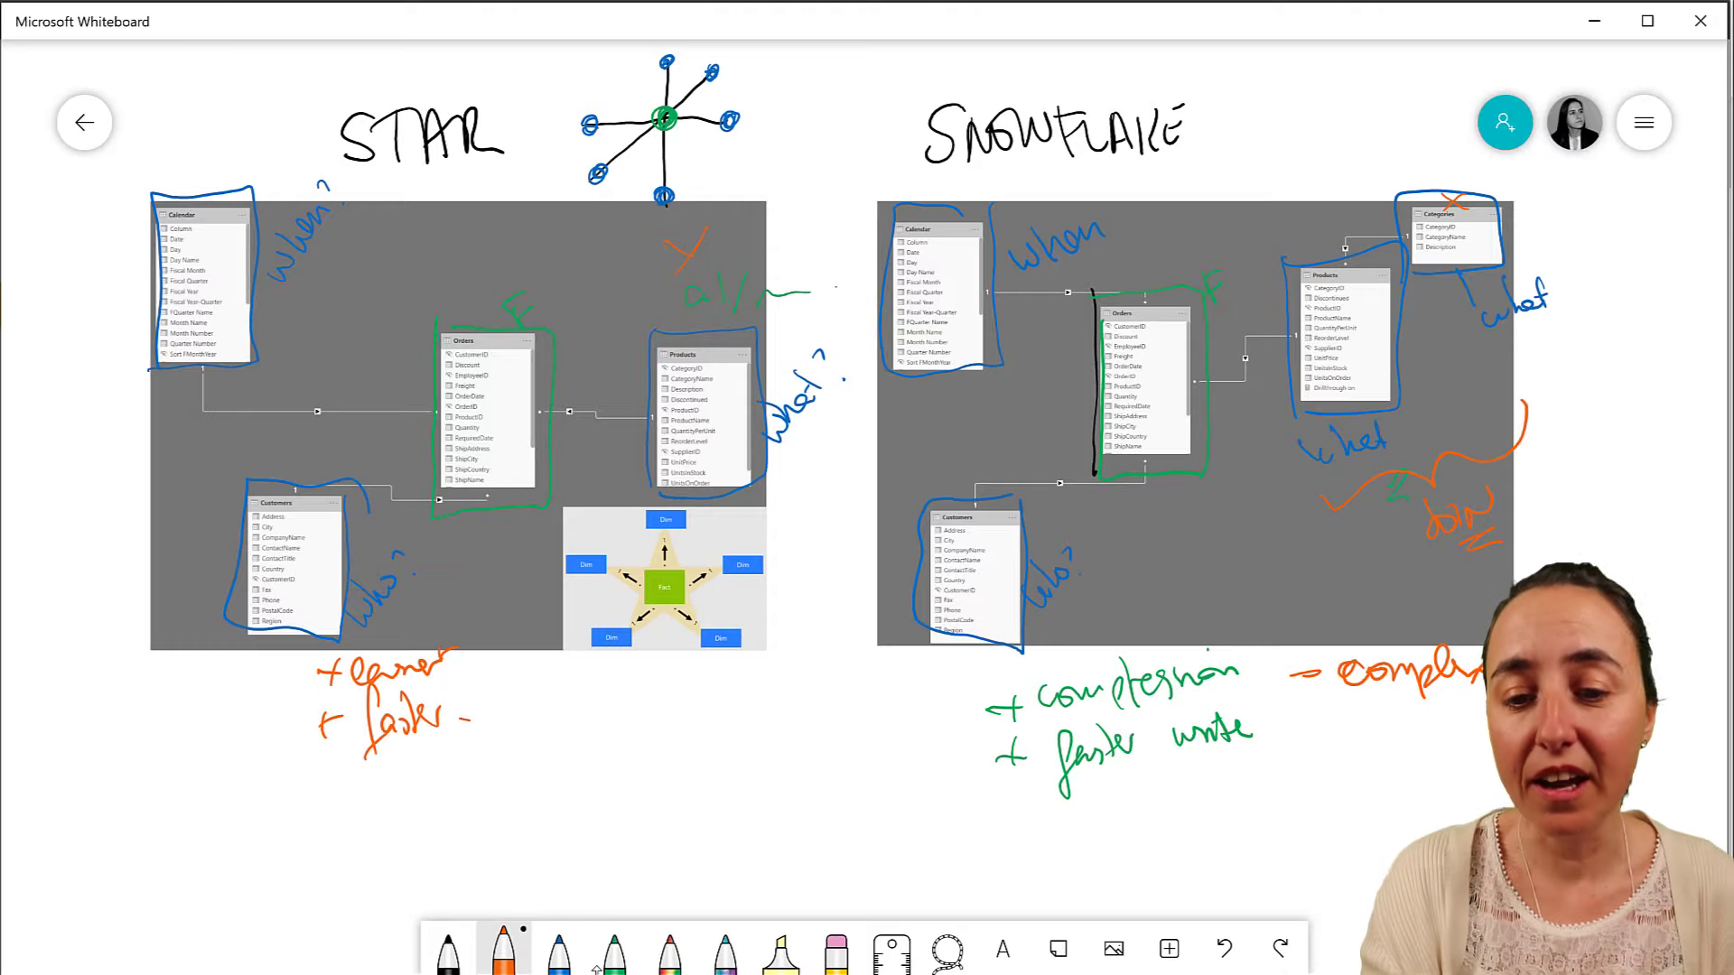
mouse_move(286, 154)
mouse_down()
mouse_move(401, 203)
mouse_move(292, 145)
mouse_up()
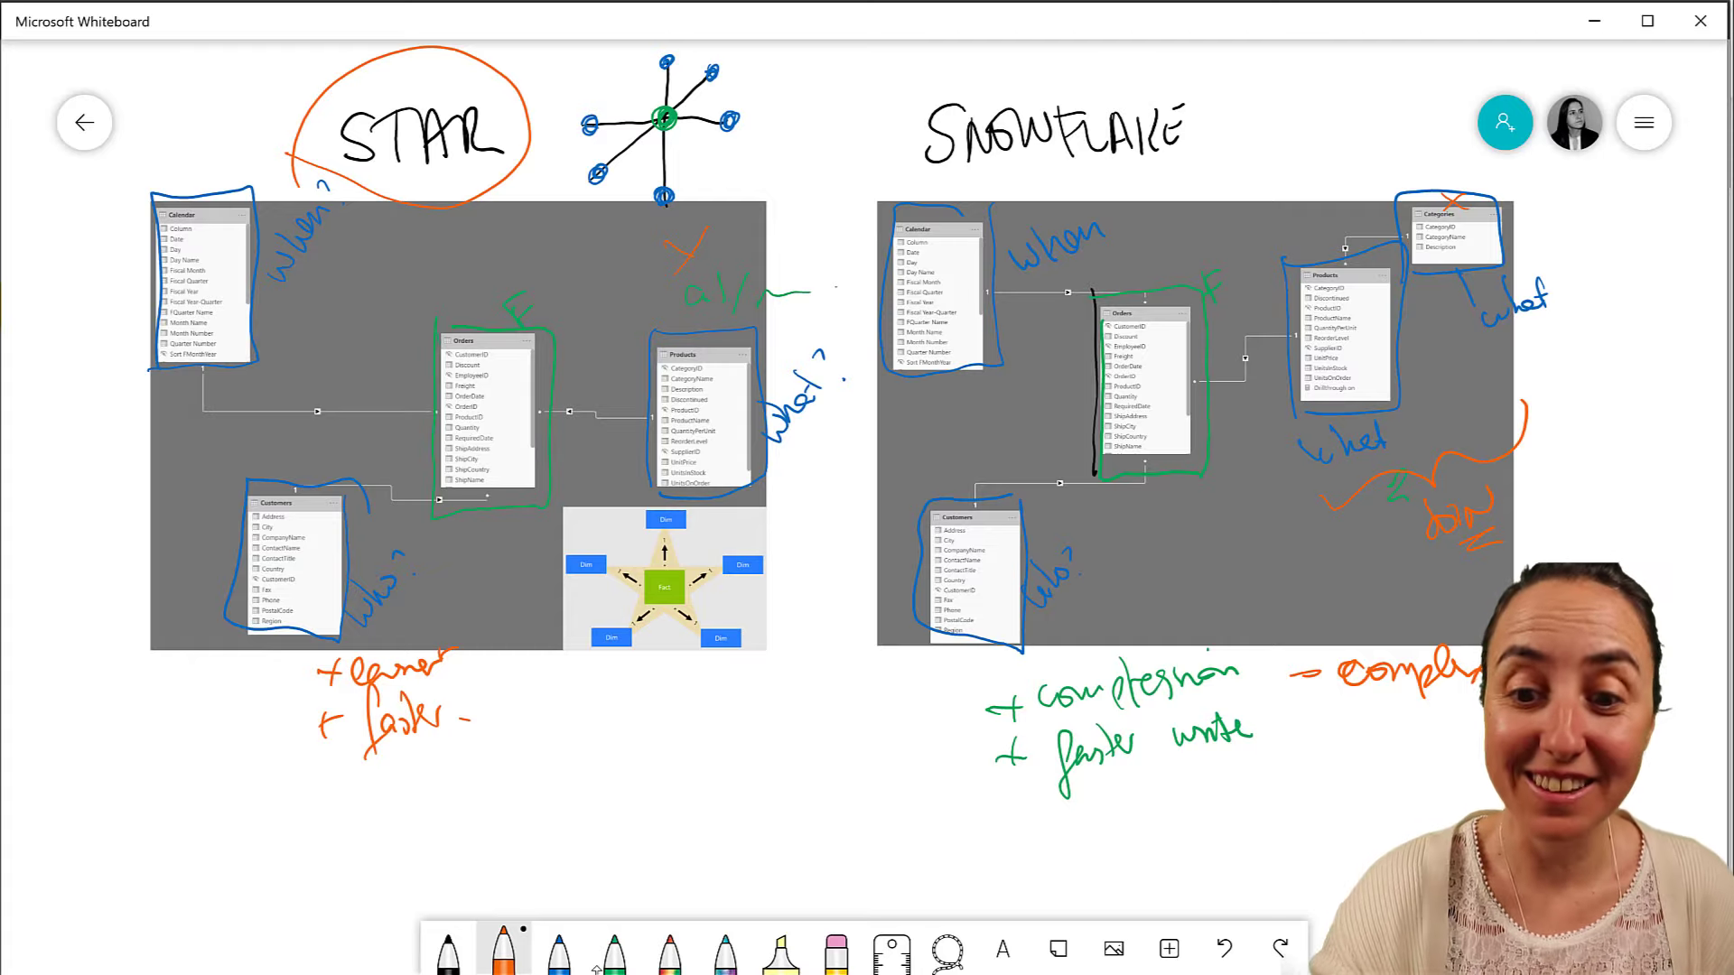
mouse_move(474, 83)
mouse_down()
mouse_move(502, 60)
mouse_move(510, 77)
mouse_move(506, 101)
mouse_move(468, 84)
mouse_up()
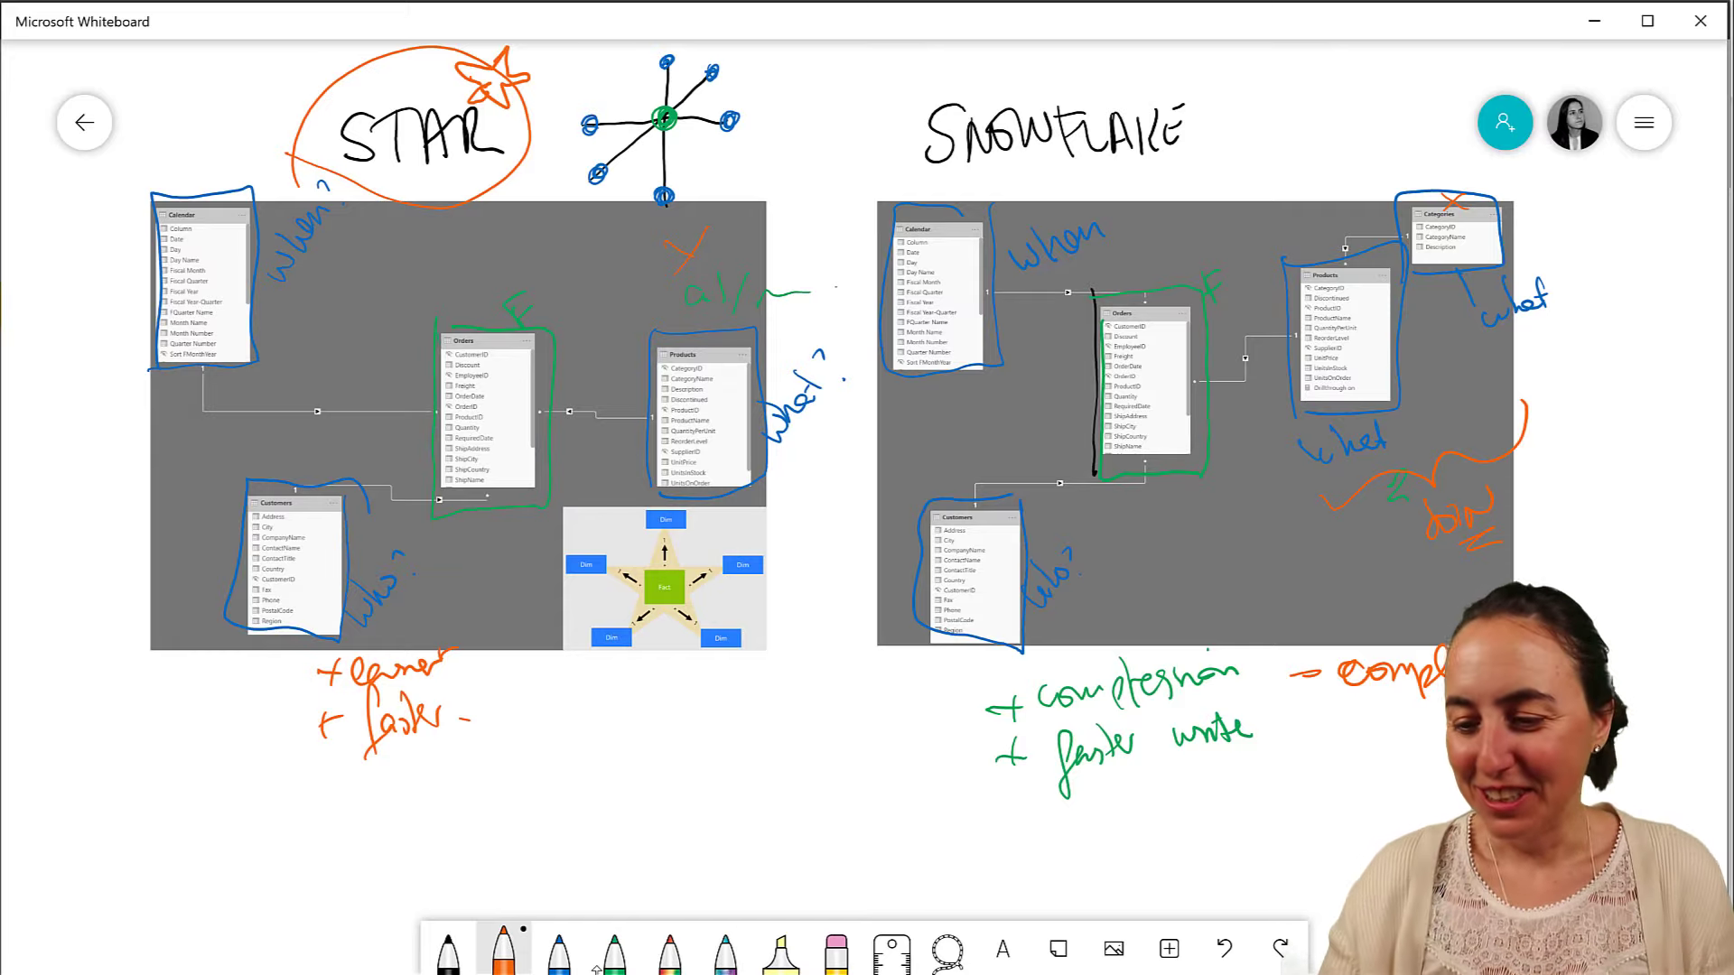
- Handwrite a GALAXY heading in black to the right of the snowflake diagram
scroll(596, 969, right, 10)
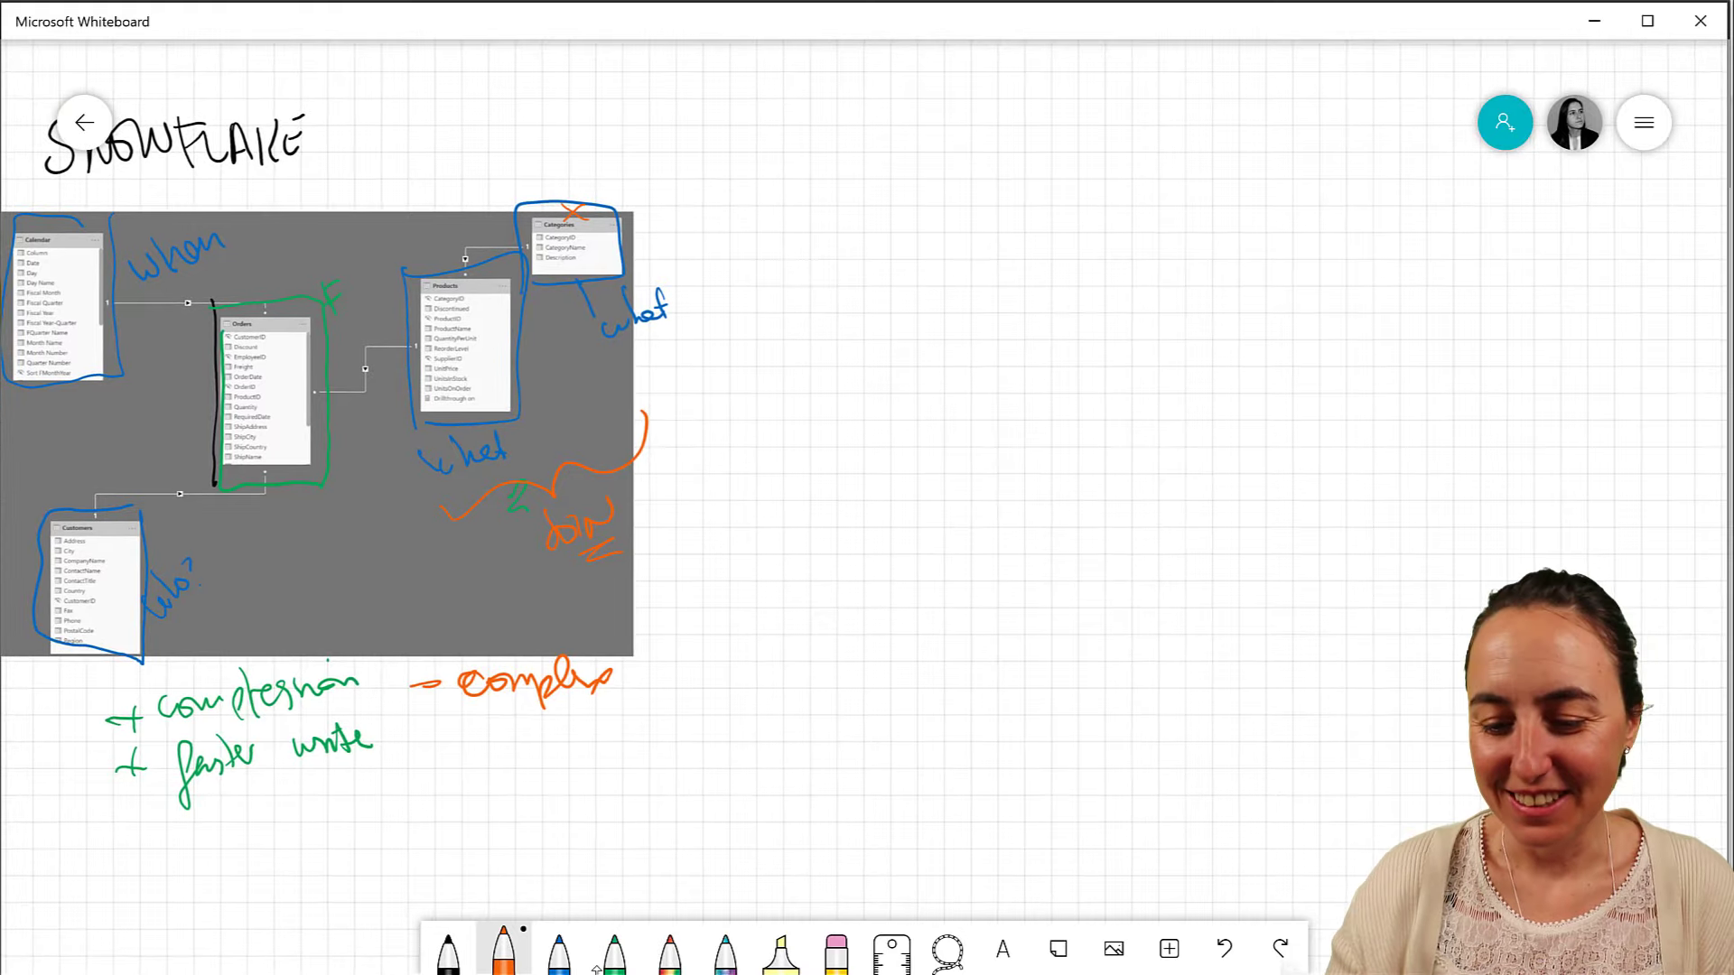
click(448, 948)
mouse_move(890, 110)
mouse_down()
mouse_move(881, 155)
mouse_move(903, 150)
mouse_up()
mouse_move(901, 155)
mouse_down()
mouse_move(961, 147)
mouse_move(975, 116)
mouse_move(998, 148)
mouse_move(1026, 112)
mouse_move(1050, 113)
mouse_move(1069, 155)
mouse_up()
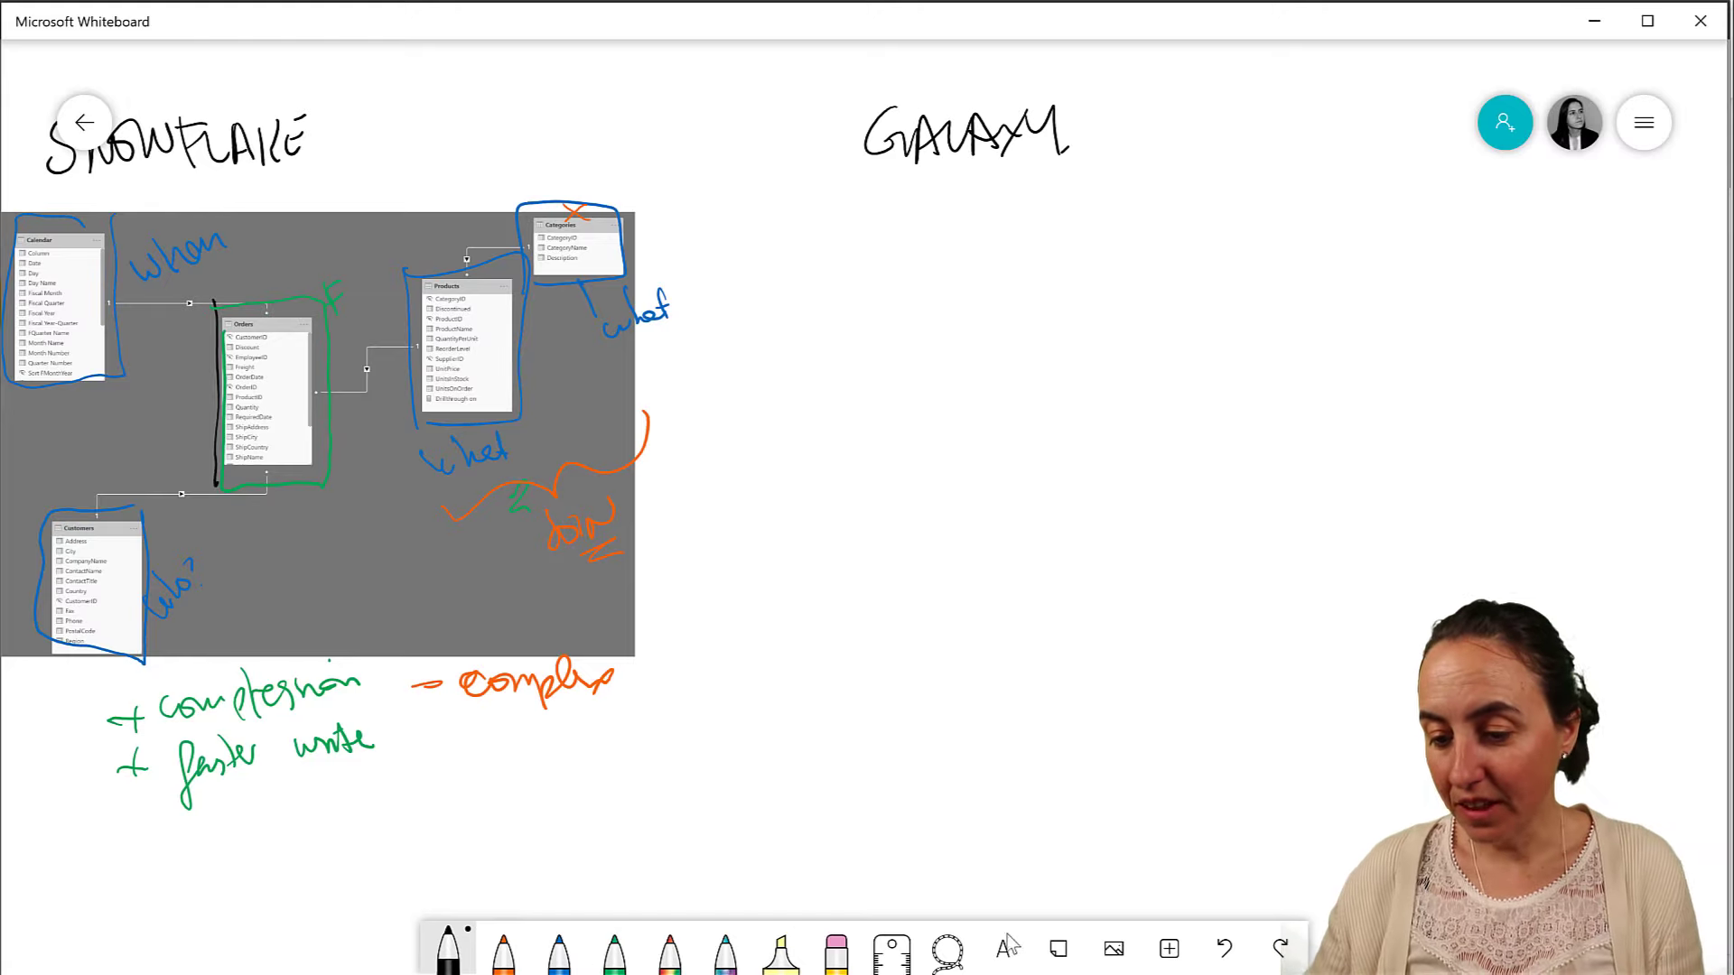
- Insert galaxy scheme.png, enlarge it and place it under GALAXY
click(1116, 955)
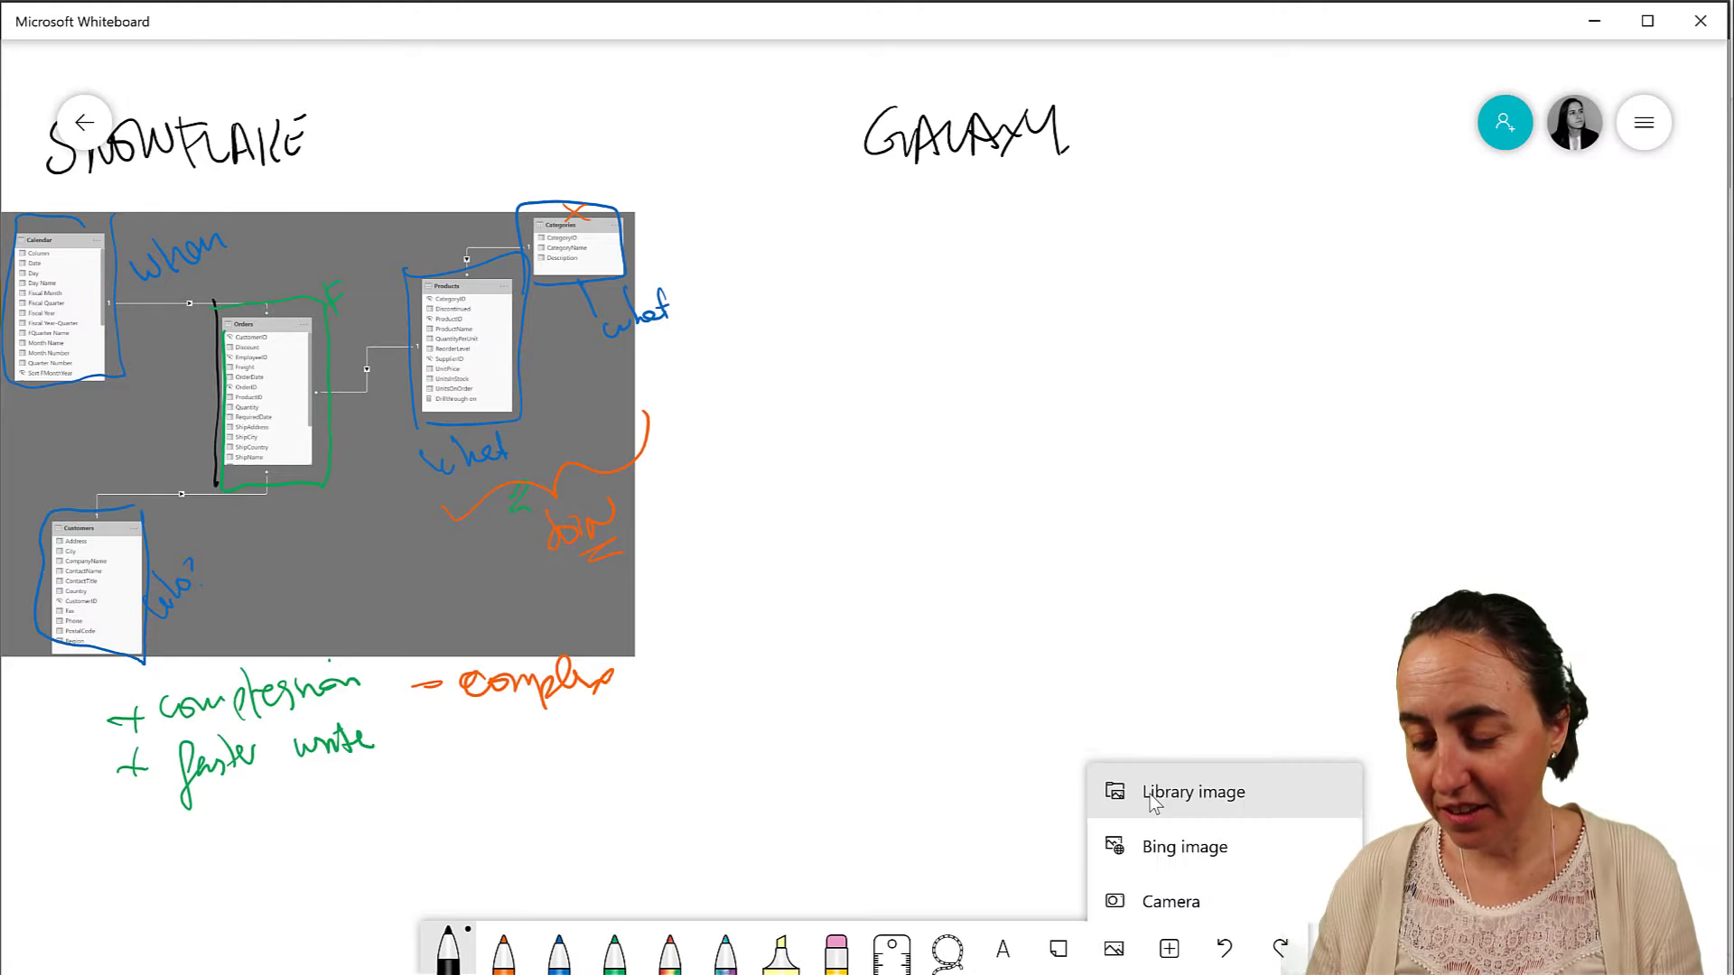
click(1151, 789)
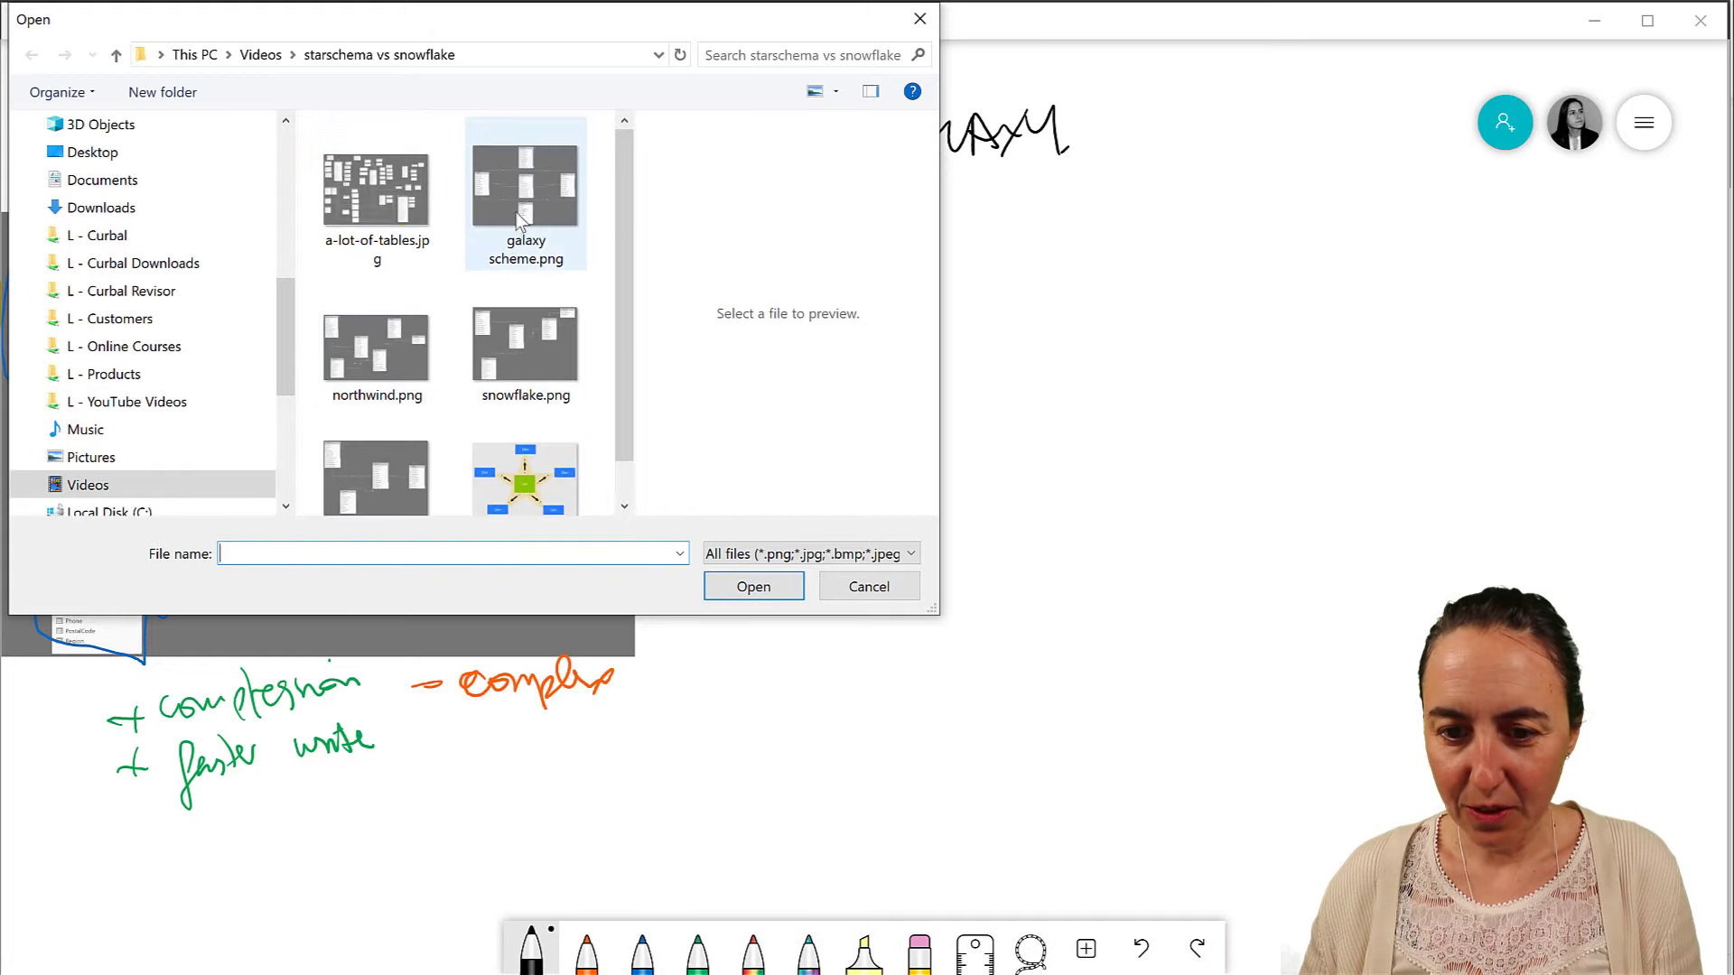
click(519, 217)
click(754, 587)
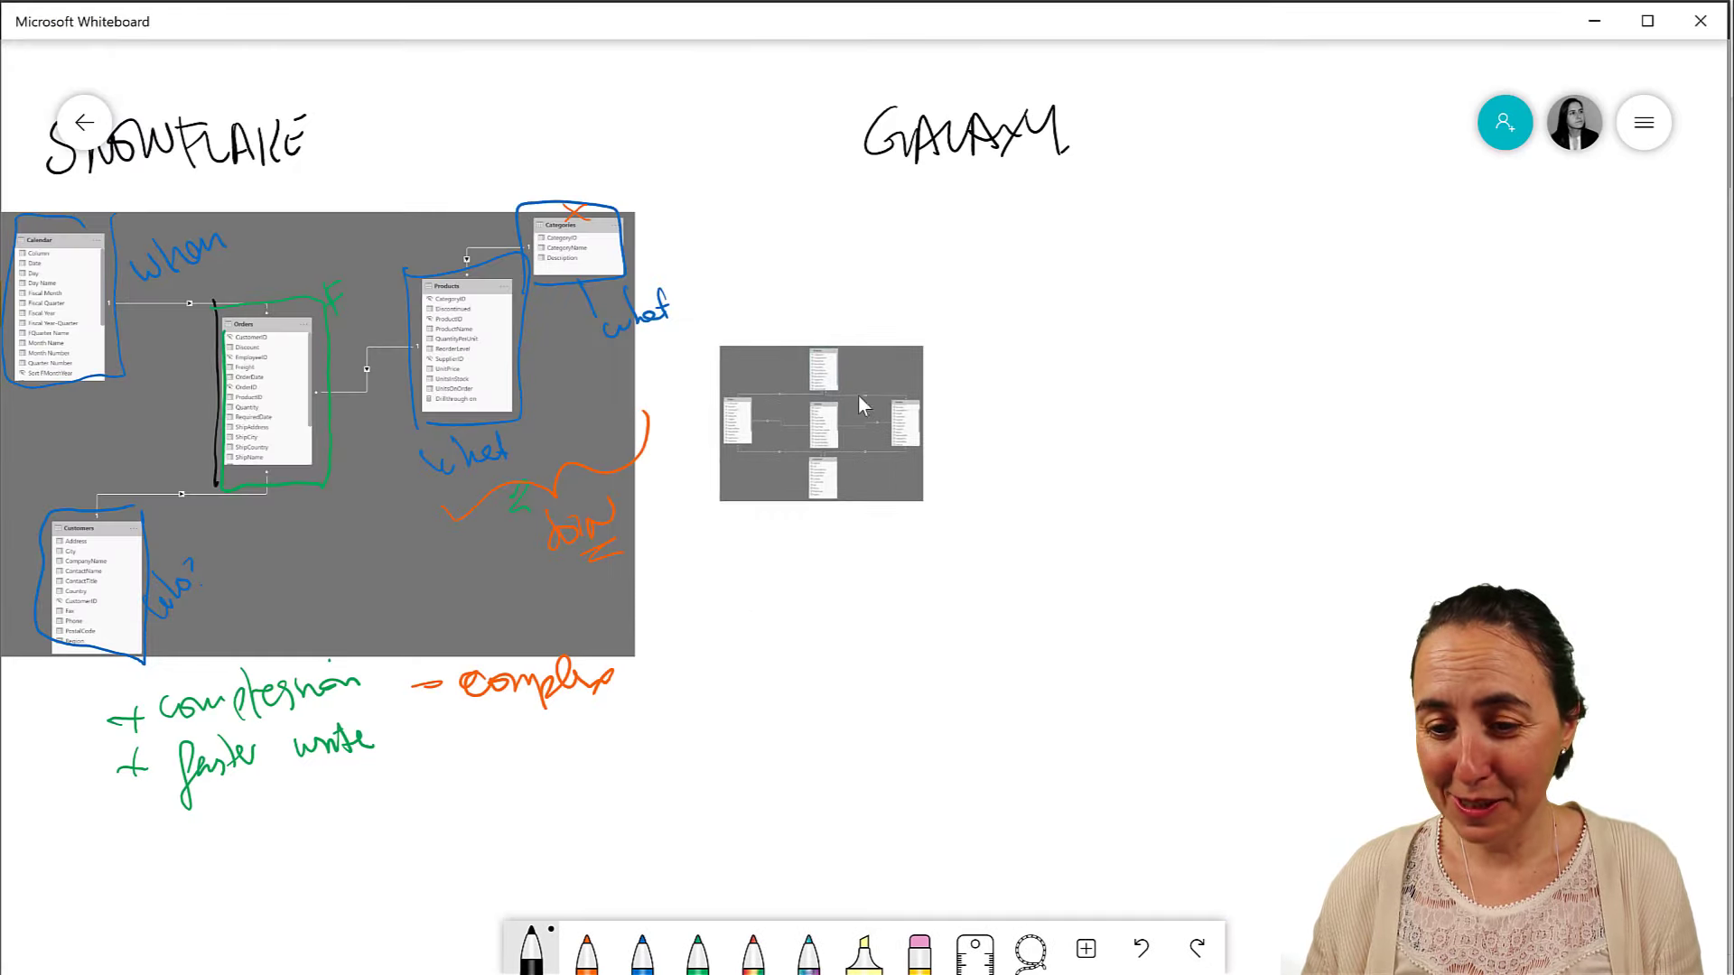
drag(1012, 429, 1136, 523)
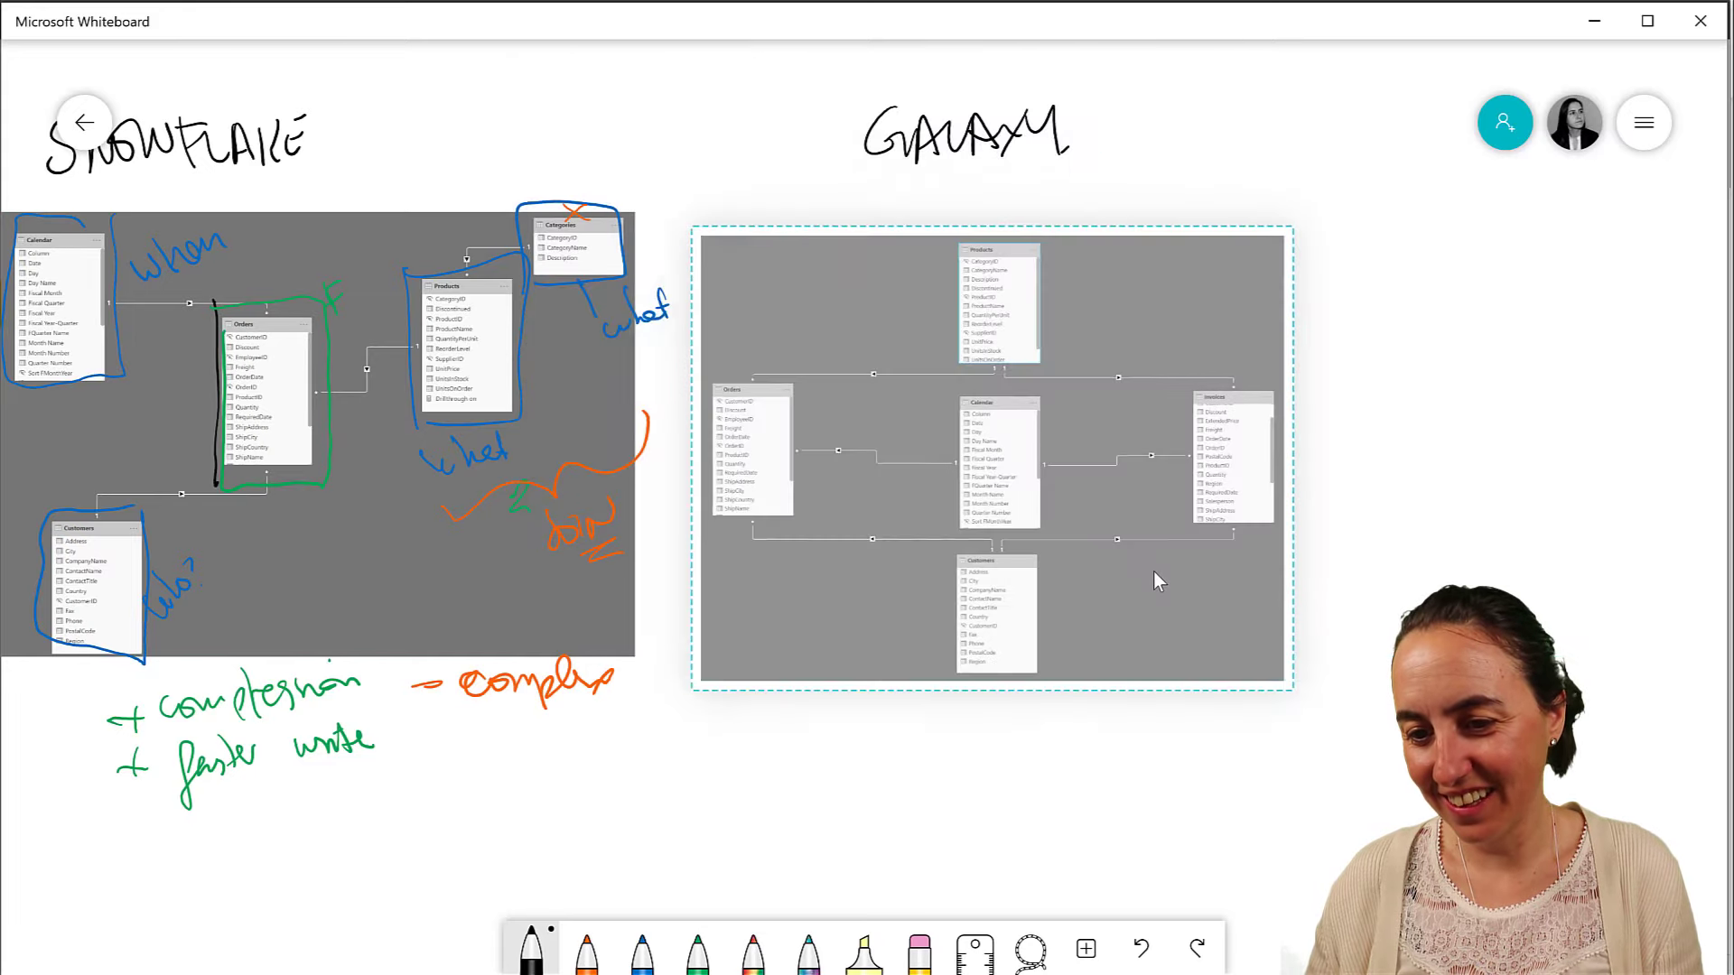
click(1156, 565)
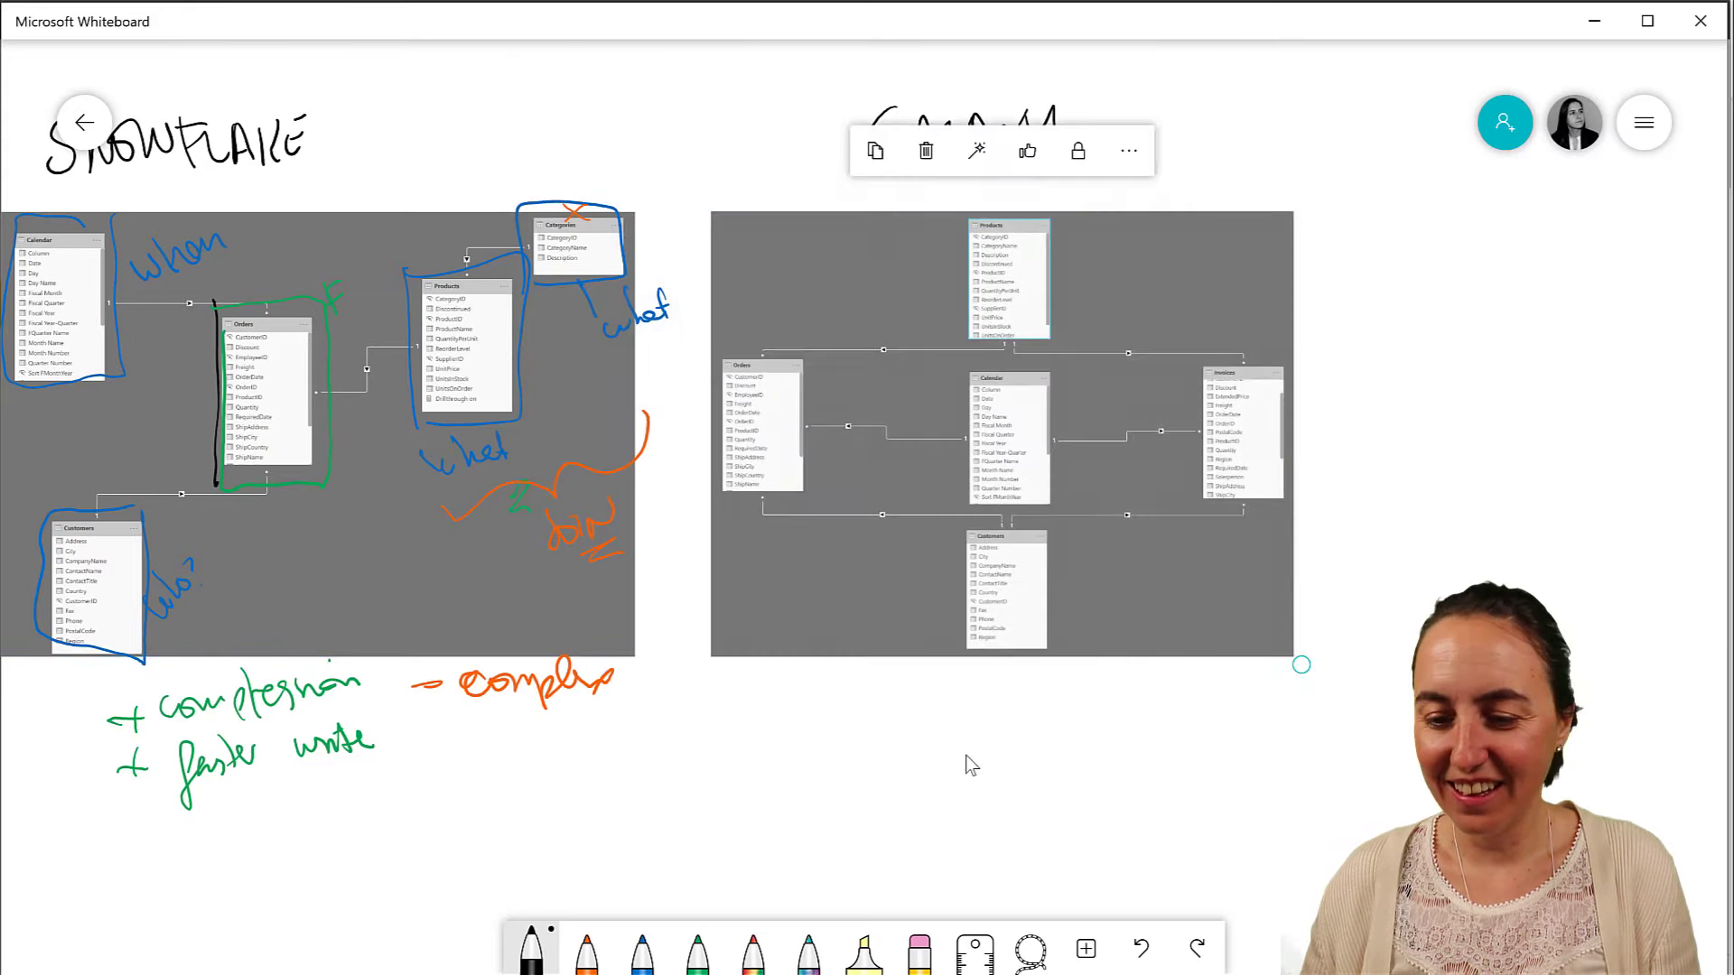
- Circle Galaxy's Orders and Invoices tables in green and mark each F
click(877, 853)
click(697, 948)
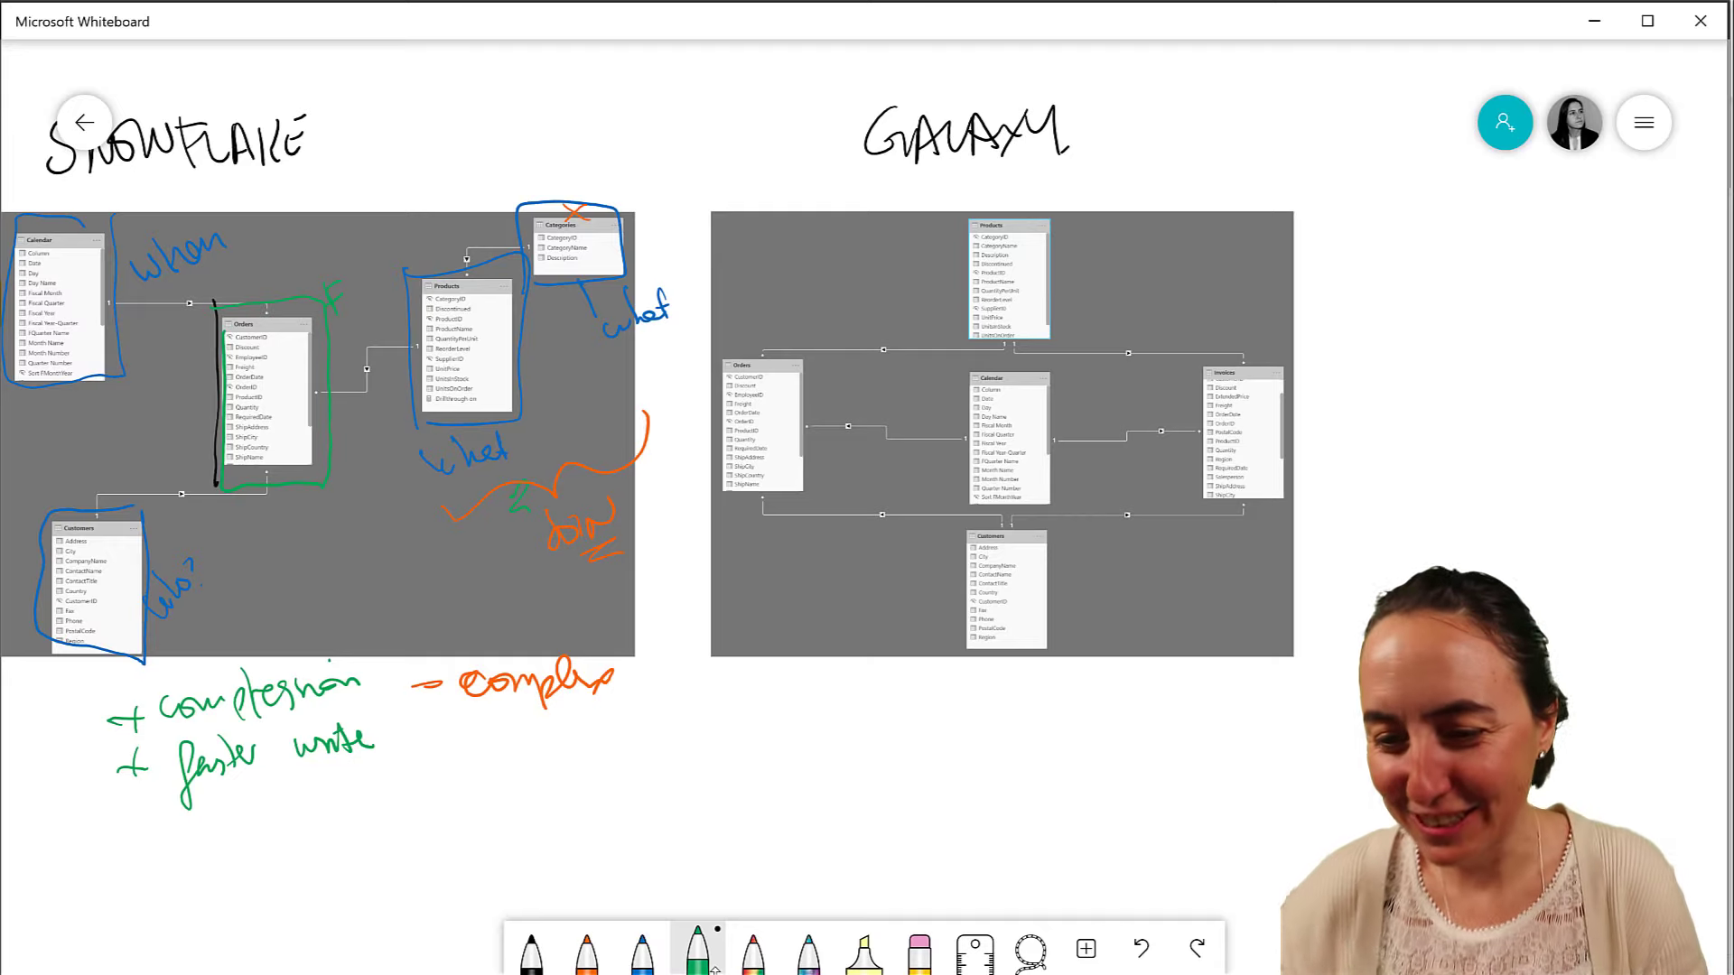
mouse_move(783, 342)
mouse_down()
mouse_move(724, 488)
mouse_move(803, 341)
mouse_move(829, 389)
mouse_move(836, 354)
mouse_up()
mouse_move(1190, 340)
mouse_down()
mouse_move(1196, 510)
mouse_move(1244, 504)
mouse_move(1297, 451)
mouse_move(1298, 359)
mouse_move(1192, 341)
mouse_up()
drag(1293, 375, 1312, 331)
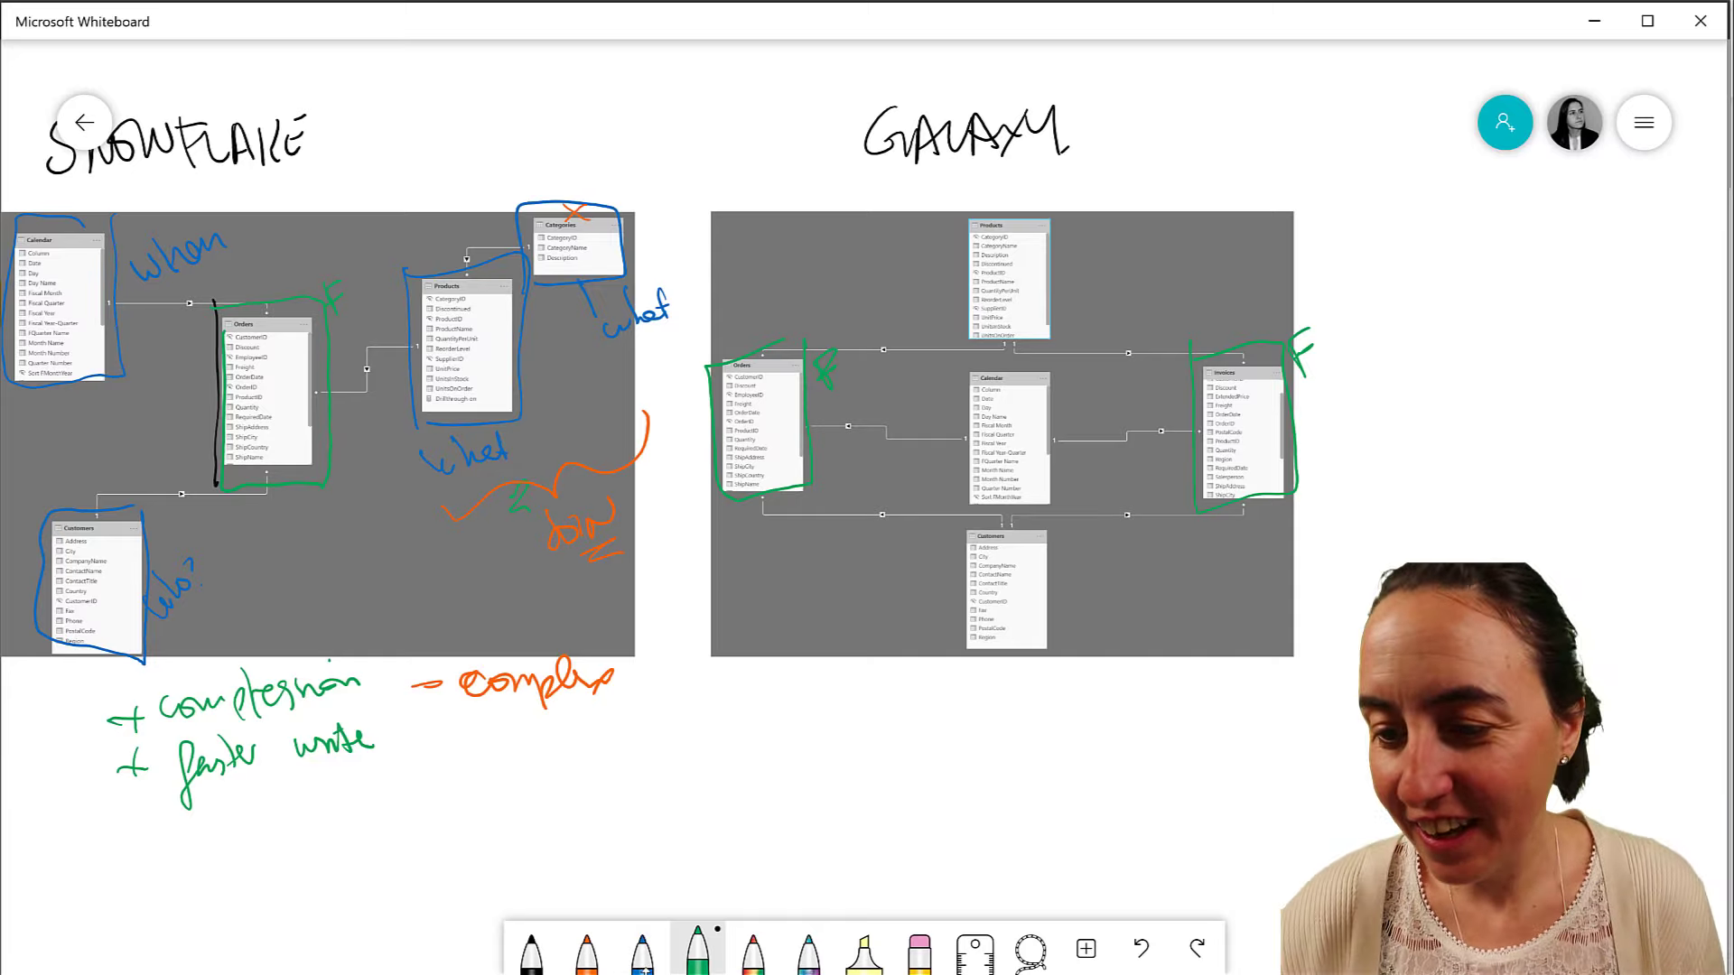
- Label Products 'what', then in blue Calendar 'when' and Customers 'who?'
drag(1045, 298, 1103, 254)
click(642, 956)
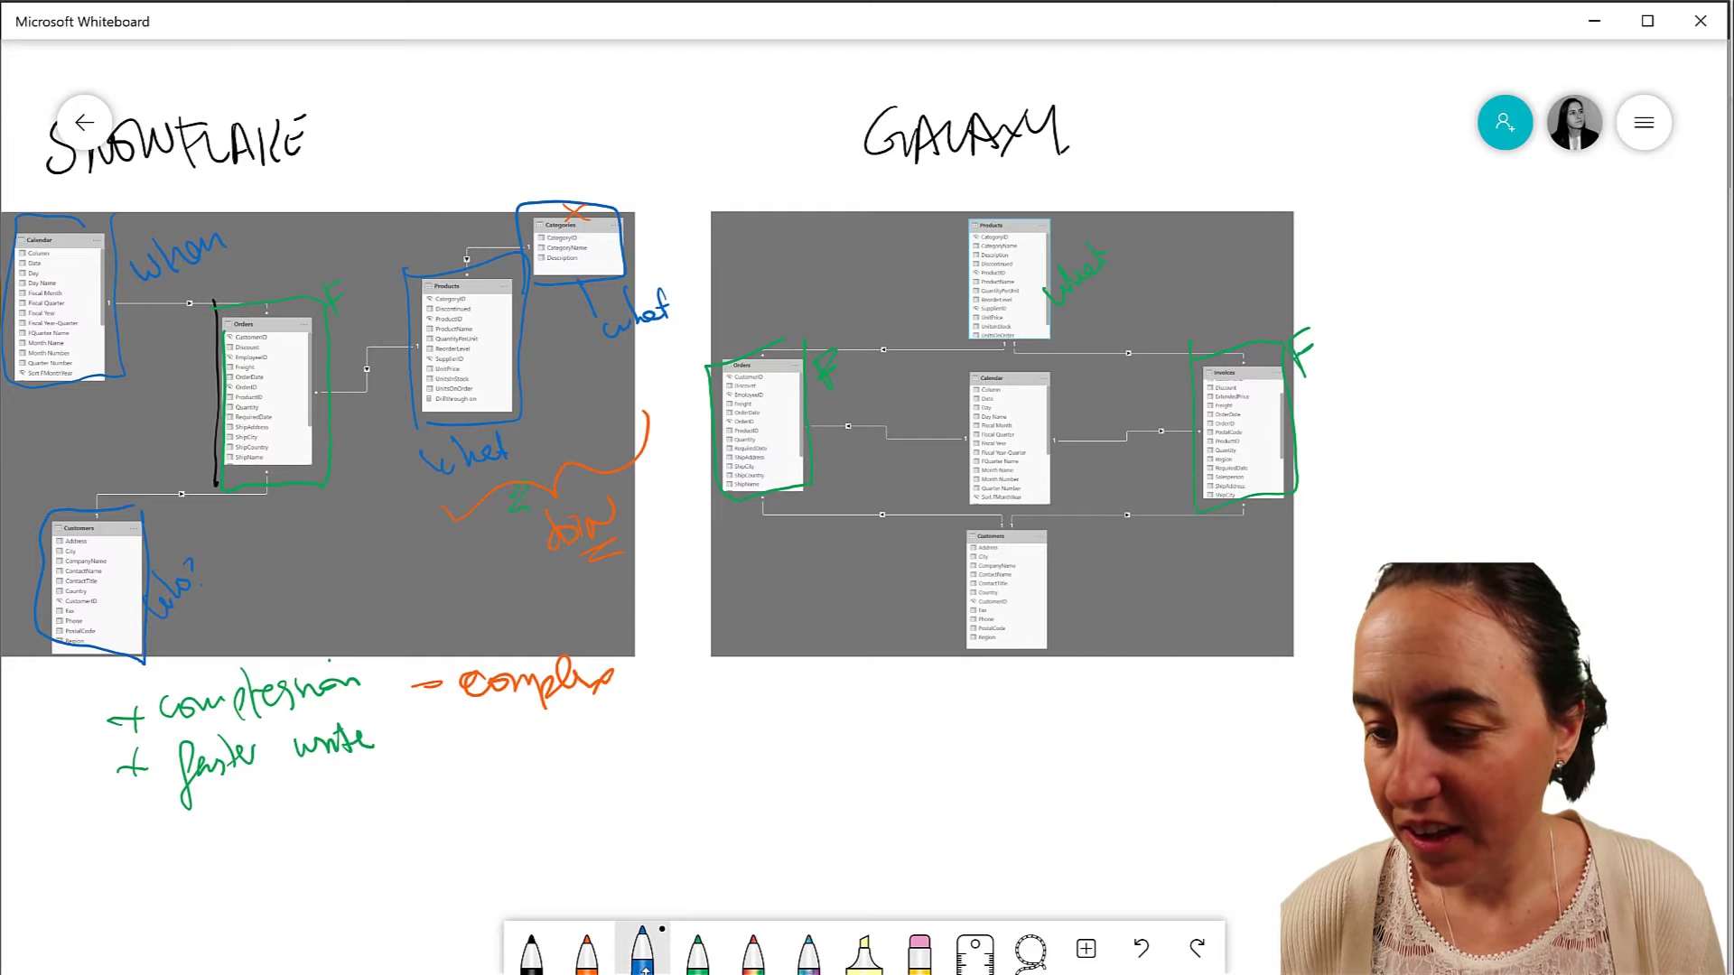
mouse_move(1054, 472)
mouse_down()
mouse_move(1074, 469)
mouse_move(1081, 435)
mouse_move(1128, 422)
mouse_up()
drag(1054, 603, 1109, 542)
drag(1115, 541, 1125, 569)
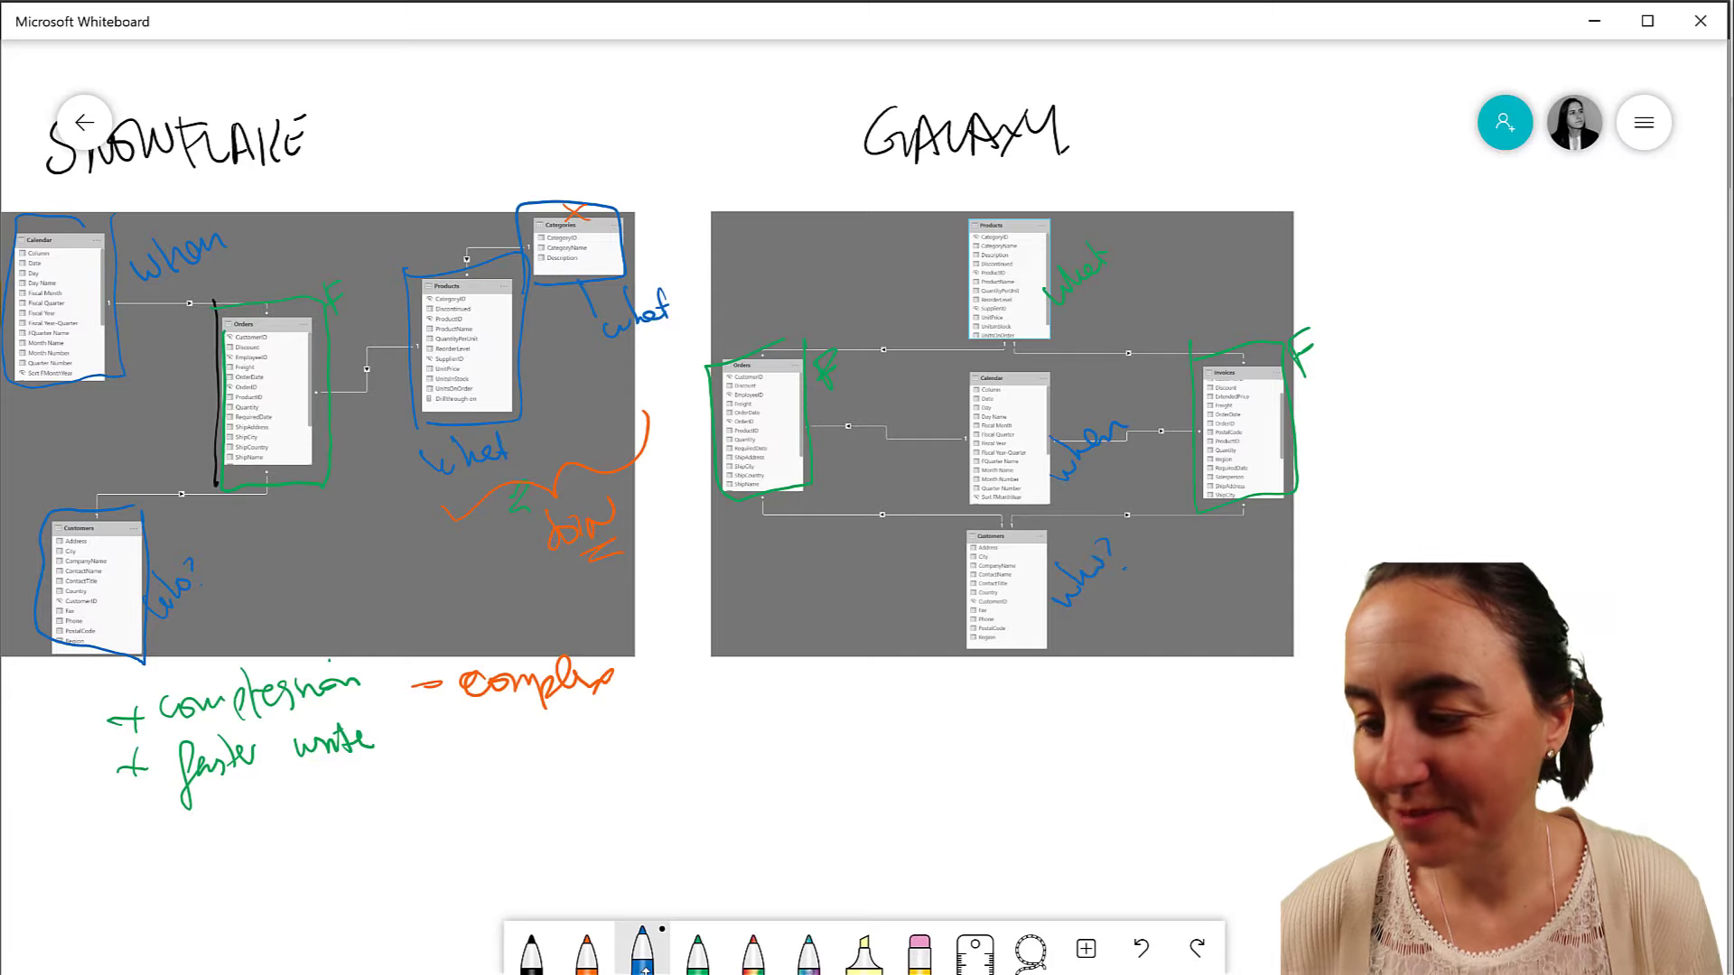
drag(1061, 299, 1117, 233)
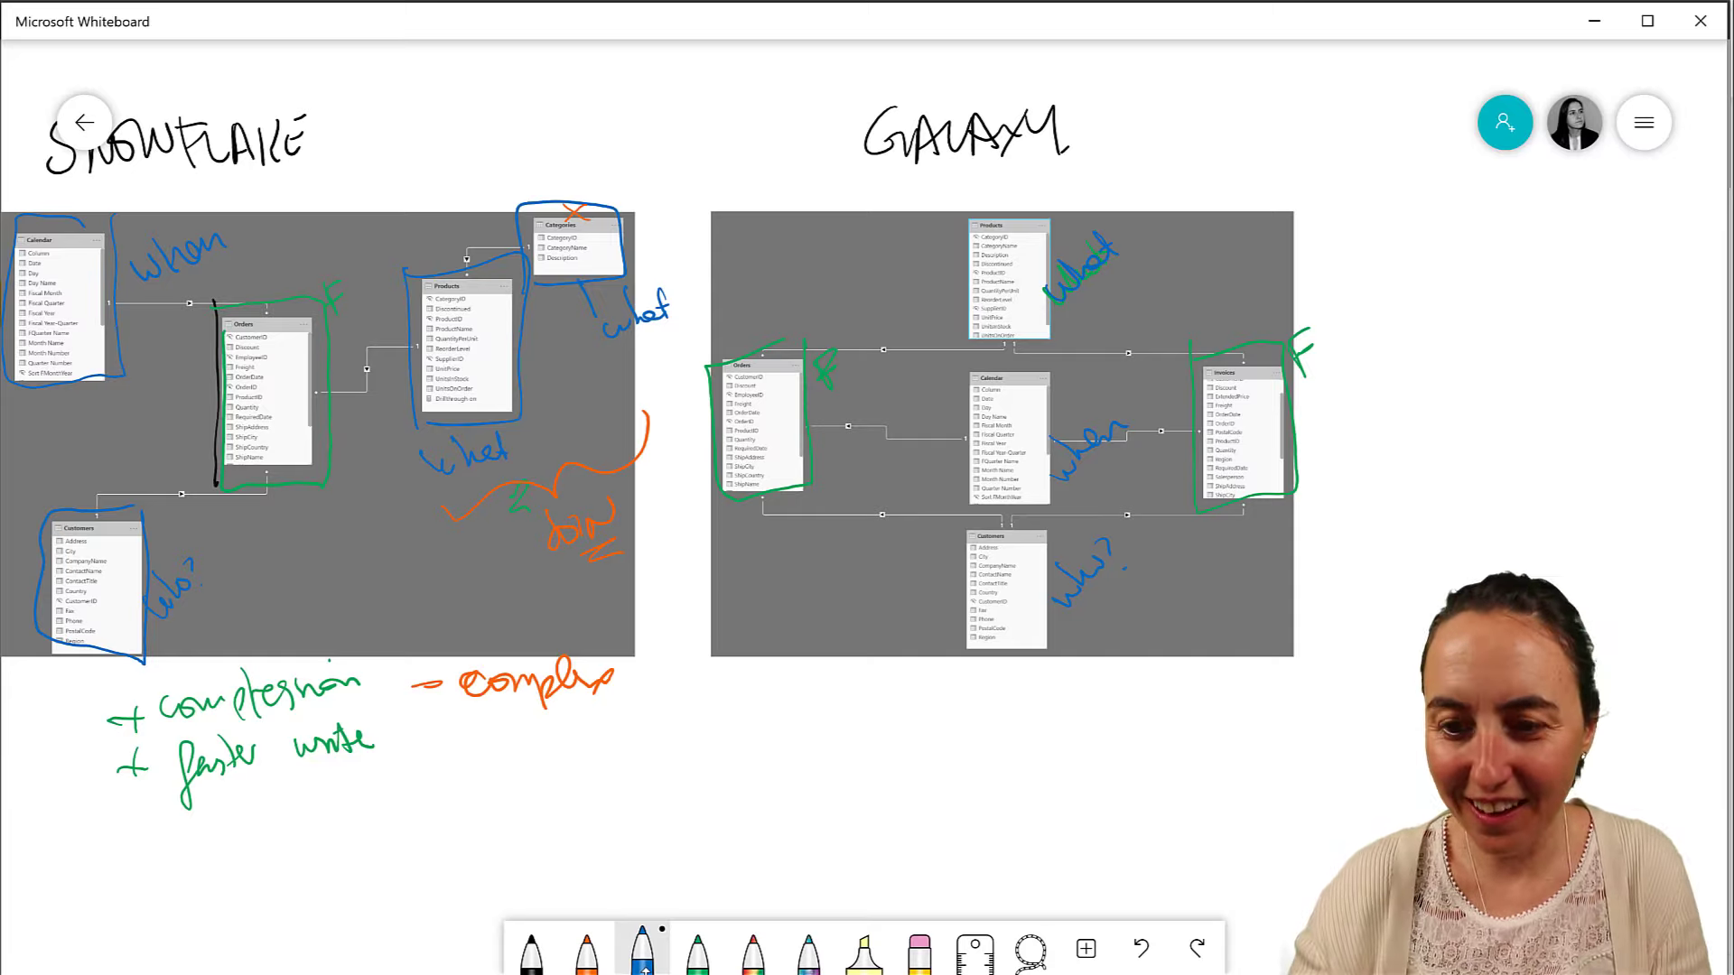
click(531, 950)
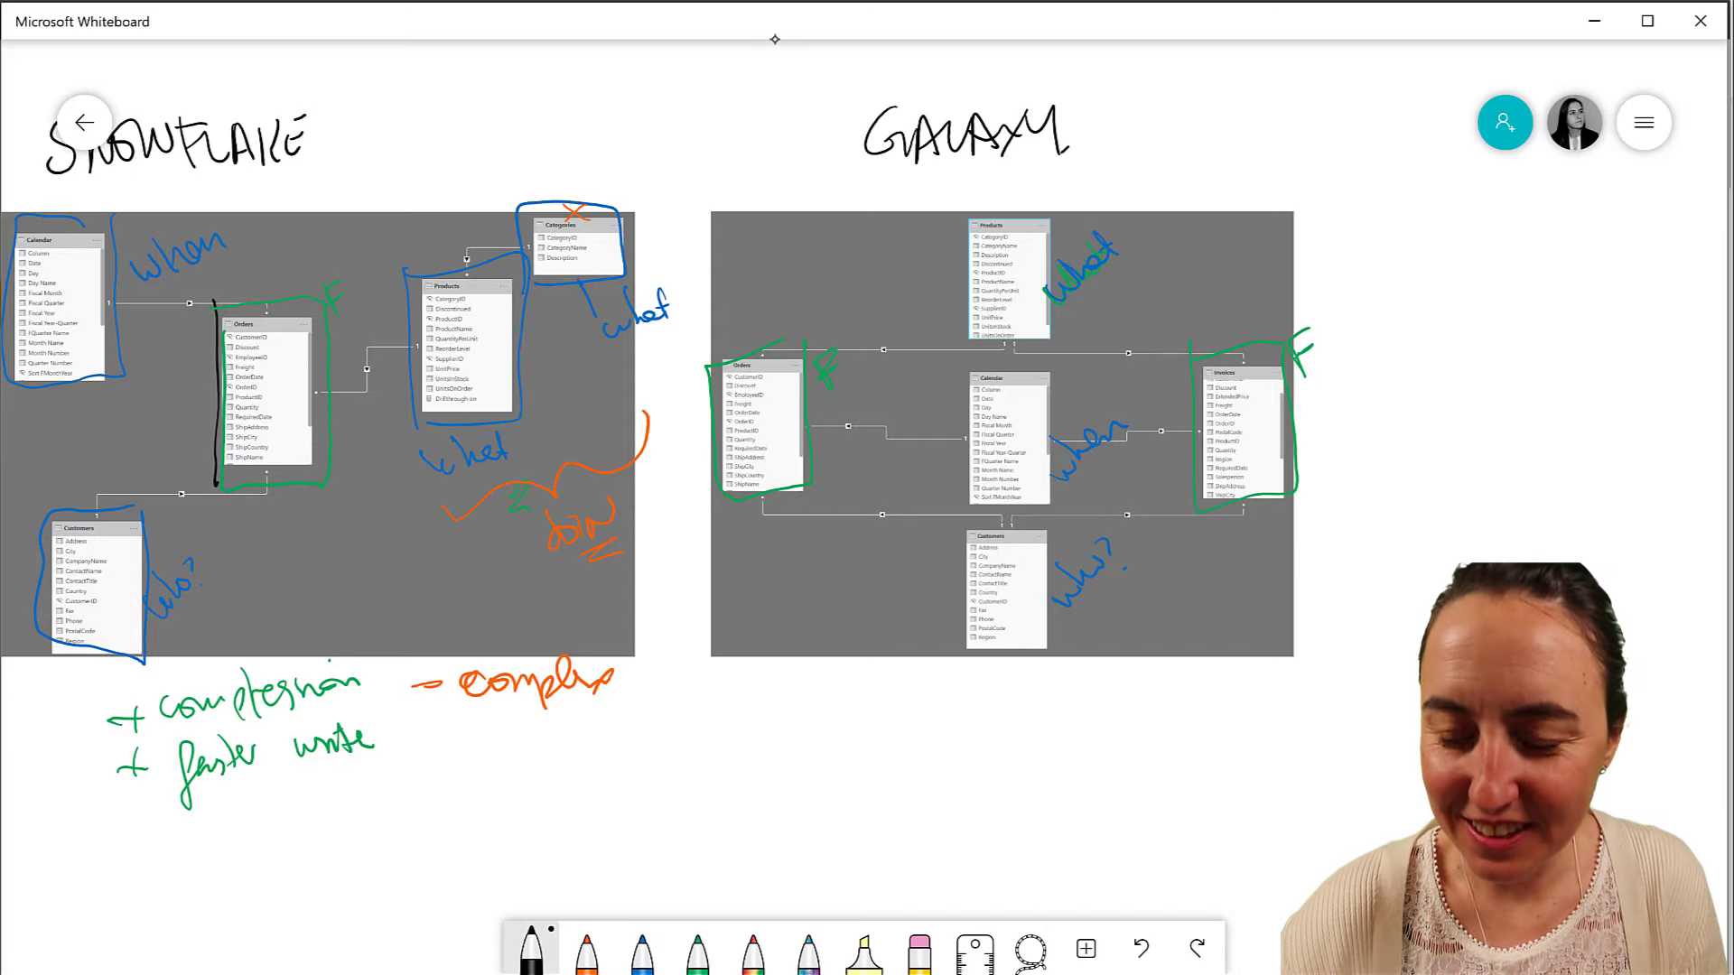
- Draw a black branching mark on each side of GALAXY and dot both centres green
mouse_move(750, 72)
mouse_down()
mouse_move(752, 185)
mouse_move(807, 132)
mouse_up()
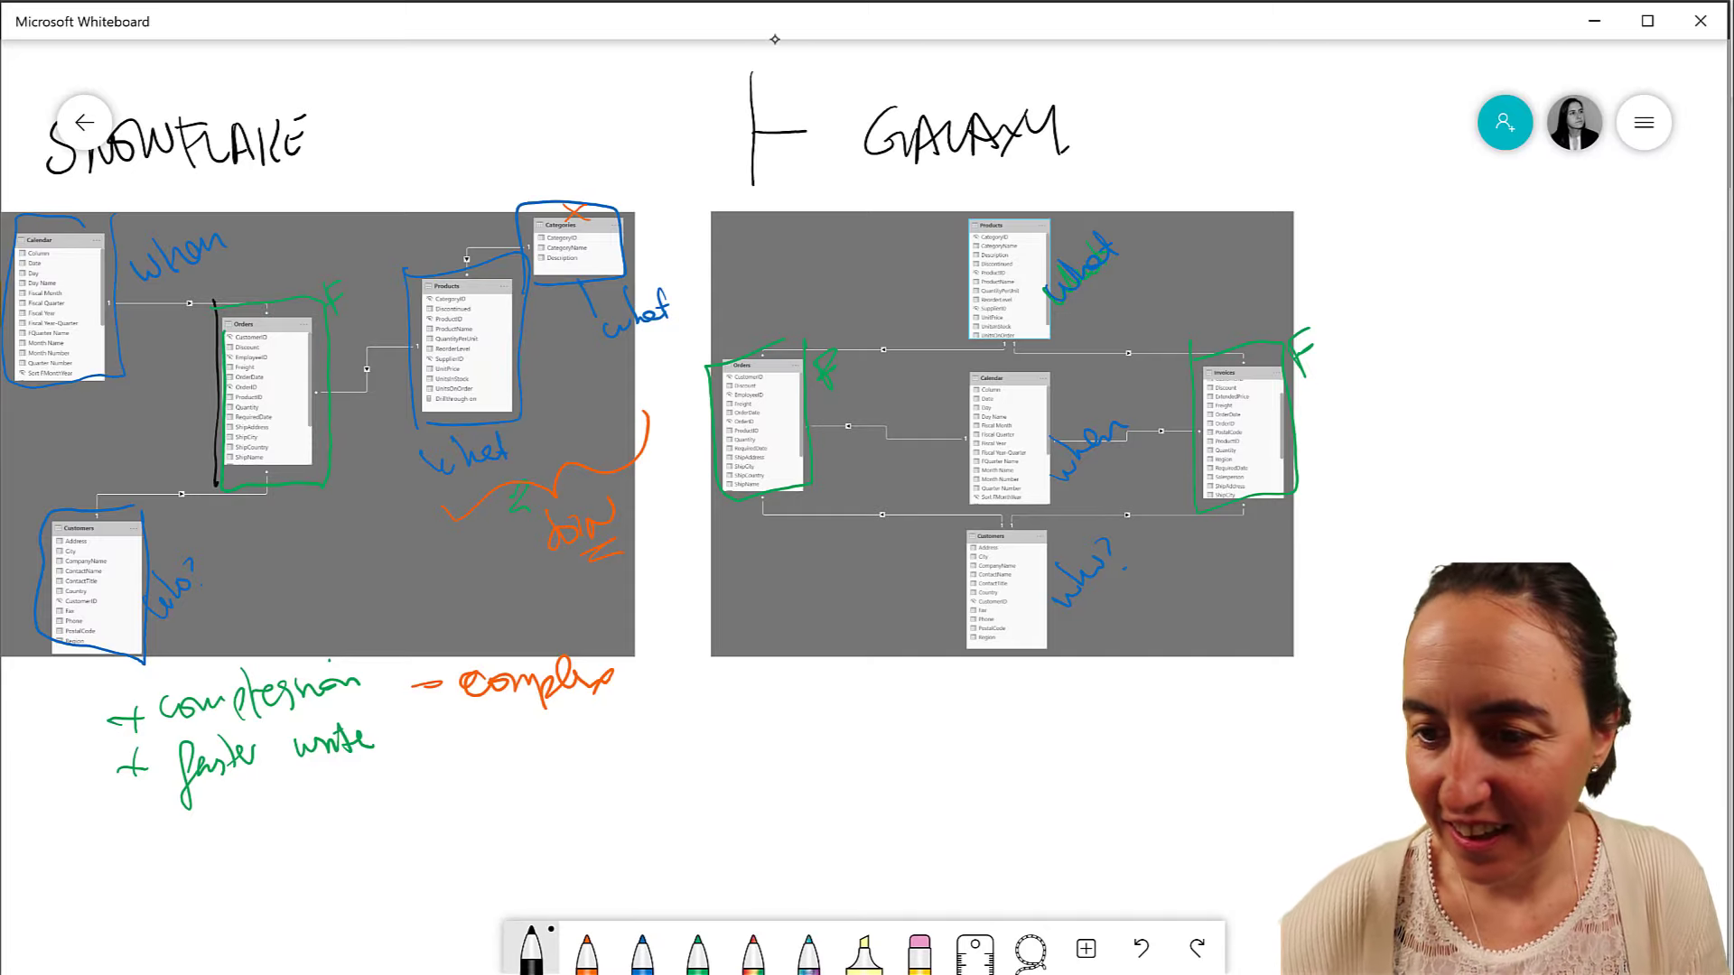
mouse_move(1225, 80)
mouse_down()
mouse_move(1235, 182)
mouse_move(1173, 142)
mouse_up()
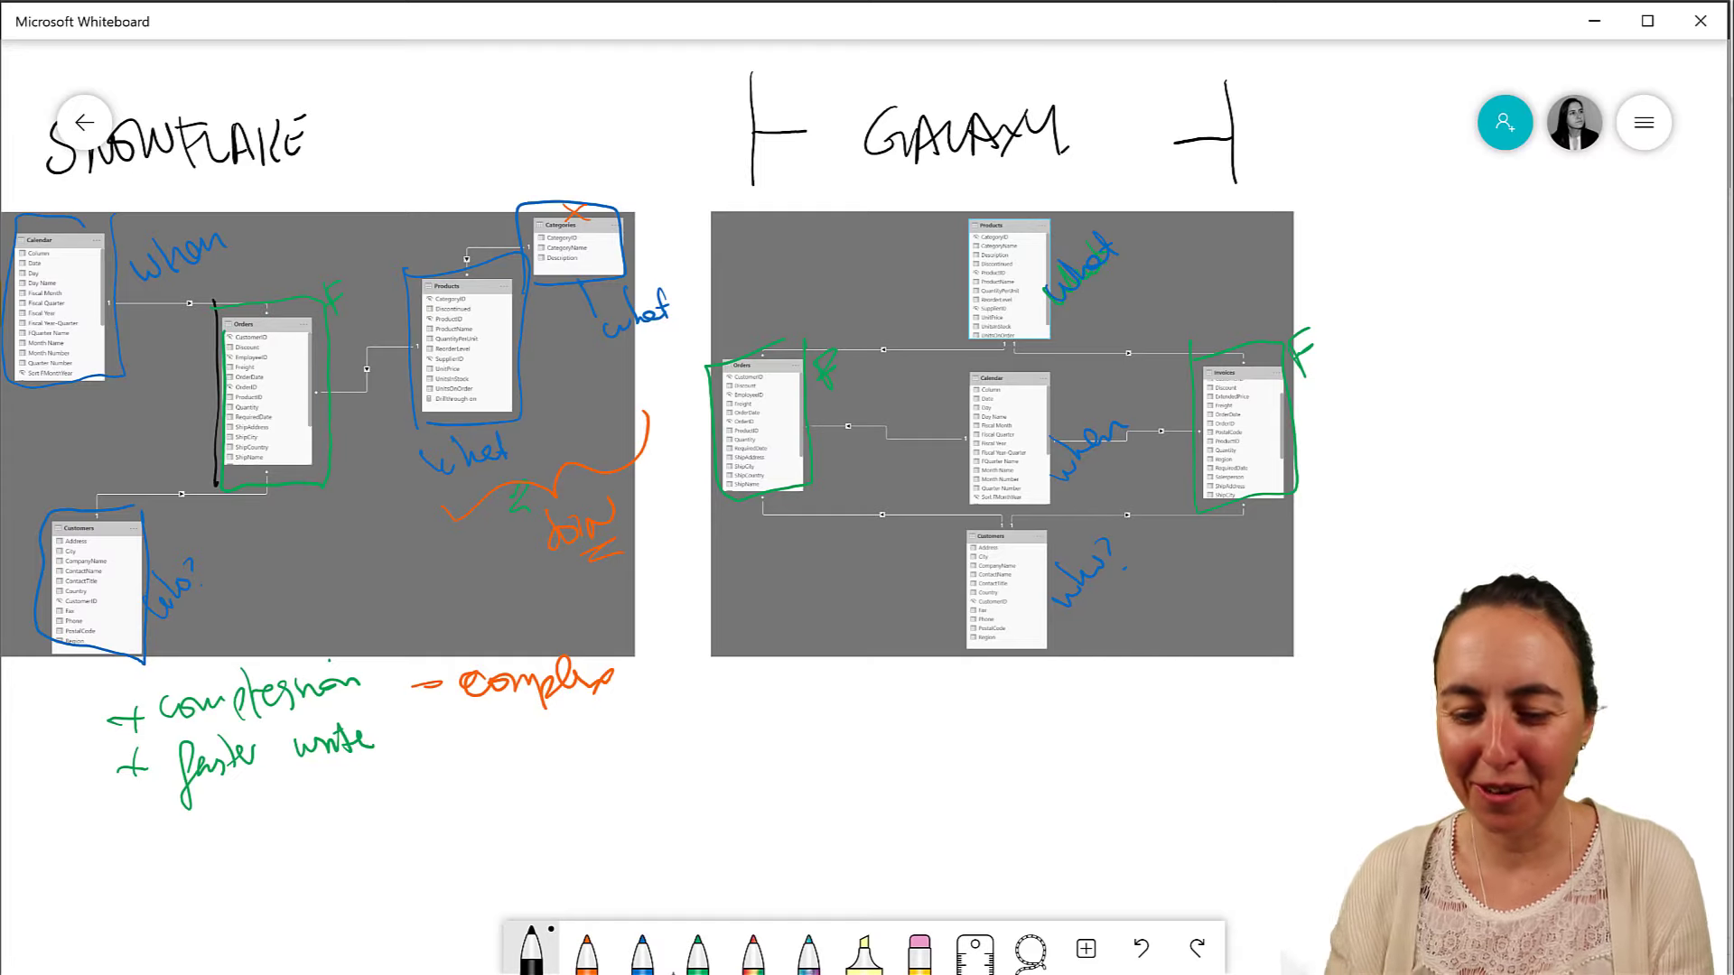
click(698, 948)
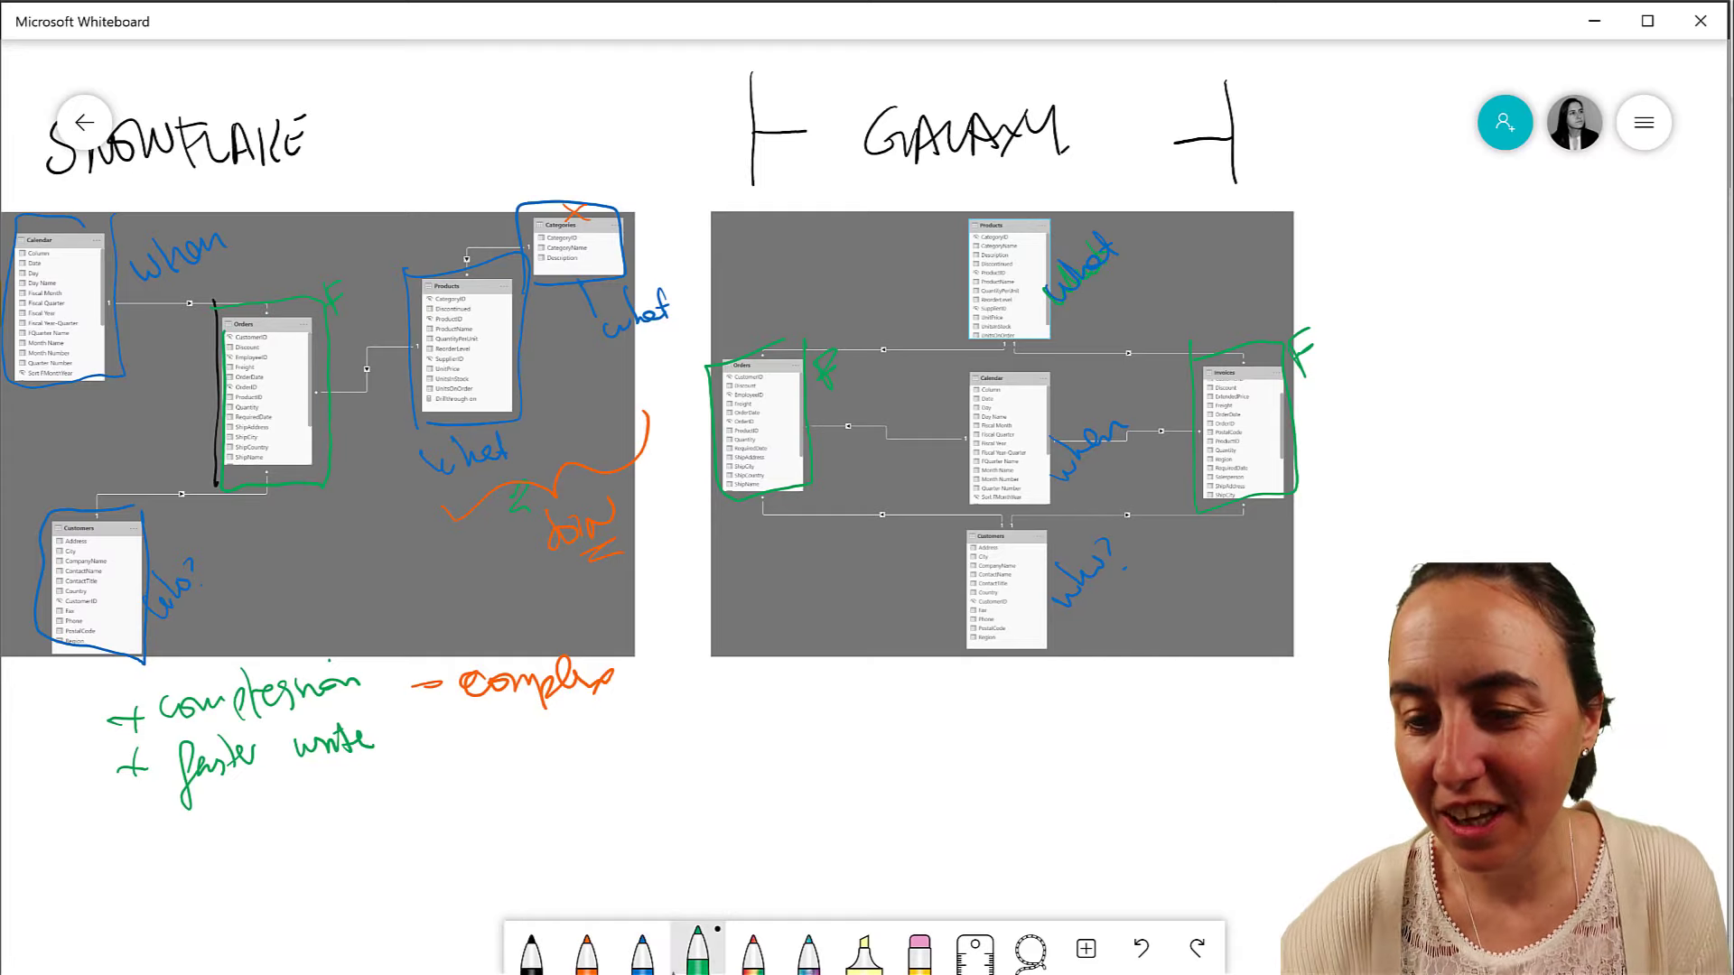
drag(755, 127, 759, 140)
mouse_move(1228, 130)
mouse_down()
mouse_move(1223, 150)
mouse_move(1236, 134)
mouse_up()
- Circle every end of both branching marks in blue
click(642, 948)
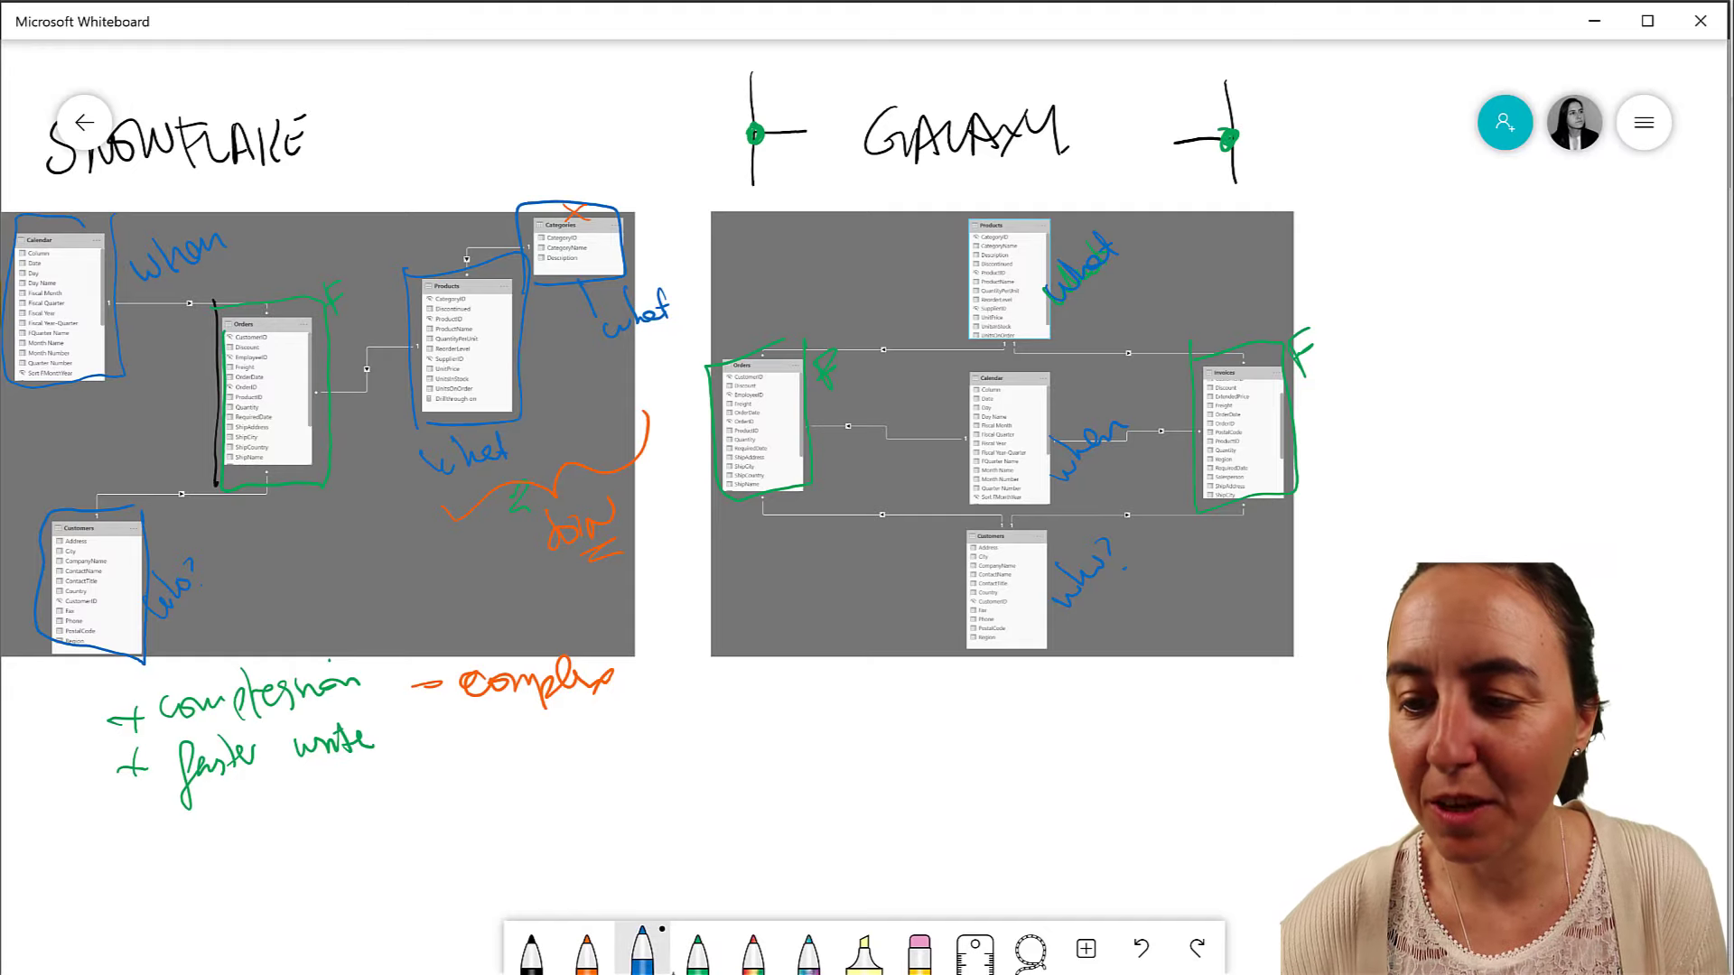
drag(795, 125, 808, 127)
drag(757, 168, 746, 183)
drag(751, 73, 743, 87)
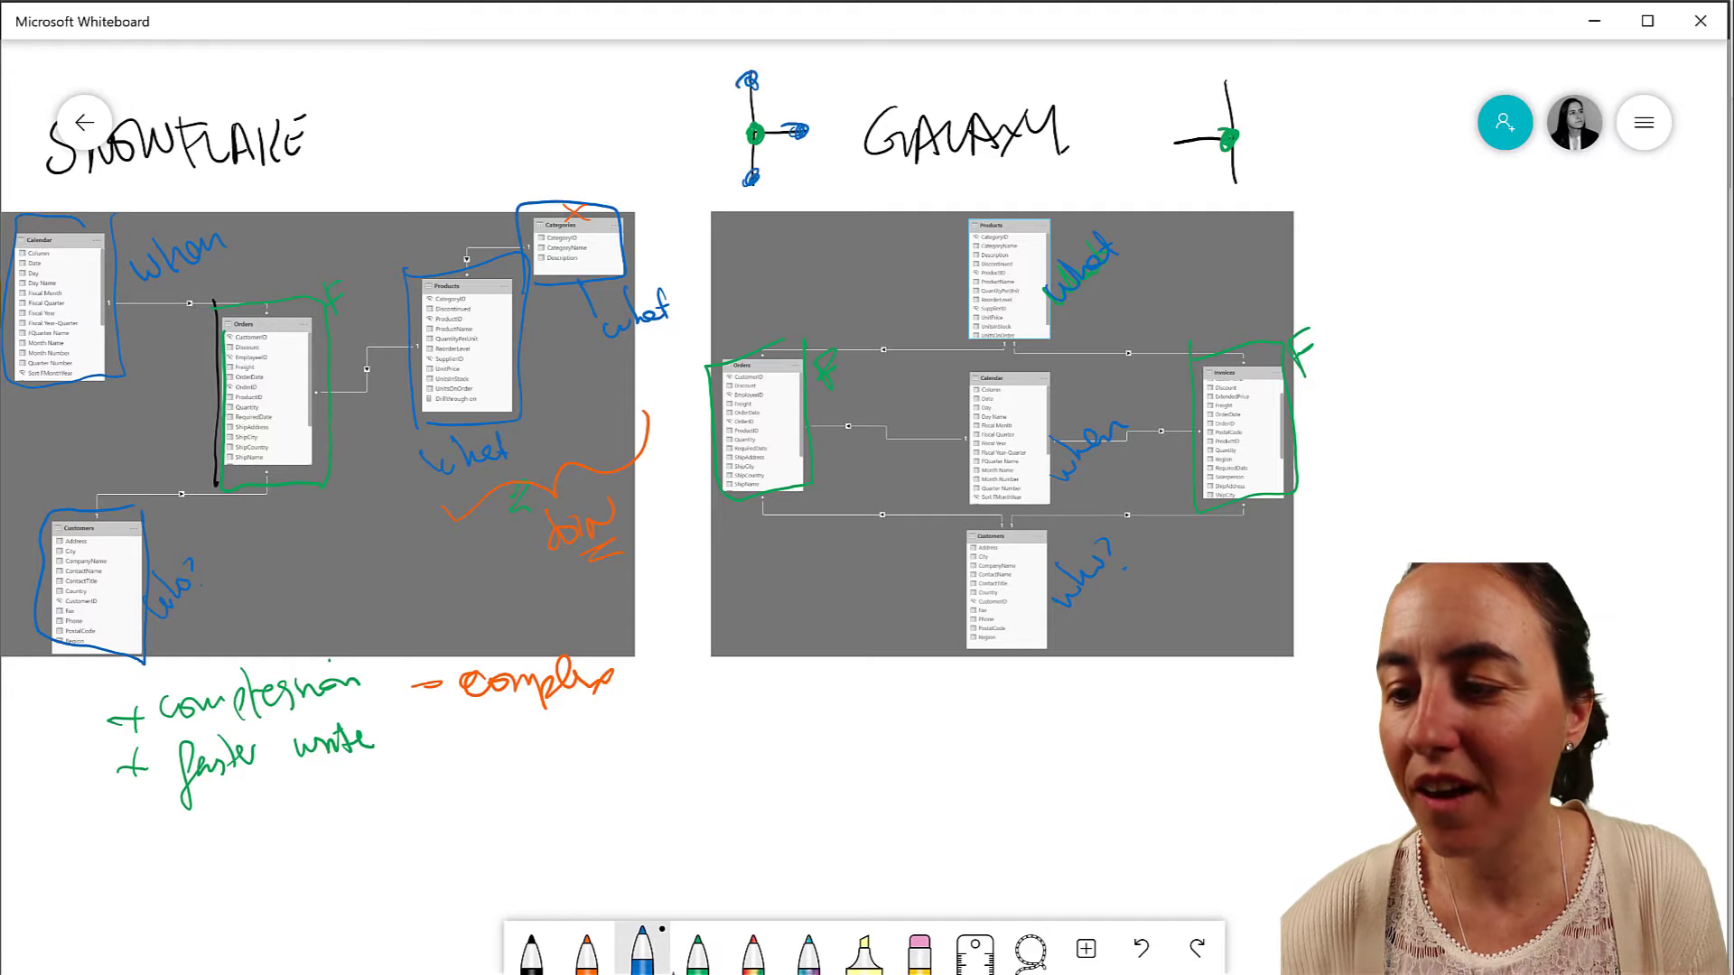
drag(1233, 179, 1230, 191)
mouse_move(1175, 135)
mouse_down()
mouse_move(1170, 154)
mouse_move(1174, 140)
mouse_up()
drag(1220, 78, 1223, 86)
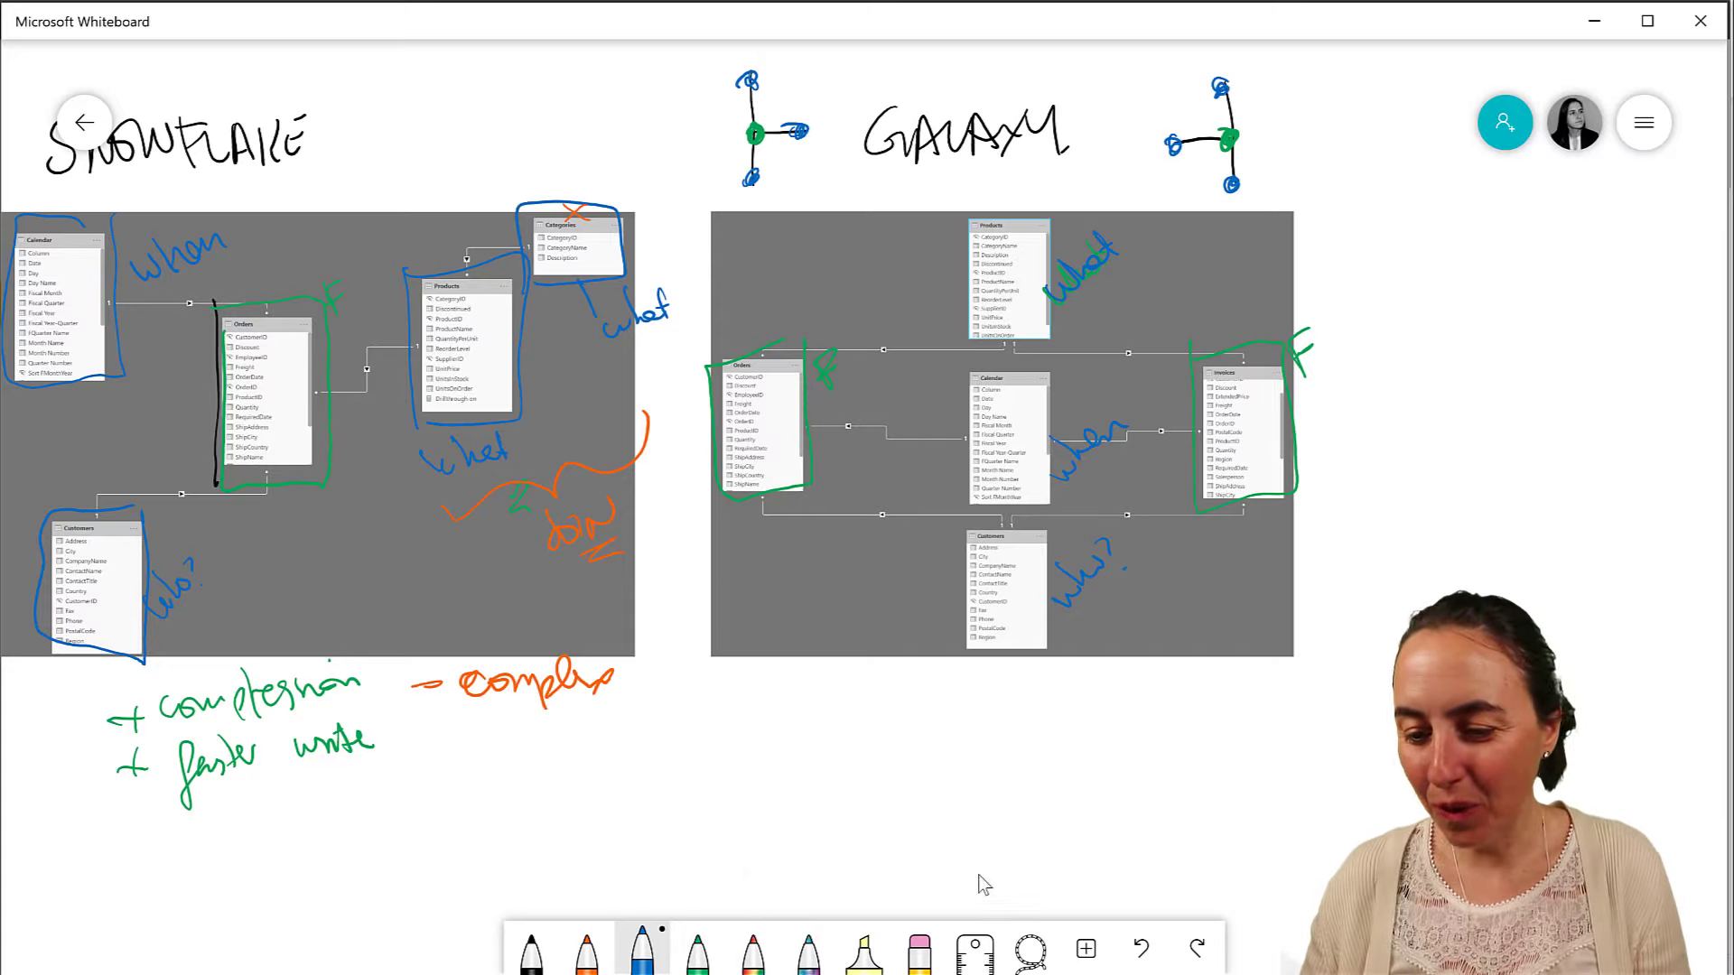
- Insert the northwind.png model diagram onto the board
scroll(843, 828, right, 5)
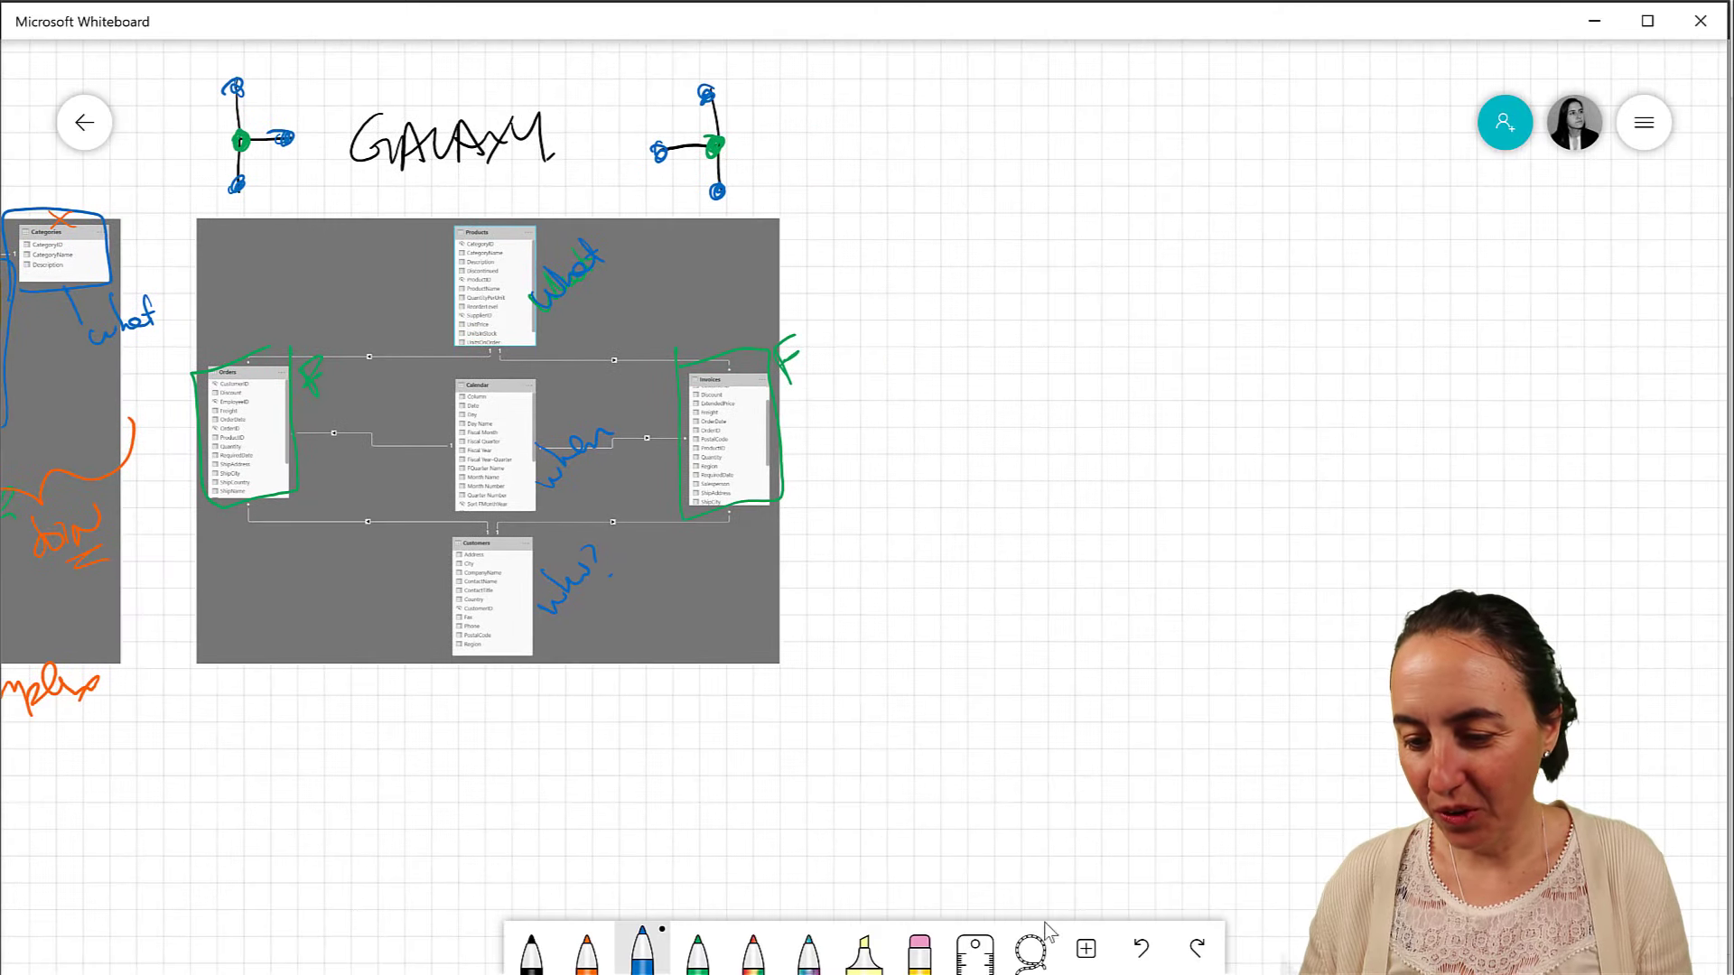
click(1097, 954)
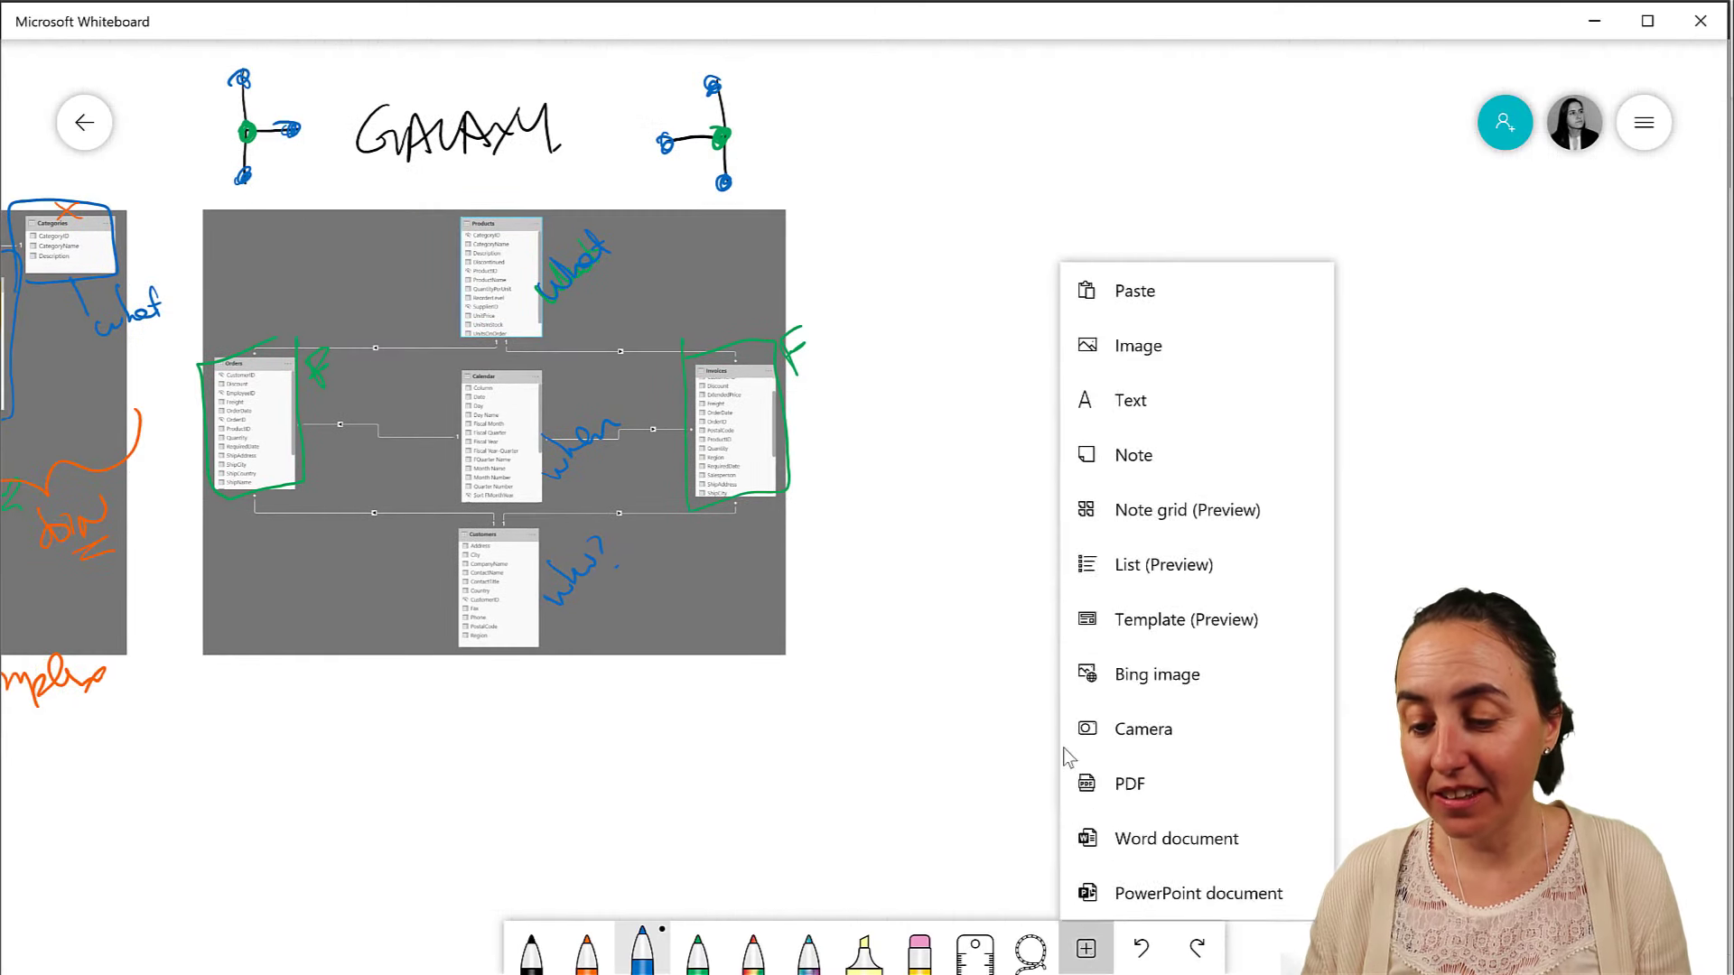
click(1142, 341)
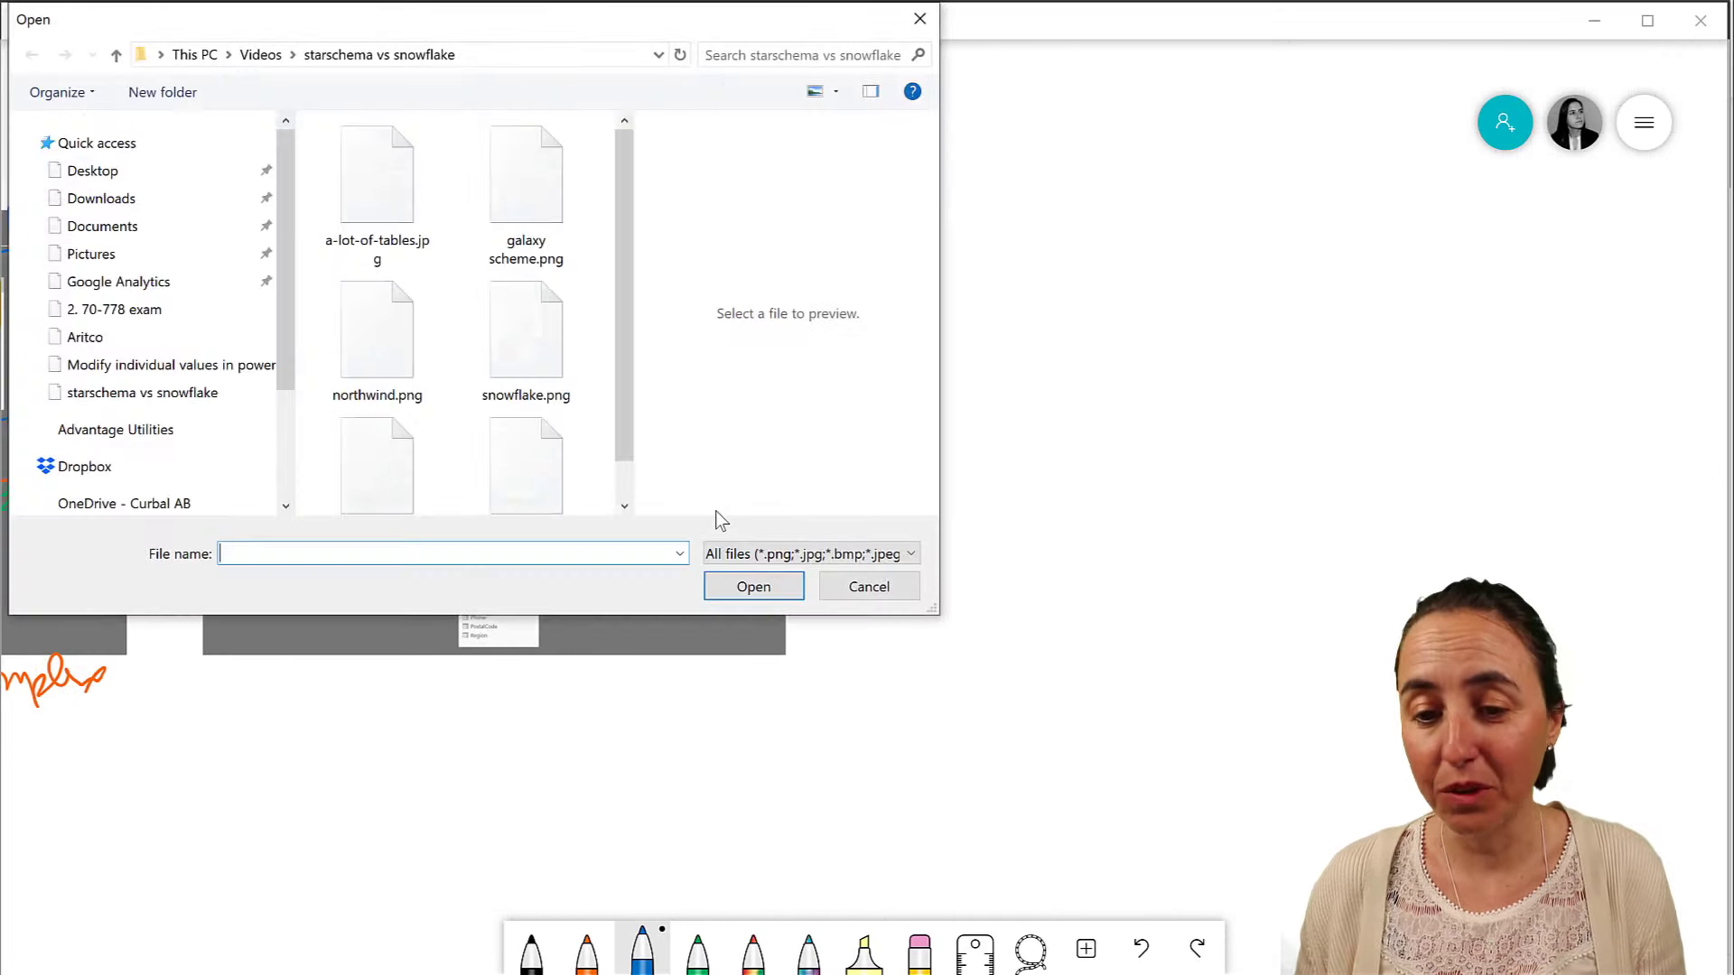
click(424, 325)
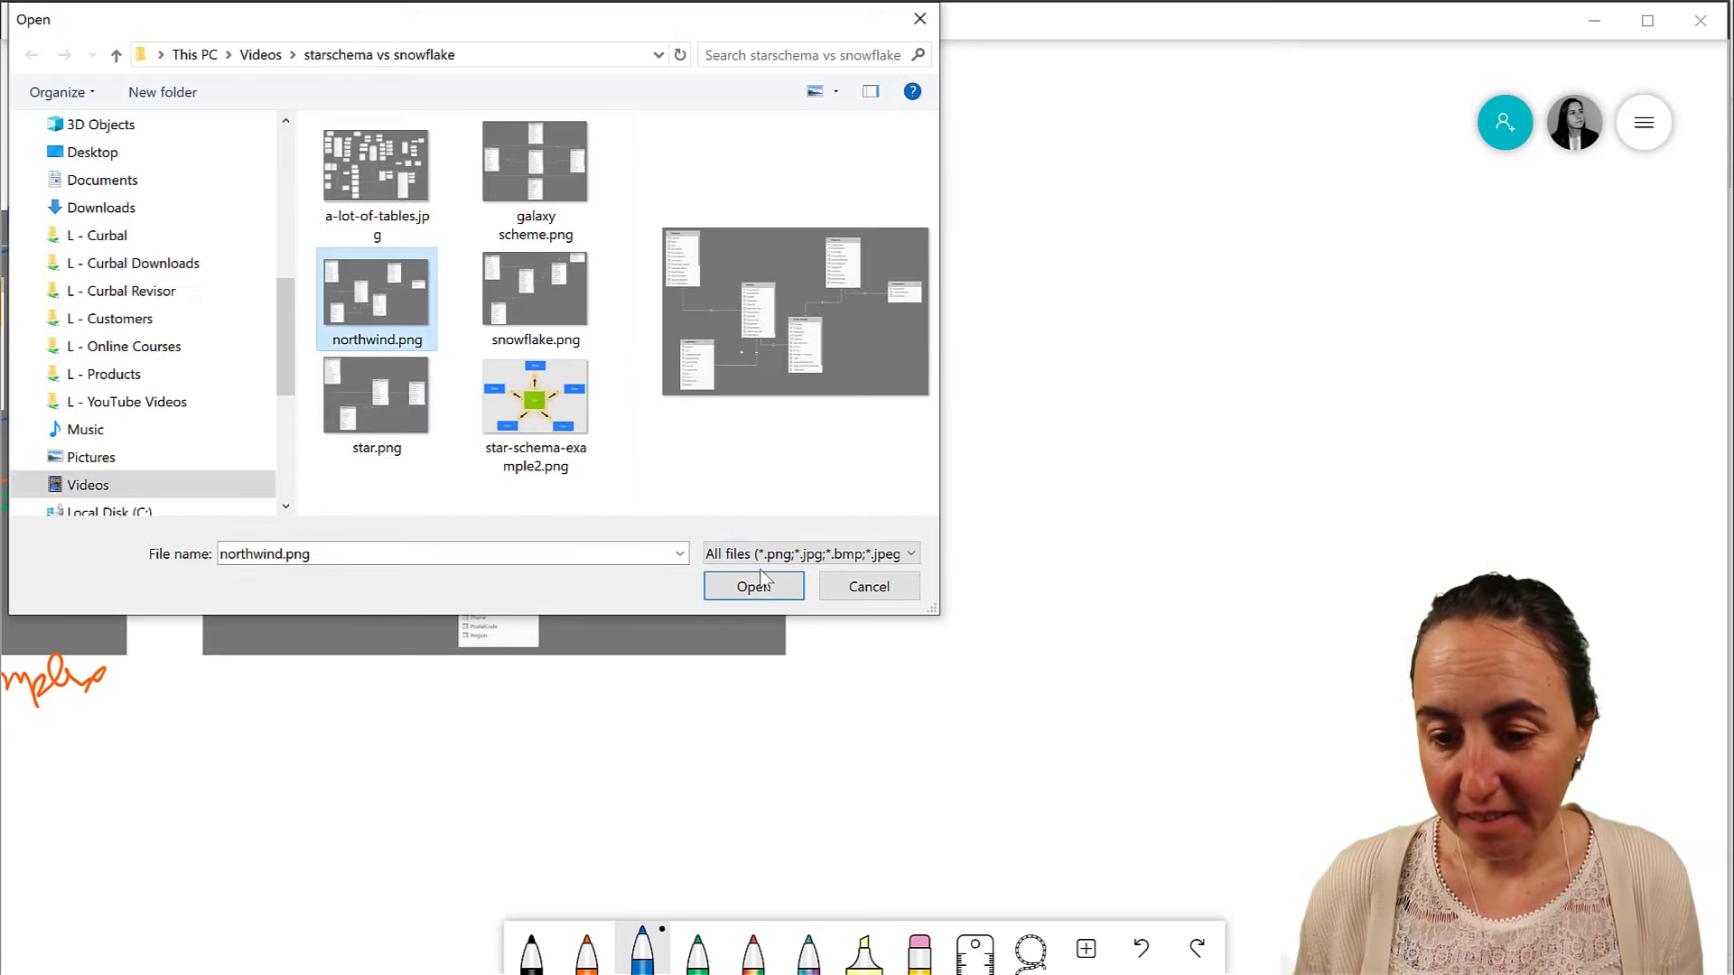
click(766, 582)
- Enlarge the Northwind image and place it right of the Galaxy diagram
drag(1086, 614, 973, 290)
mouse_move(1071, 348)
mouse_down()
mouse_move(1273, 546)
mouse_move(1325, 533)
mouse_move(1335, 503)
mouse_up()
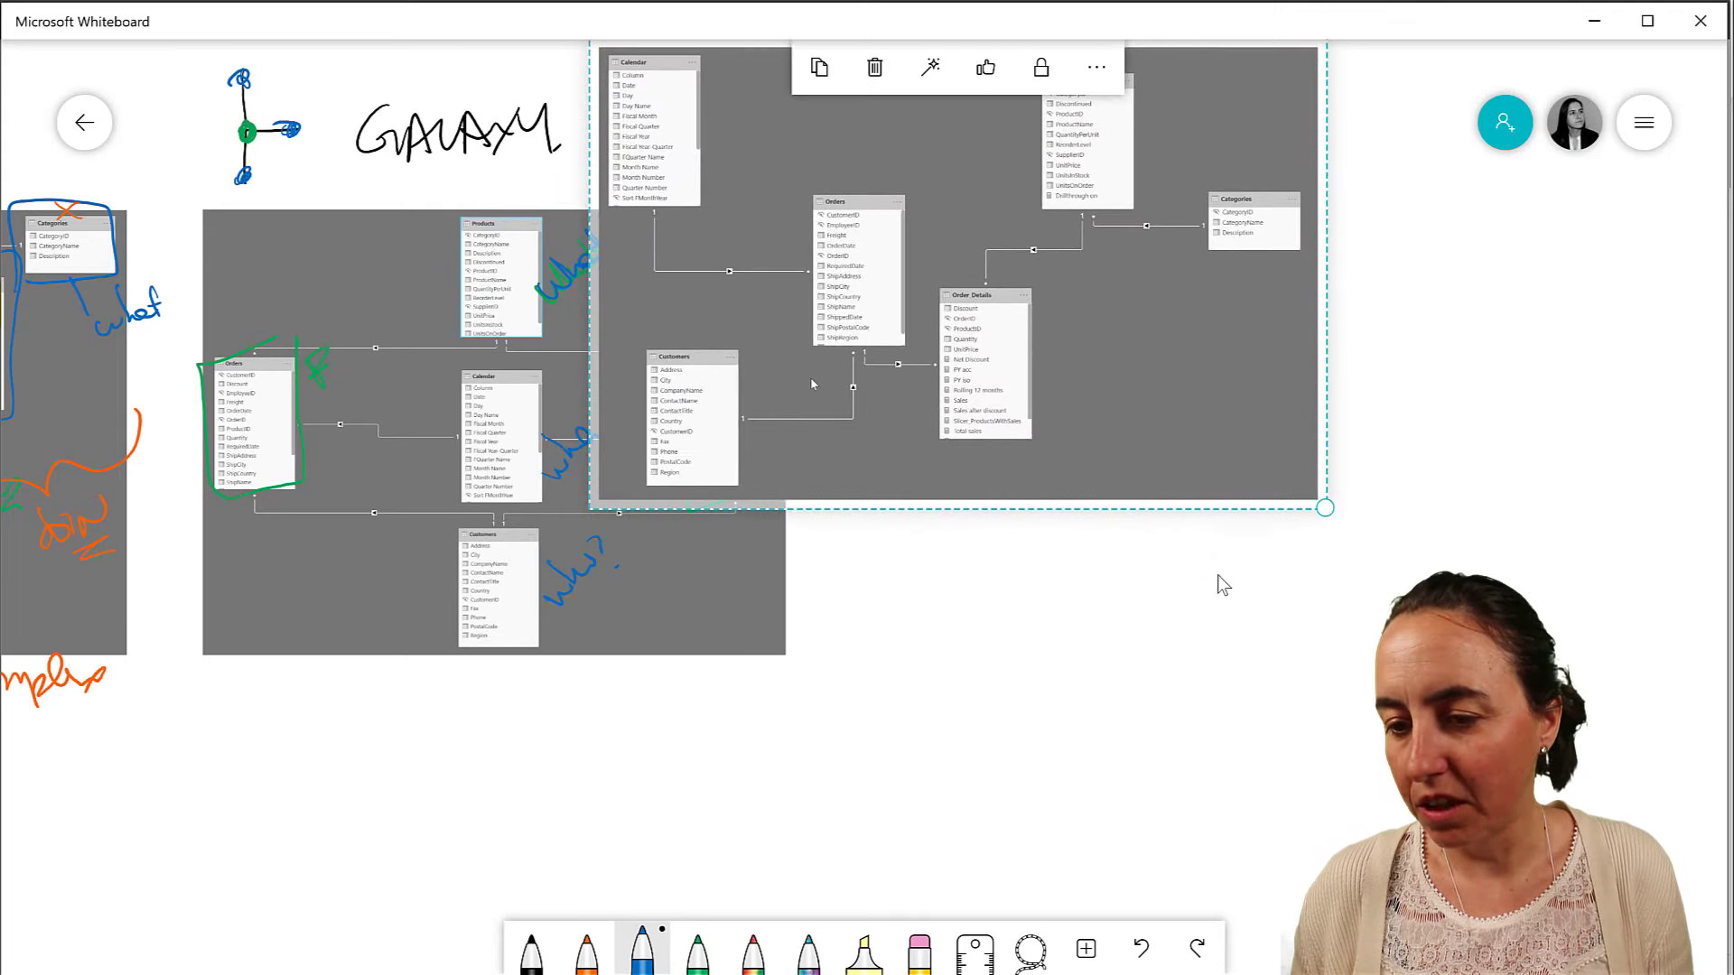
mouse_move(1206, 501)
mouse_down()
mouse_move(1321, 646)
mouse_move(1349, 603)
mouse_up()
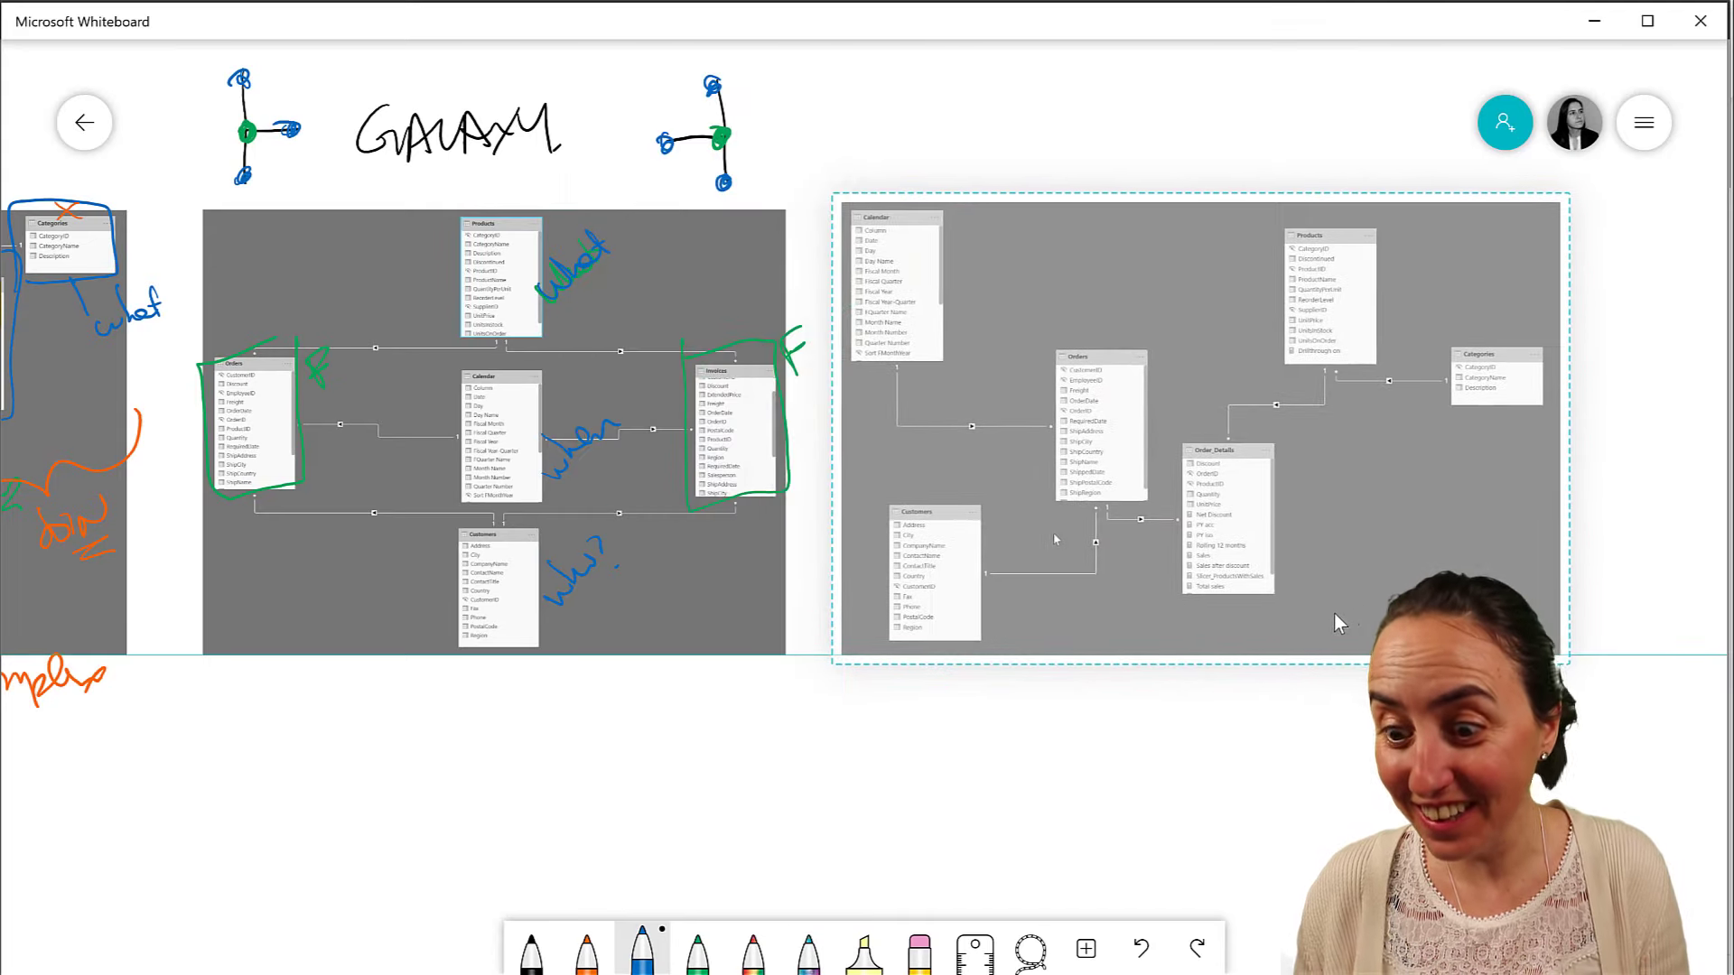
scroll(1095, 805, right, 5)
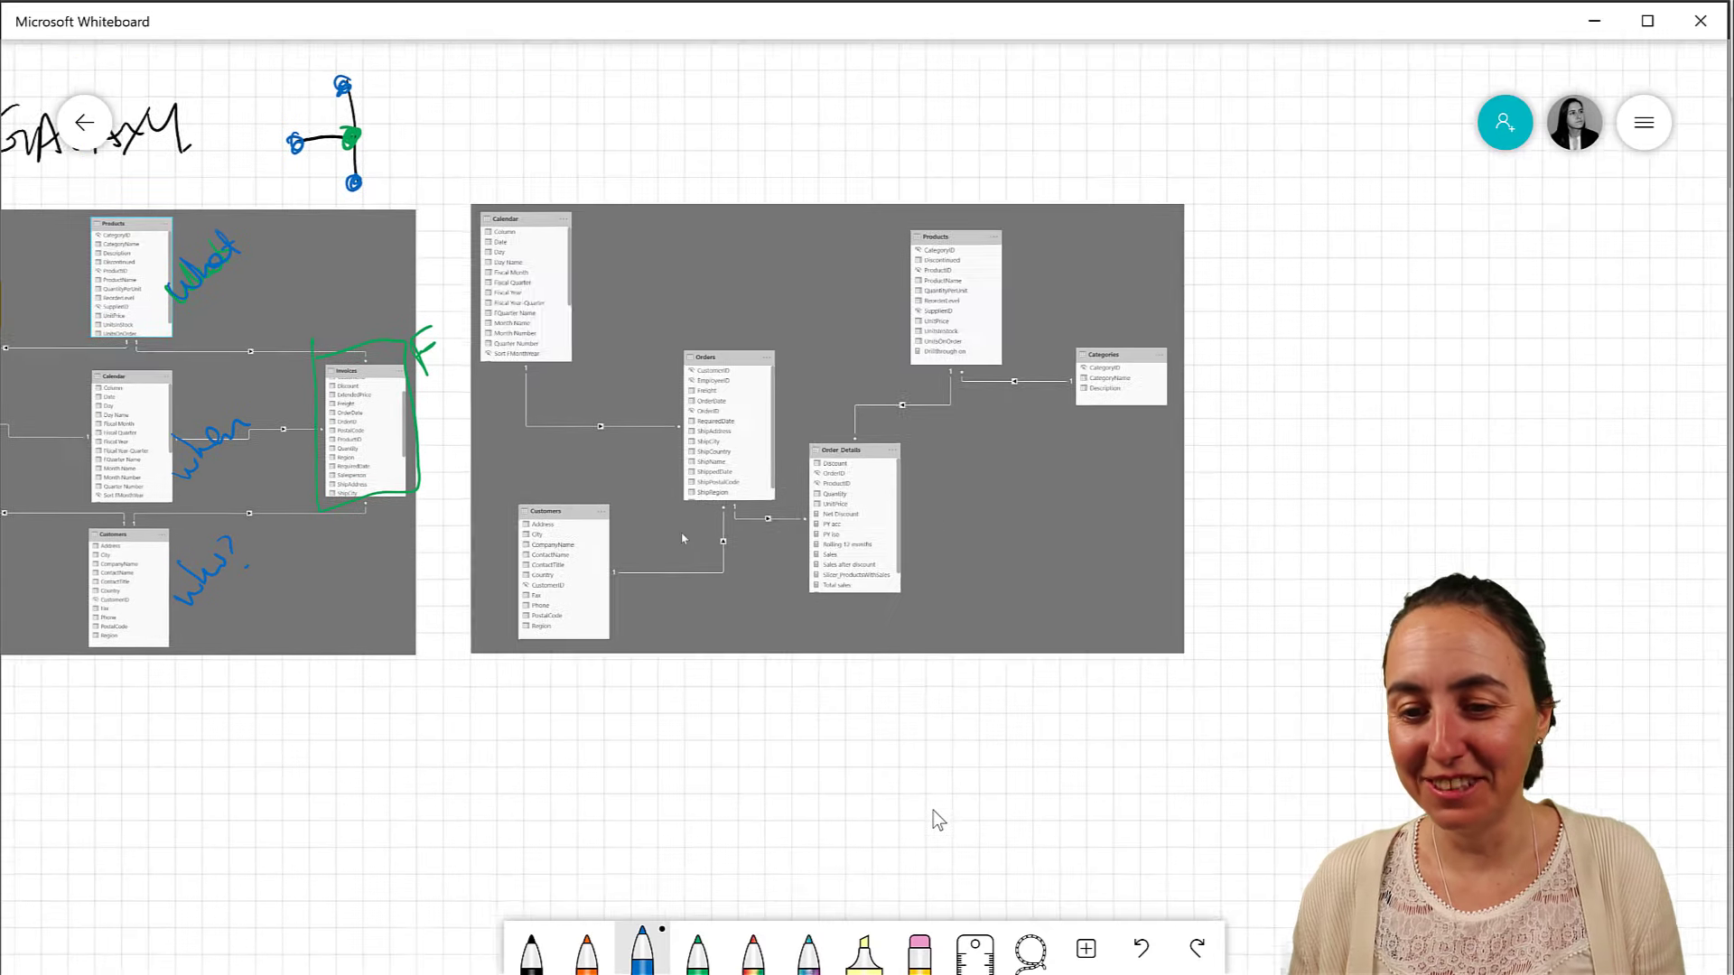
- Outline the Orders and Order_Details tables in green
drag(957, 832, 978, 846)
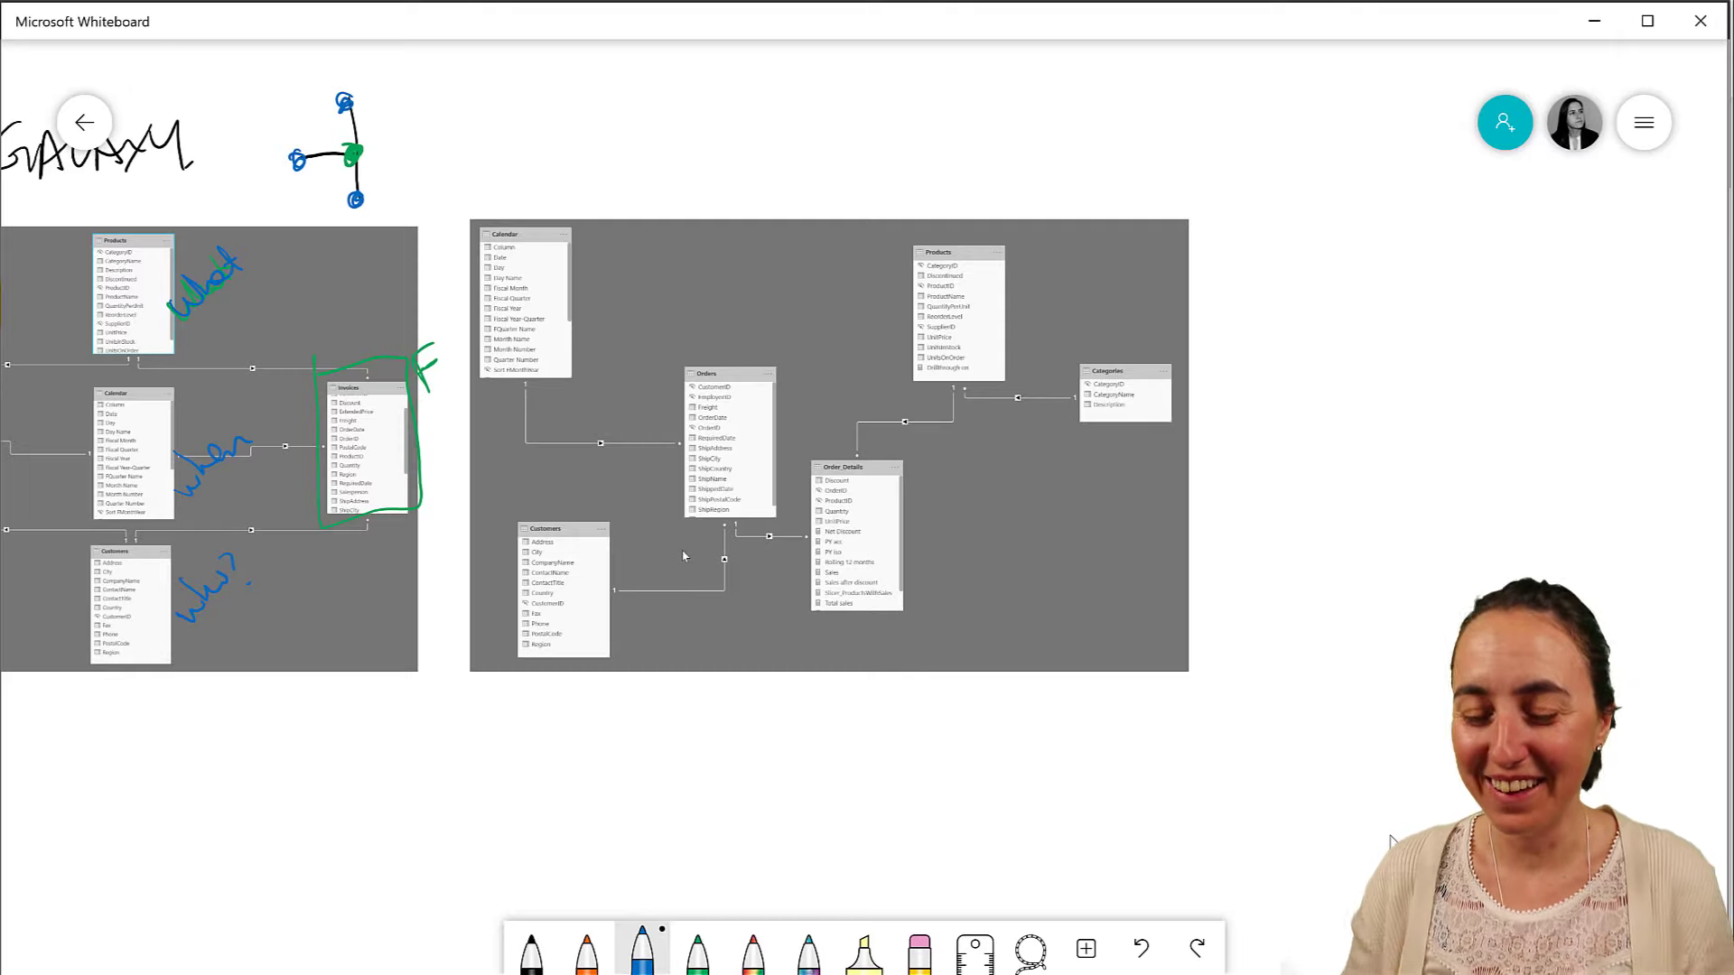
click(697, 948)
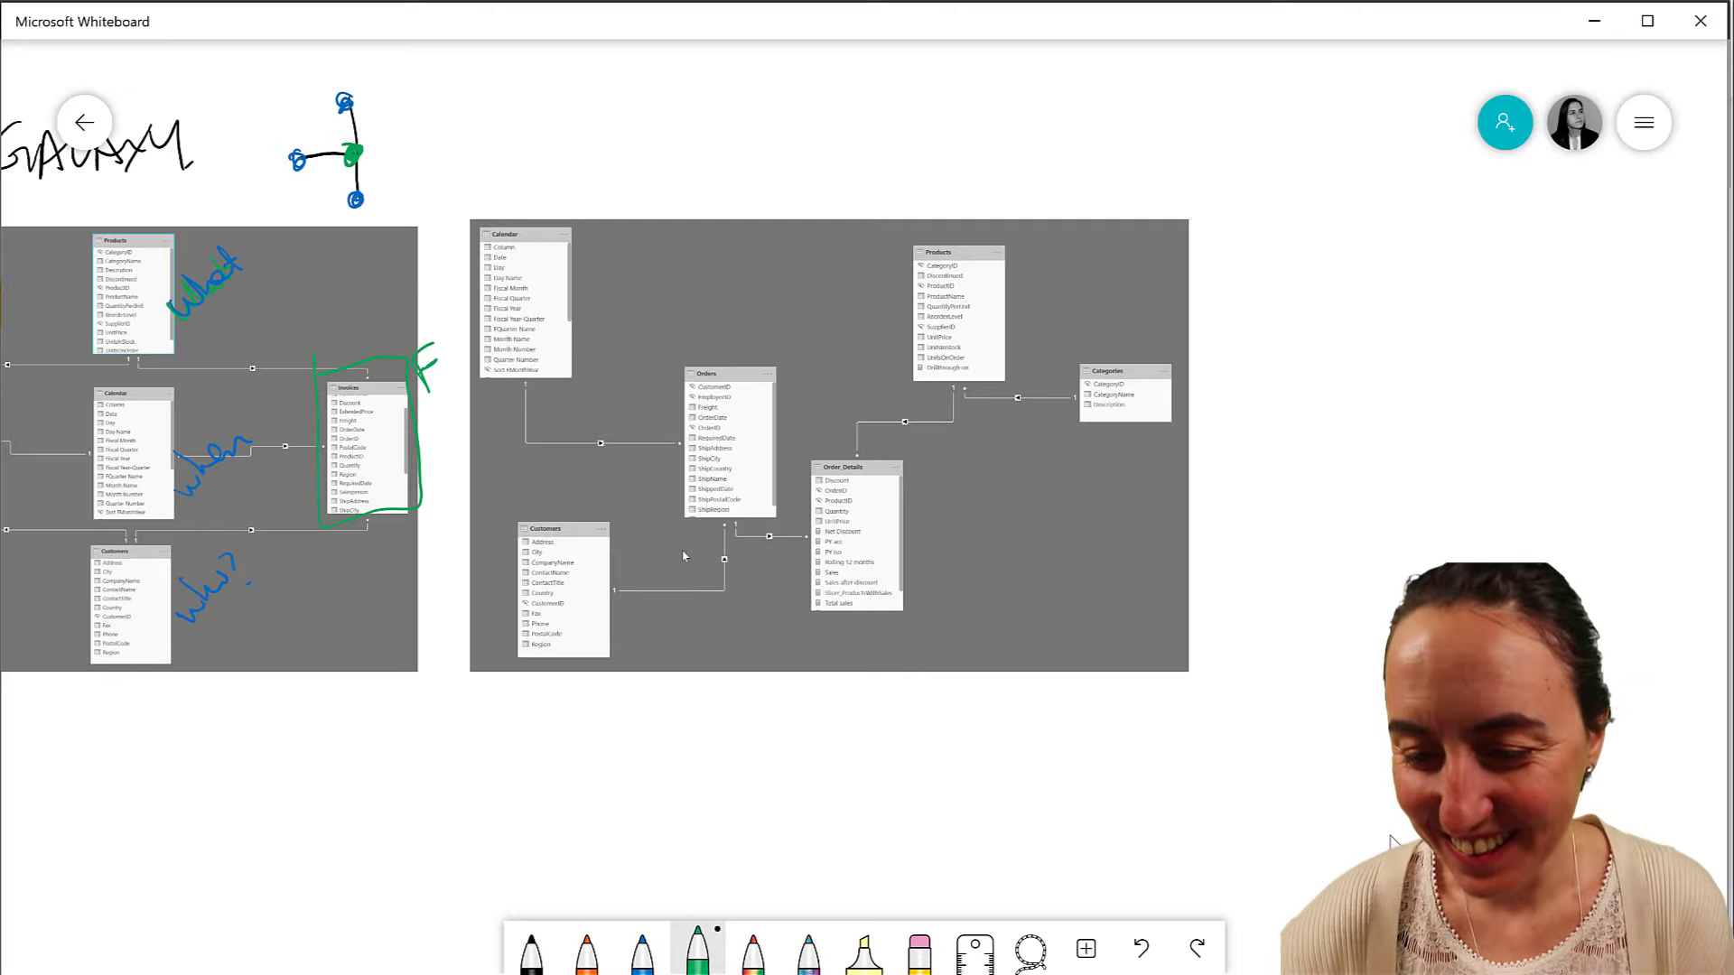
mouse_move(676, 363)
mouse_down()
mouse_move(684, 530)
mouse_move(776, 510)
mouse_move(709, 369)
mouse_up()
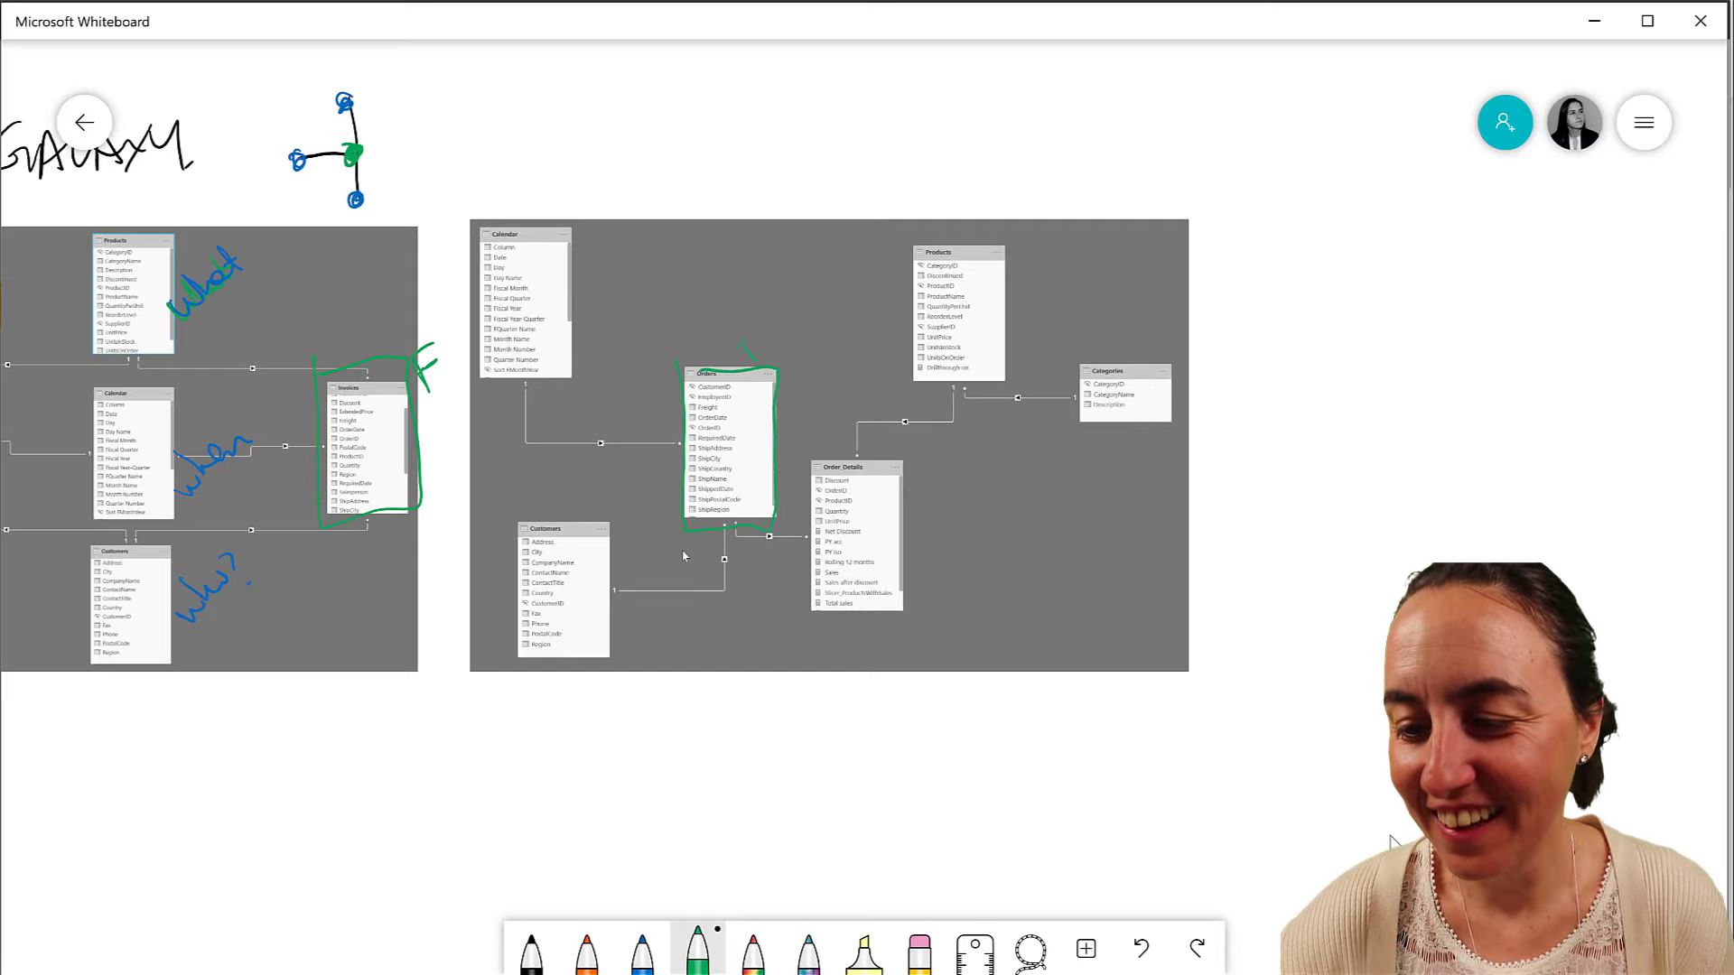
mouse_move(813, 454)
mouse_down()
mouse_move(817, 585)
mouse_move(905, 607)
mouse_move(899, 447)
mouse_up()
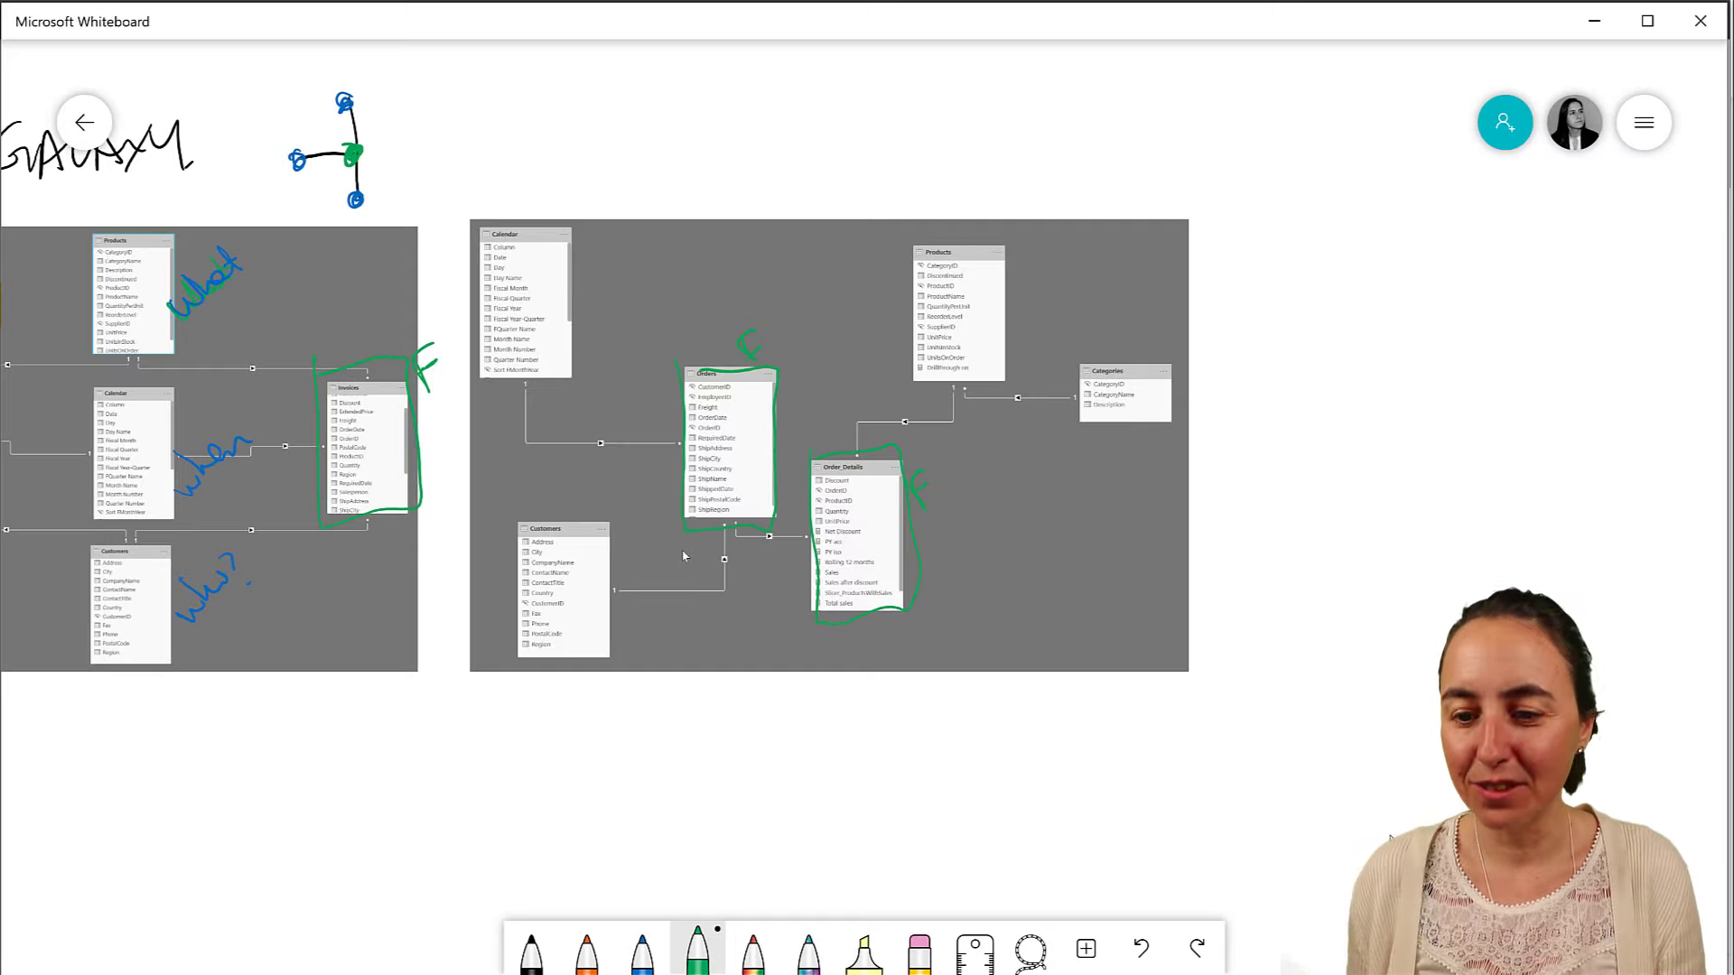
- Label Customers 'who', Calendar 'when', and Products and Categories 'what' in blue
click(642, 950)
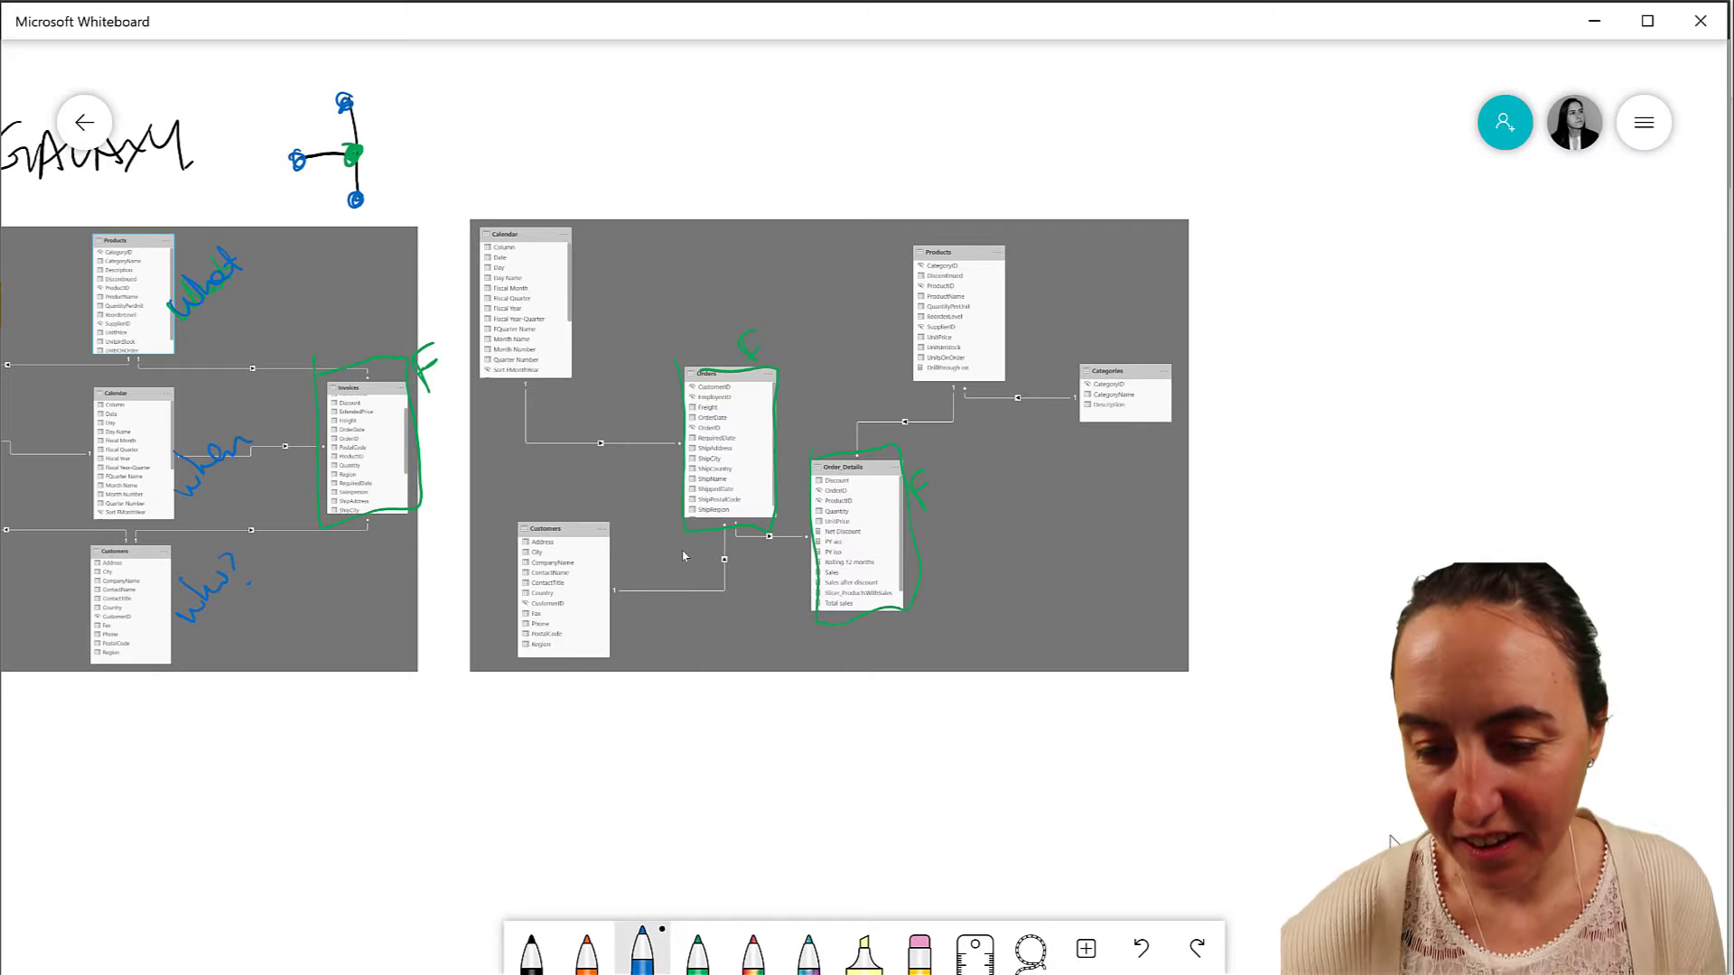
drag(612, 632, 660, 600)
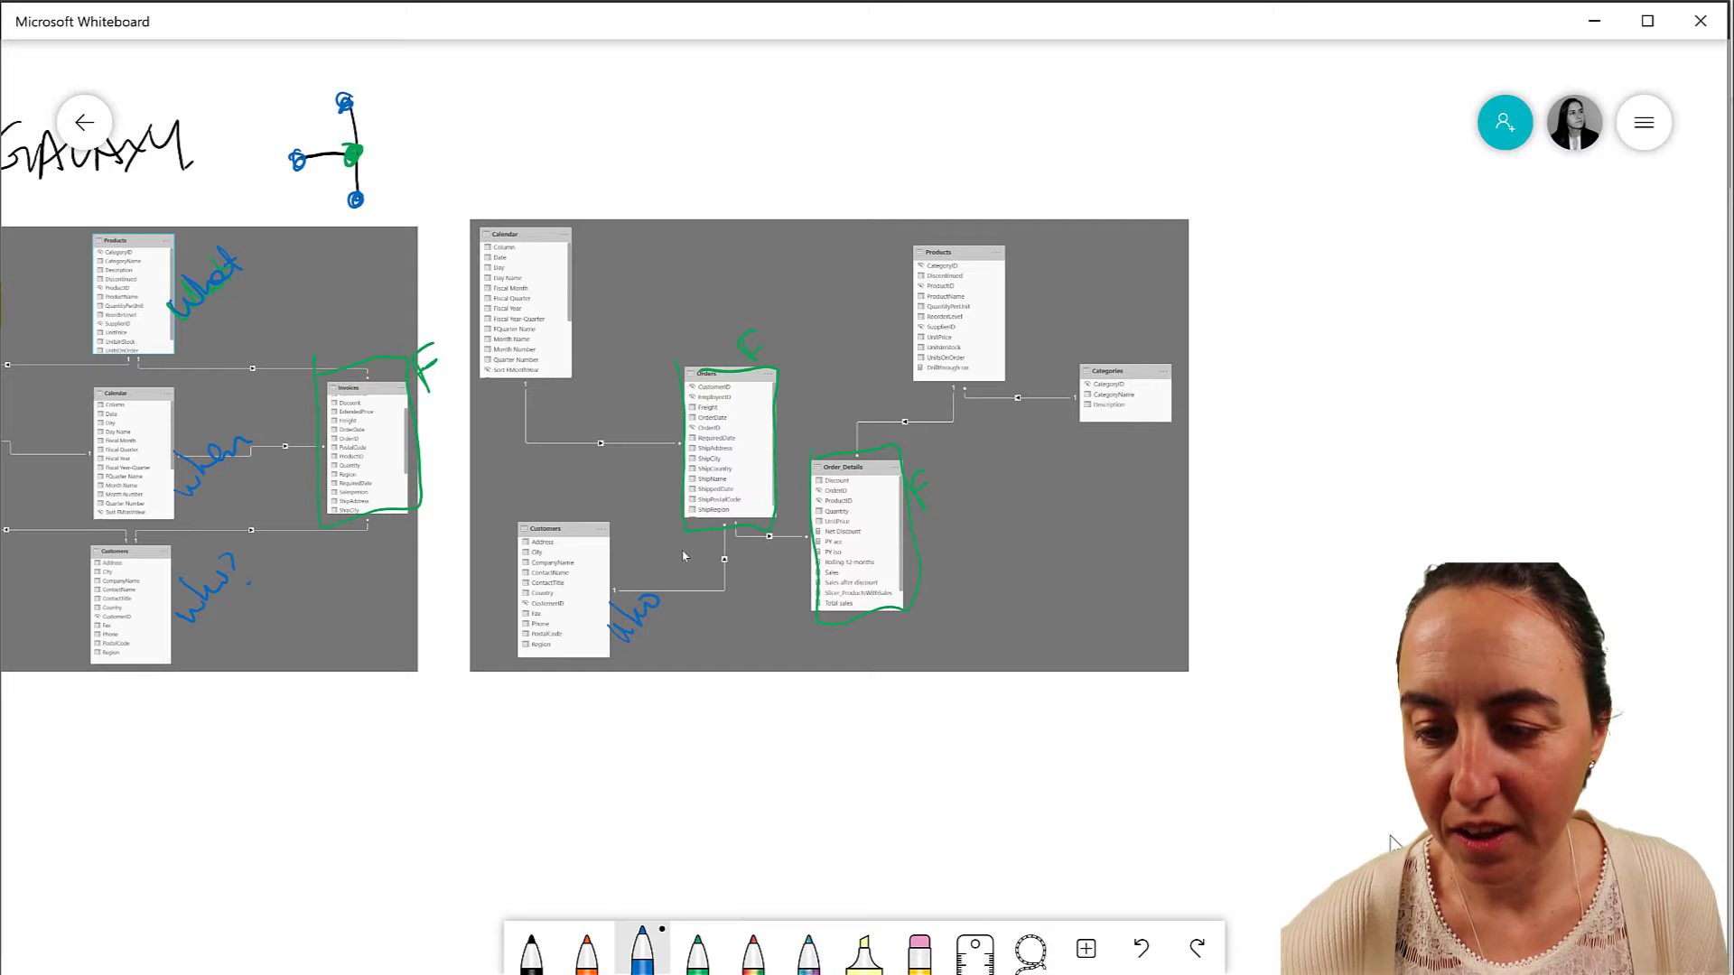
drag(582, 307, 635, 239)
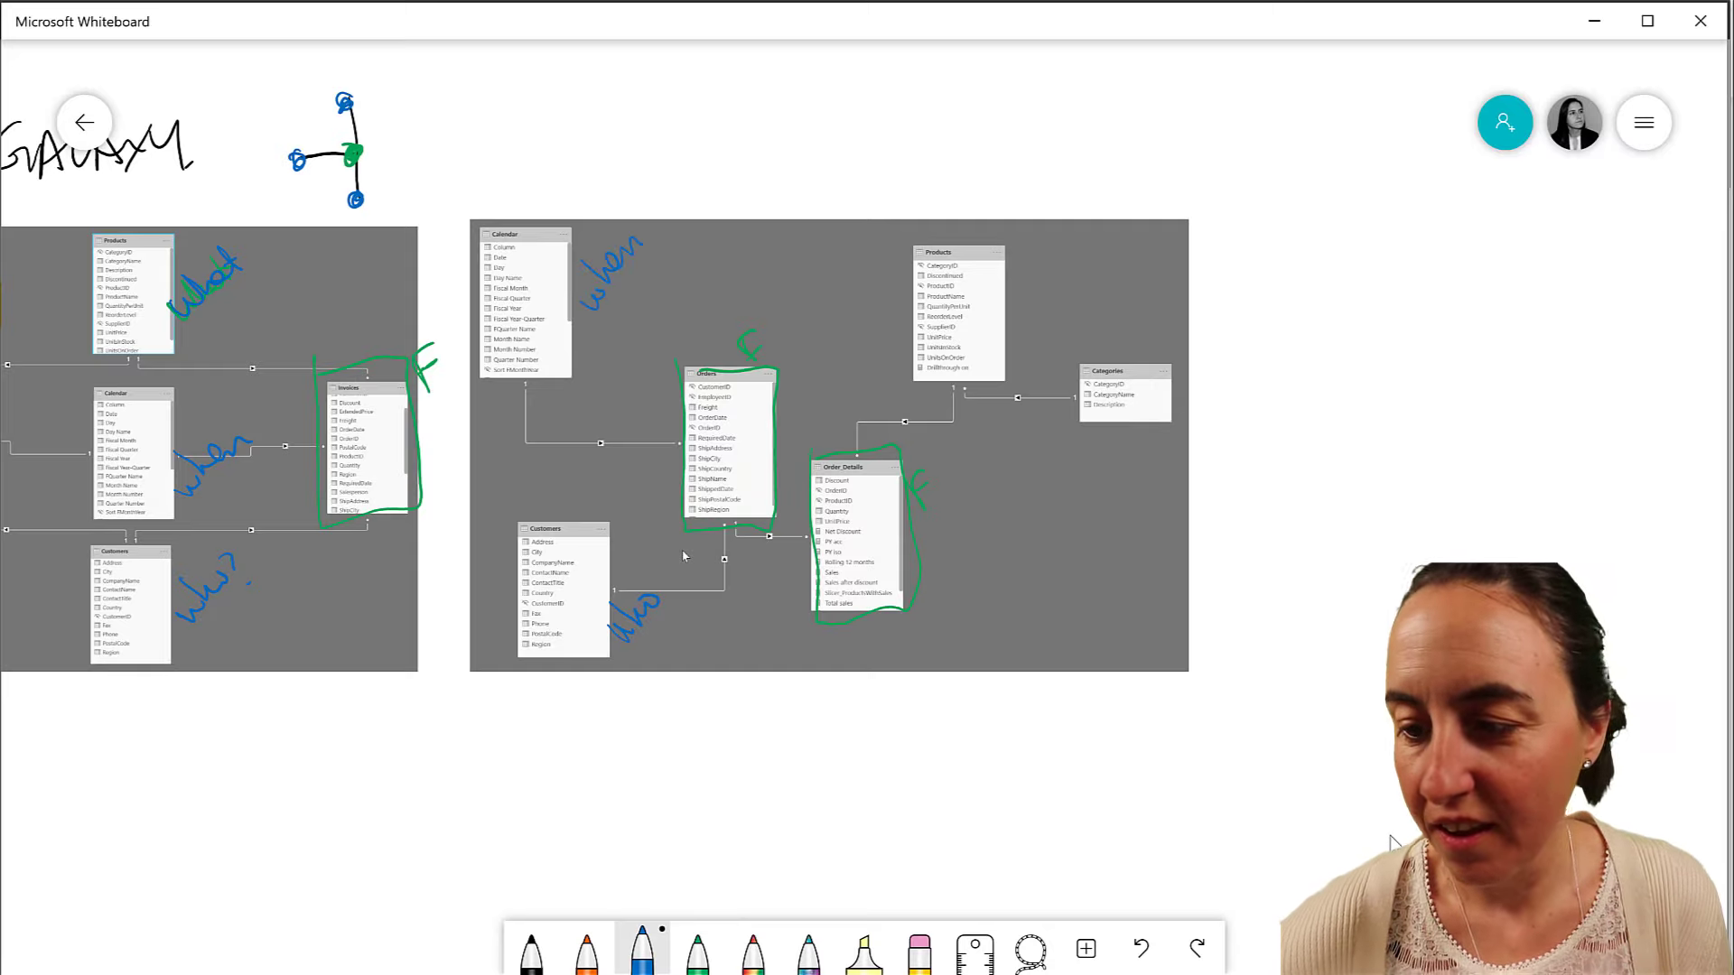
mouse_move(1012, 303)
mouse_down()
mouse_move(1043, 258)
mouse_move(1064, 281)
mouse_move(1077, 233)
mouse_up()
mouse_move(1150, 327)
mouse_down()
mouse_move(1169, 335)
mouse_move(1219, 269)
mouse_up()
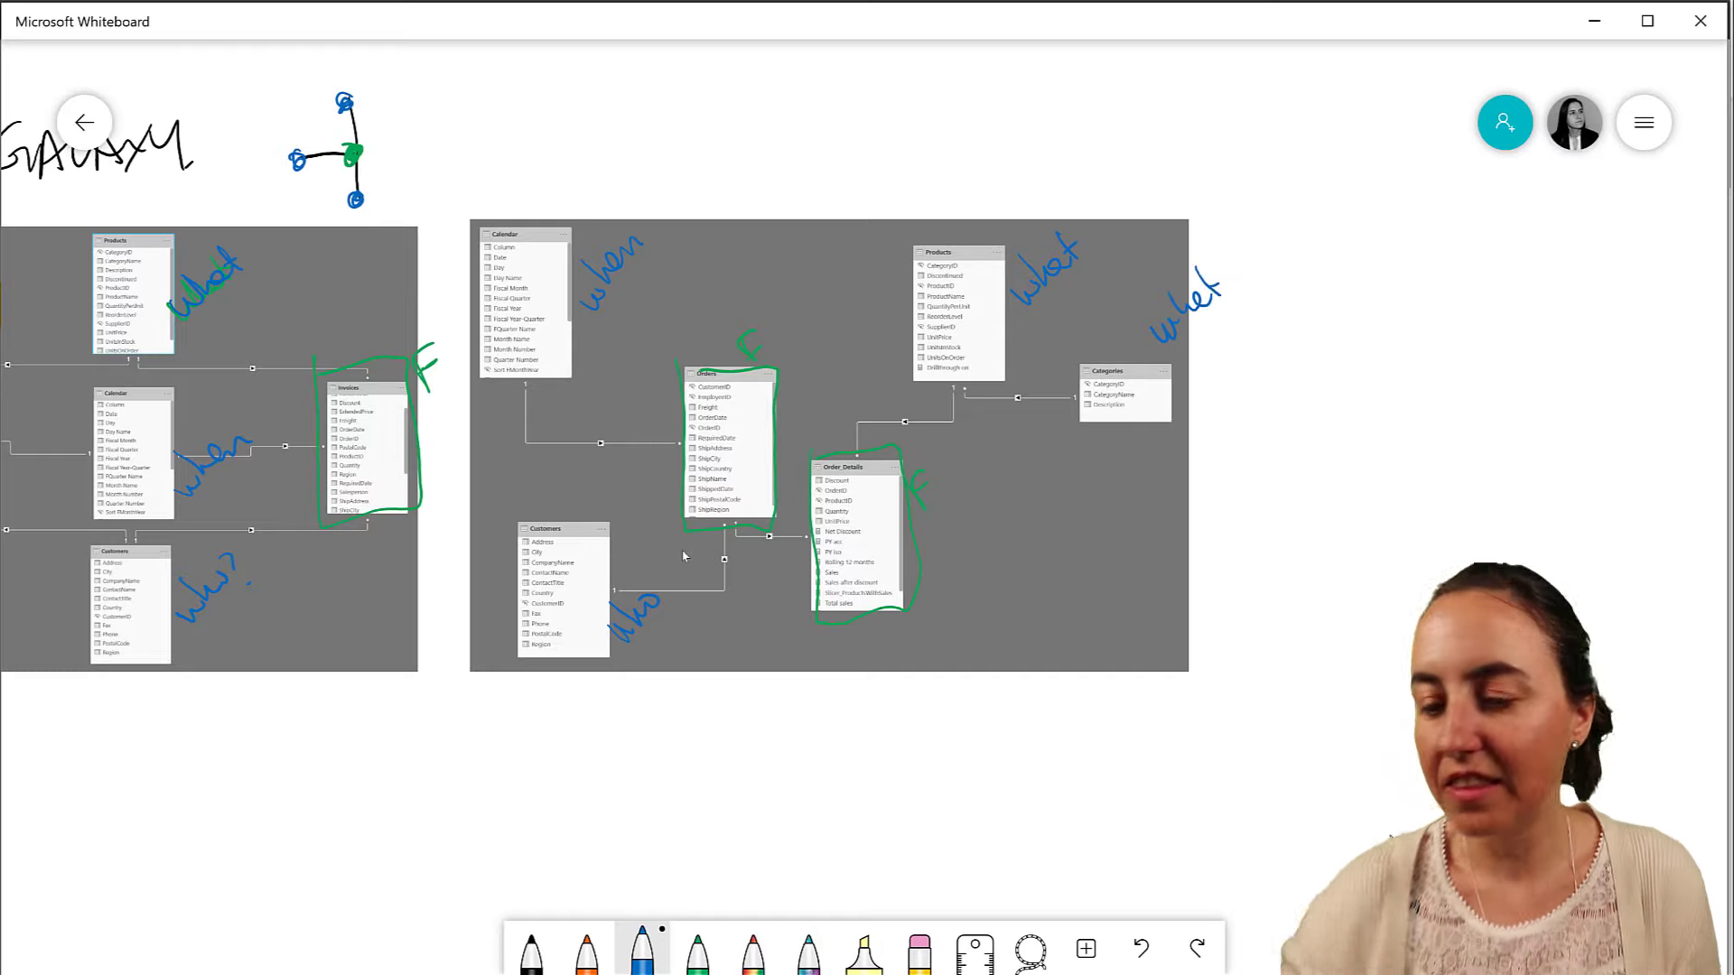
- Draw blue curves from Products down to Order_Details and beside Orders toward an N below
drag(876, 335, 1024, 456)
drag(1018, 492, 1066, 442)
mouse_move(669, 492)
mouse_down()
mouse_move(683, 573)
mouse_move(832, 641)
mouse_up()
drag(800, 700, 829, 668)
- Finish the N. mark and draw blue lines down through Orders and Order_Details
click(851, 688)
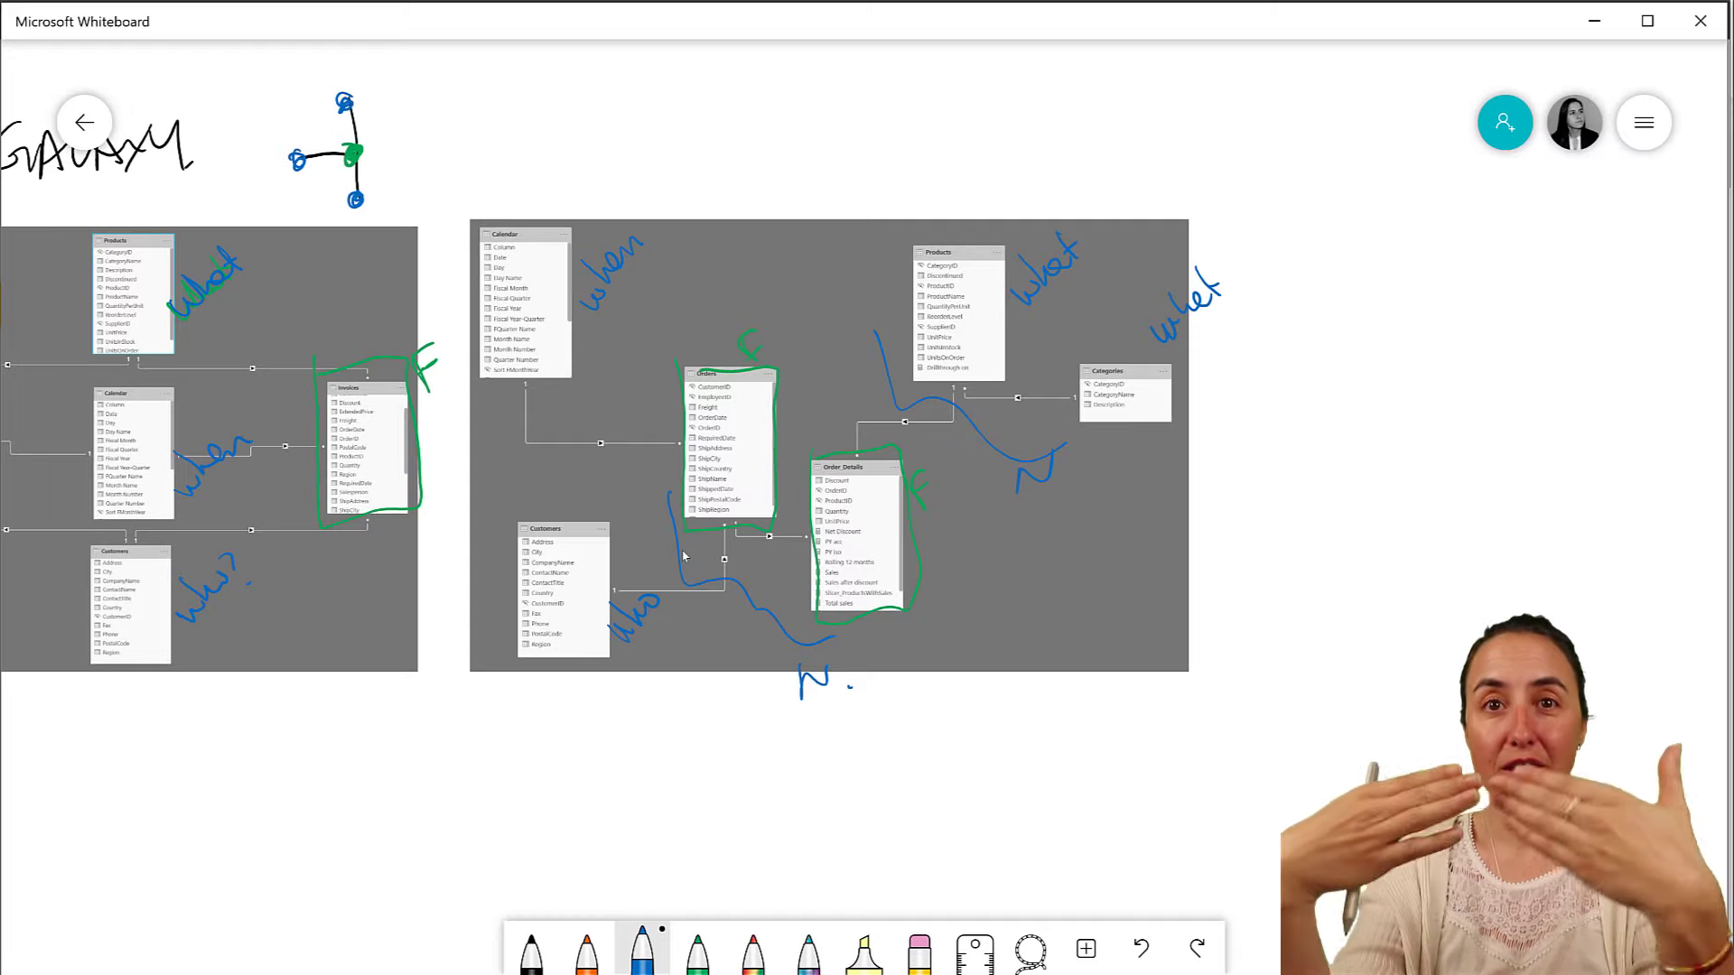
drag(727, 408, 766, 513)
drag(868, 483, 893, 596)
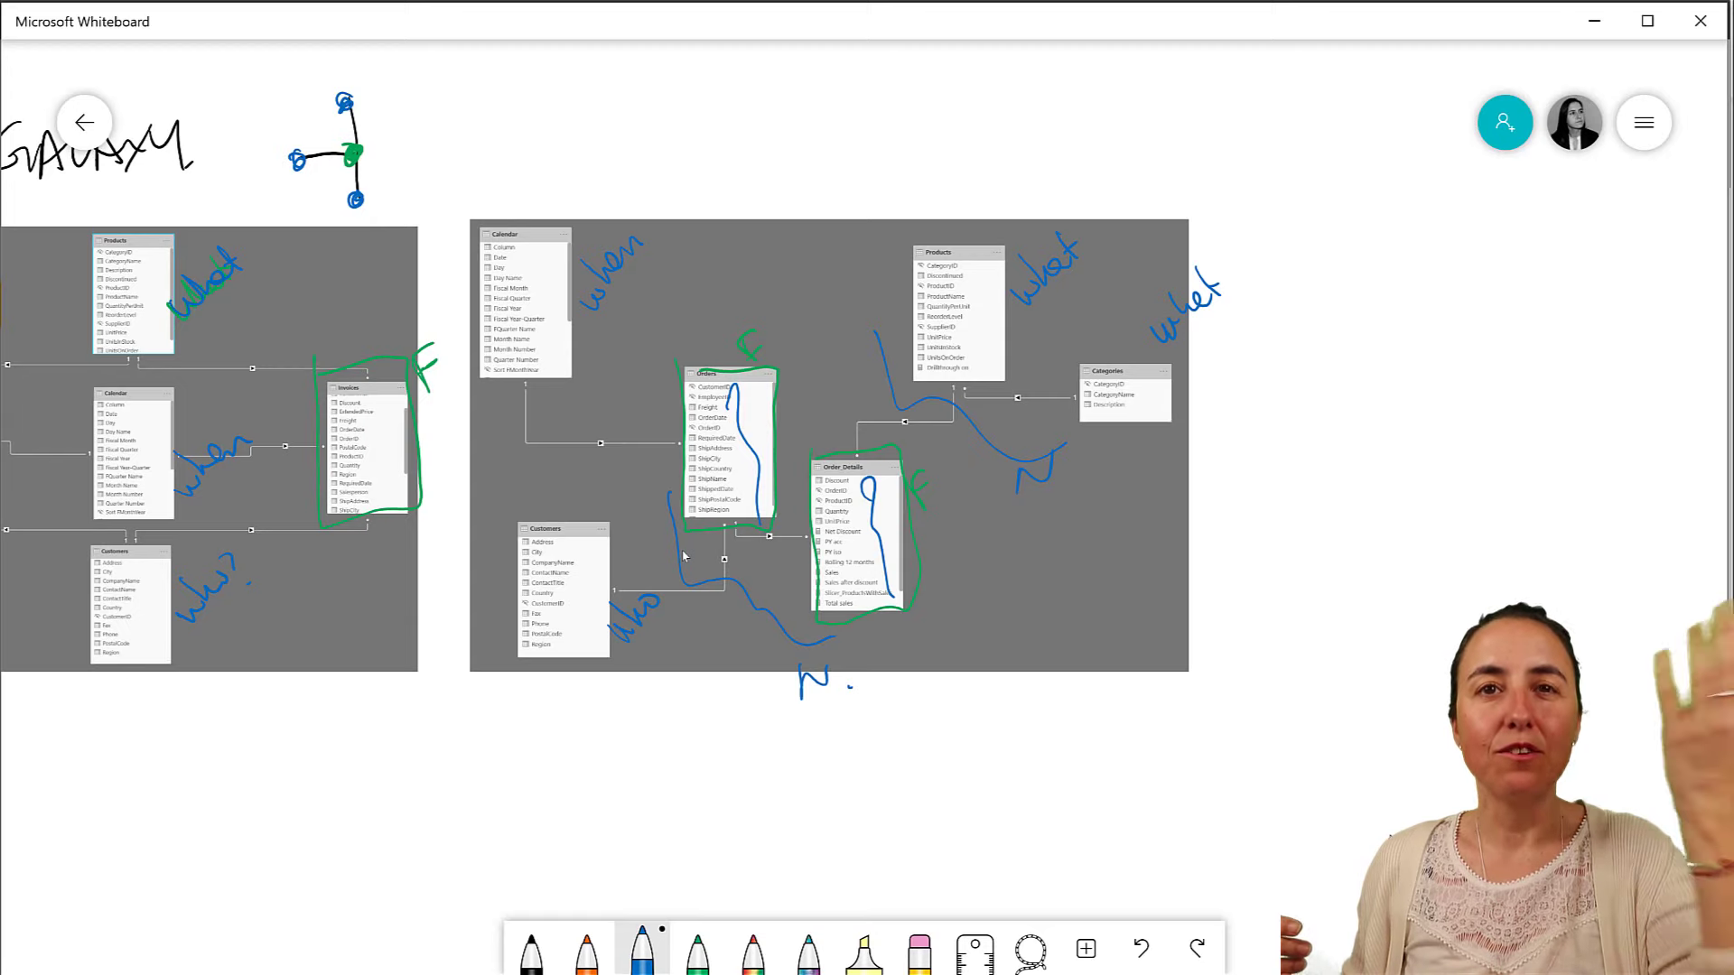
scroll(684, 555, down, 3)
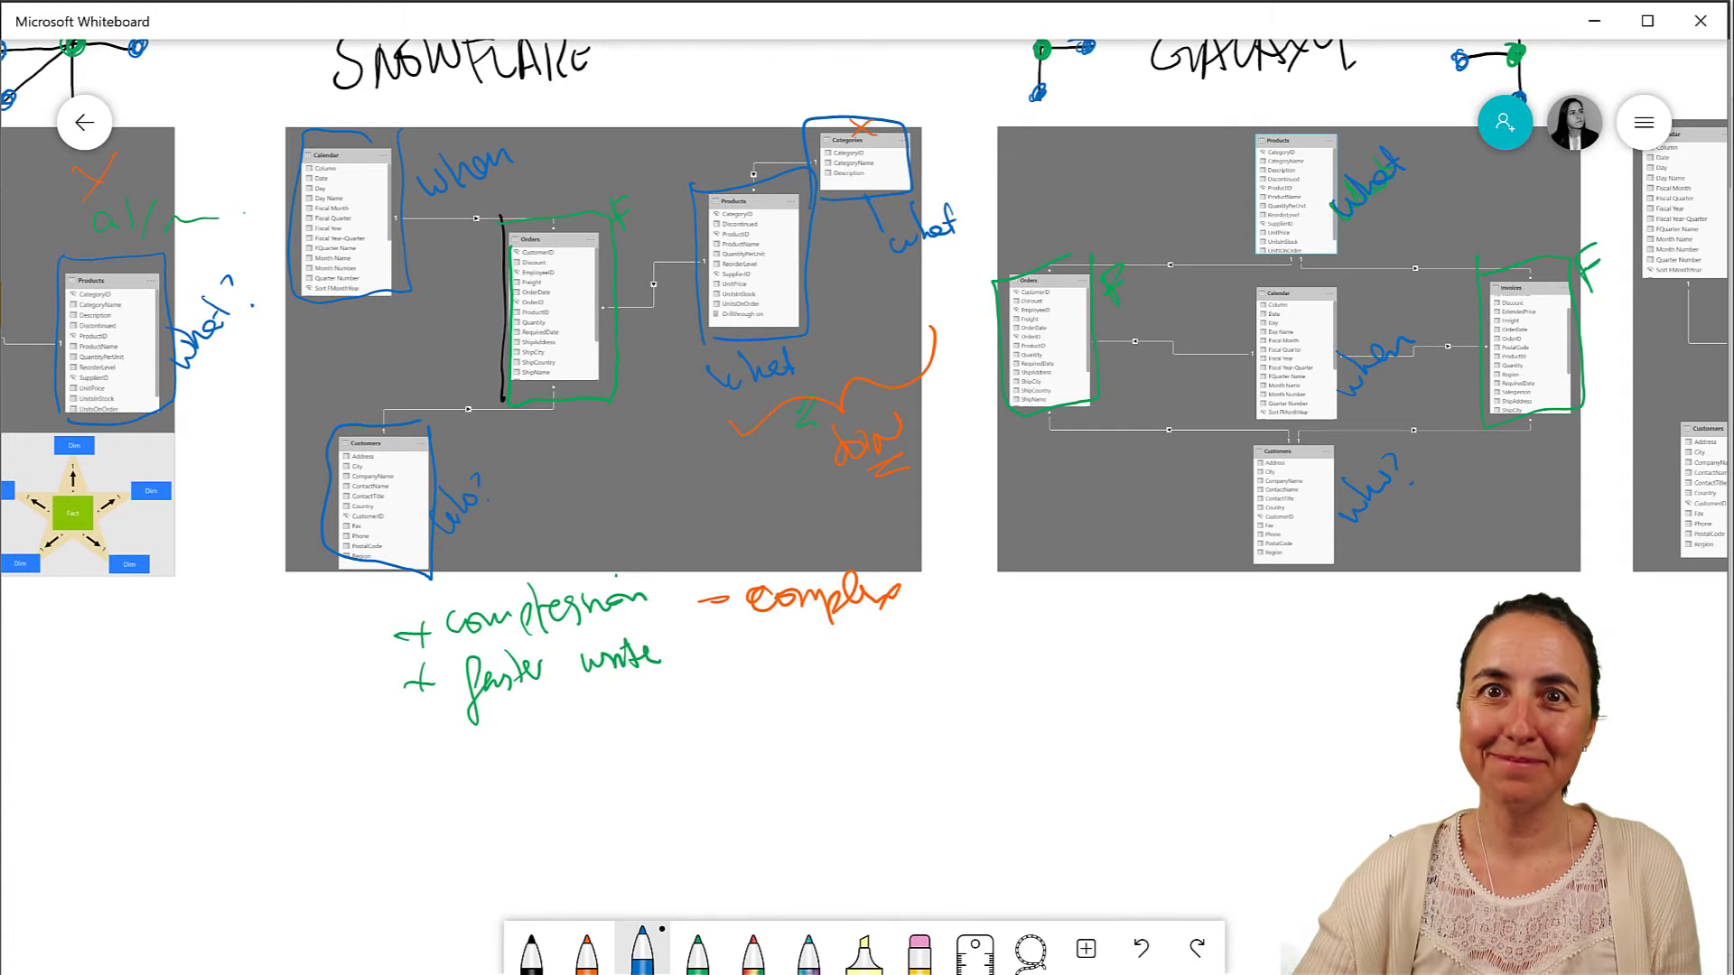
scroll(731, 443, right, 15)
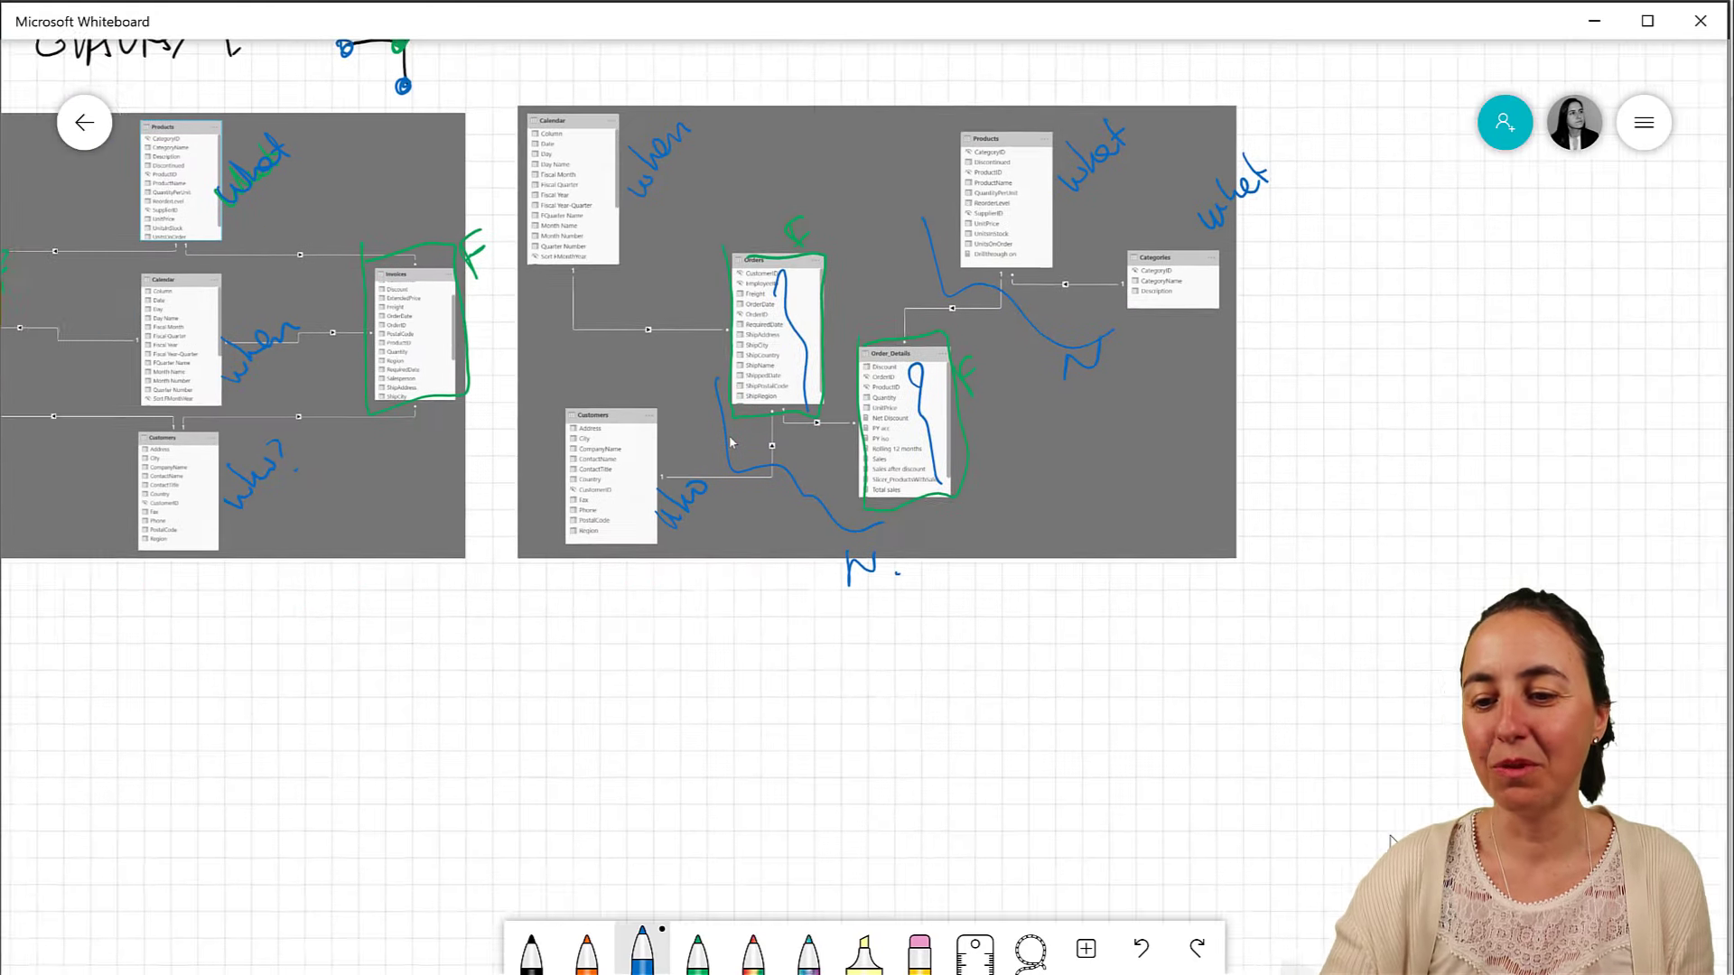
scroll(731, 442, up, 1)
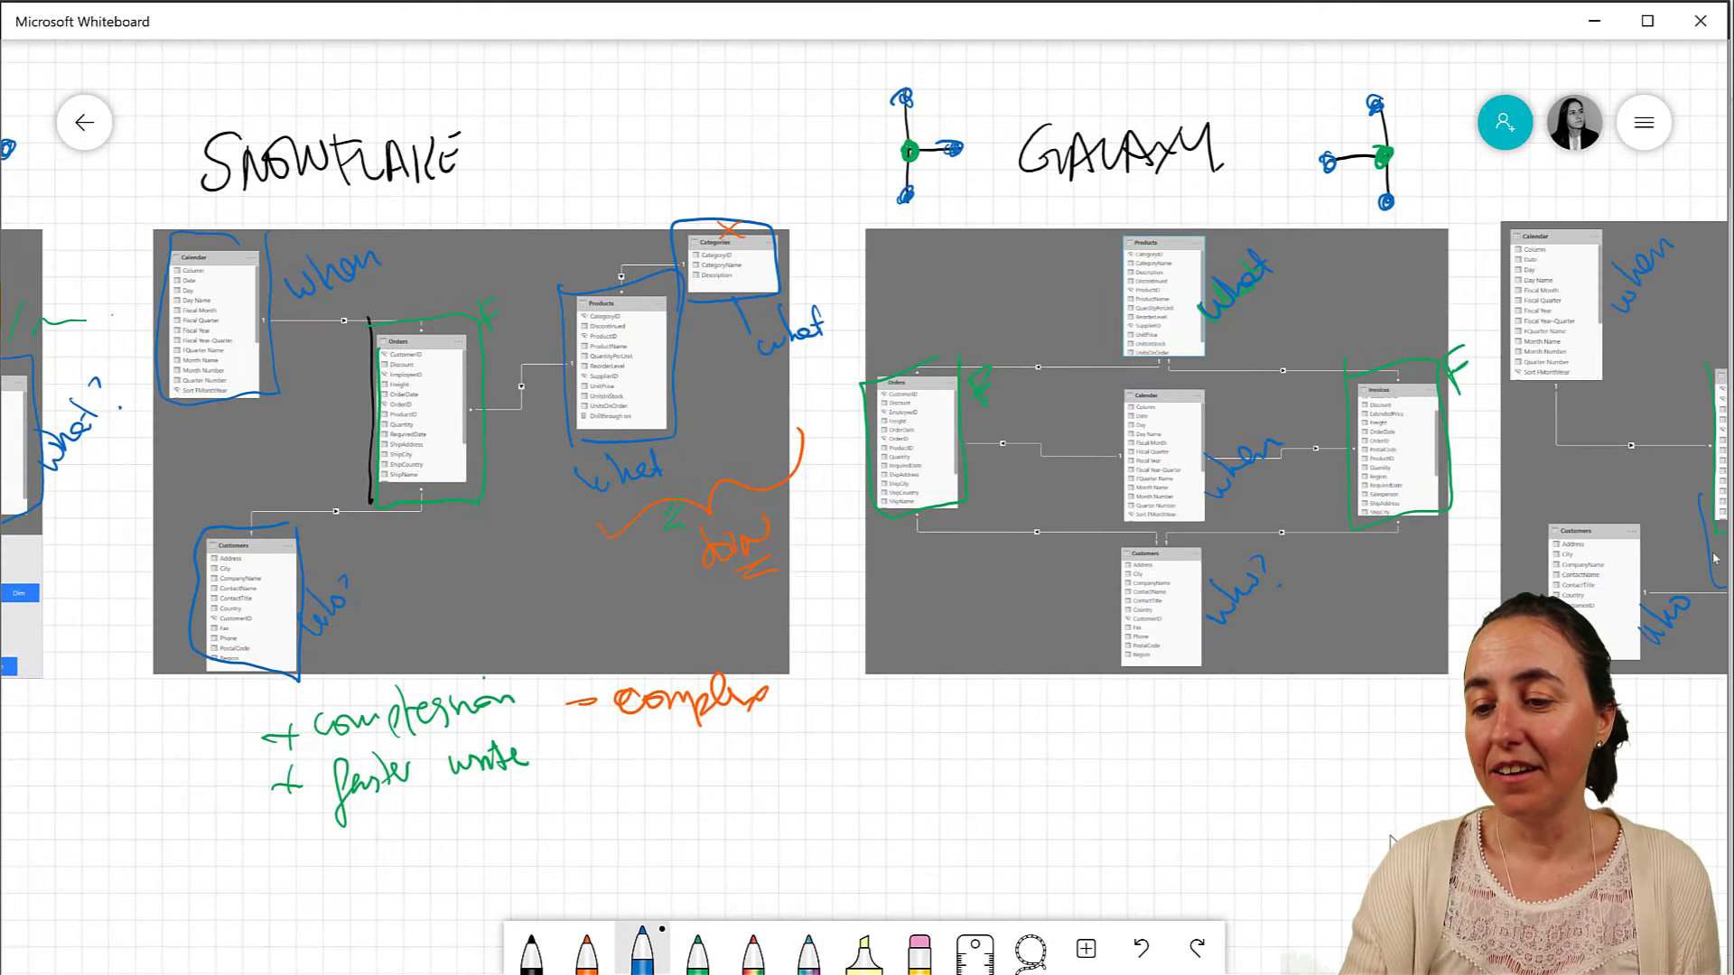
scroll(1714, 559, down, 3)
scroll(818, 542, up, 5)
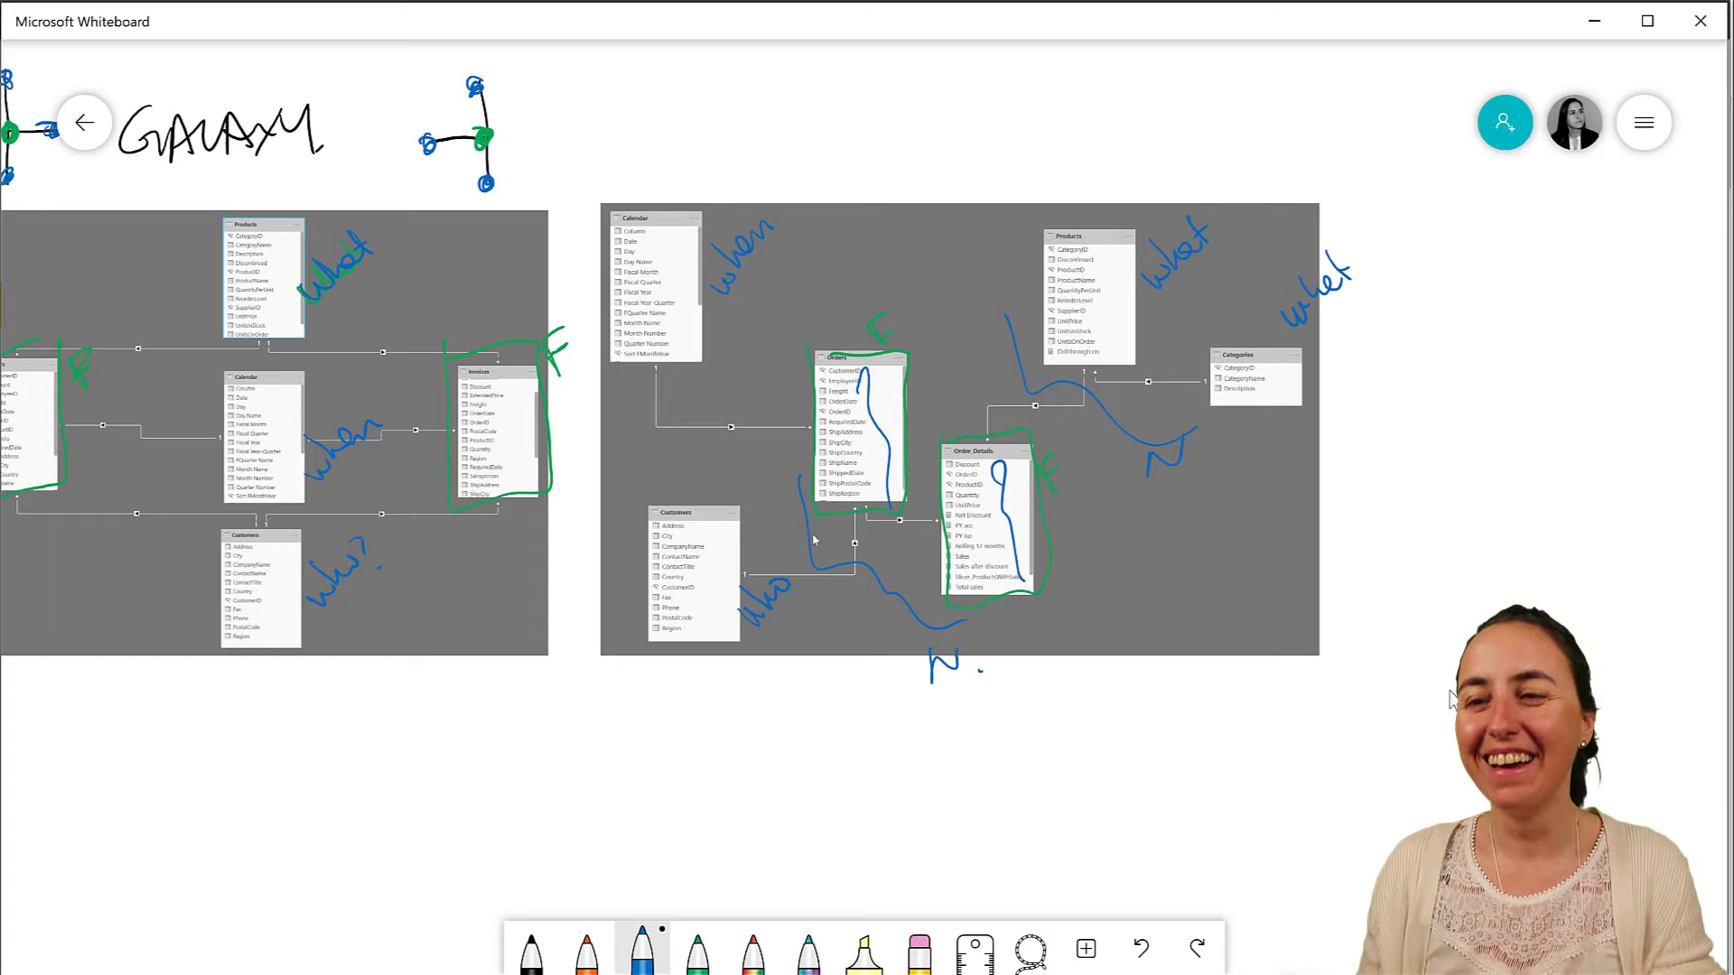
scroll(628, 475, right, 10)
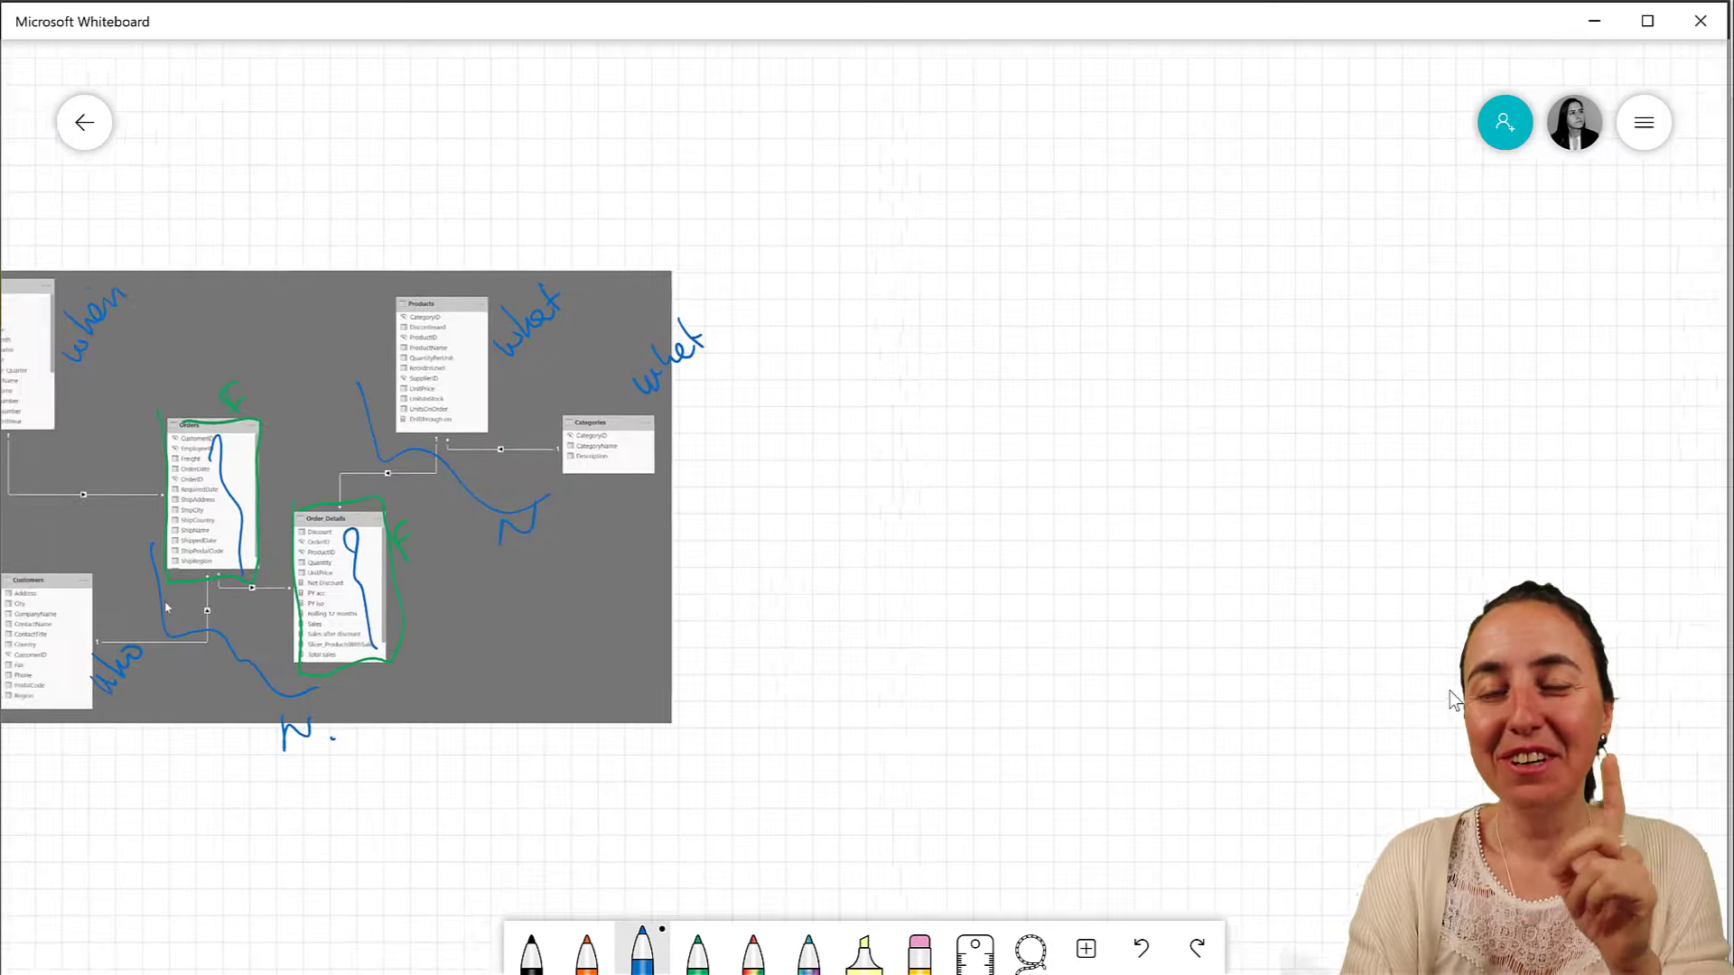
- Insert the a-lot-of-tables.jpg picture onto the board
click(1090, 953)
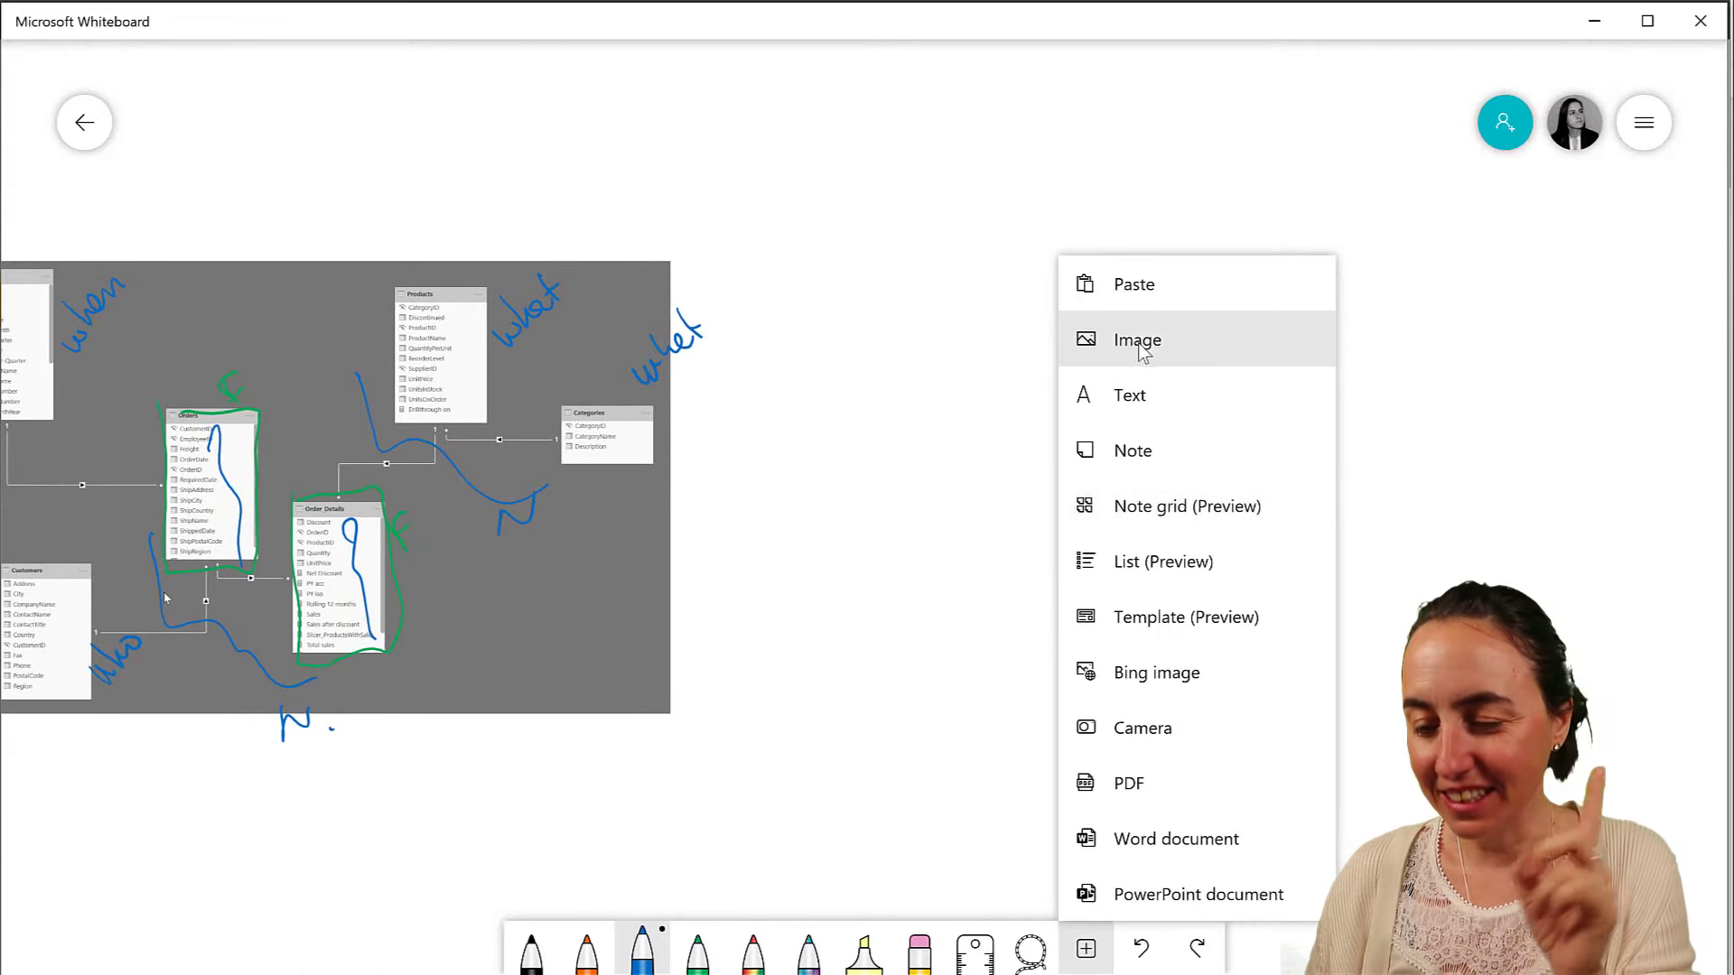
click(1140, 350)
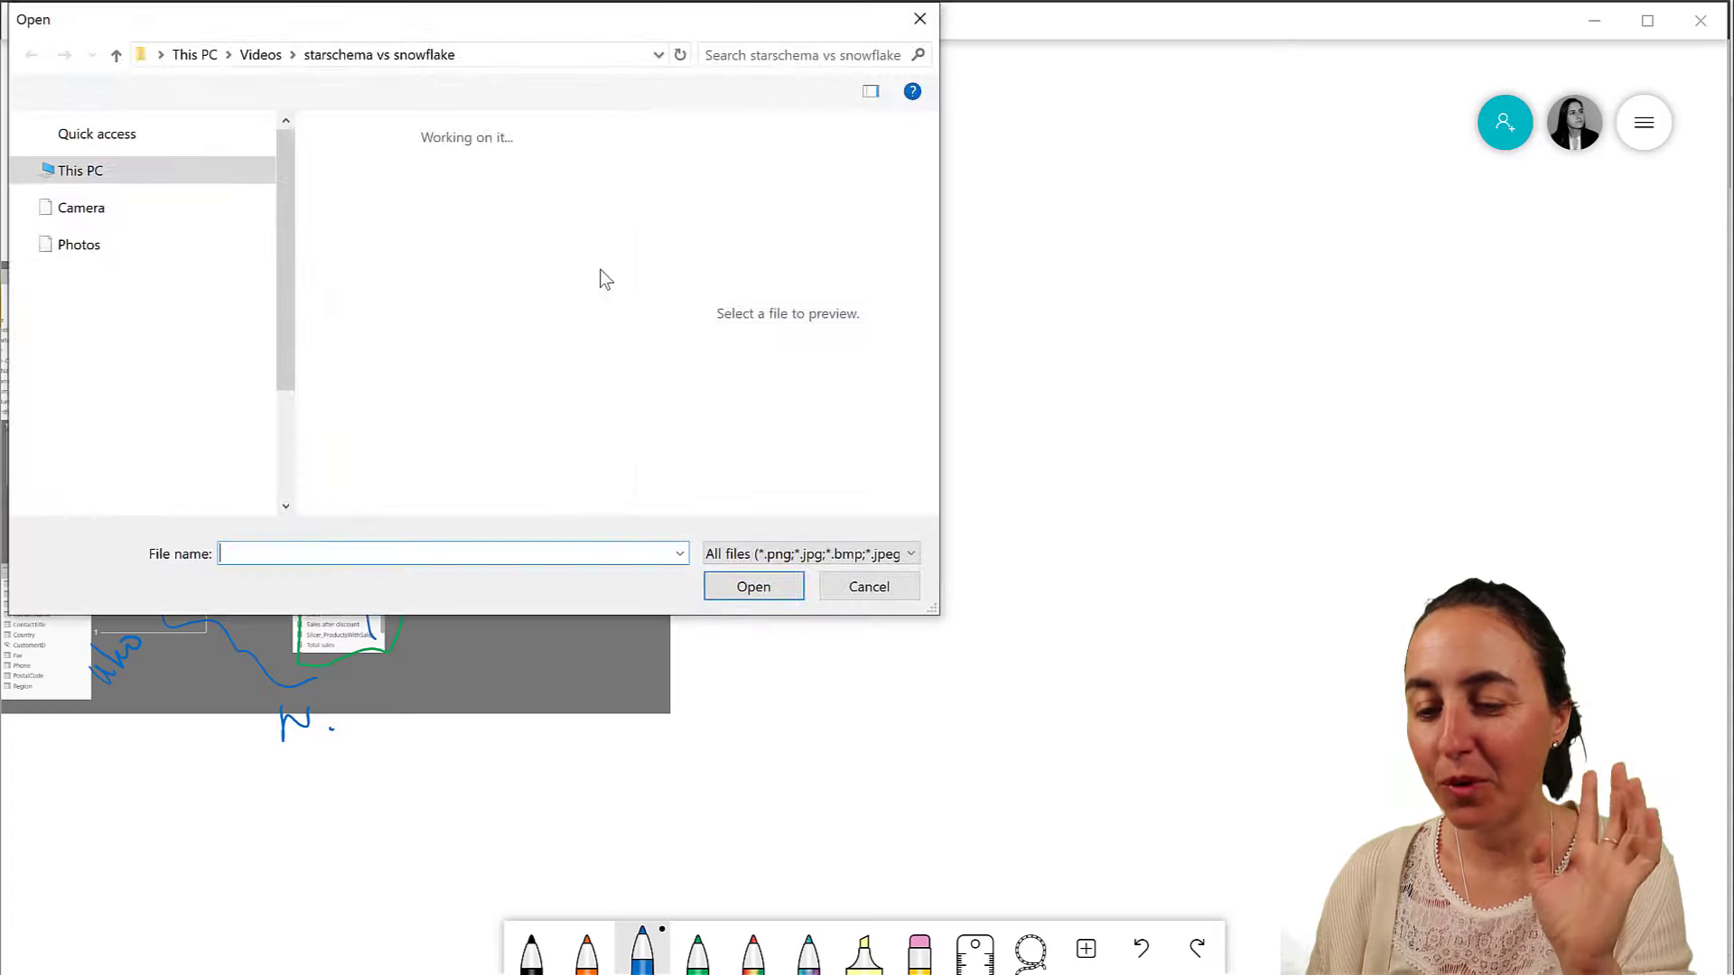
click(377, 176)
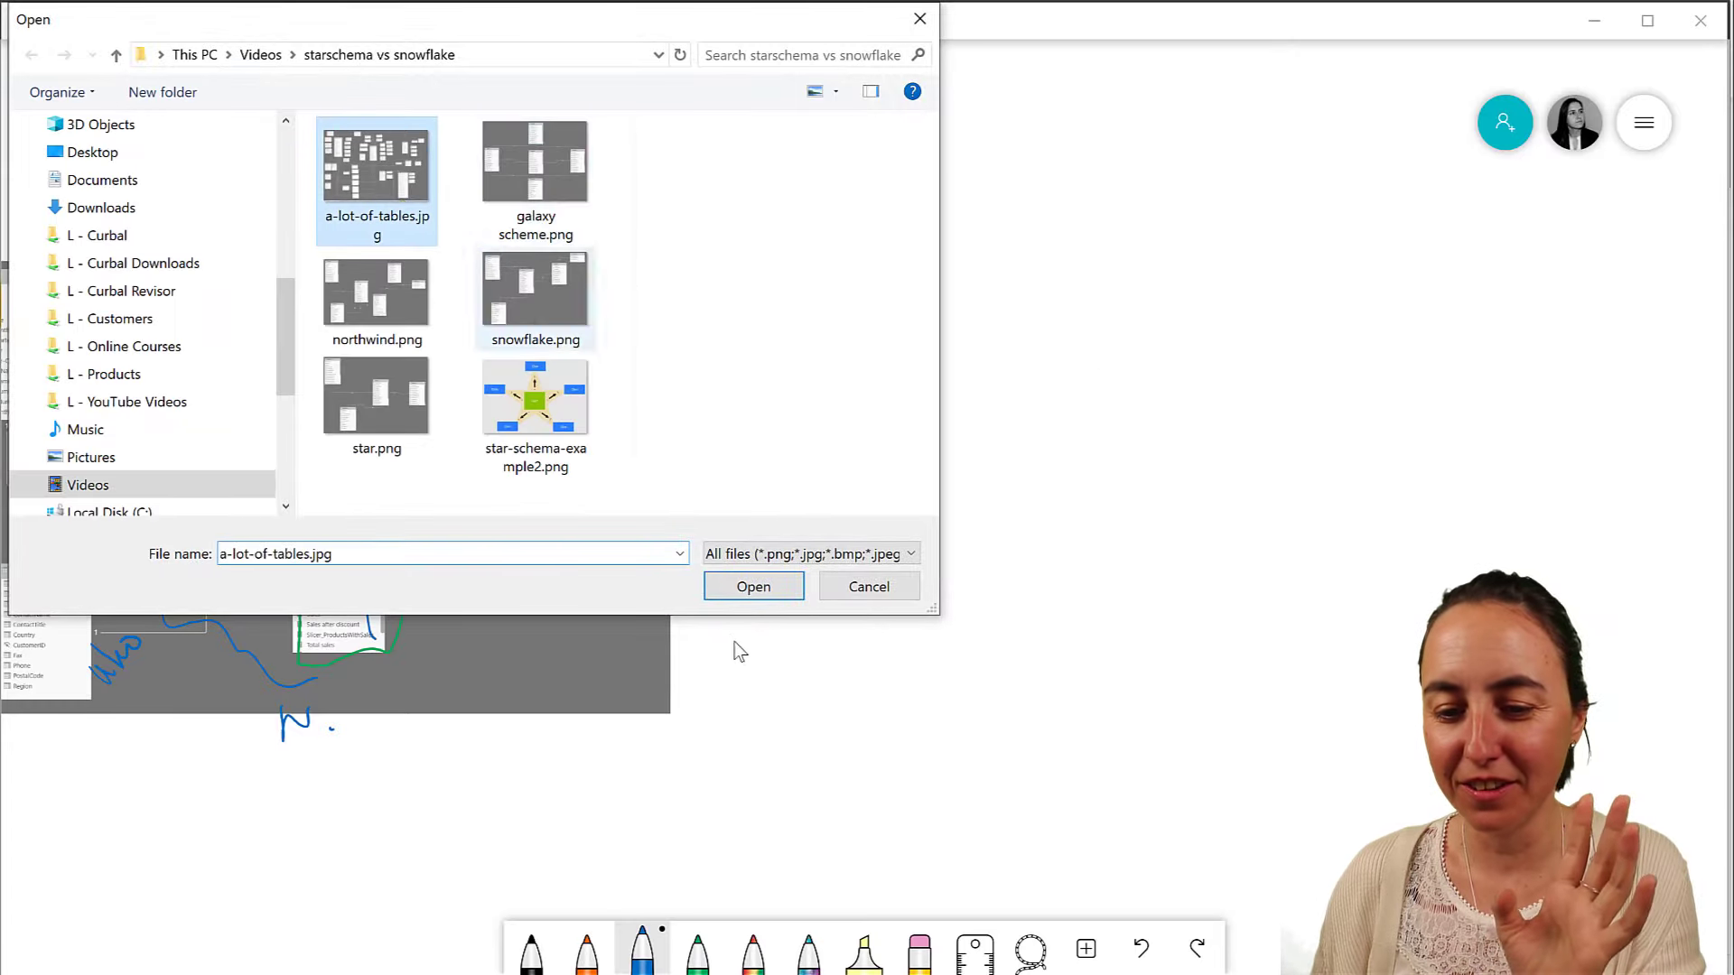
click(754, 589)
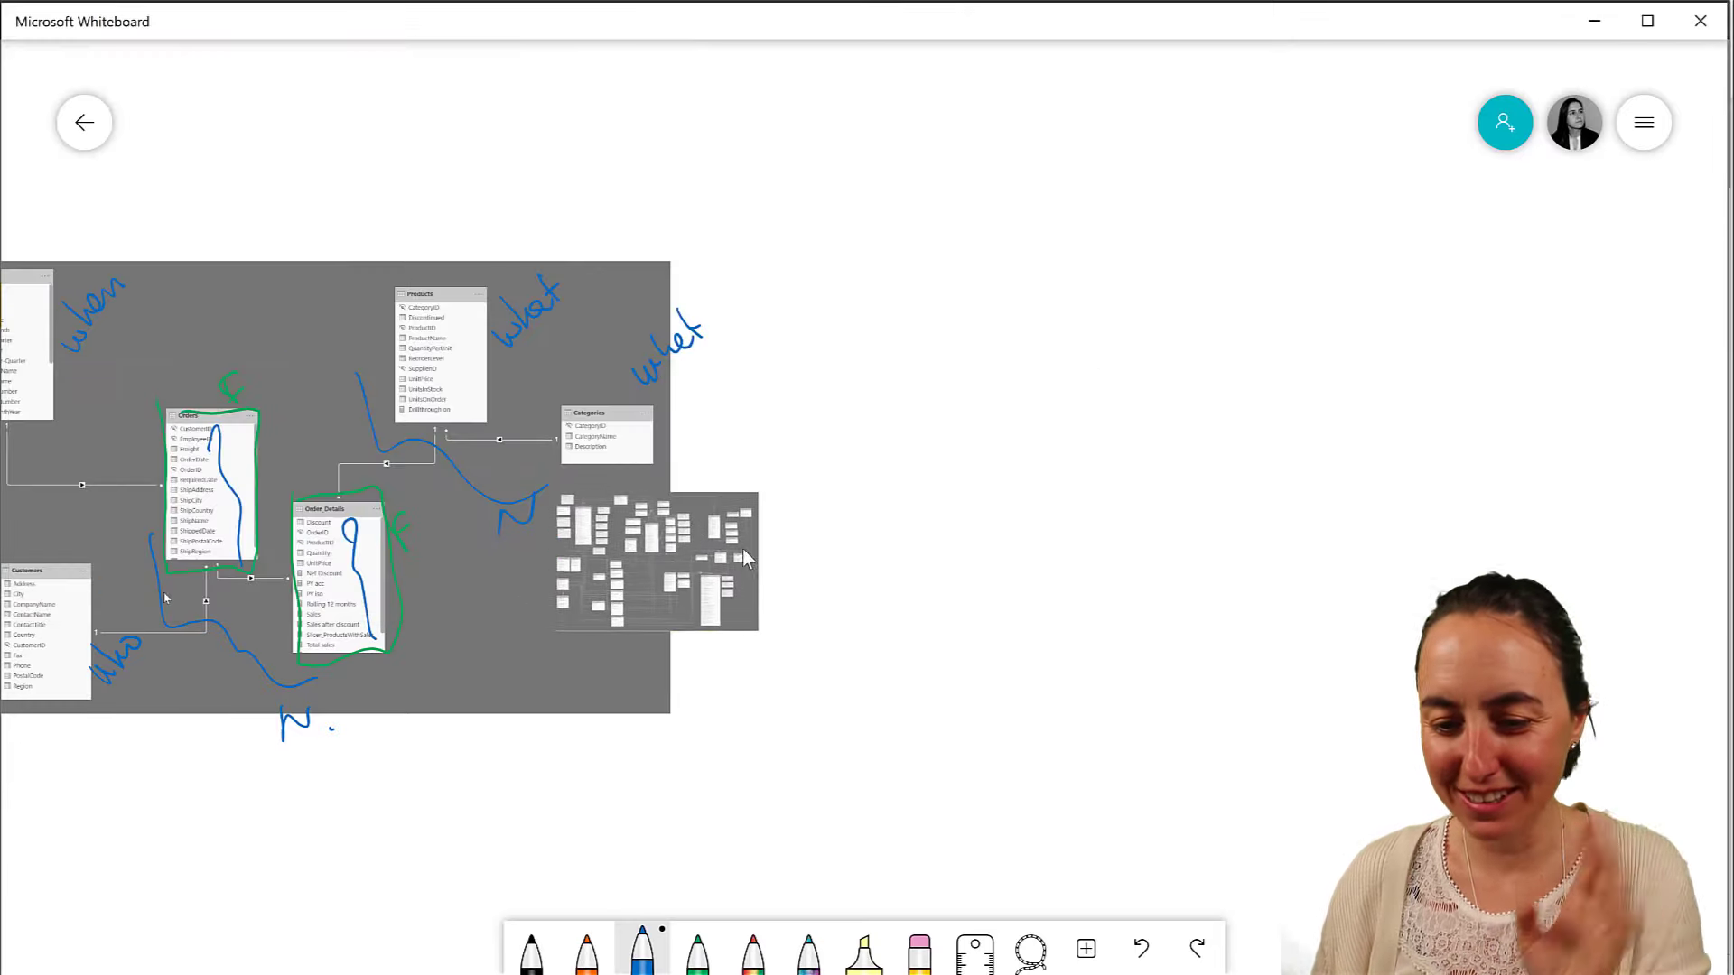
- Move the tables picture beside the Northwind diagram and enlarge it about three times
drag(920, 358, 831, 334)
drag(1022, 475, 1160, 631)
click(1270, 798)
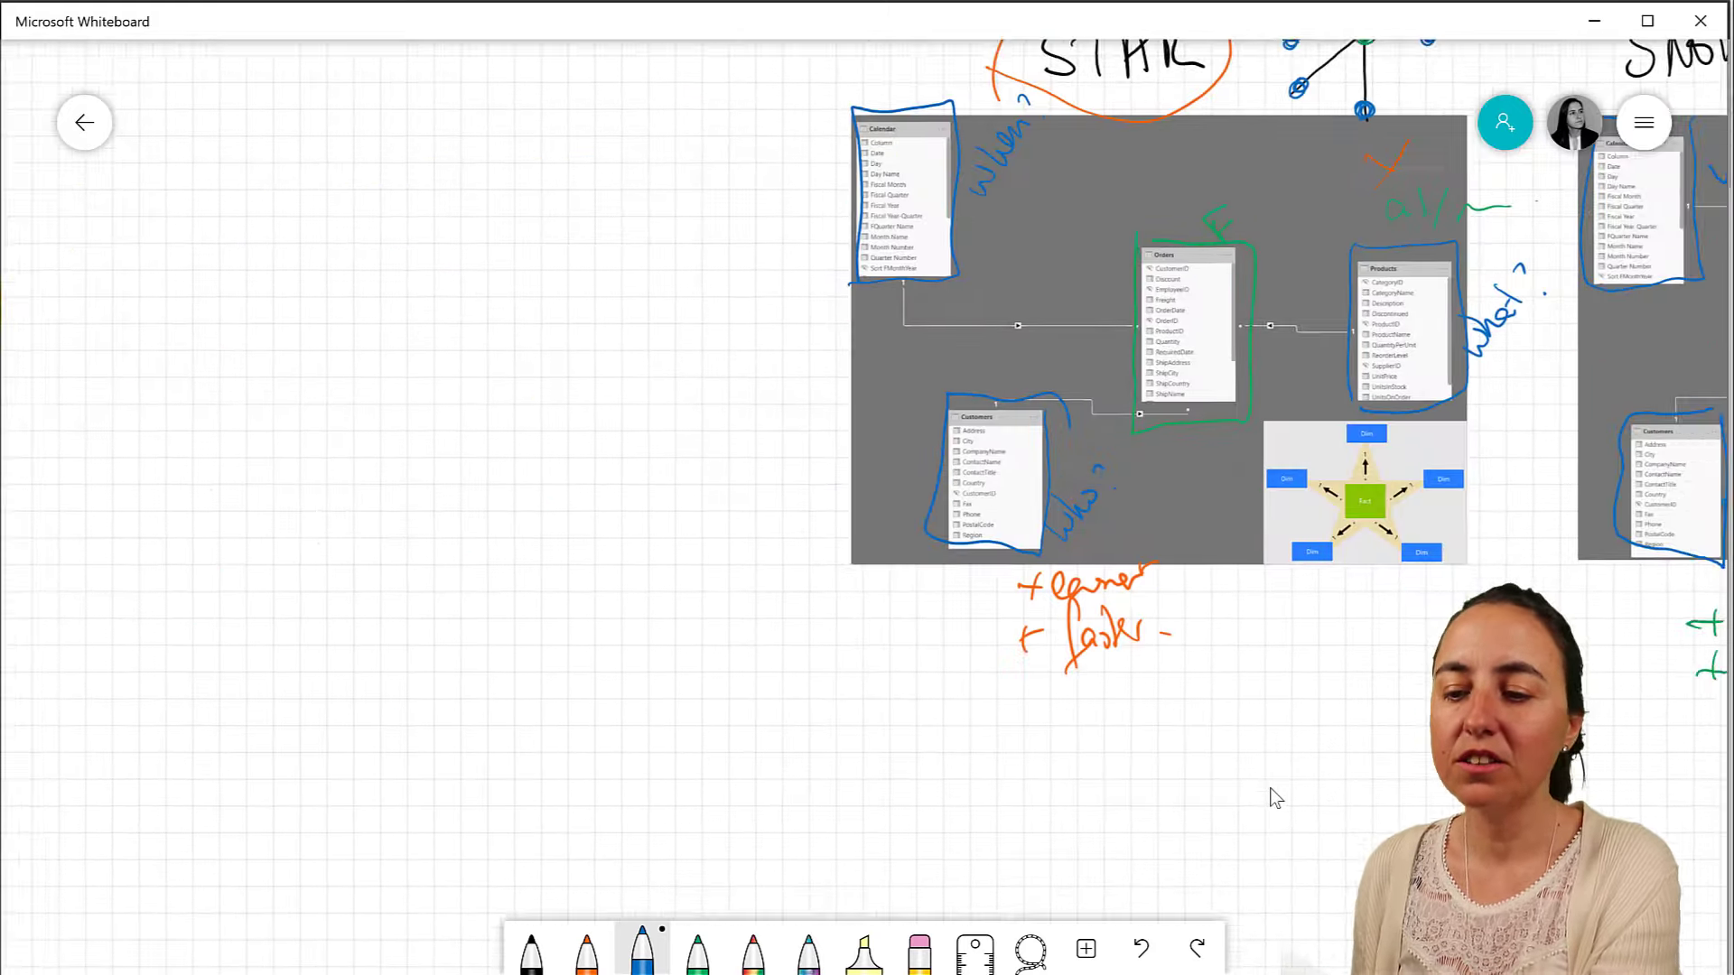
- Scroll back and forth across the Star, Snowflake and Galaxy diagrams
scroll(1273, 798, right, 8)
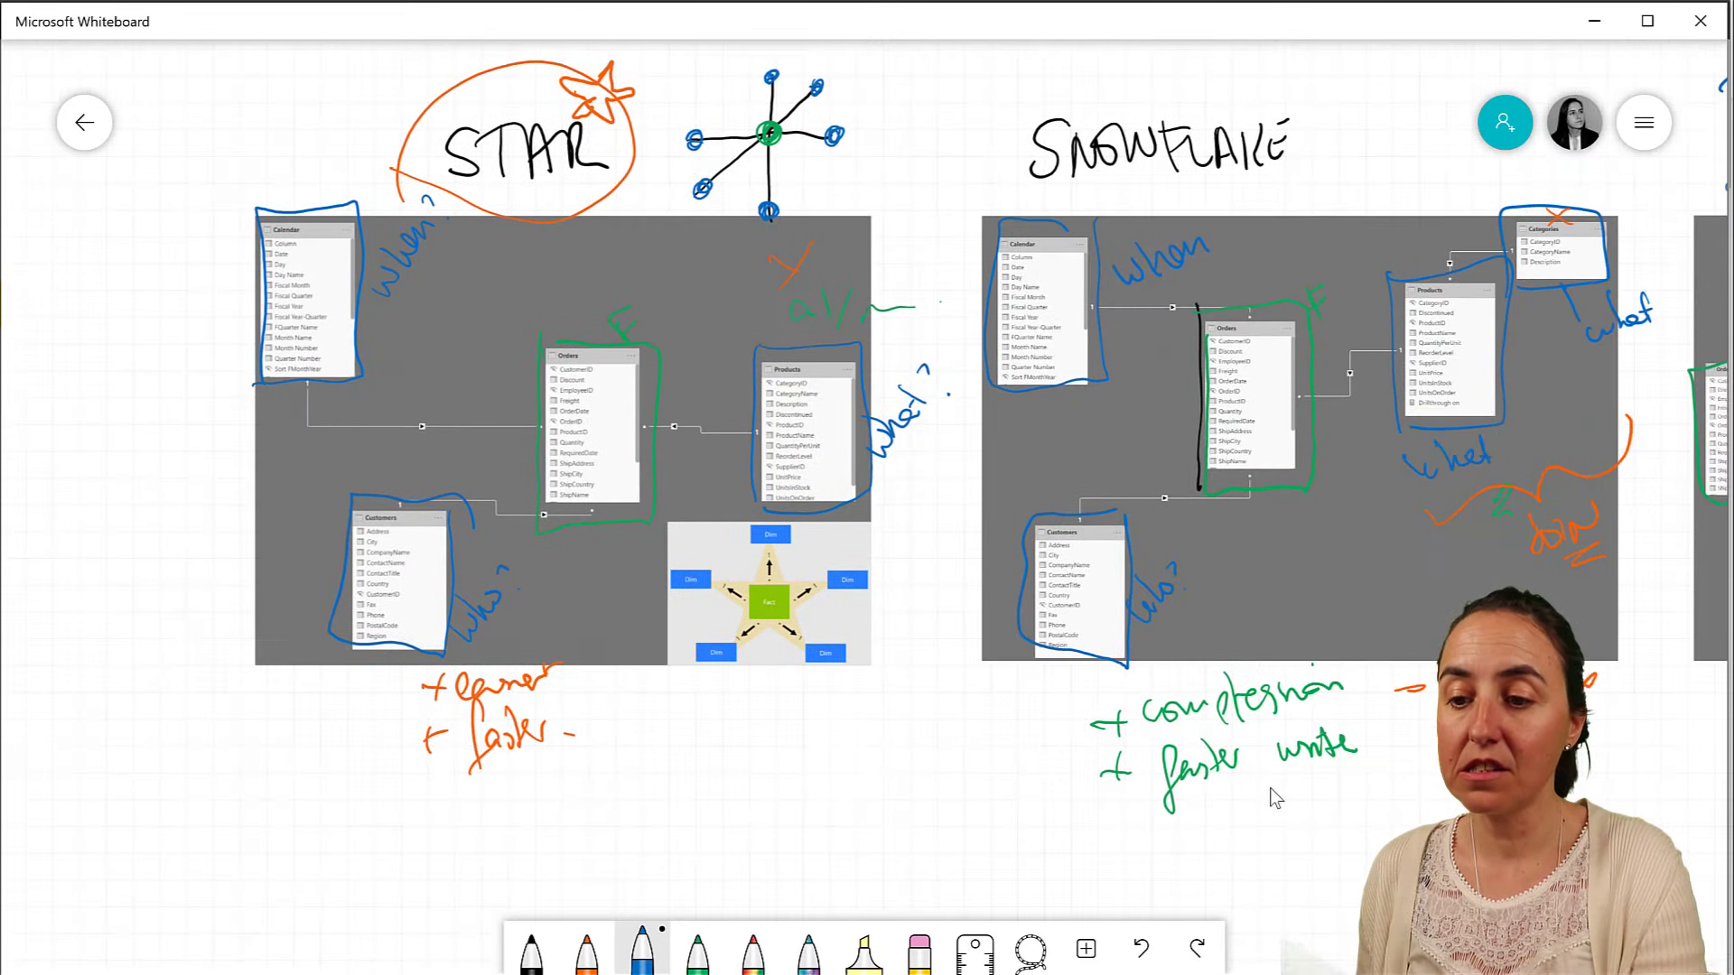
scroll(1274, 797, right, 11)
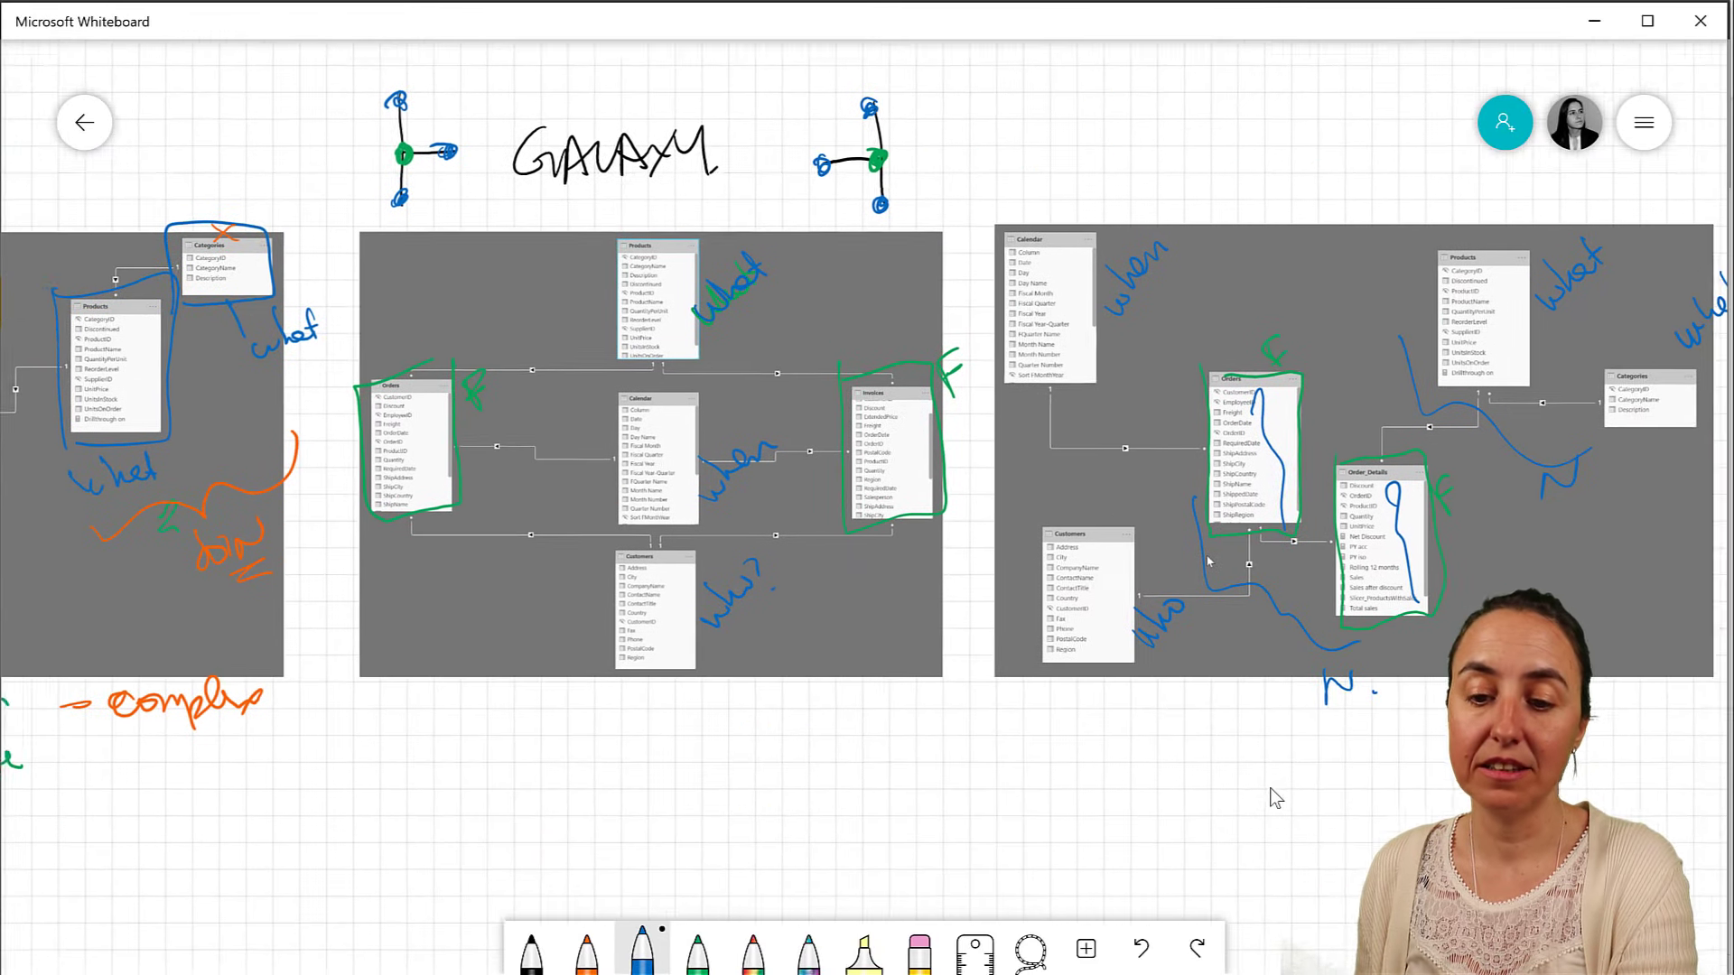
scroll(1273, 798, left, 2)
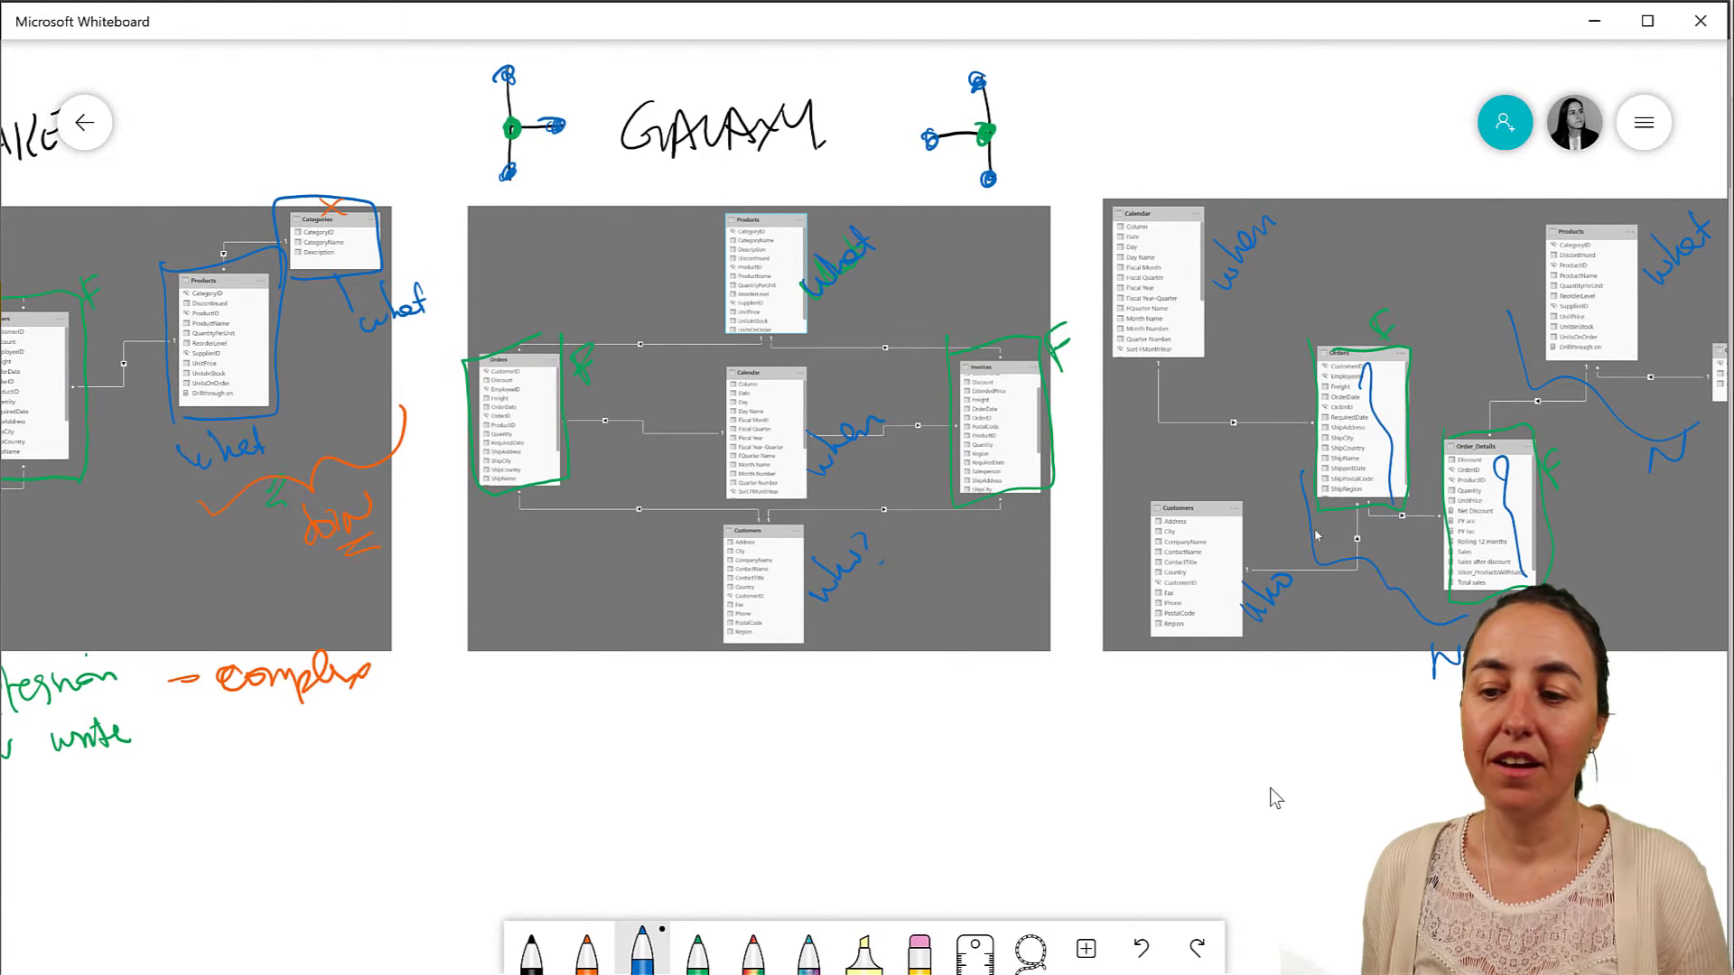
scroll(1274, 798, right, 12)
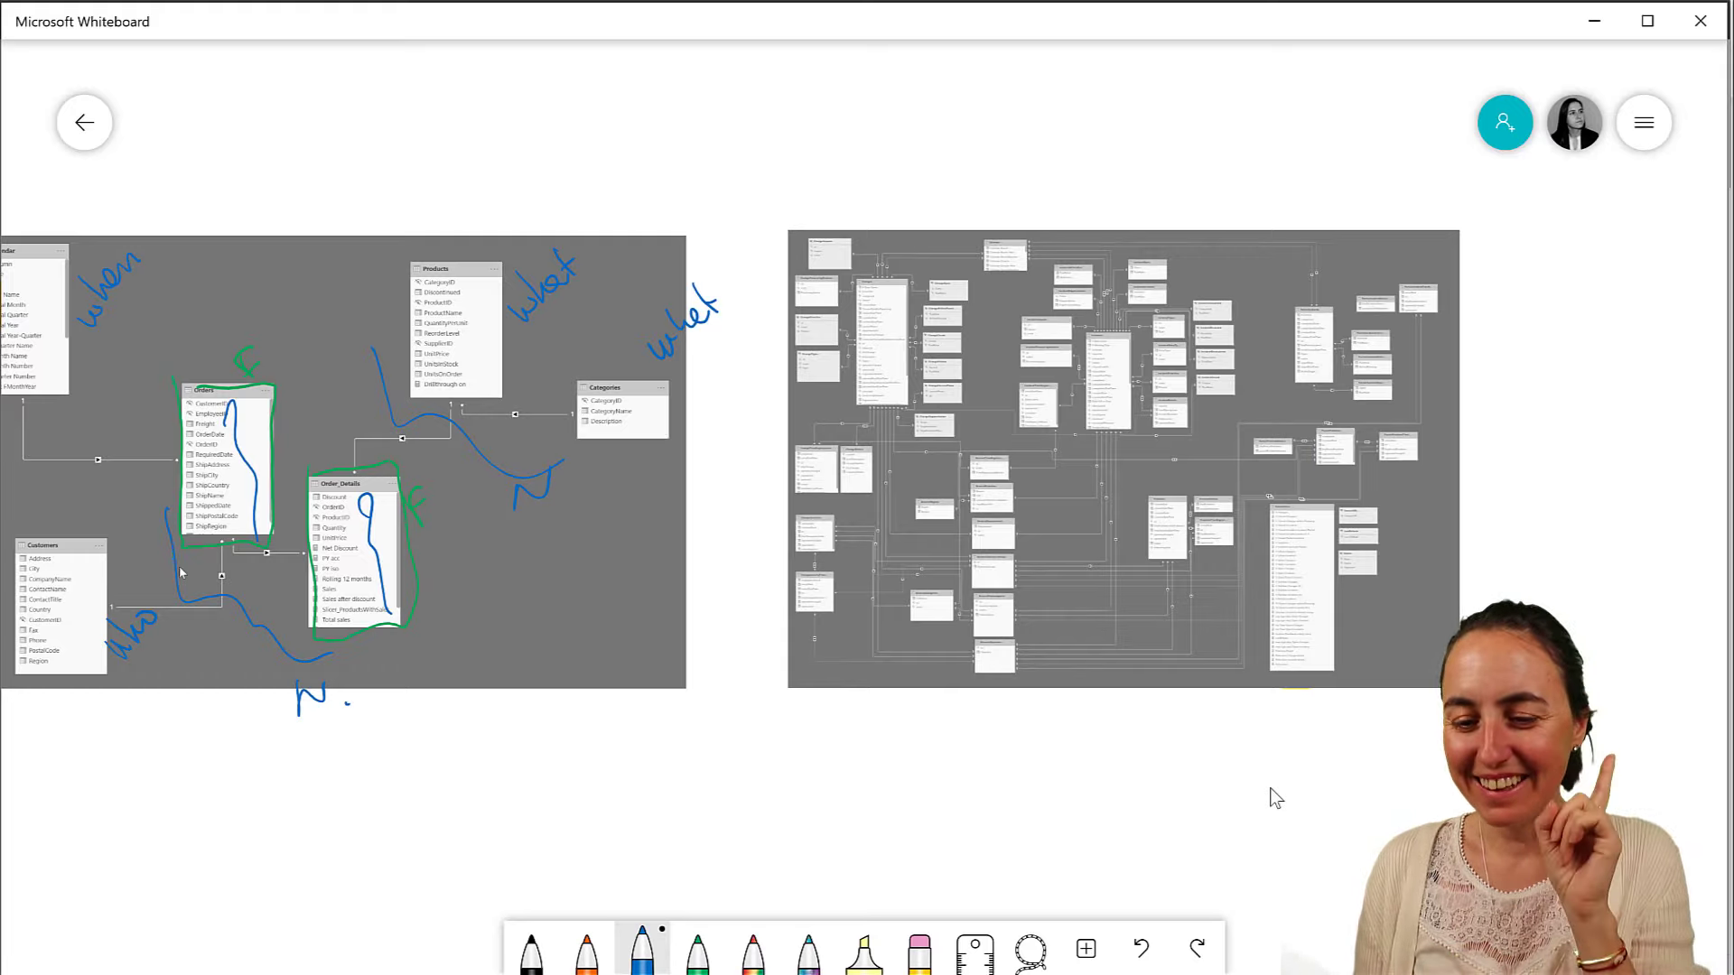
scroll(1275, 799, left, 5)
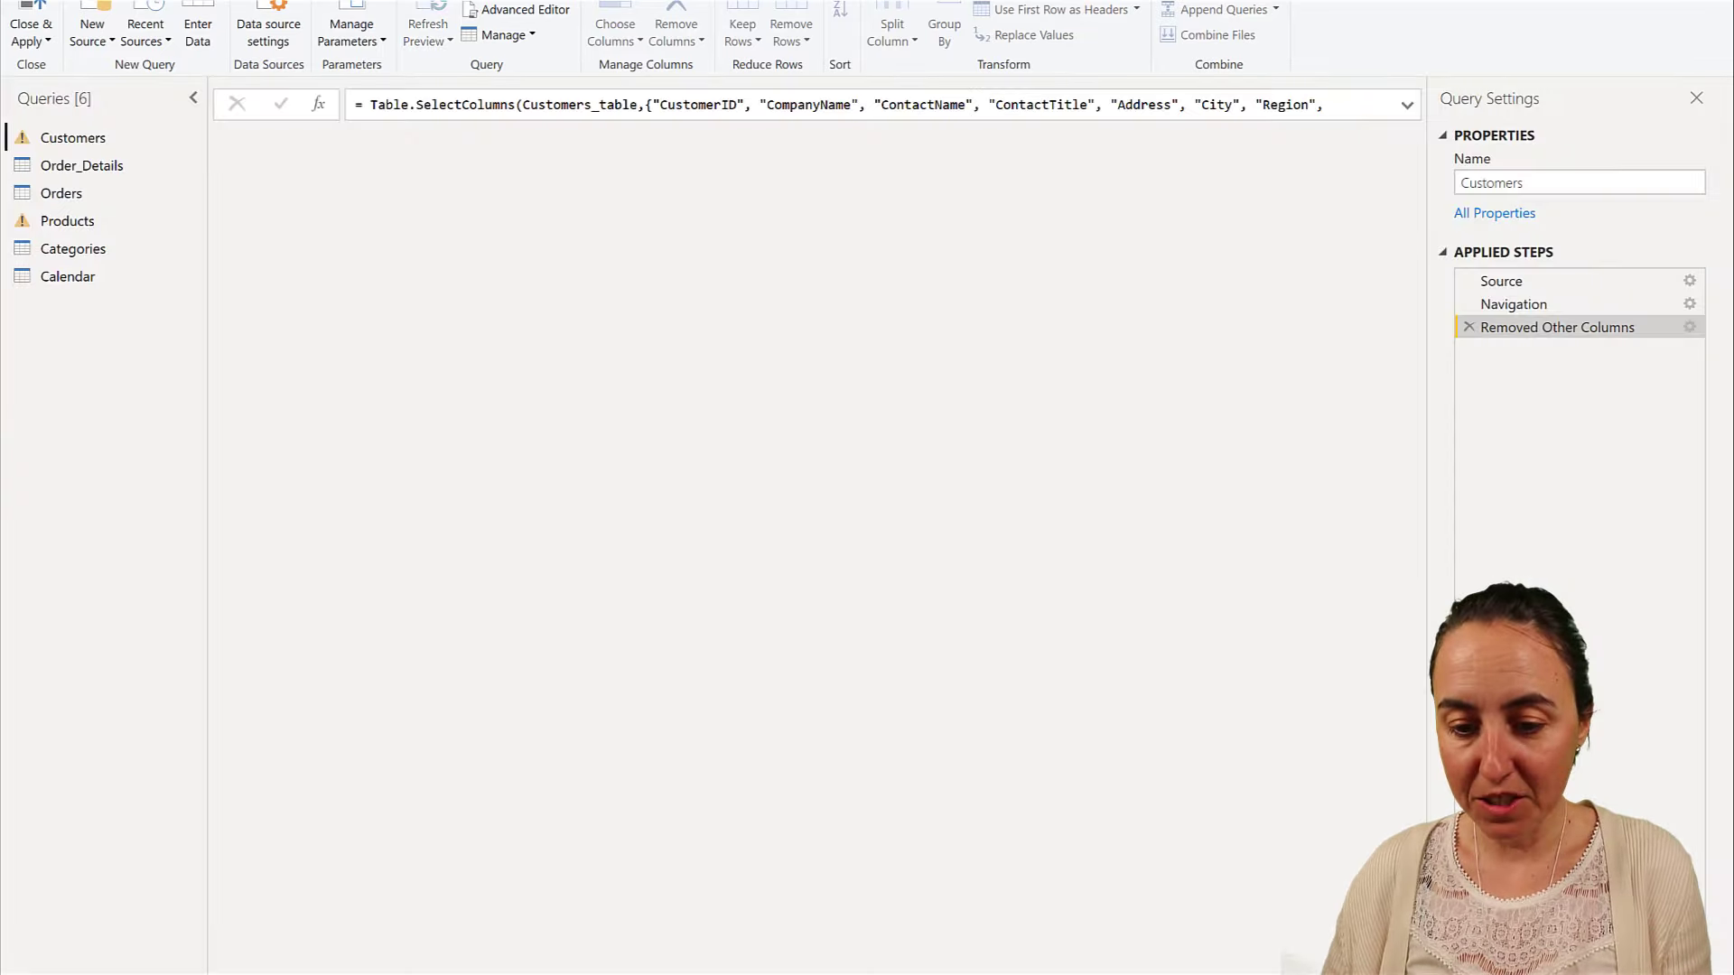
- Switch from the Power BI model view to the Power Query Editor window
click(215, 934)
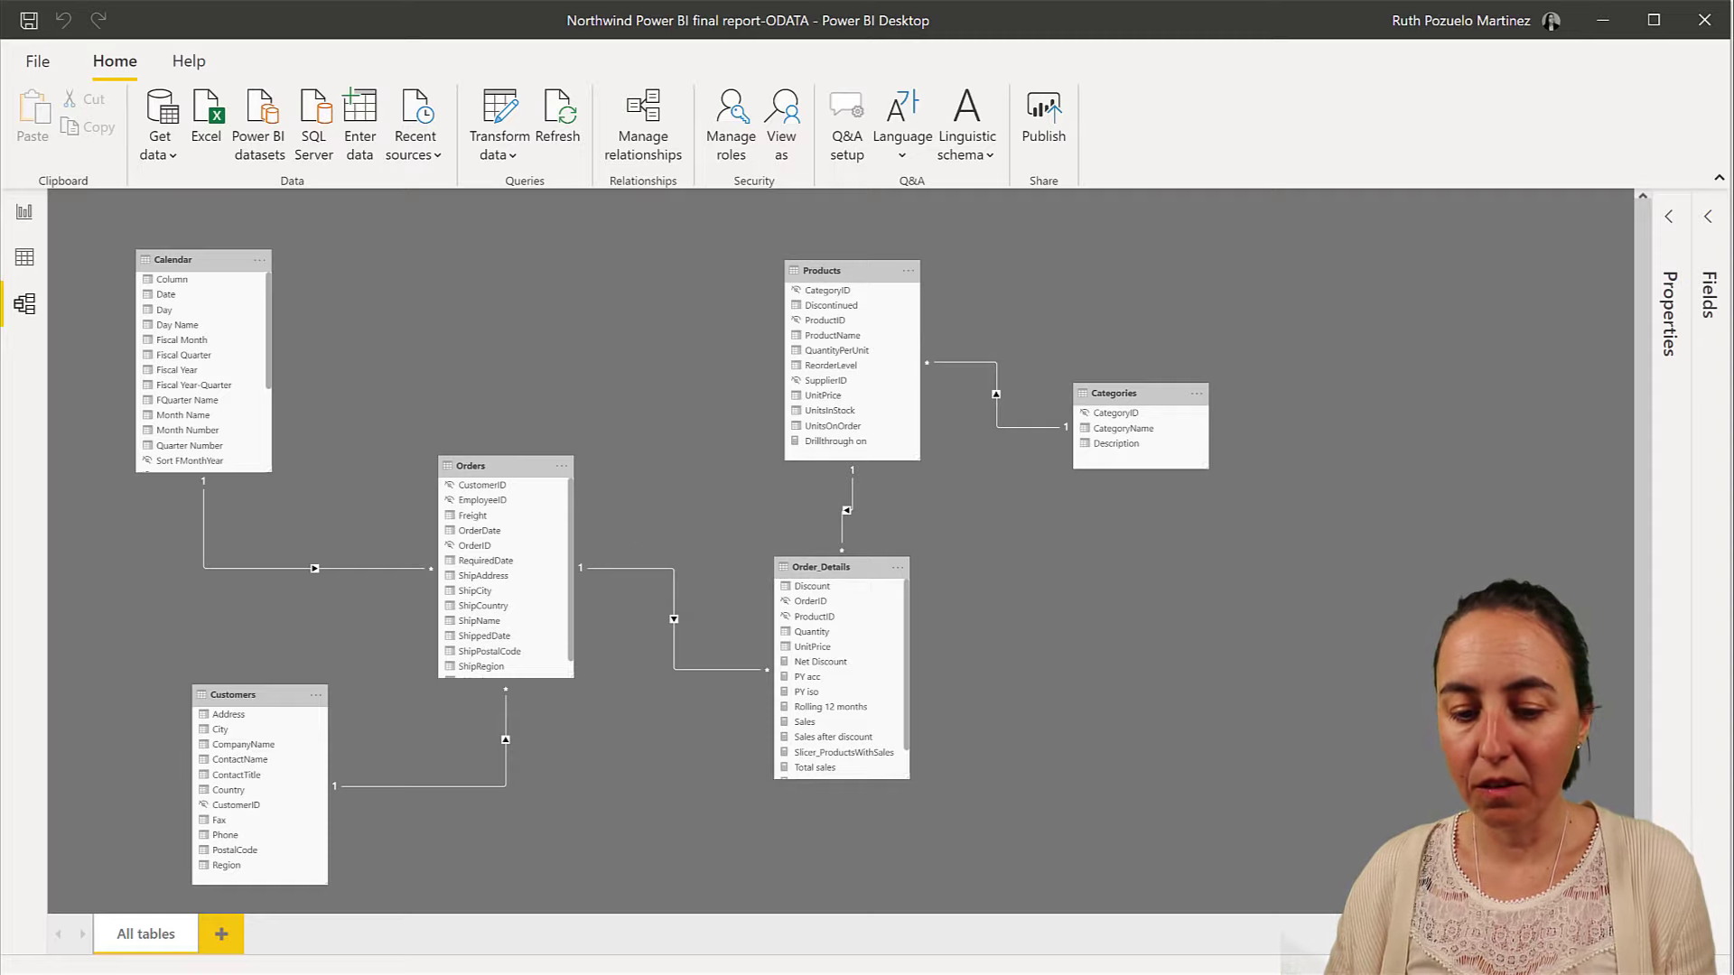
mouse_move(307, 963)
click(445, 921)
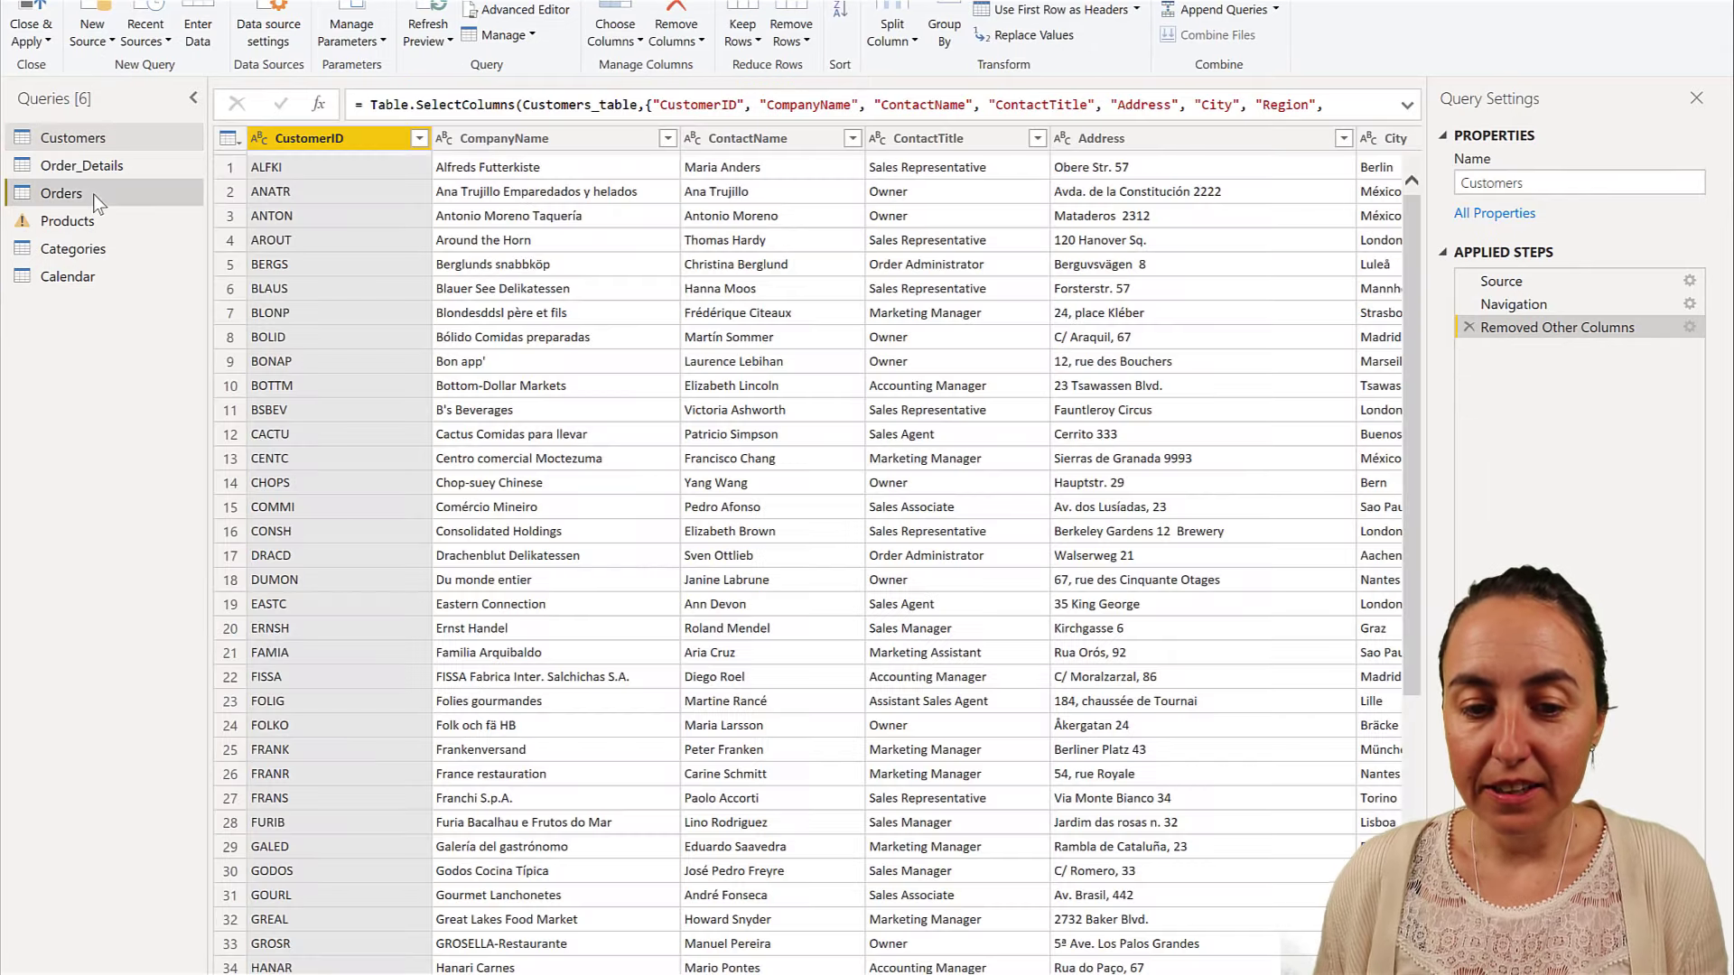
- In the Orders query, delete the Sorted Rows and Removed Other Columns steps
click(94, 194)
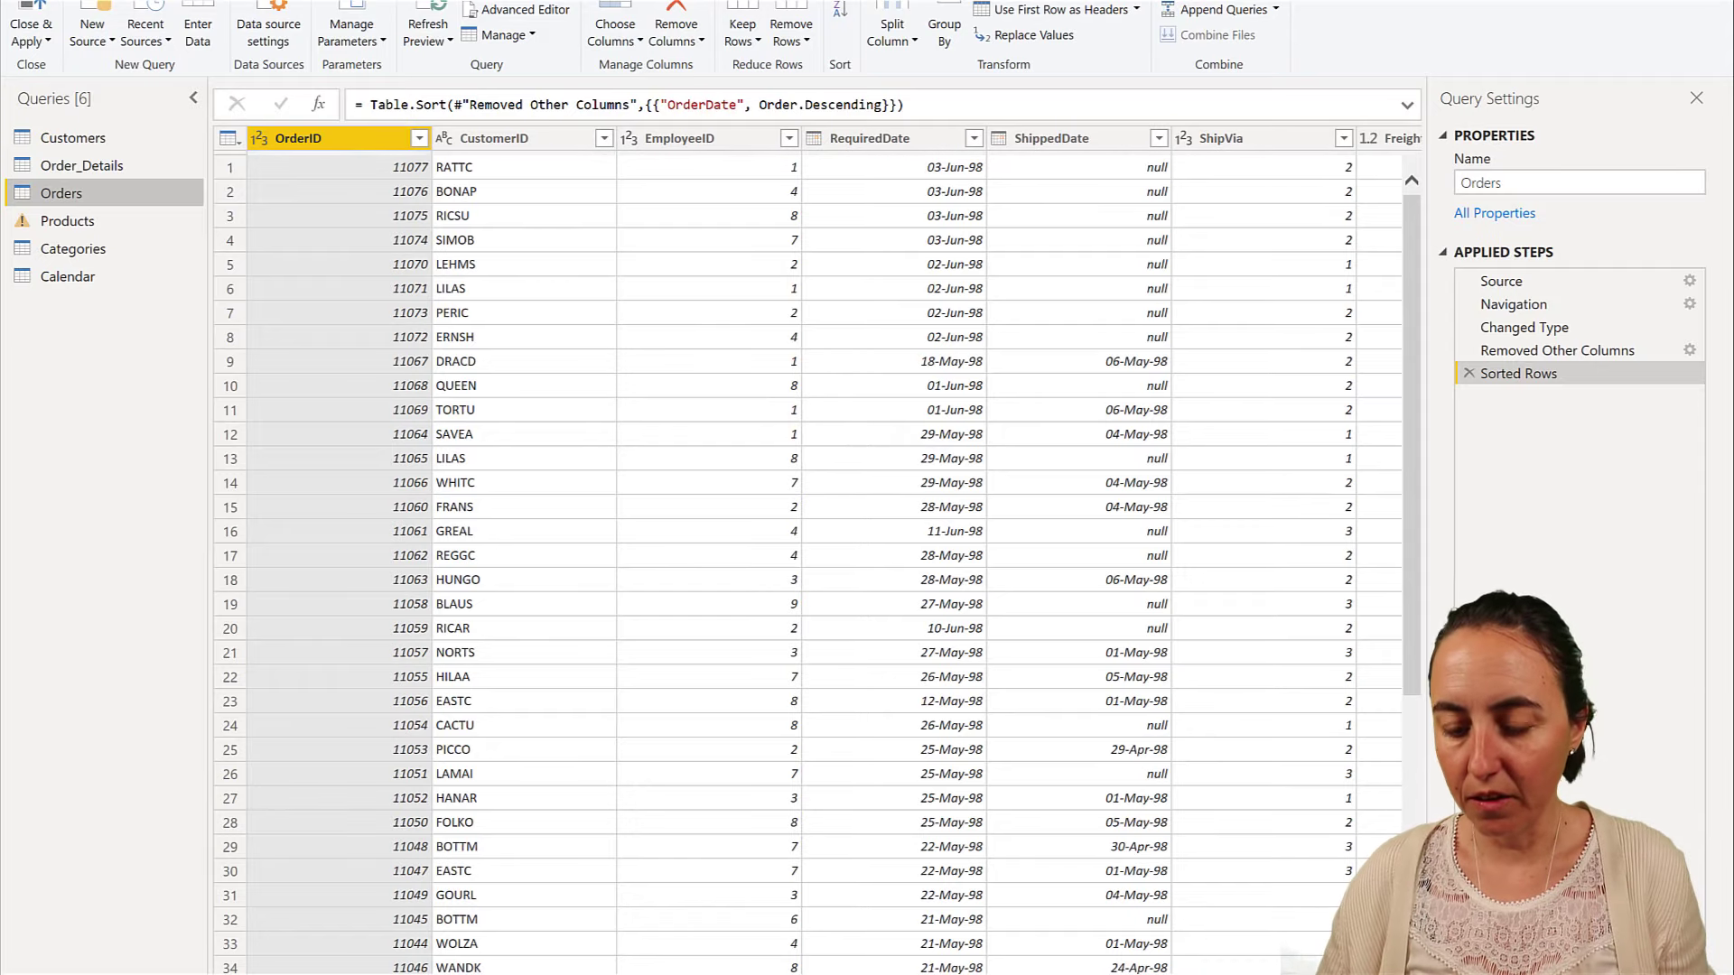
scroll(835, 541, right, 10)
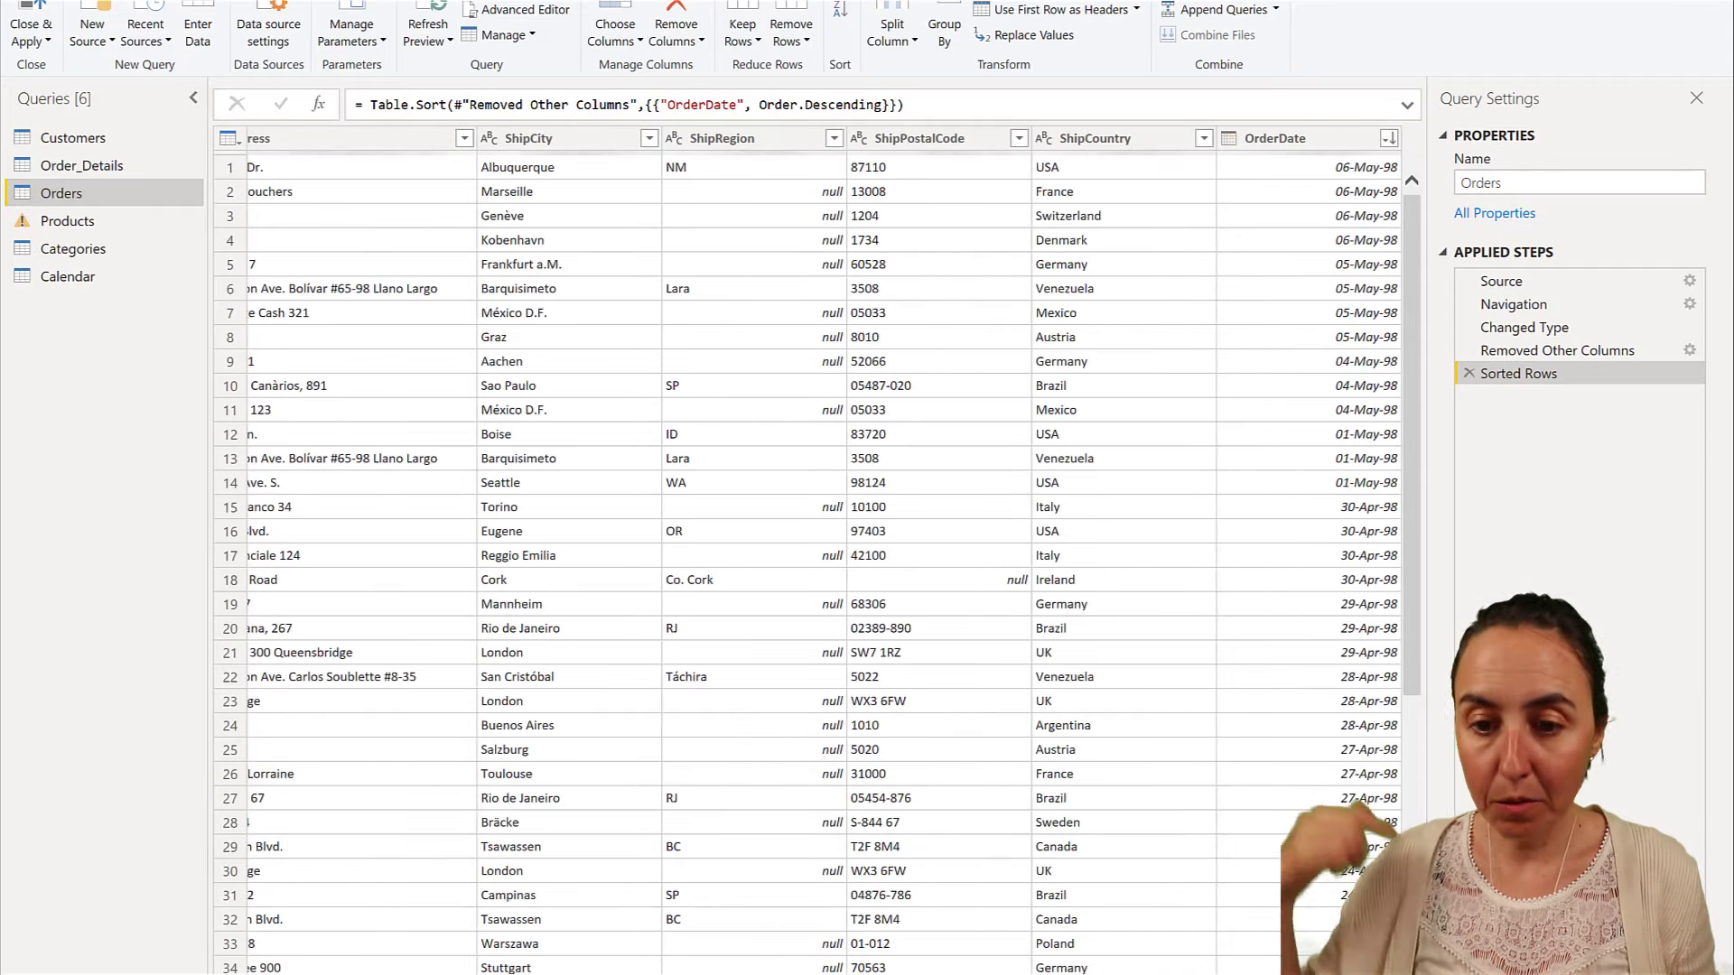
scroll(825, 563, left, 5)
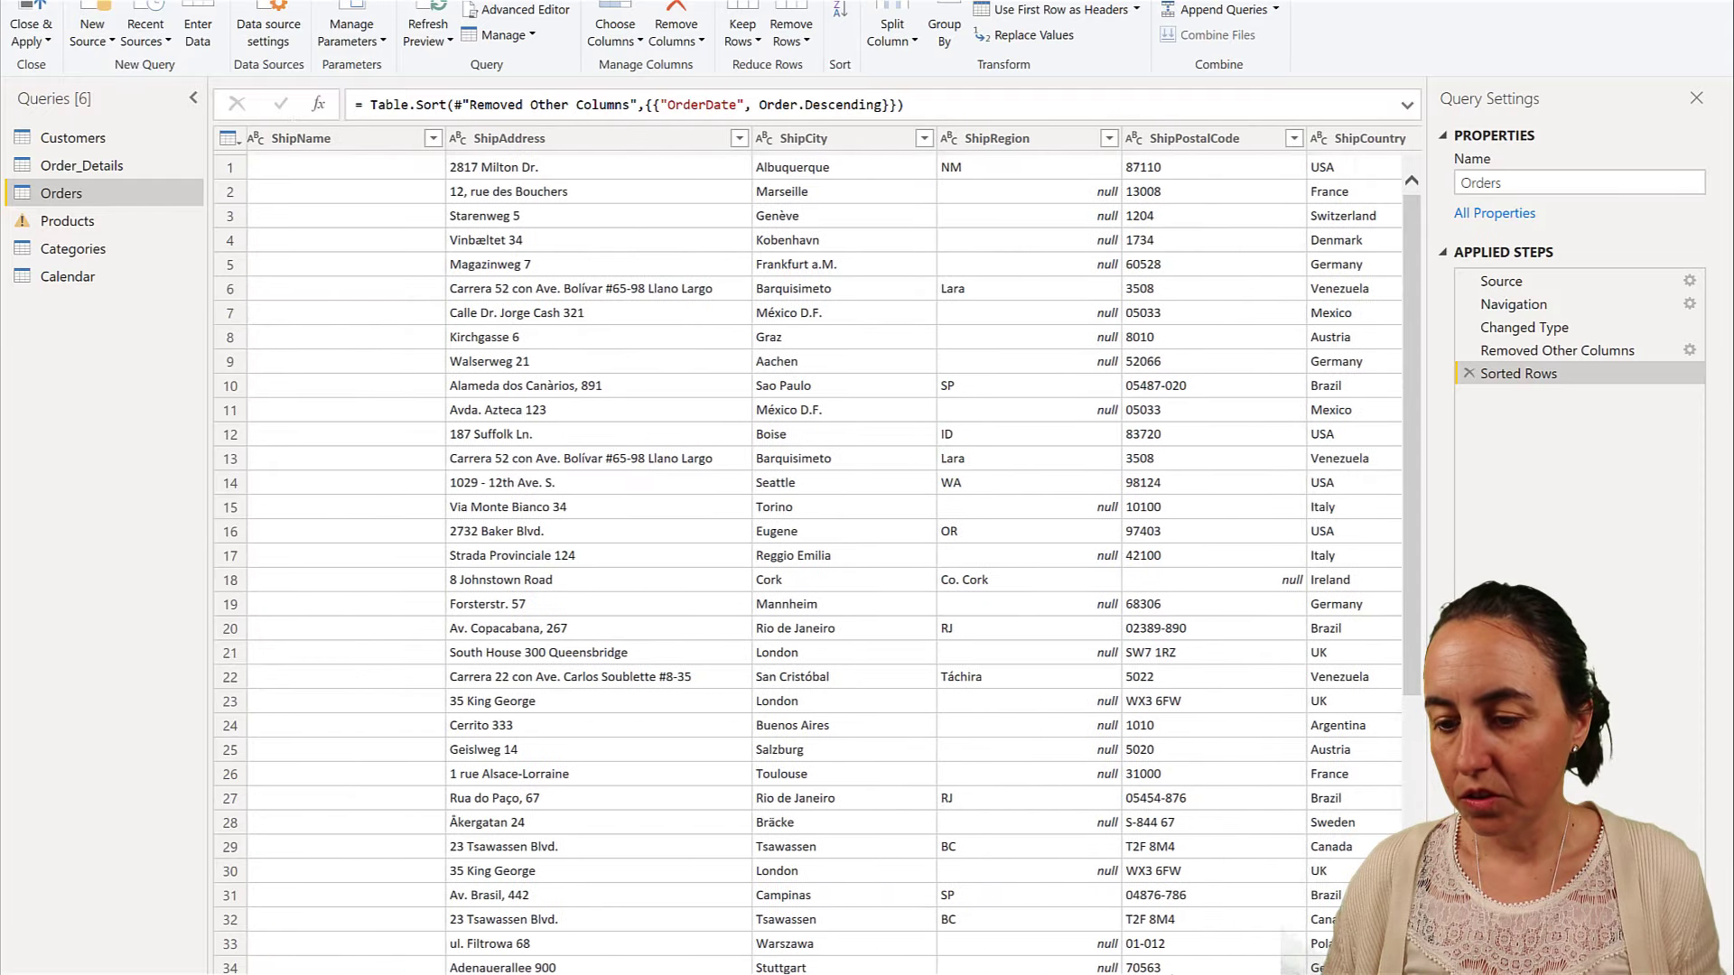
scroll(713, 964, left, 10)
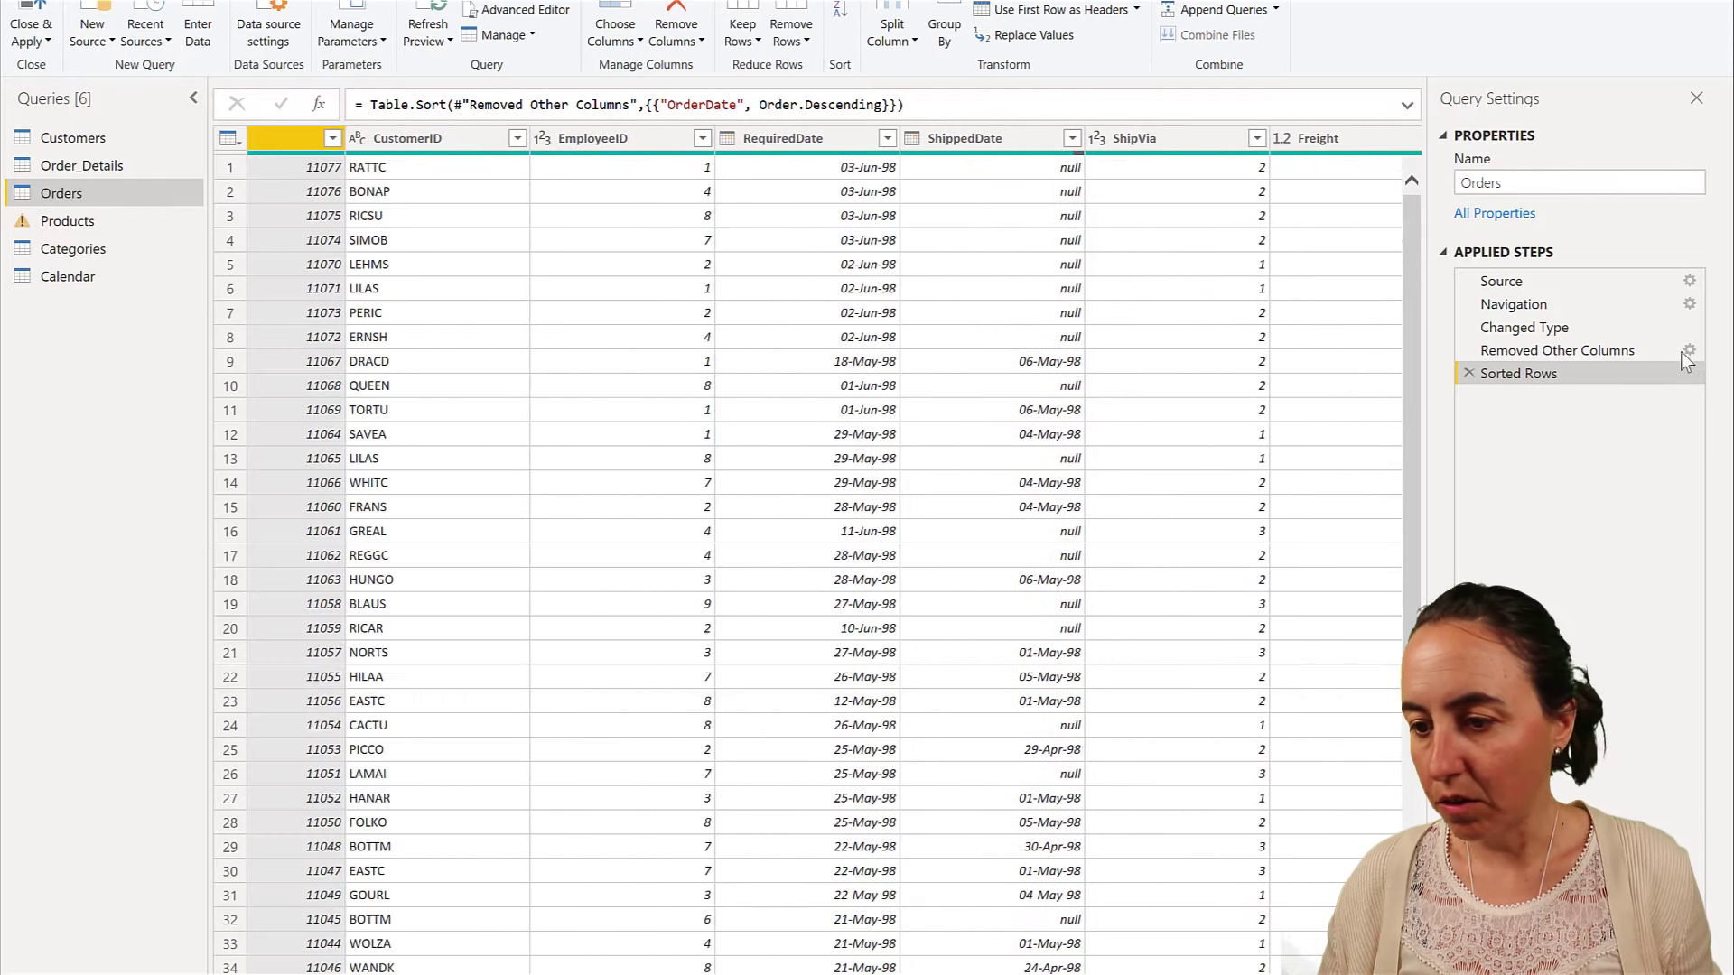
click(1571, 329)
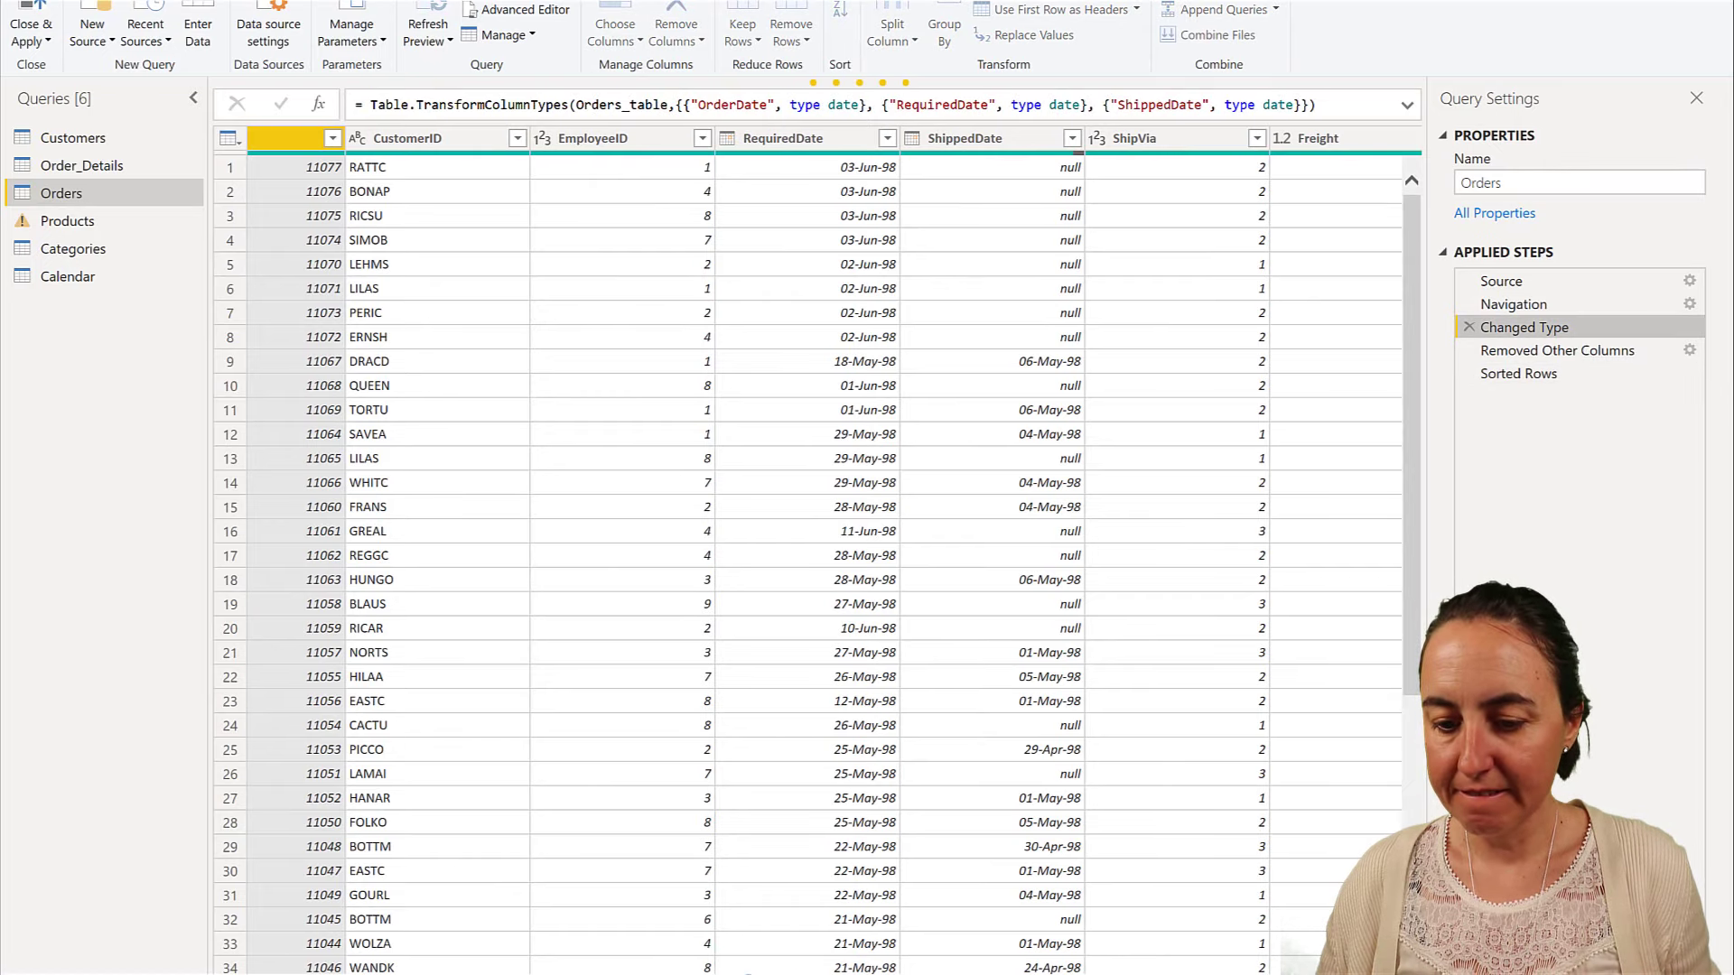
click(1469, 374)
click(1469, 352)
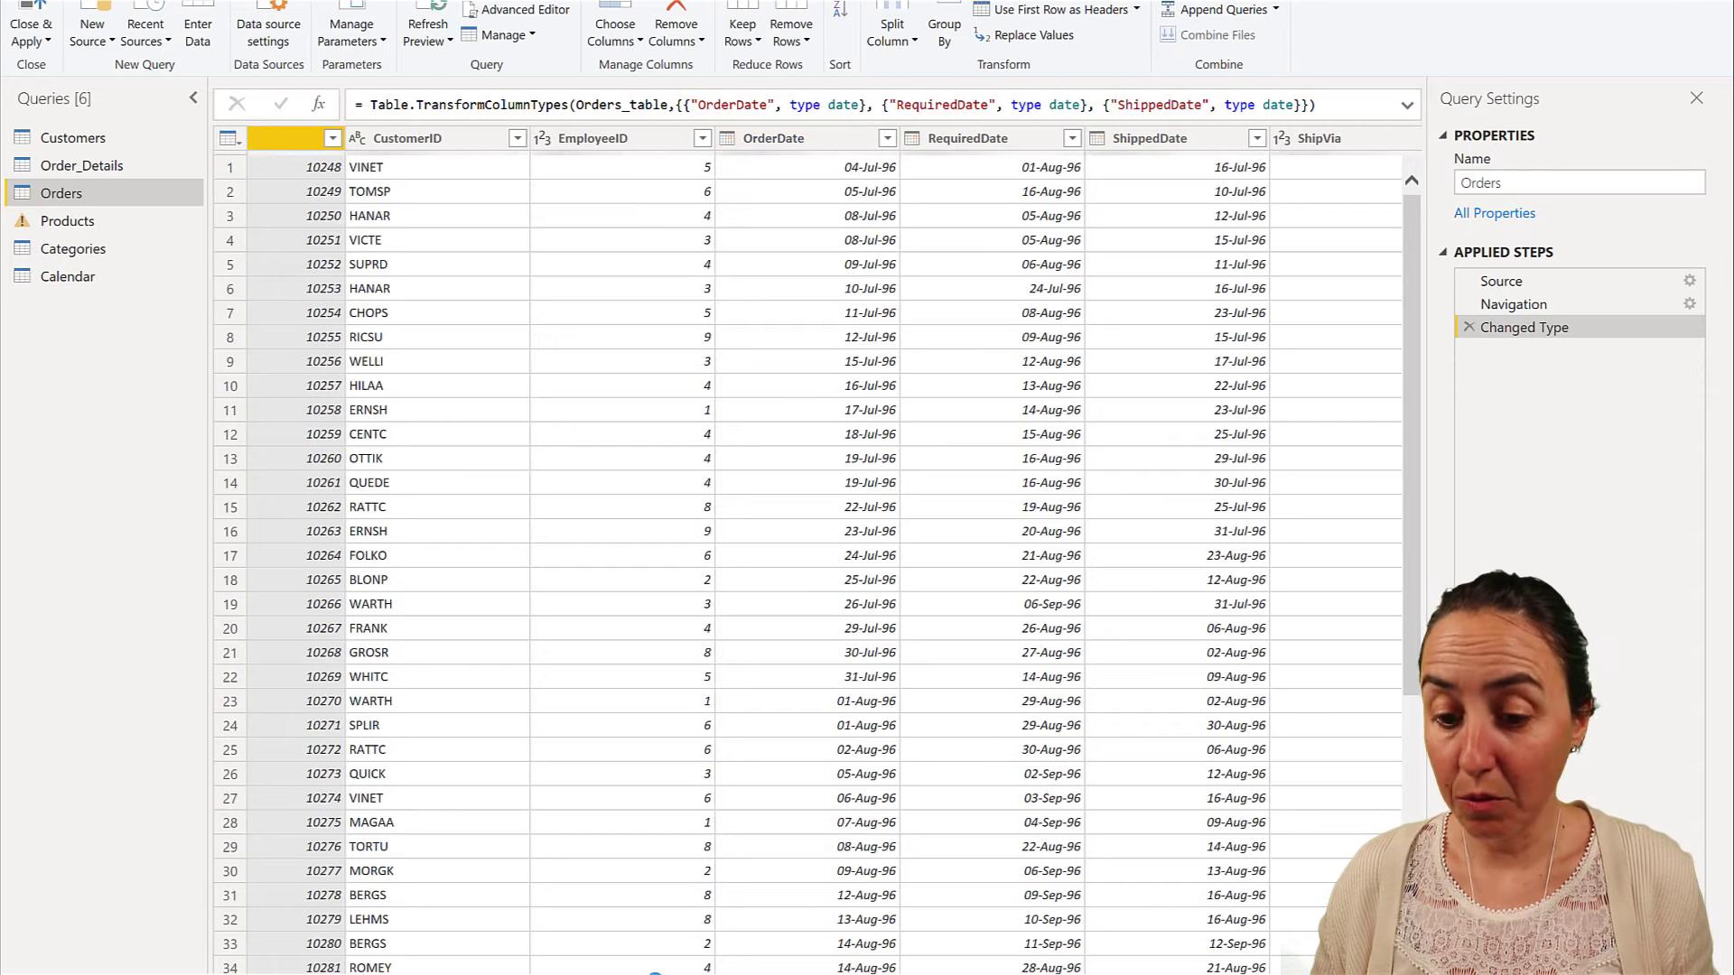
- Expand Order_Details to ProductID, UnitPrice, Quantity, Discount and Order, without the prefix
scroll(1116, 969, right, 5)
scroll(1116, 969, right, 5)
scroll(1116, 969, right, 2)
click(1204, 138)
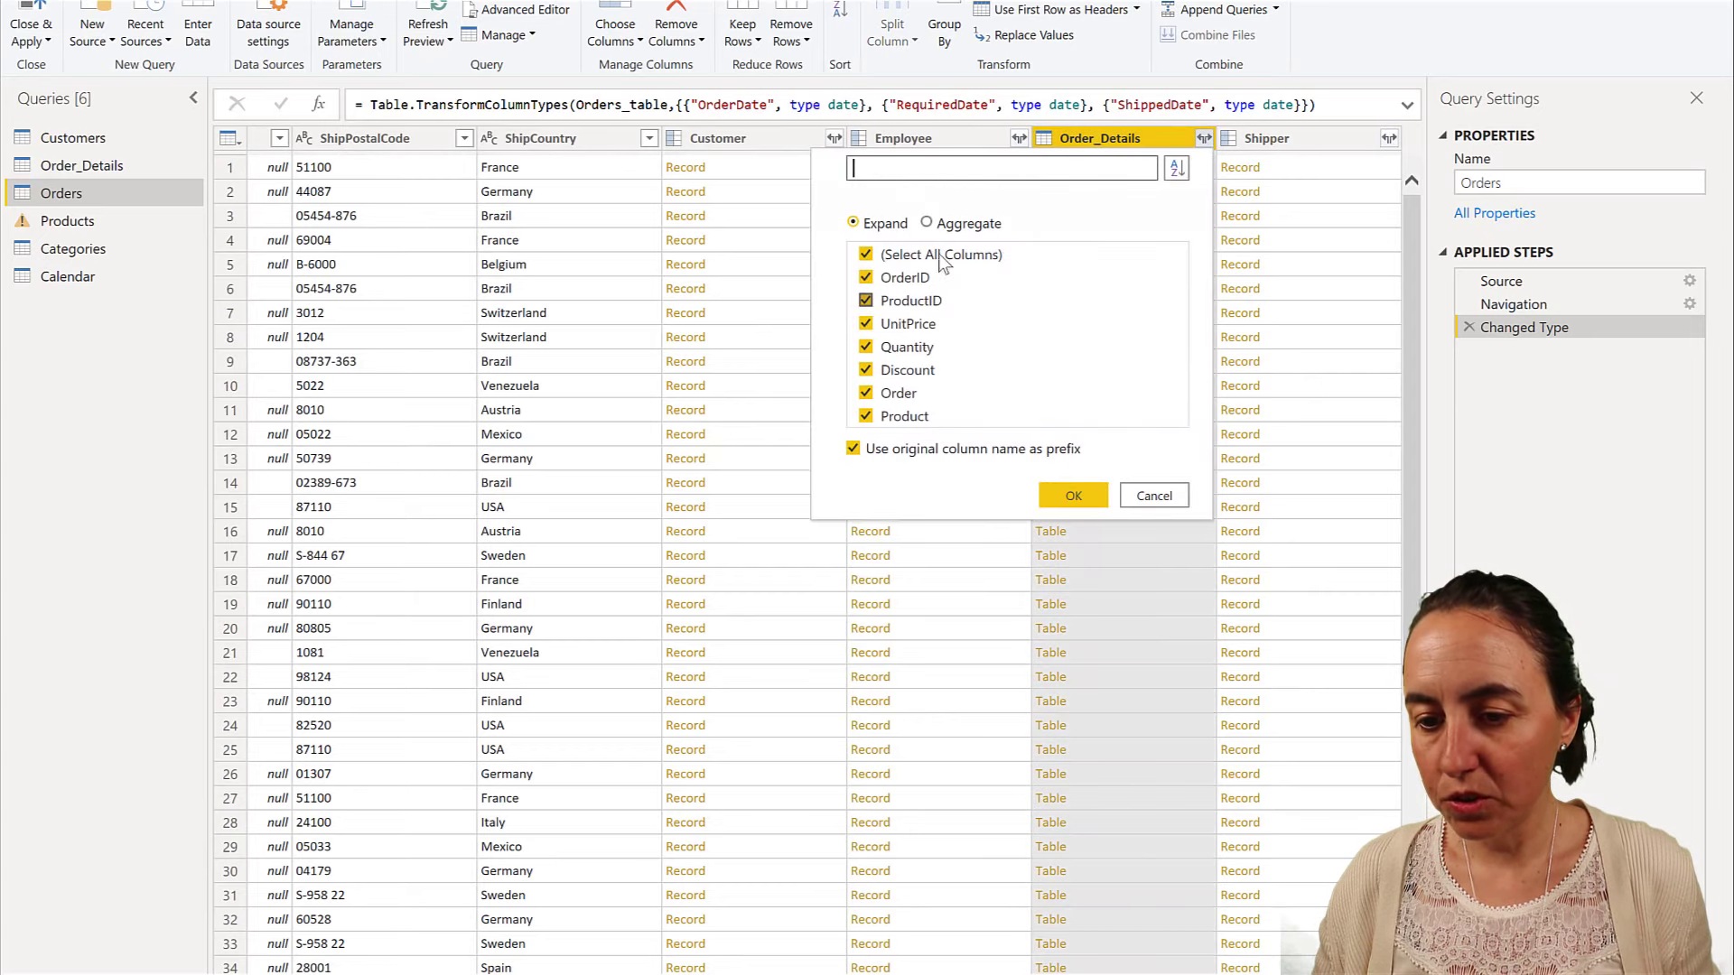
click(865, 255)
click(923, 302)
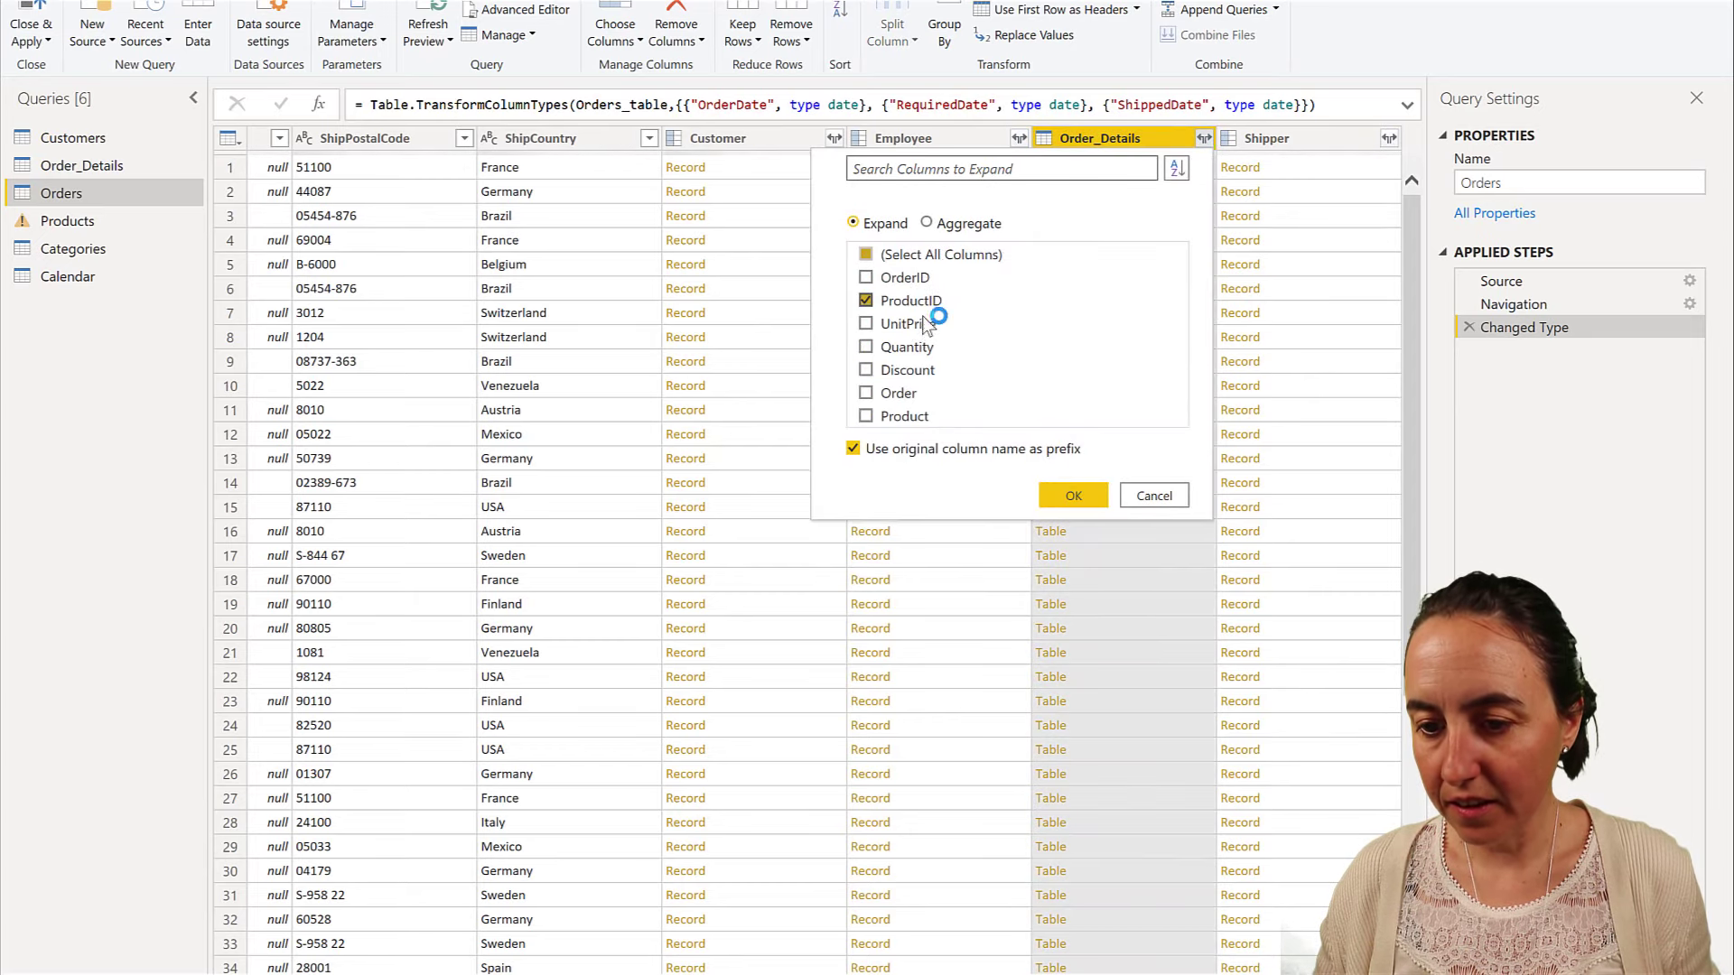
click(926, 325)
click(925, 347)
click(920, 370)
click(903, 394)
click(950, 452)
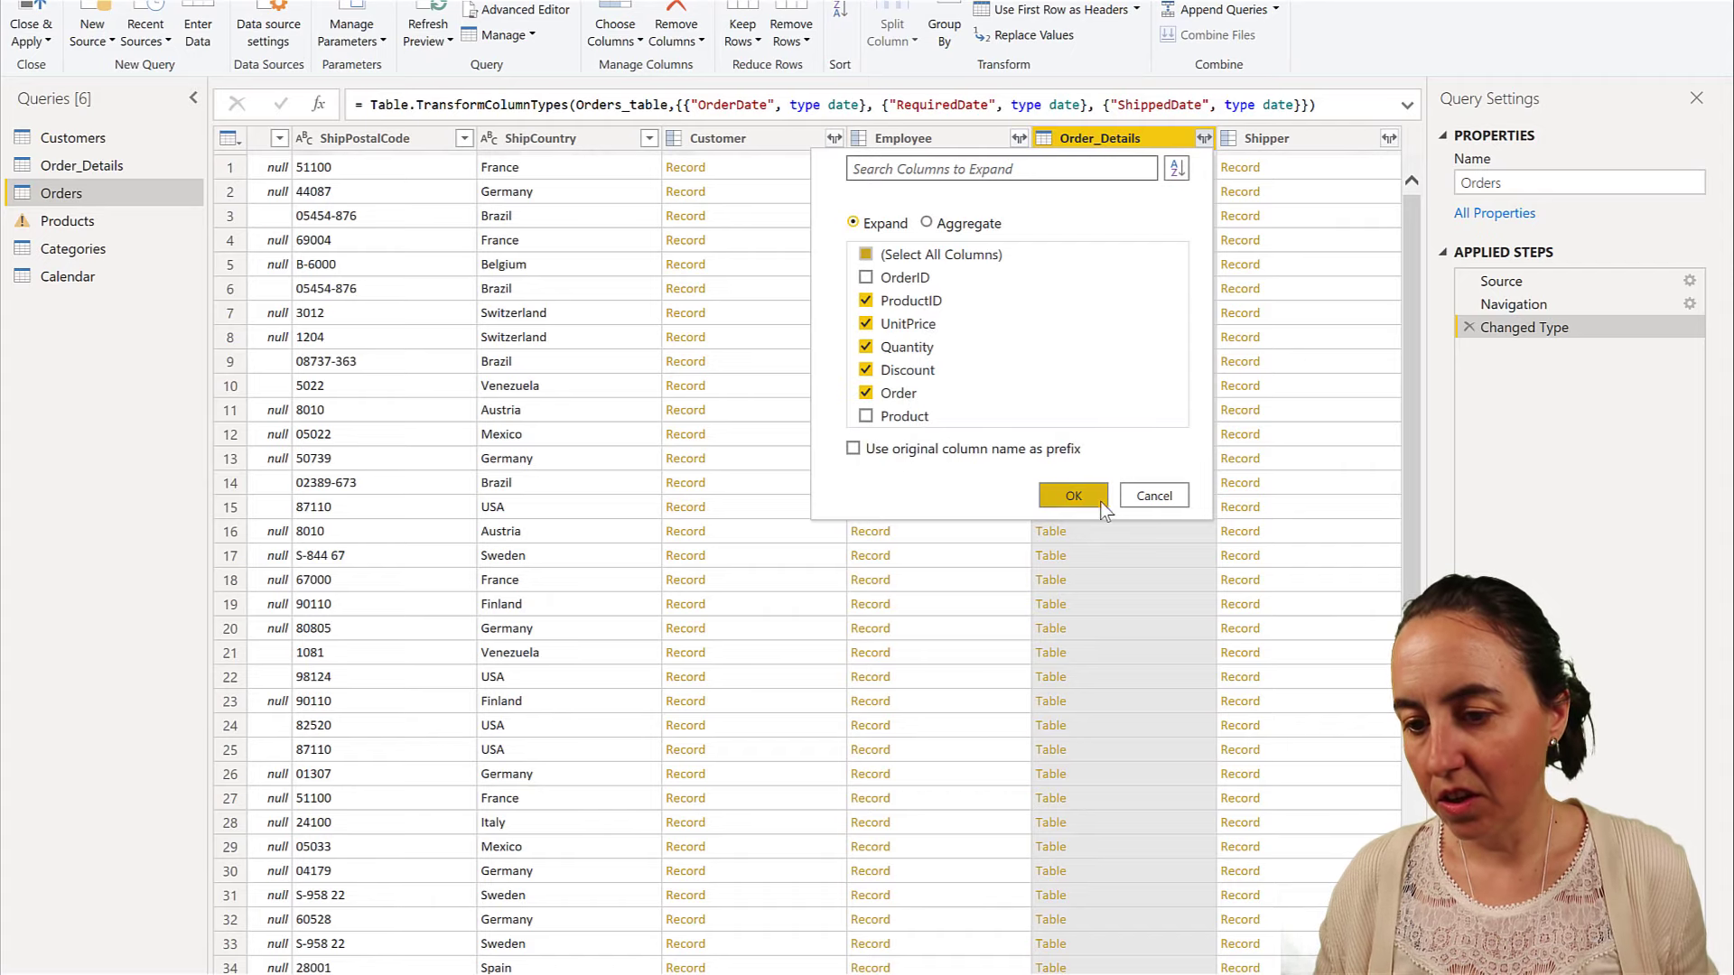
click(1074, 496)
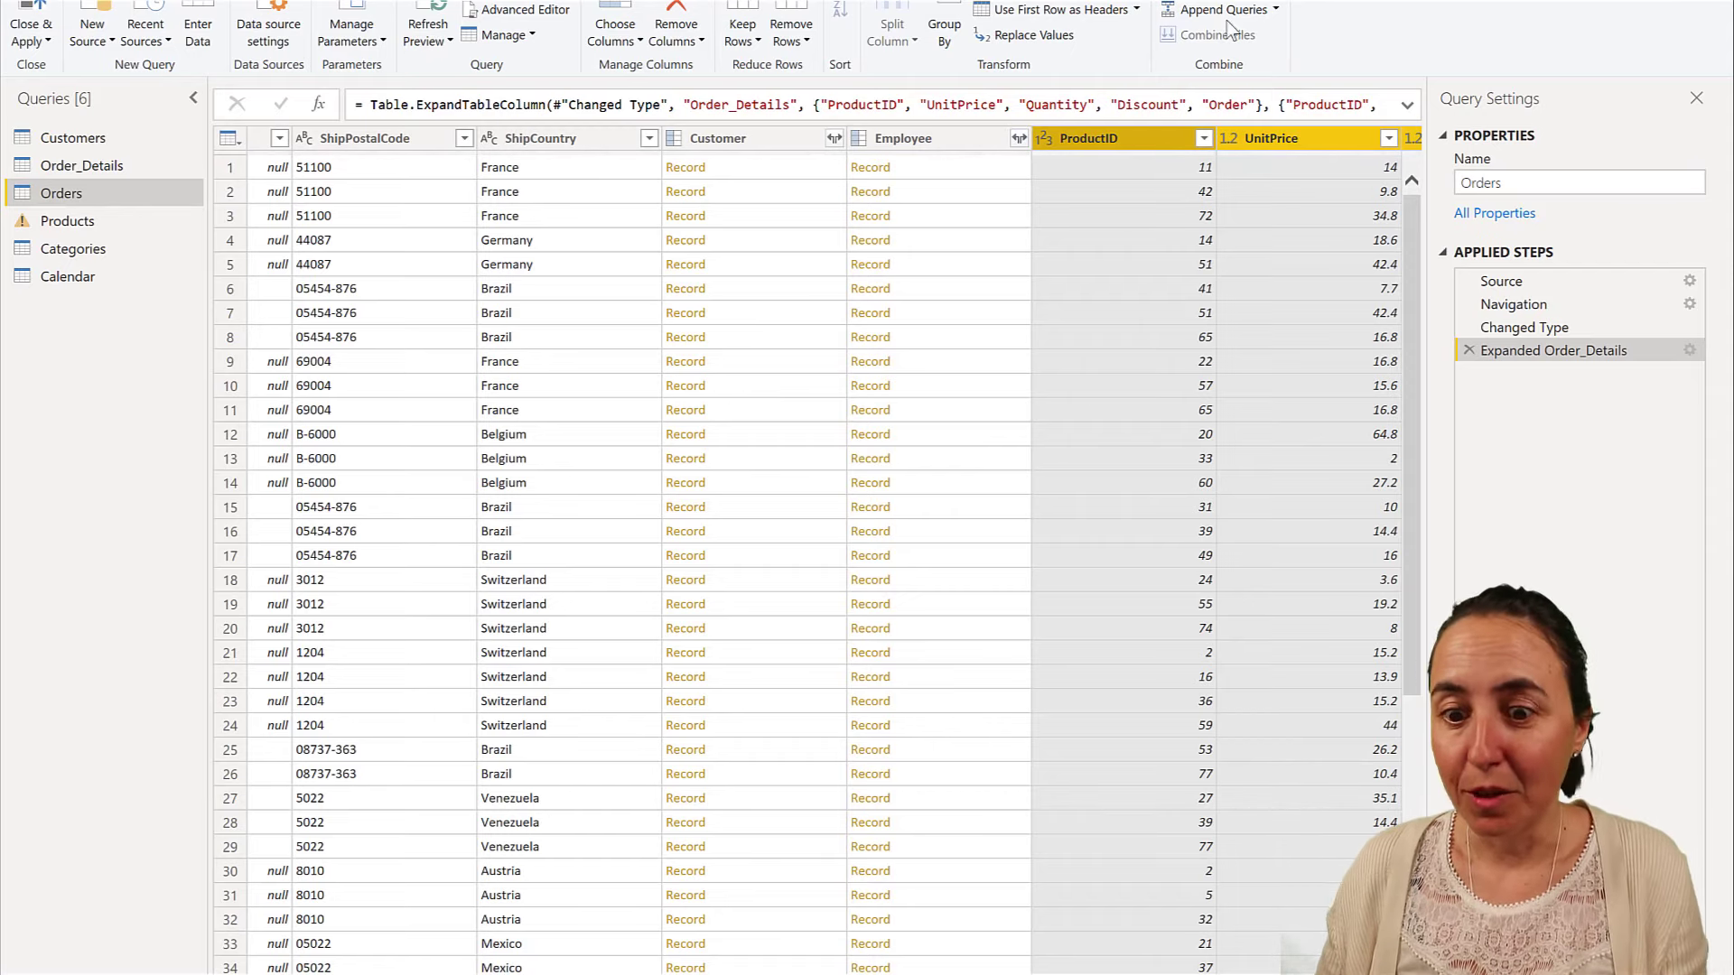
- Remove the Customer, Employee, Order and Shipper columns from Orders
click(767, 138)
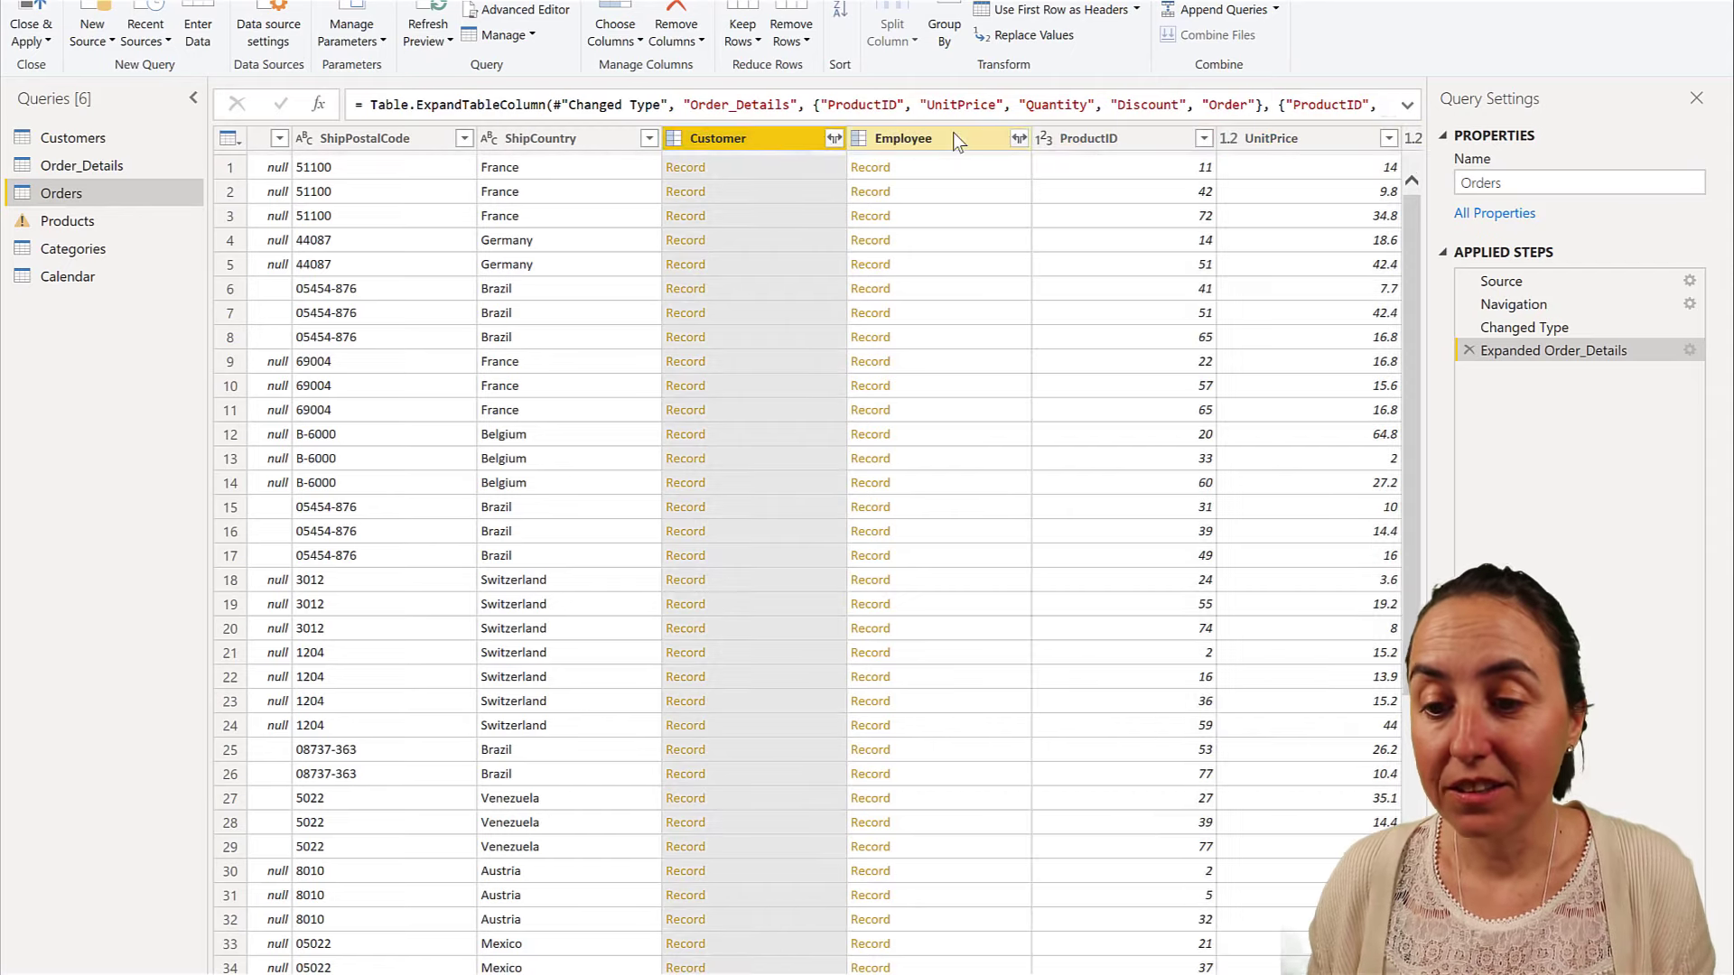
ctrl+click(952, 133)
key(Delete)
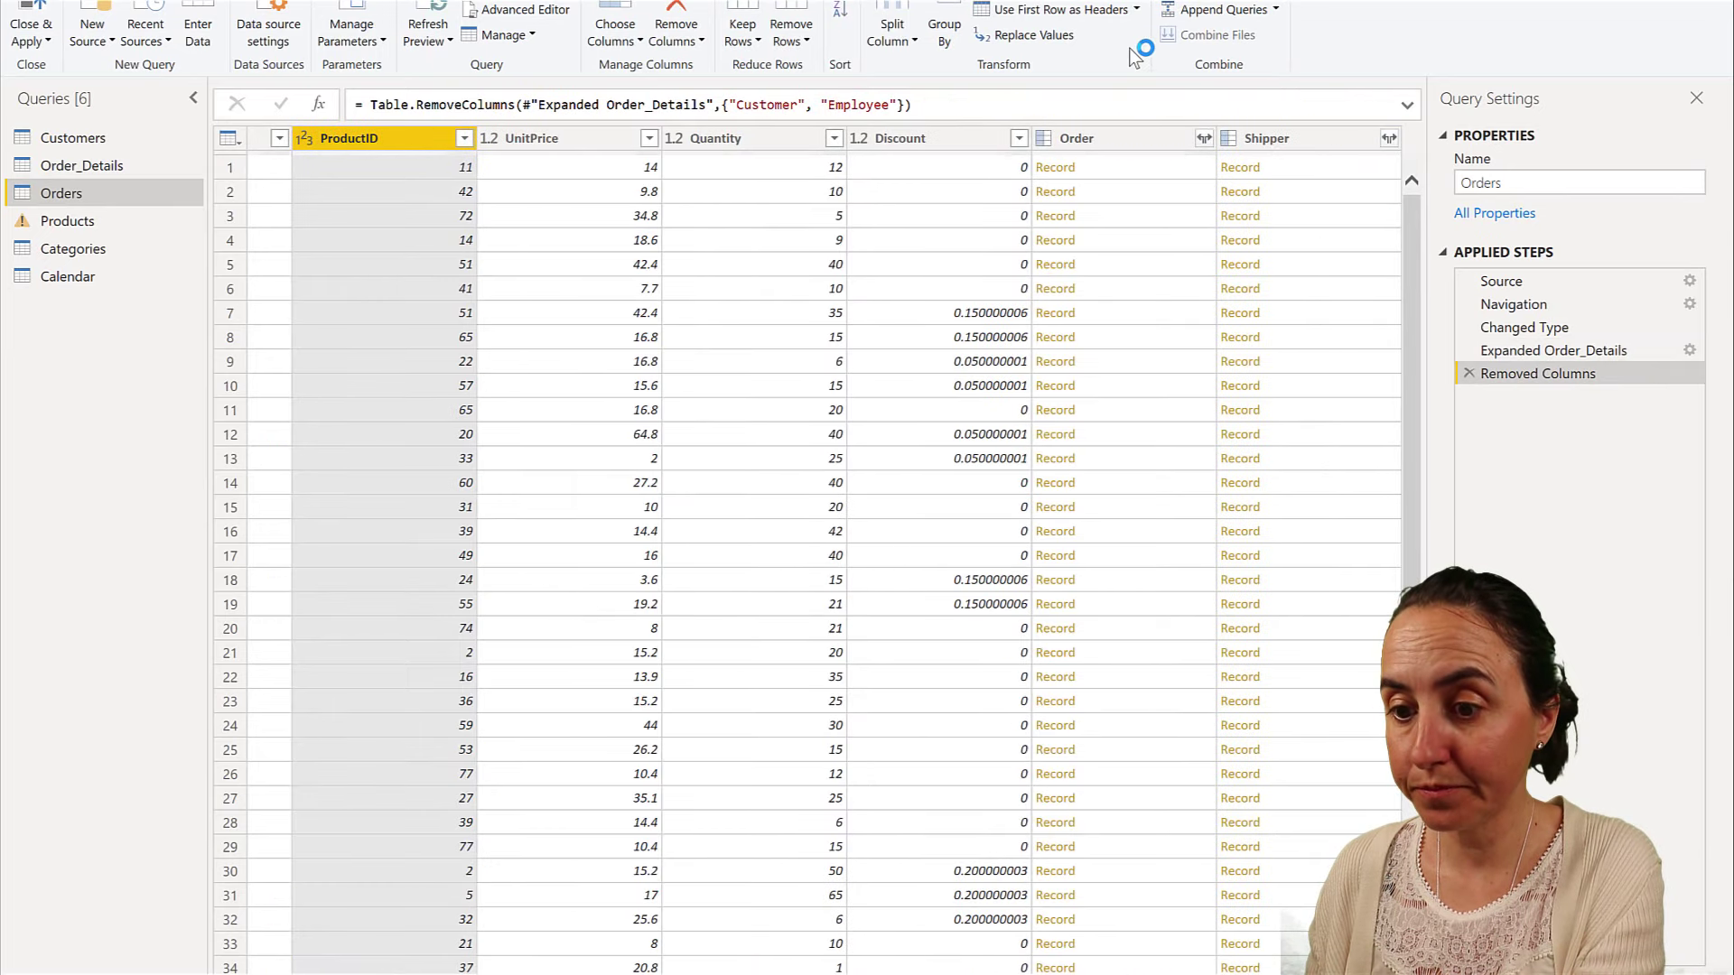
click(1119, 138)
ctrl+click(1277, 140)
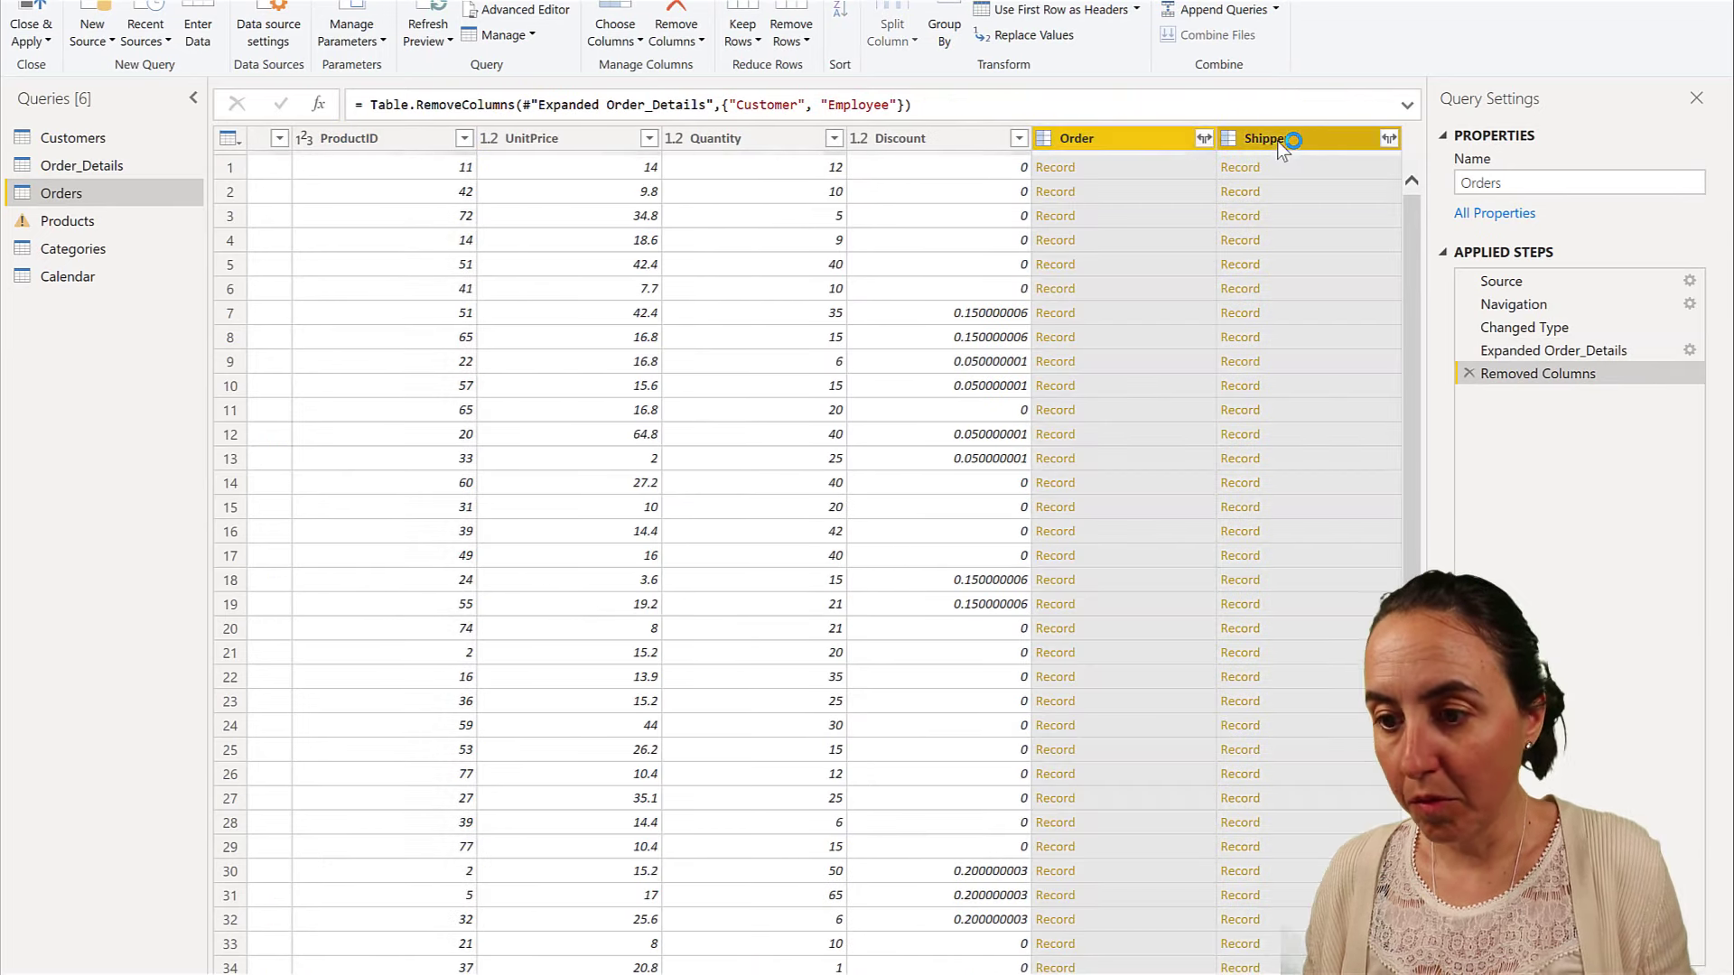
key(Delete)
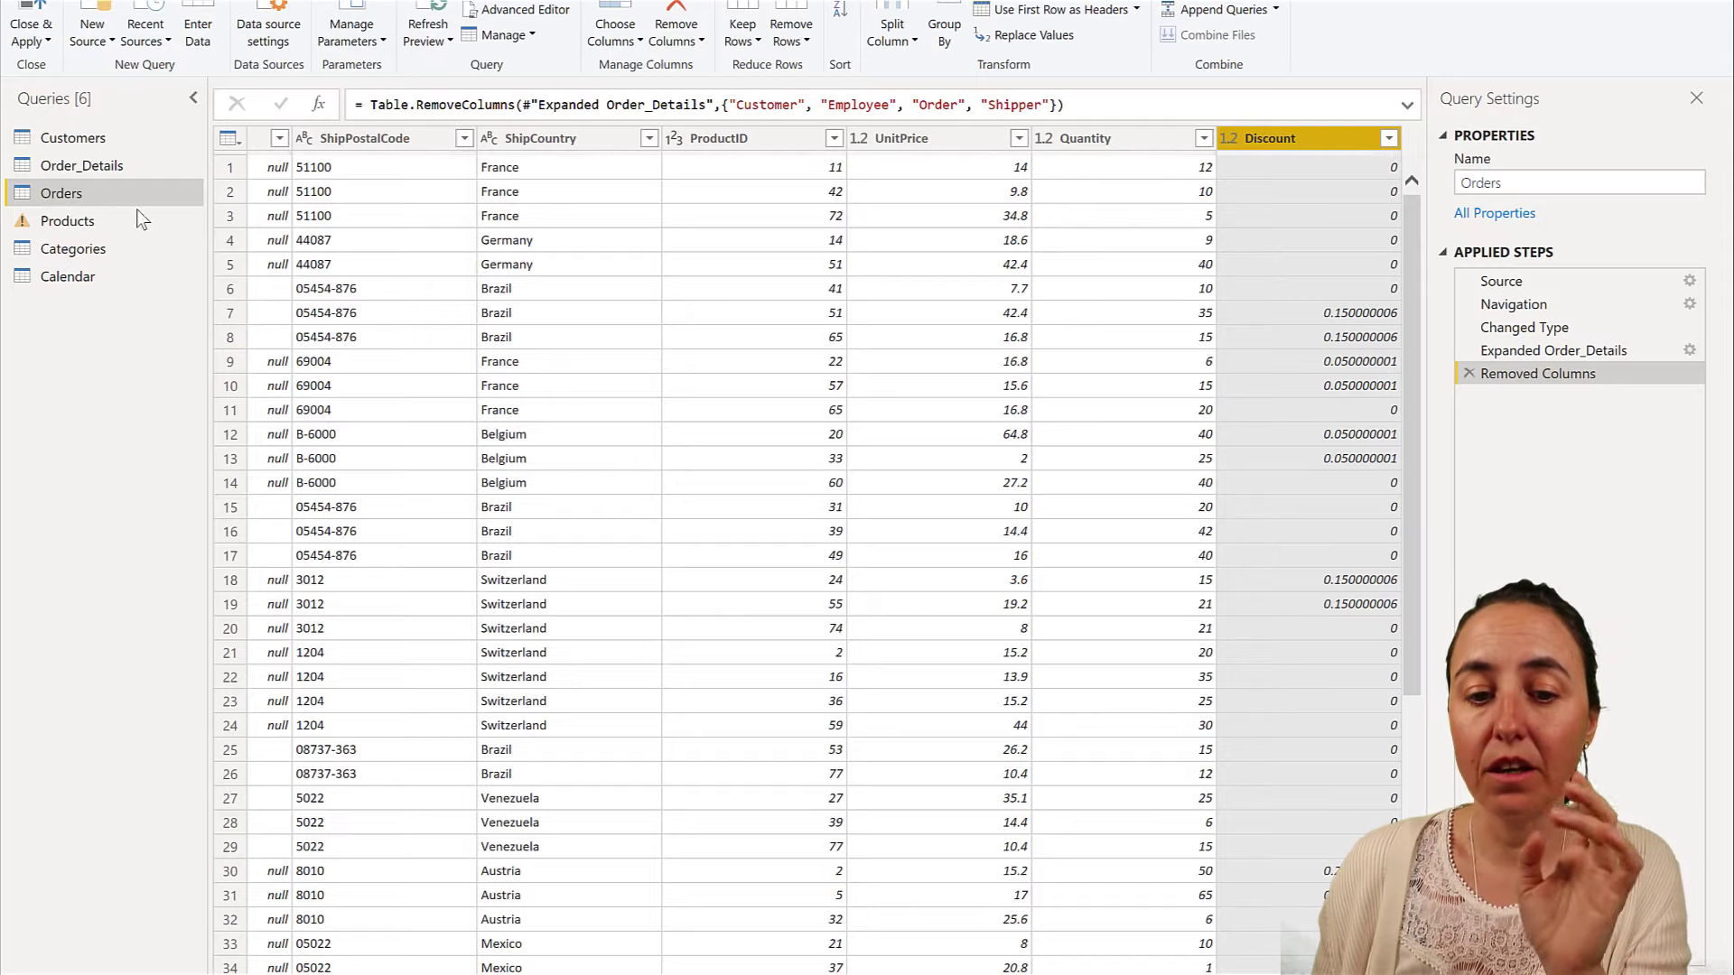
- Delete the Order_Details query
click(117, 170)
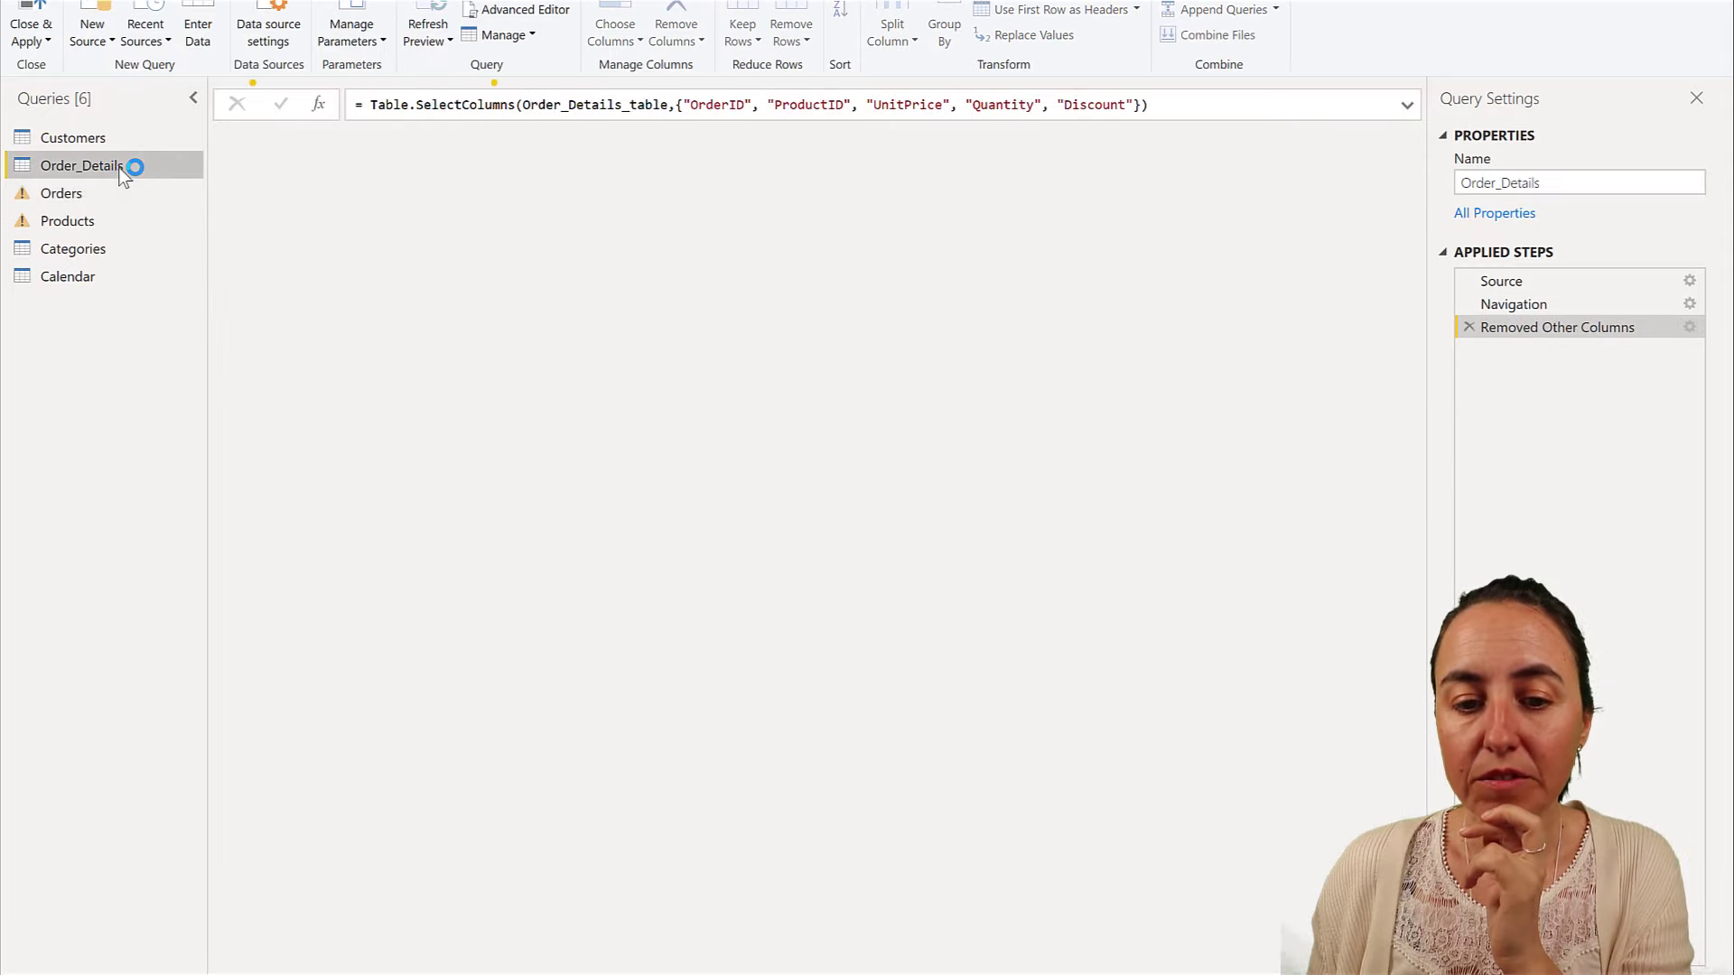
right_click(124, 175)
click(723, 310)
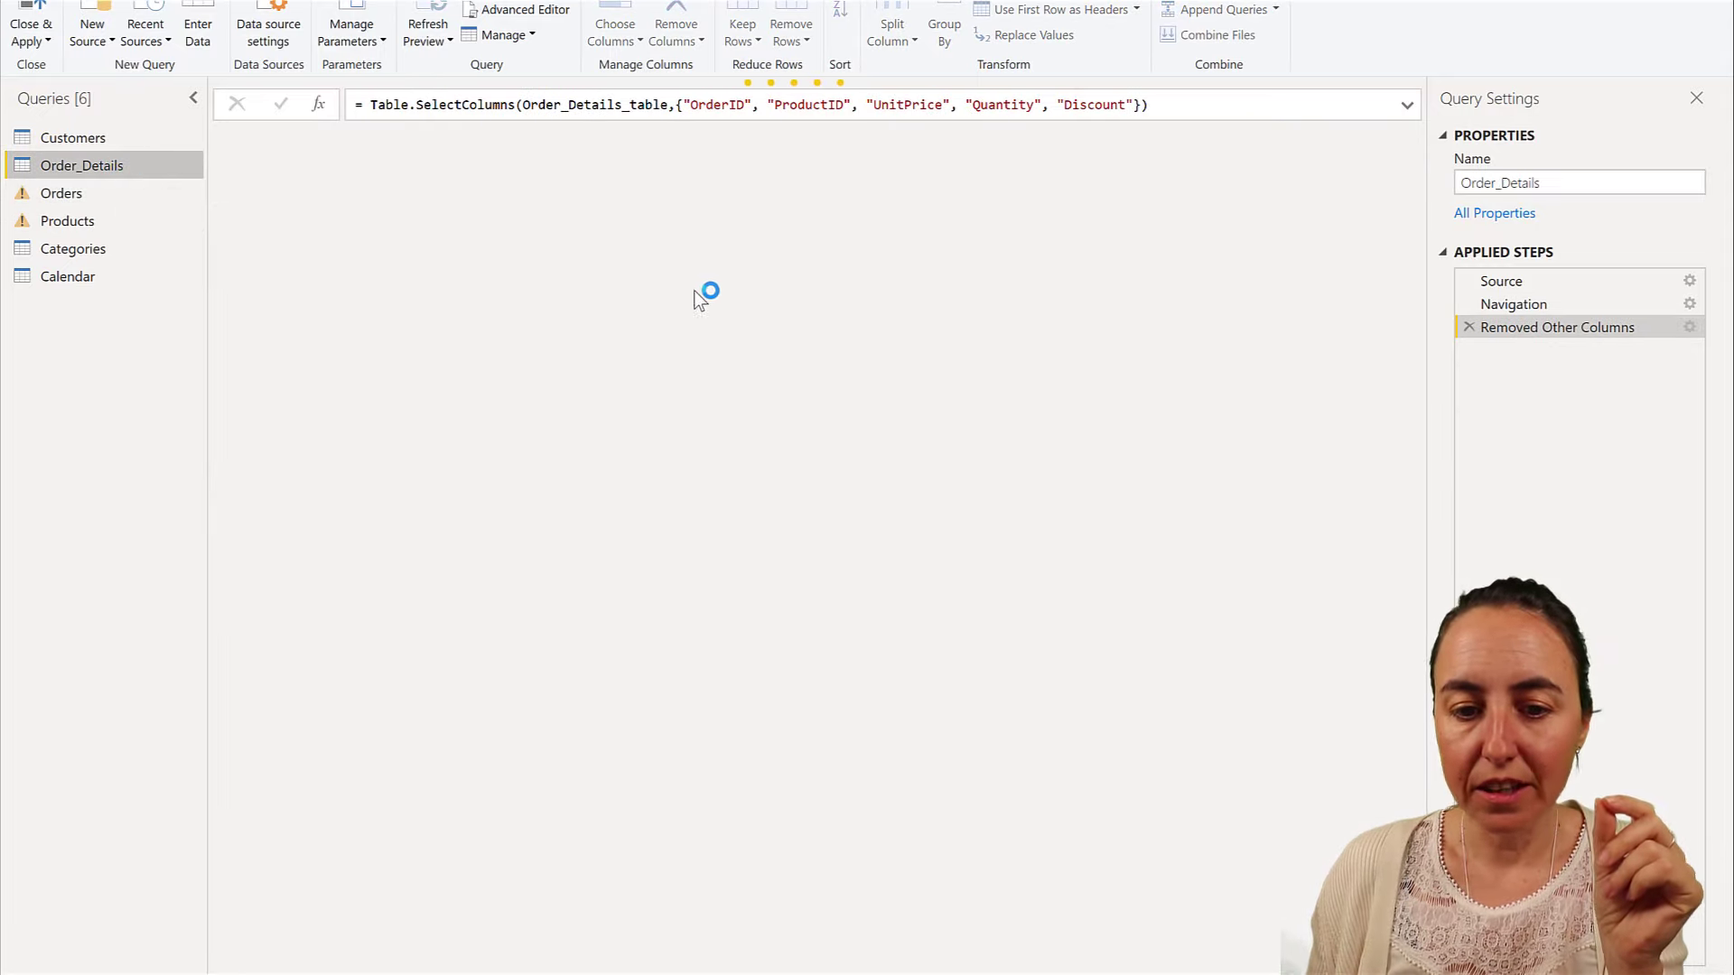
click(966, 509)
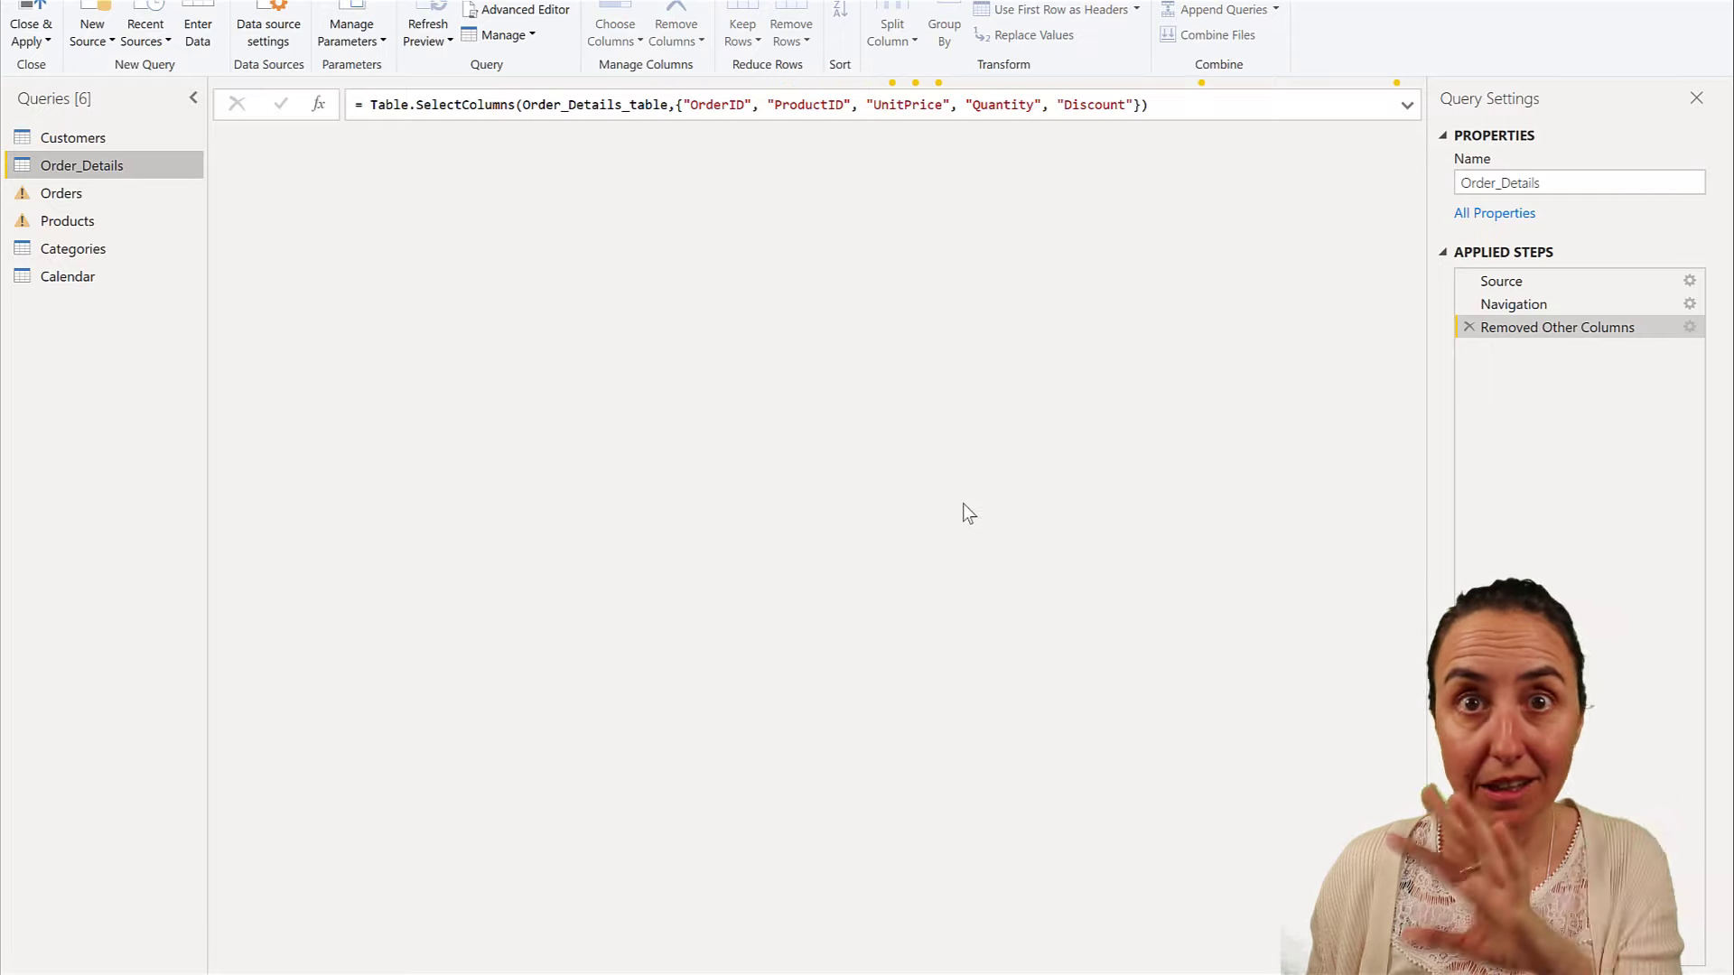
- In Products, drop the Removed Other Columns step and expand Category without CategoryID
click(88, 196)
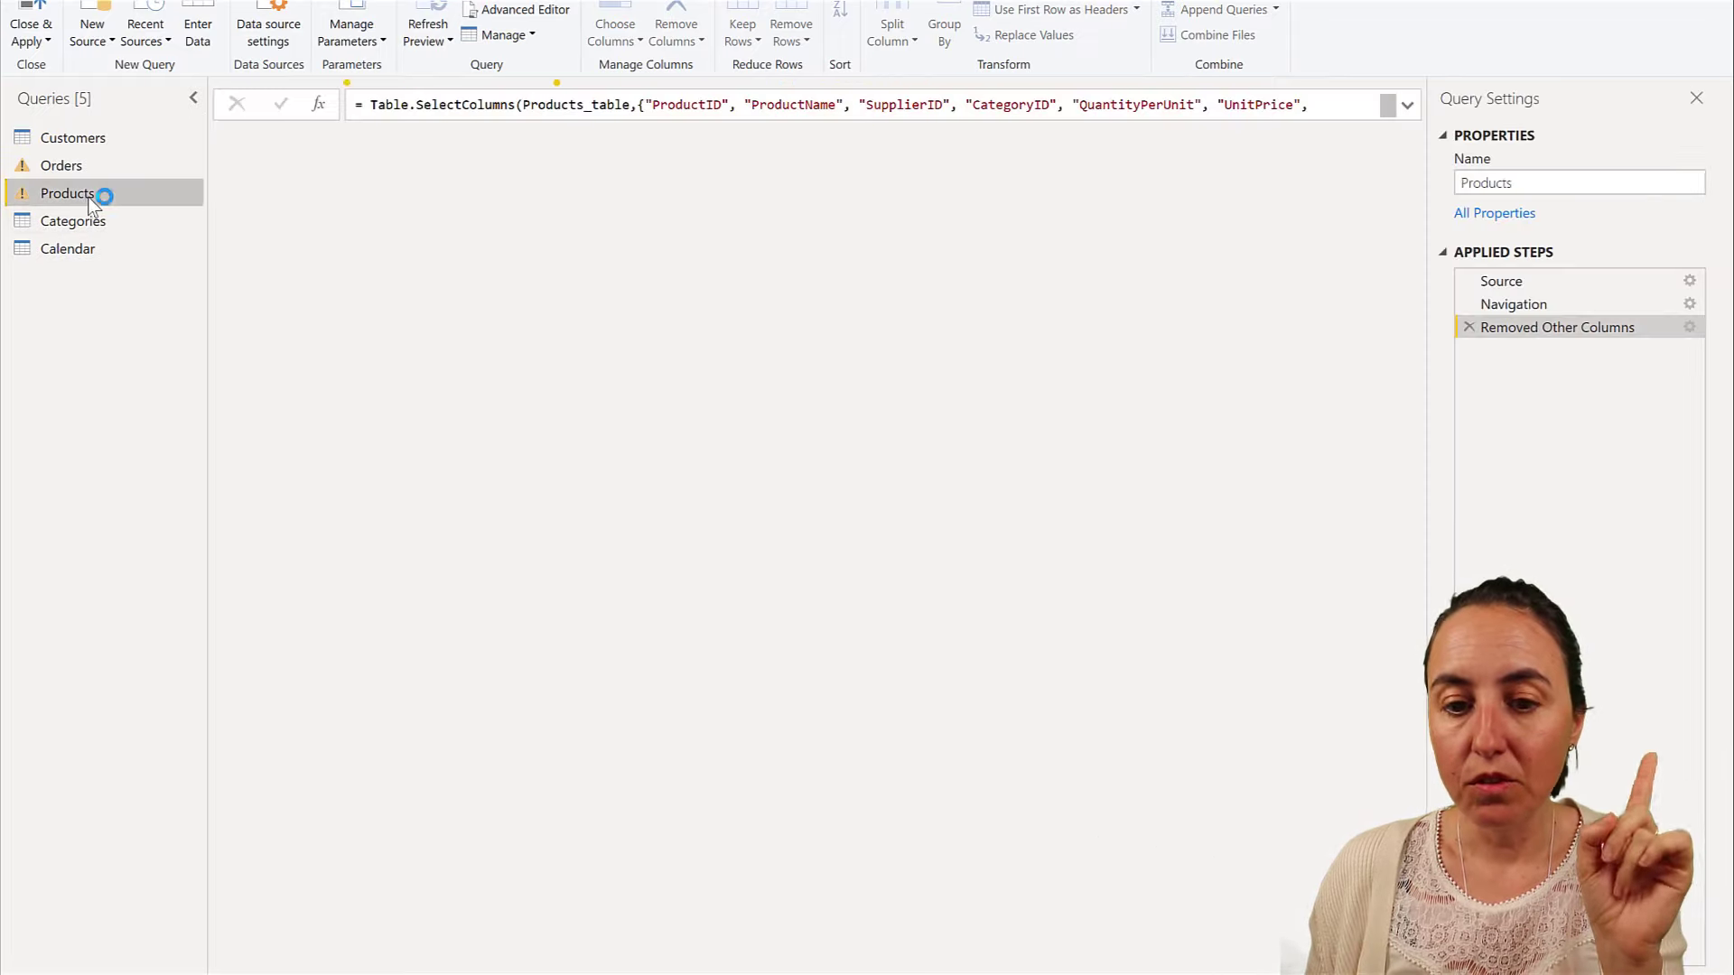
click(1469, 327)
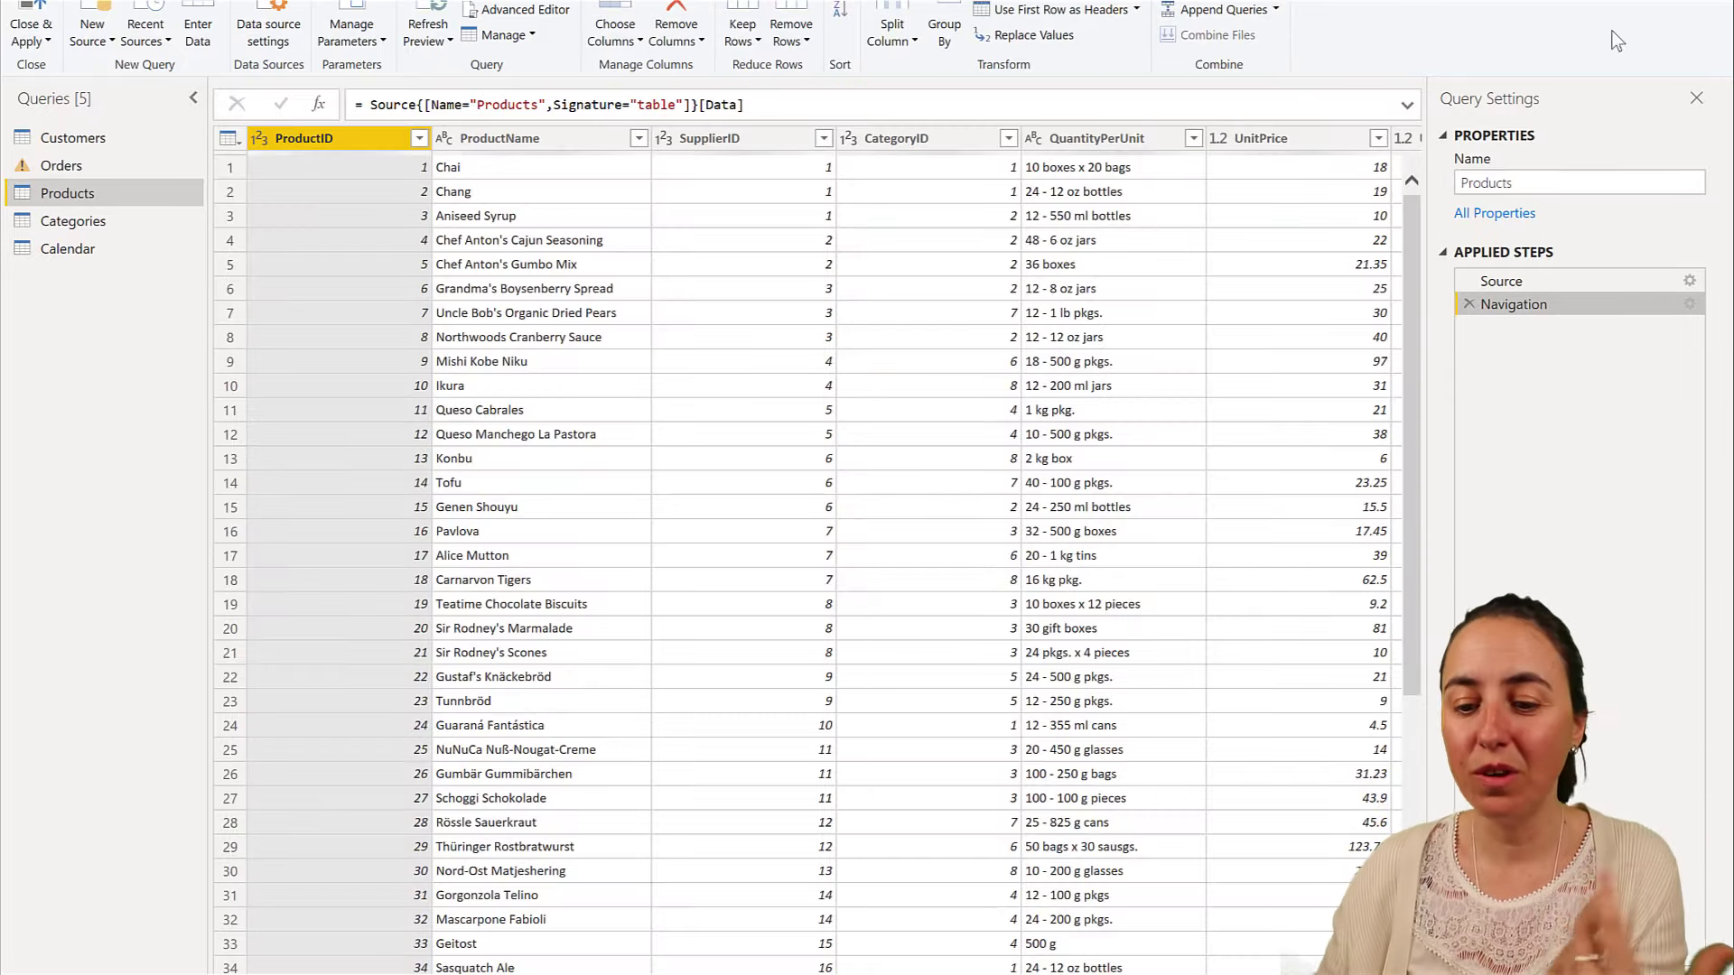
click(135, 0)
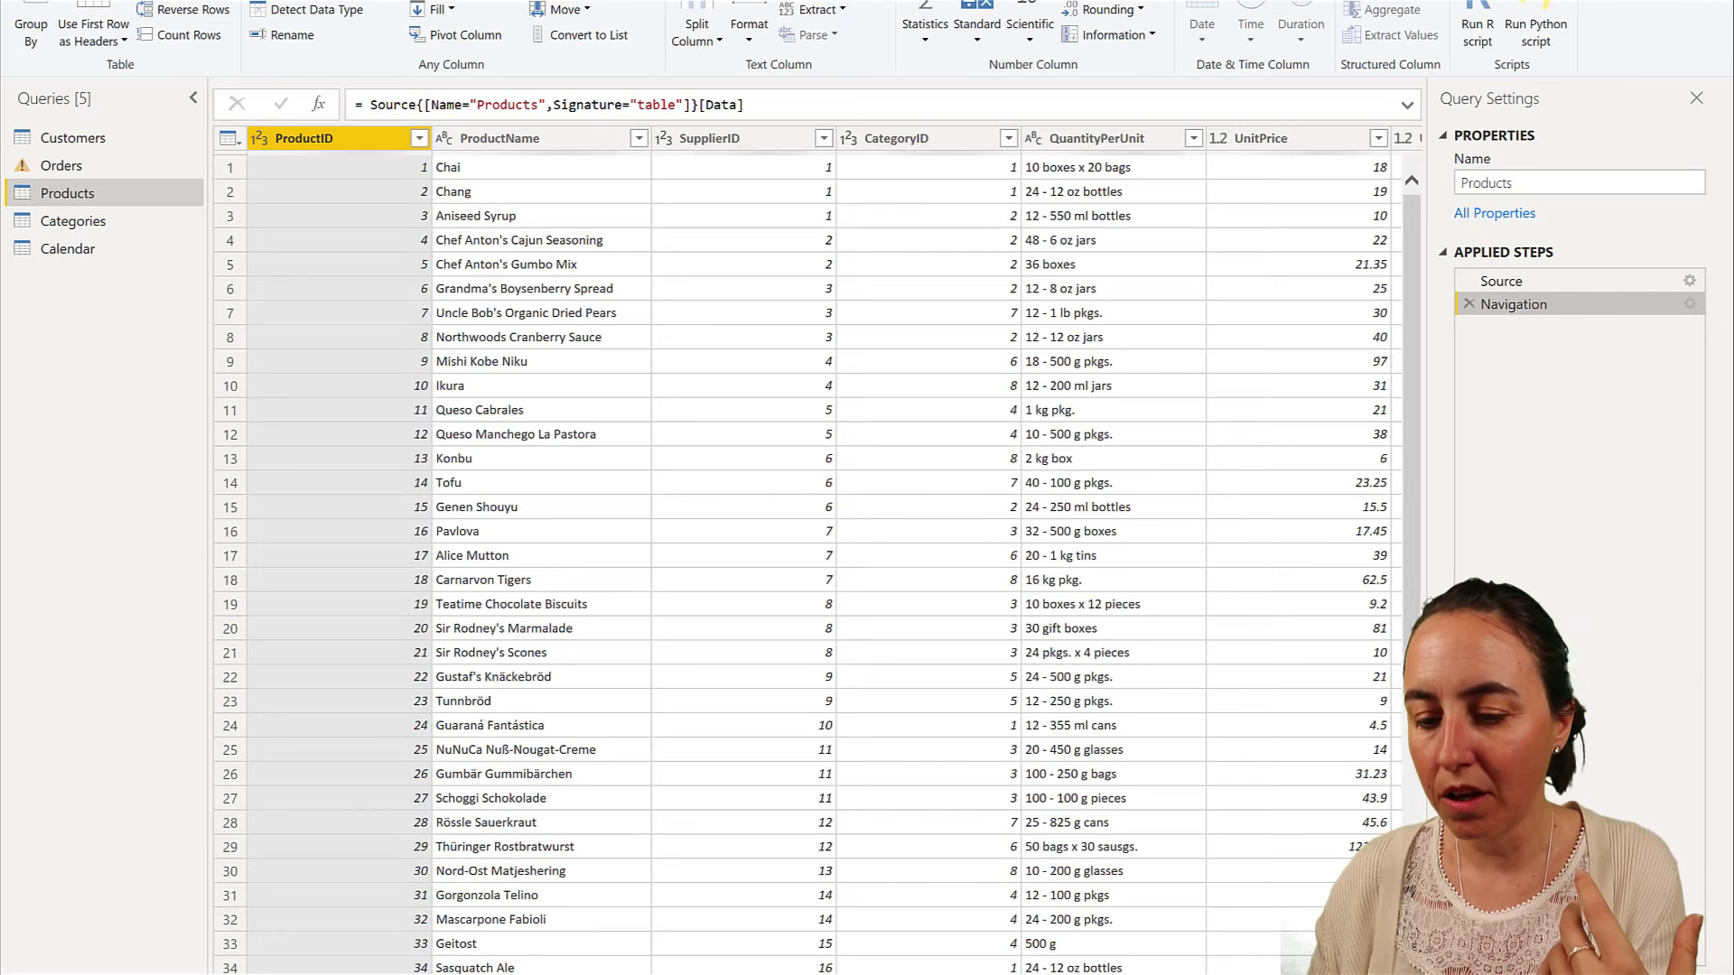
scroll(813, 542, right, 10)
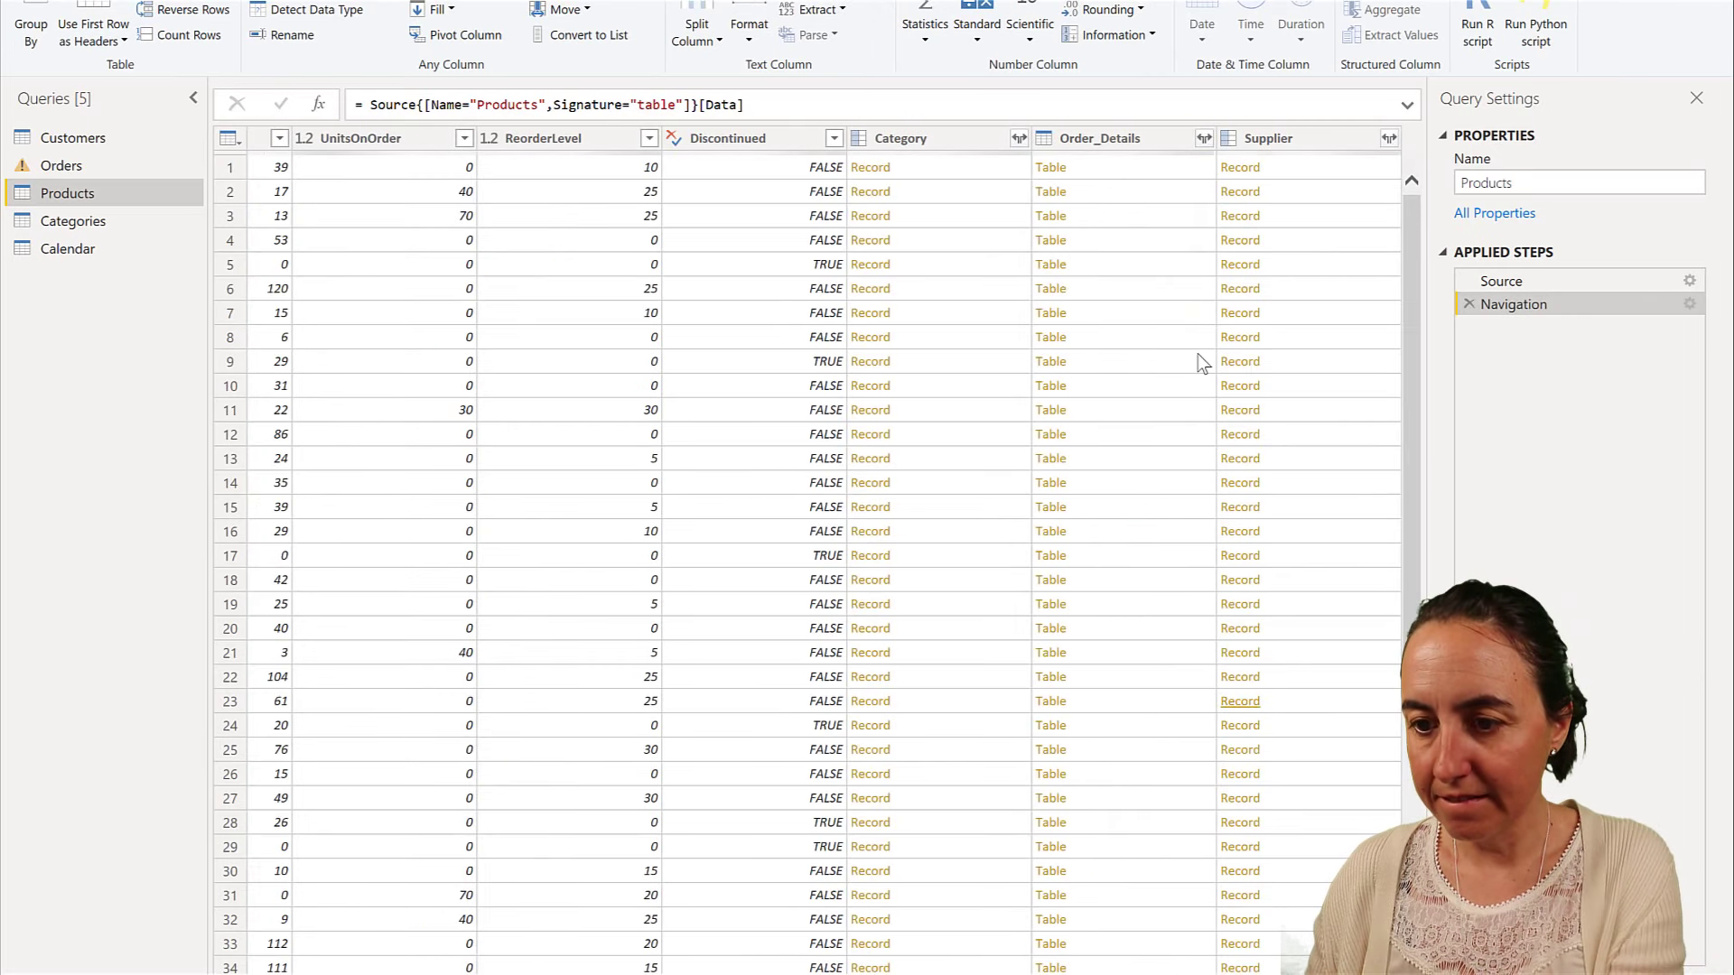
click(1020, 139)
click(763, 234)
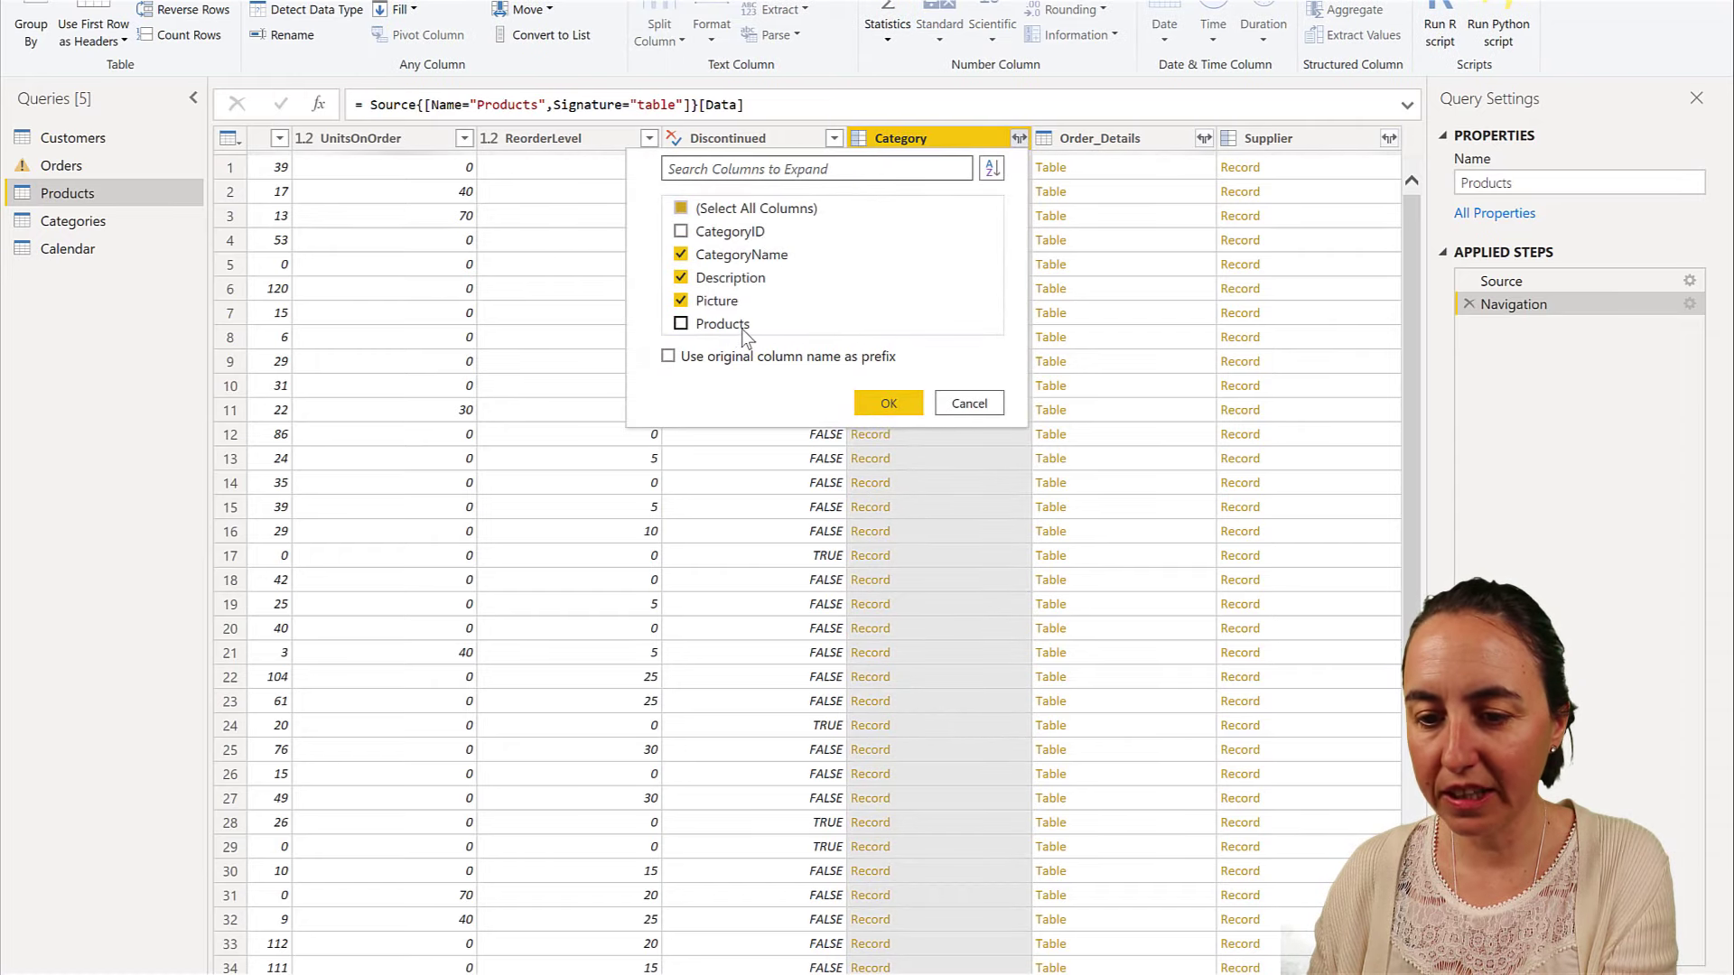
click(899, 400)
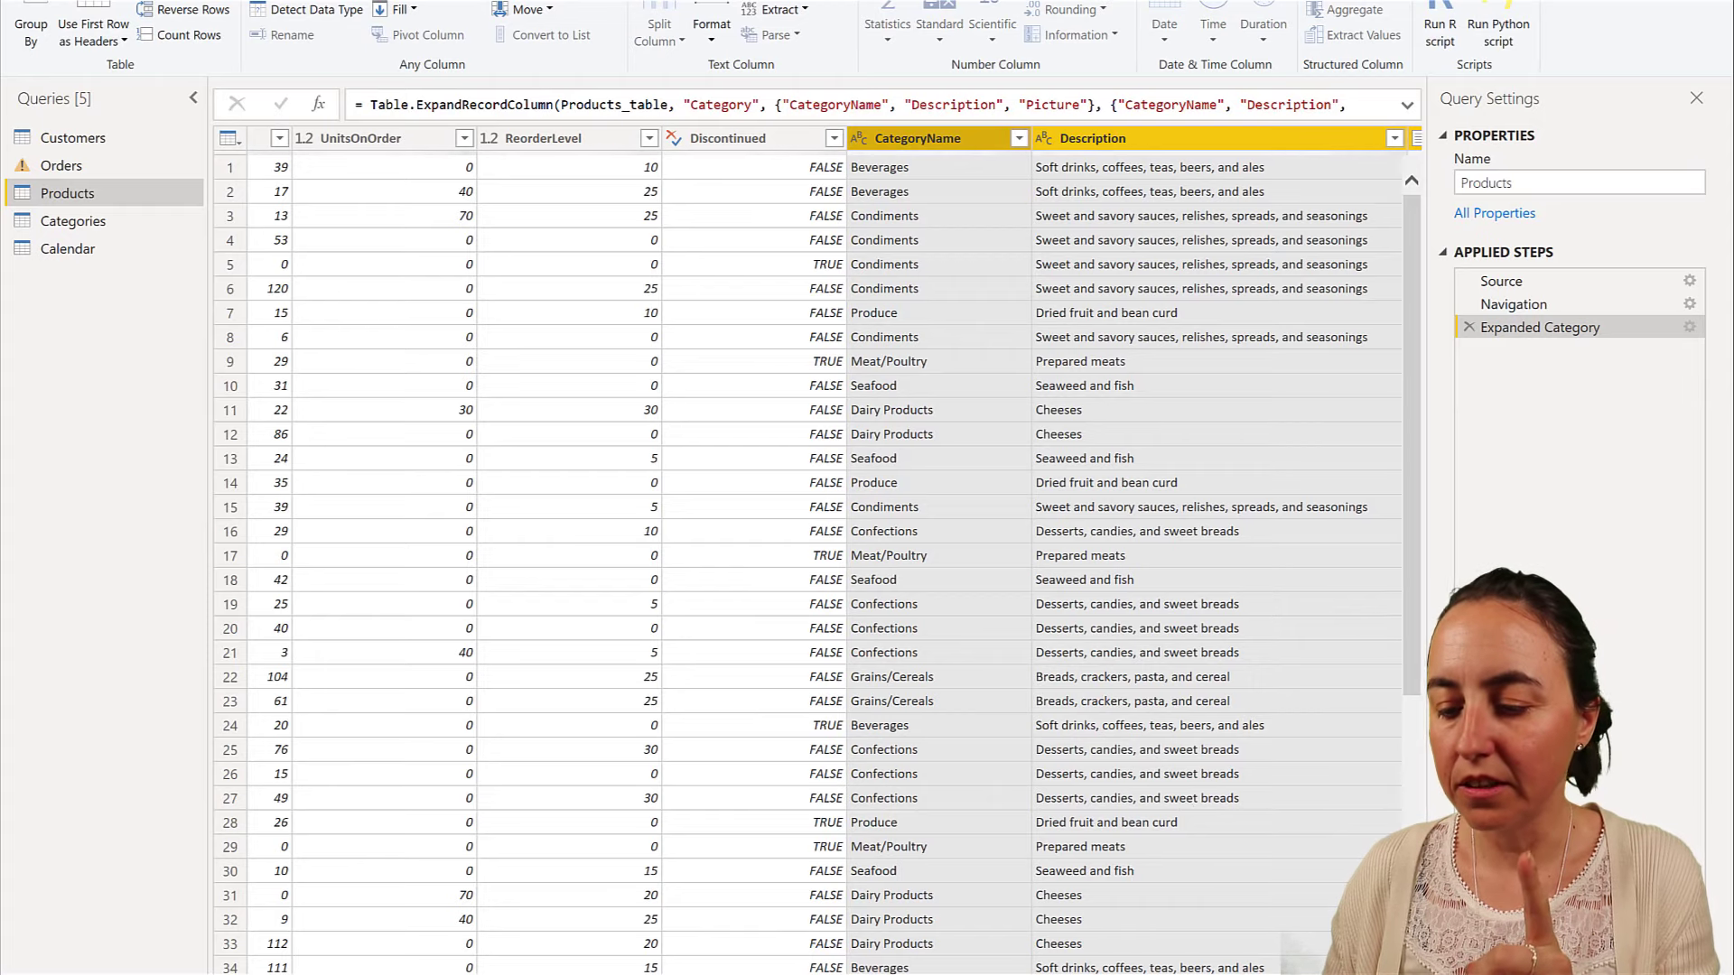
- Remove the Picture, Order_Details and Supplier columns from Products
scroll(1260, 803, right, 5)
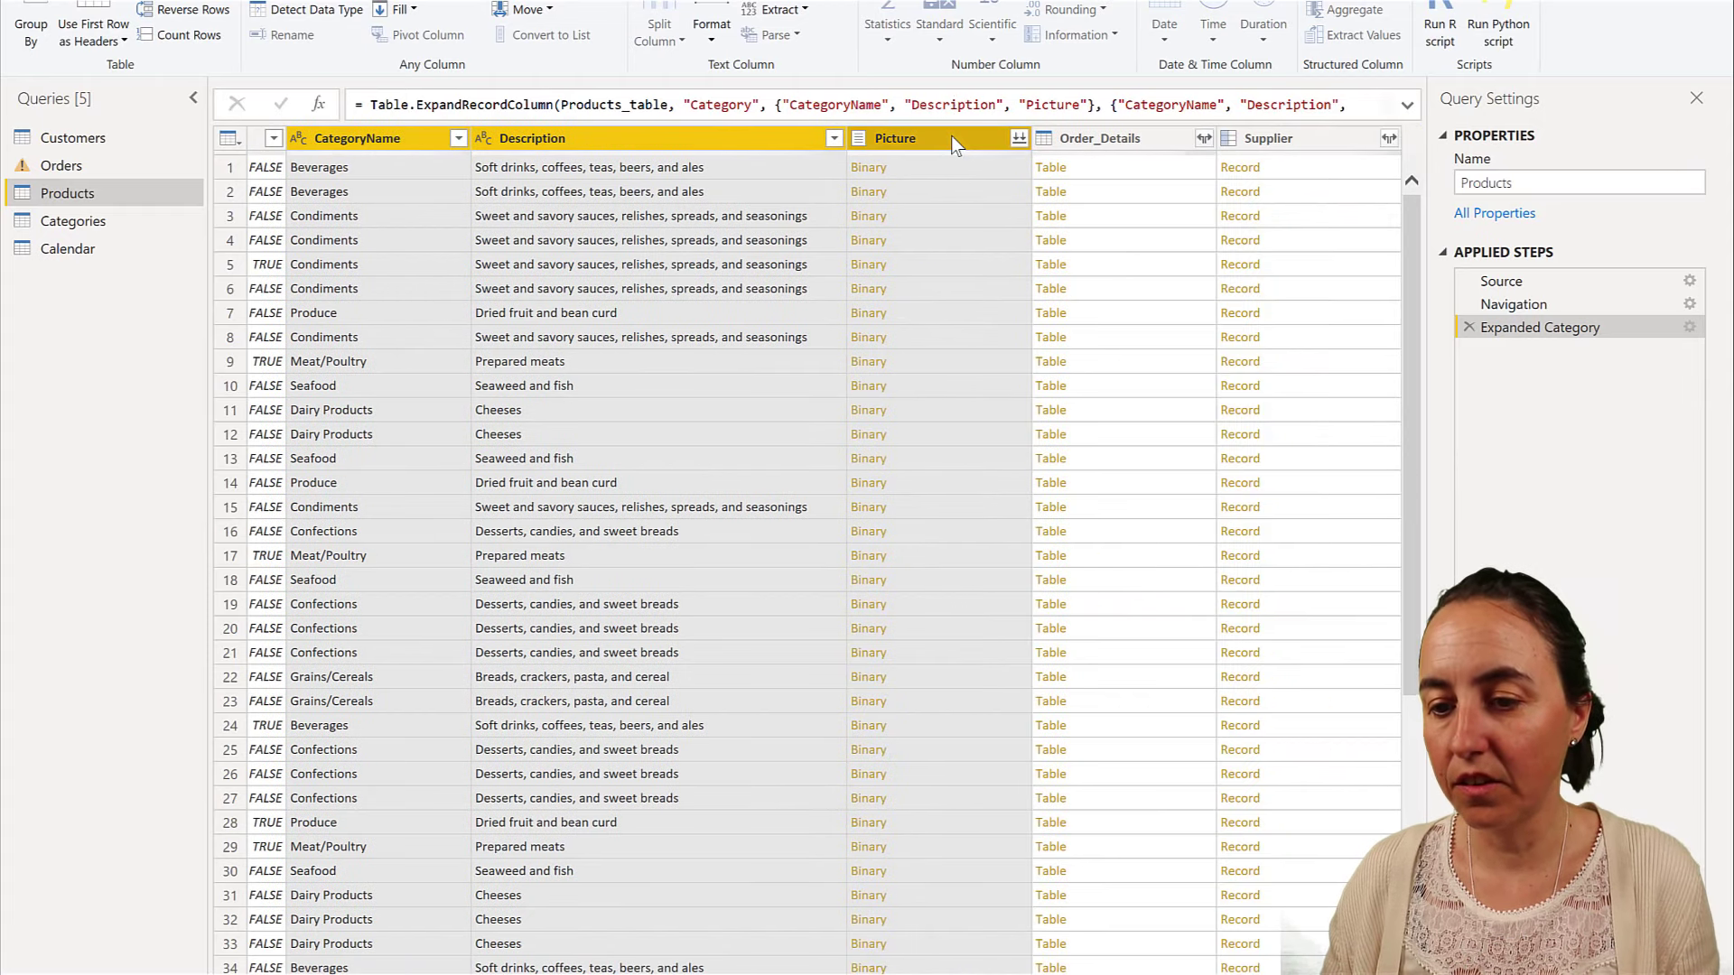
click(989, 139)
ctrl+click(1113, 144)
ctrl+click(1276, 143)
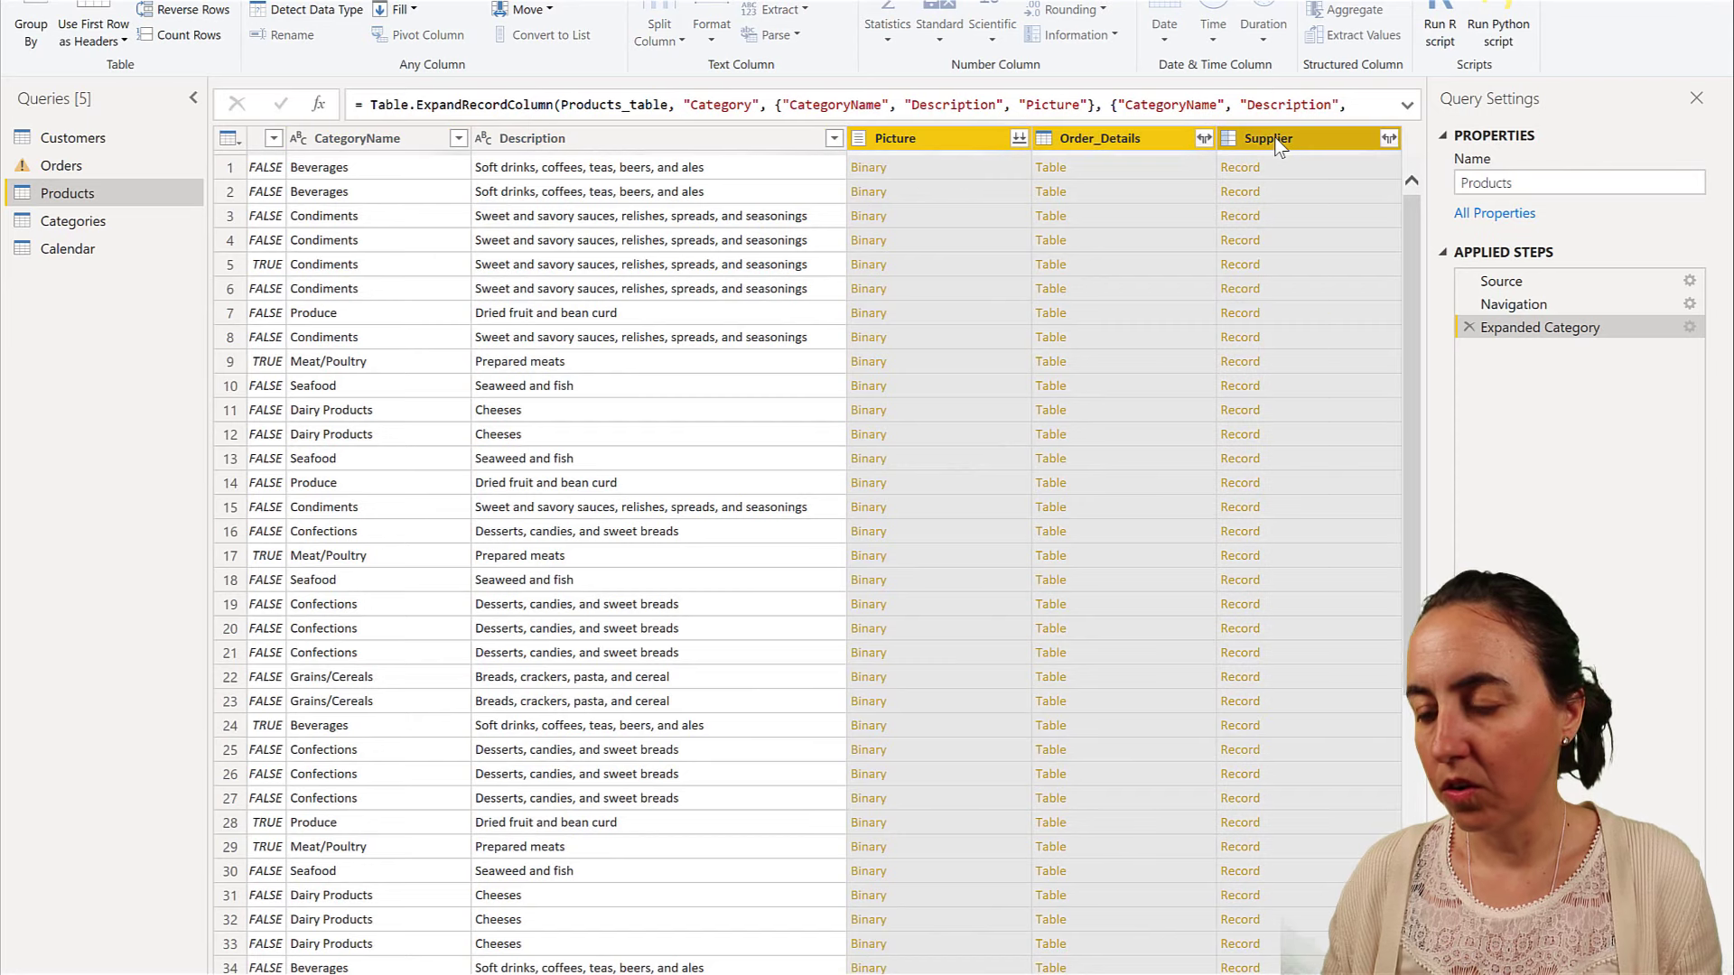
right_click(1278, 147)
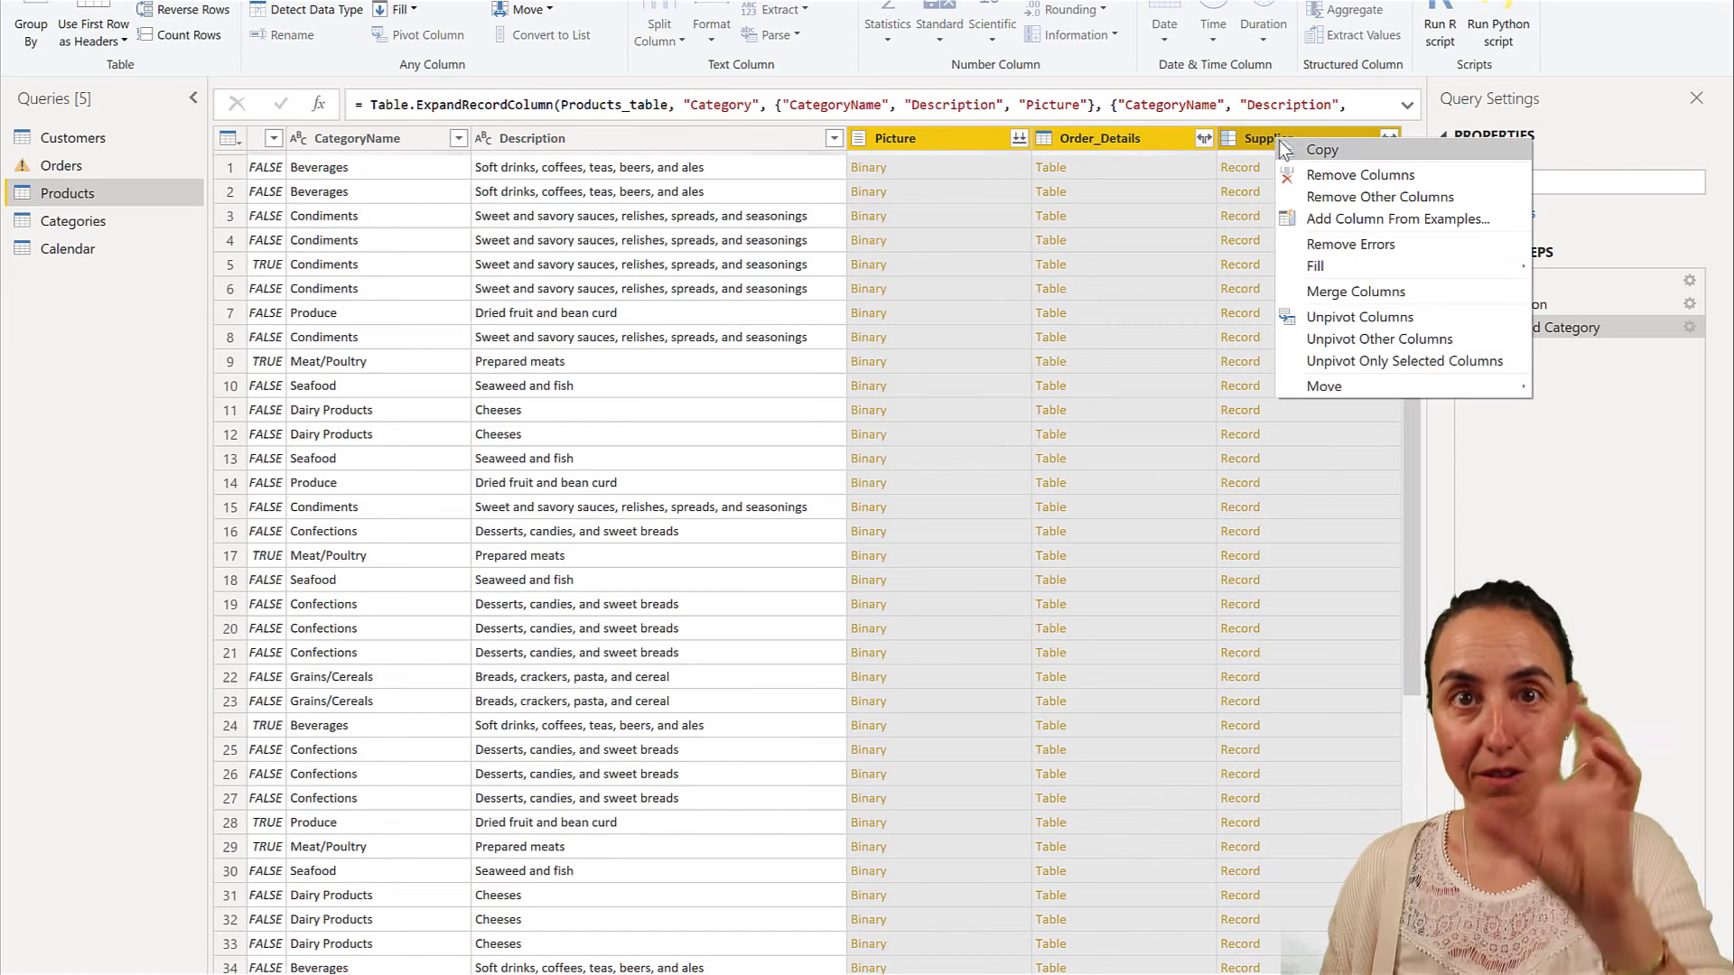
click(1312, 177)
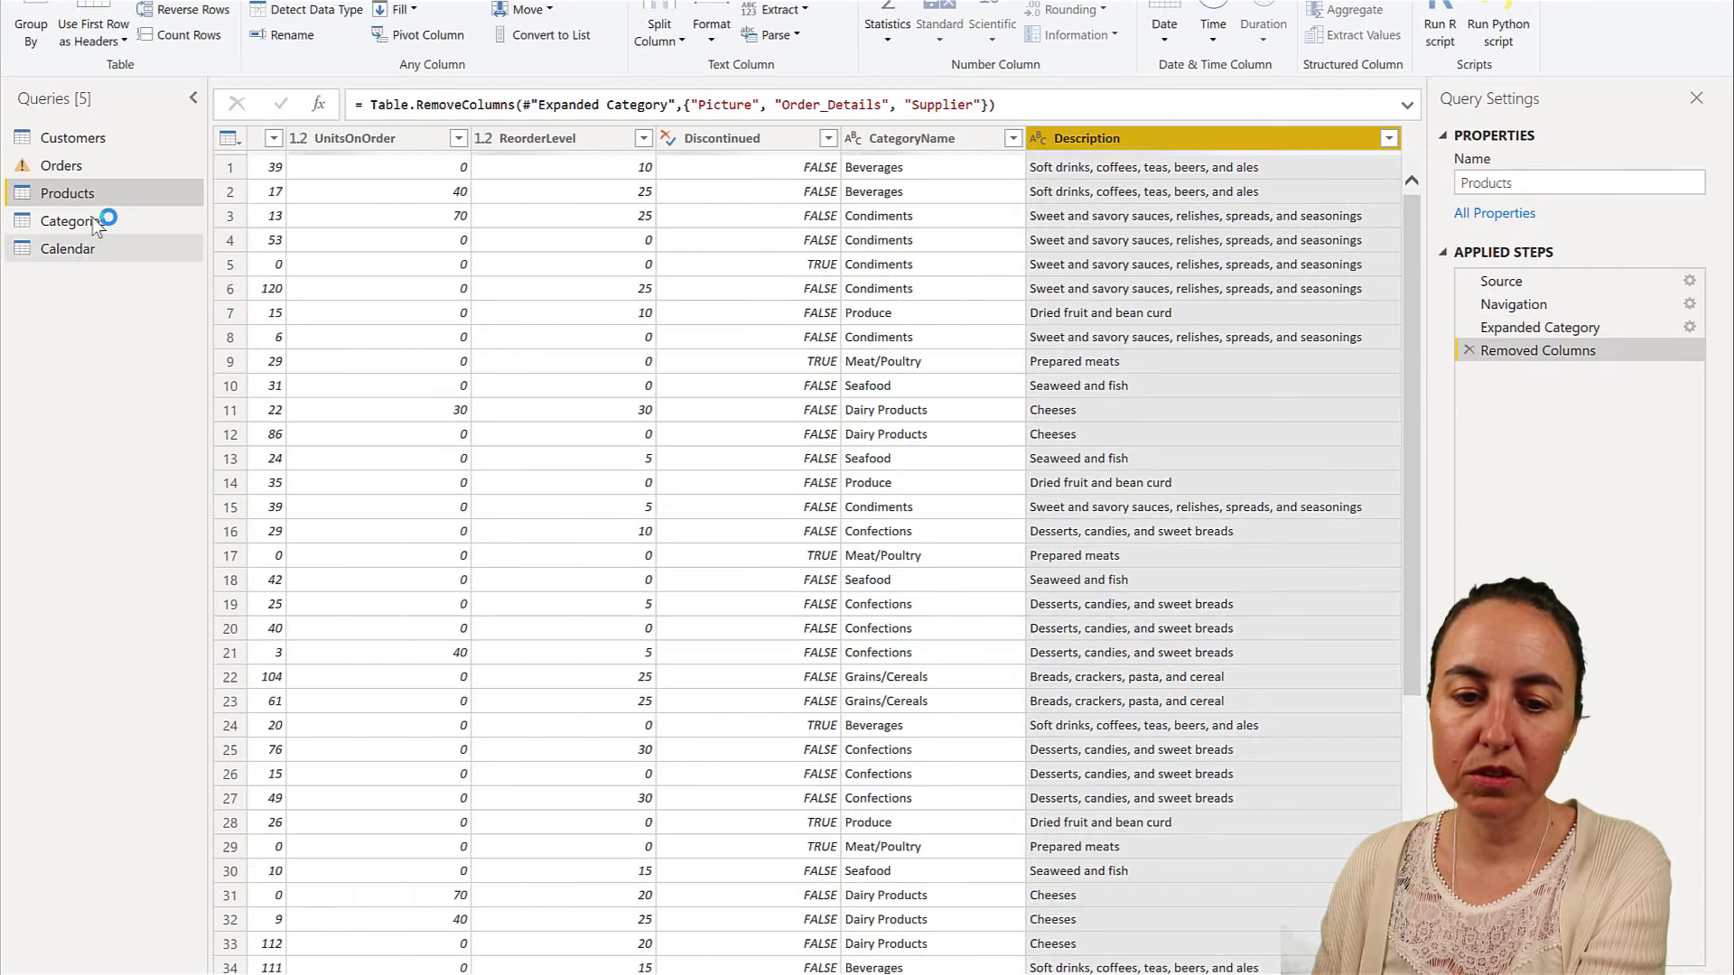
click(96, 223)
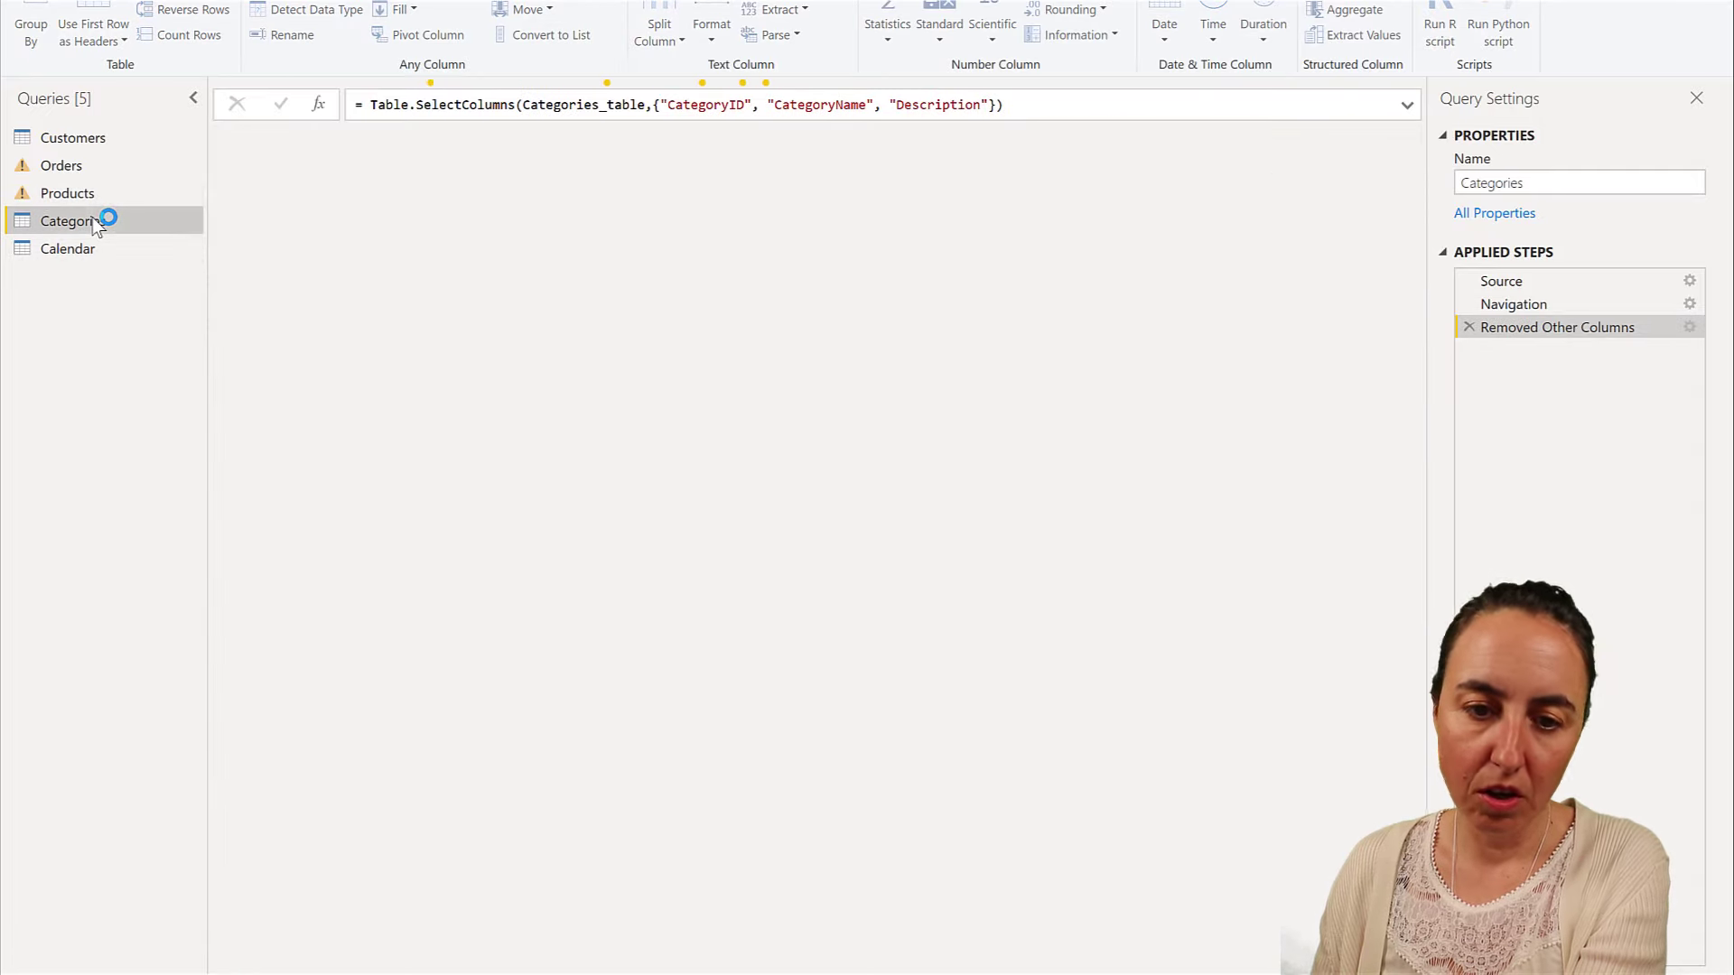
- Delete the Categories query and confirm its removal
right_click(96, 222)
click(297, 278)
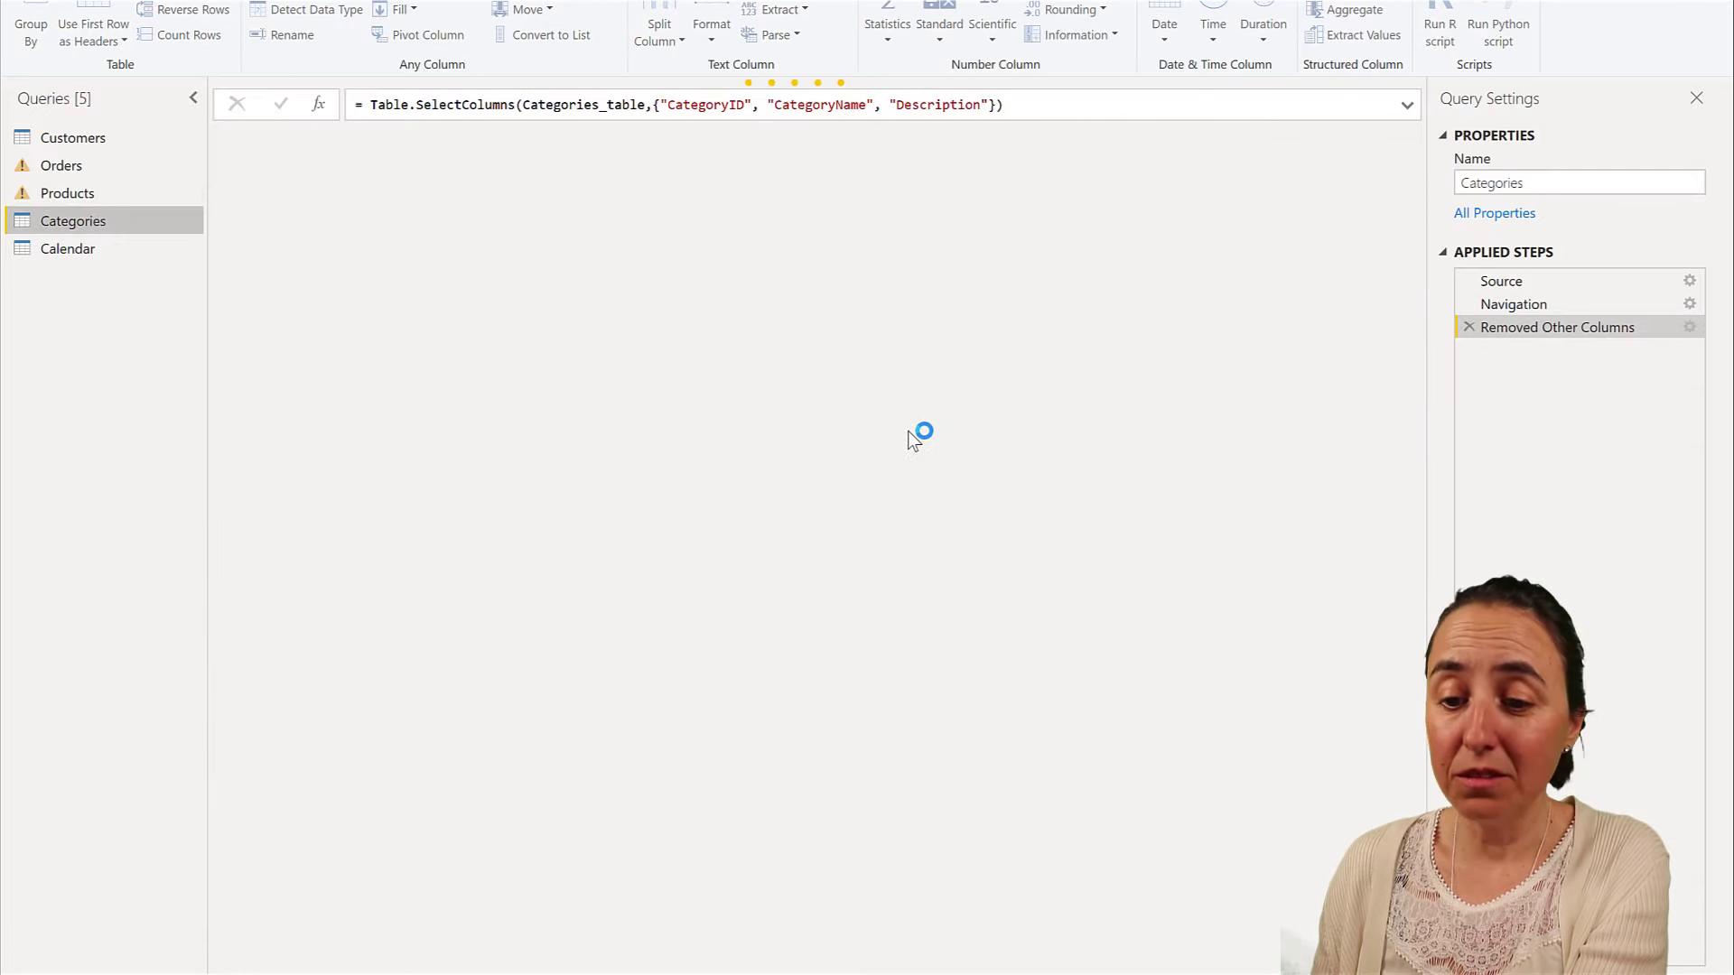
click(977, 515)
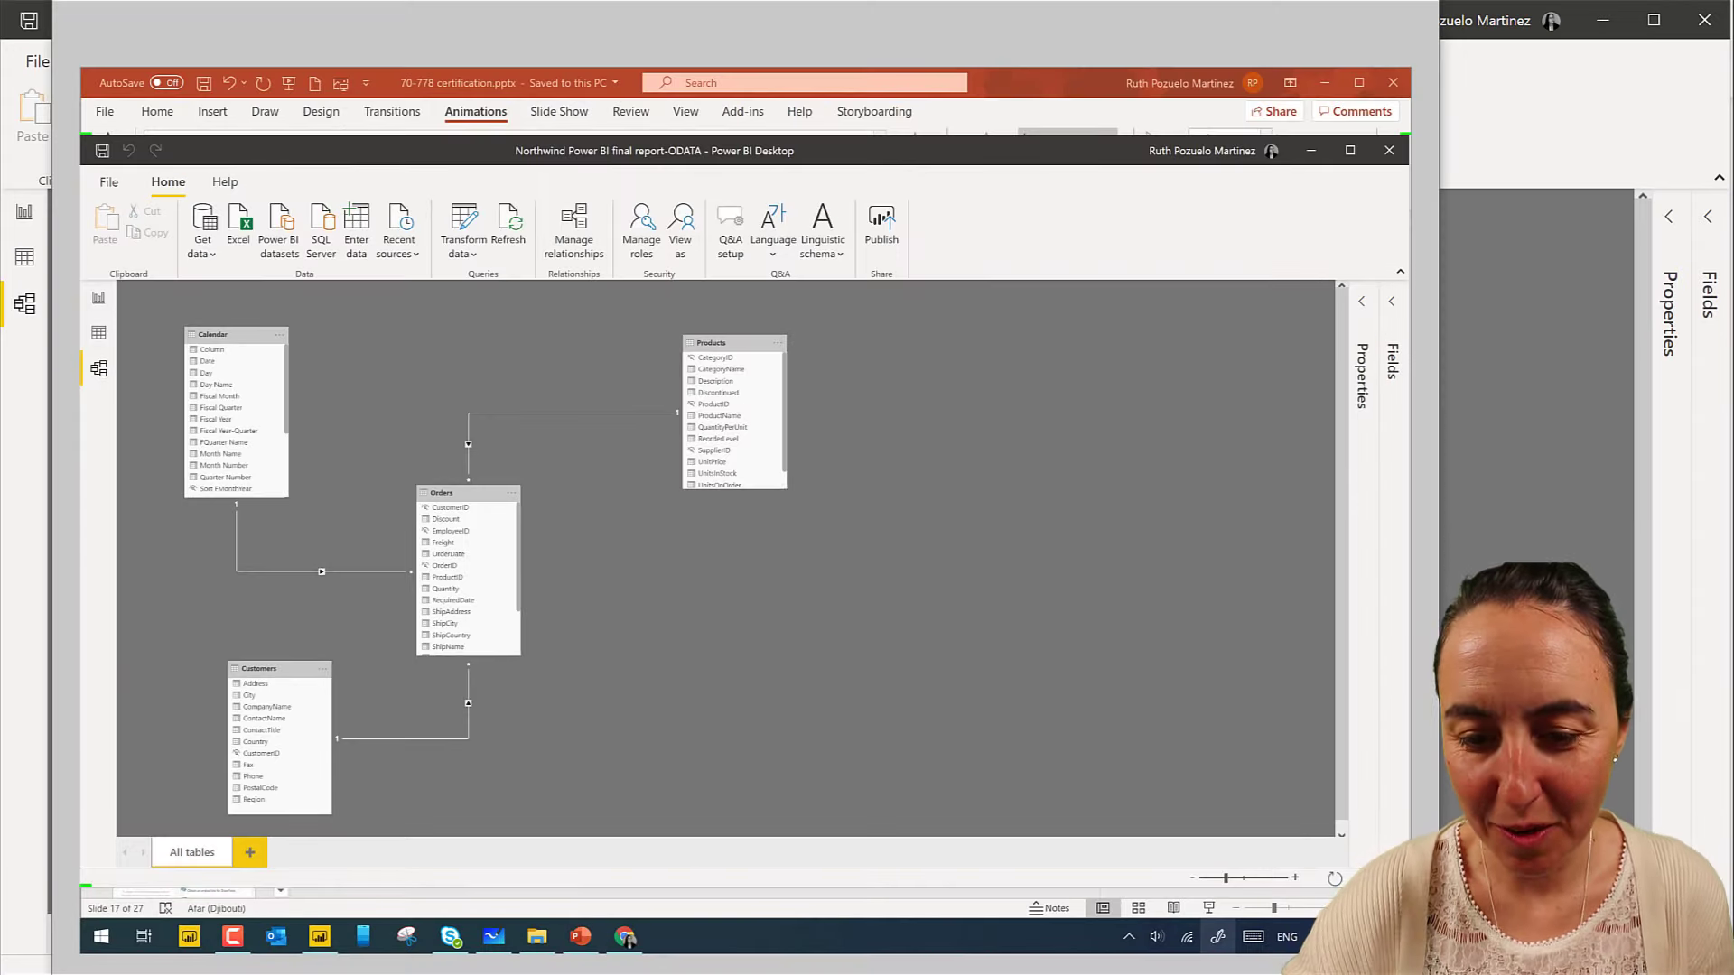
- In red ink, circle Orders and mark it F; label Products what, Customers who, Calendar when?
mouse_move(409, 492)
mouse_down()
mouse_move(423, 668)
mouse_move(519, 663)
mouse_move(496, 481)
mouse_move(426, 458)
mouse_up()
drag(556, 569, 553, 531)
drag(782, 415, 854, 354)
mouse_move(339, 773)
mouse_down()
mouse_move(372, 730)
mouse_move(397, 734)
mouse_up()
mouse_move(295, 429)
mouse_down()
mouse_move(330, 375)
mouse_move(380, 366)
mouse_up()
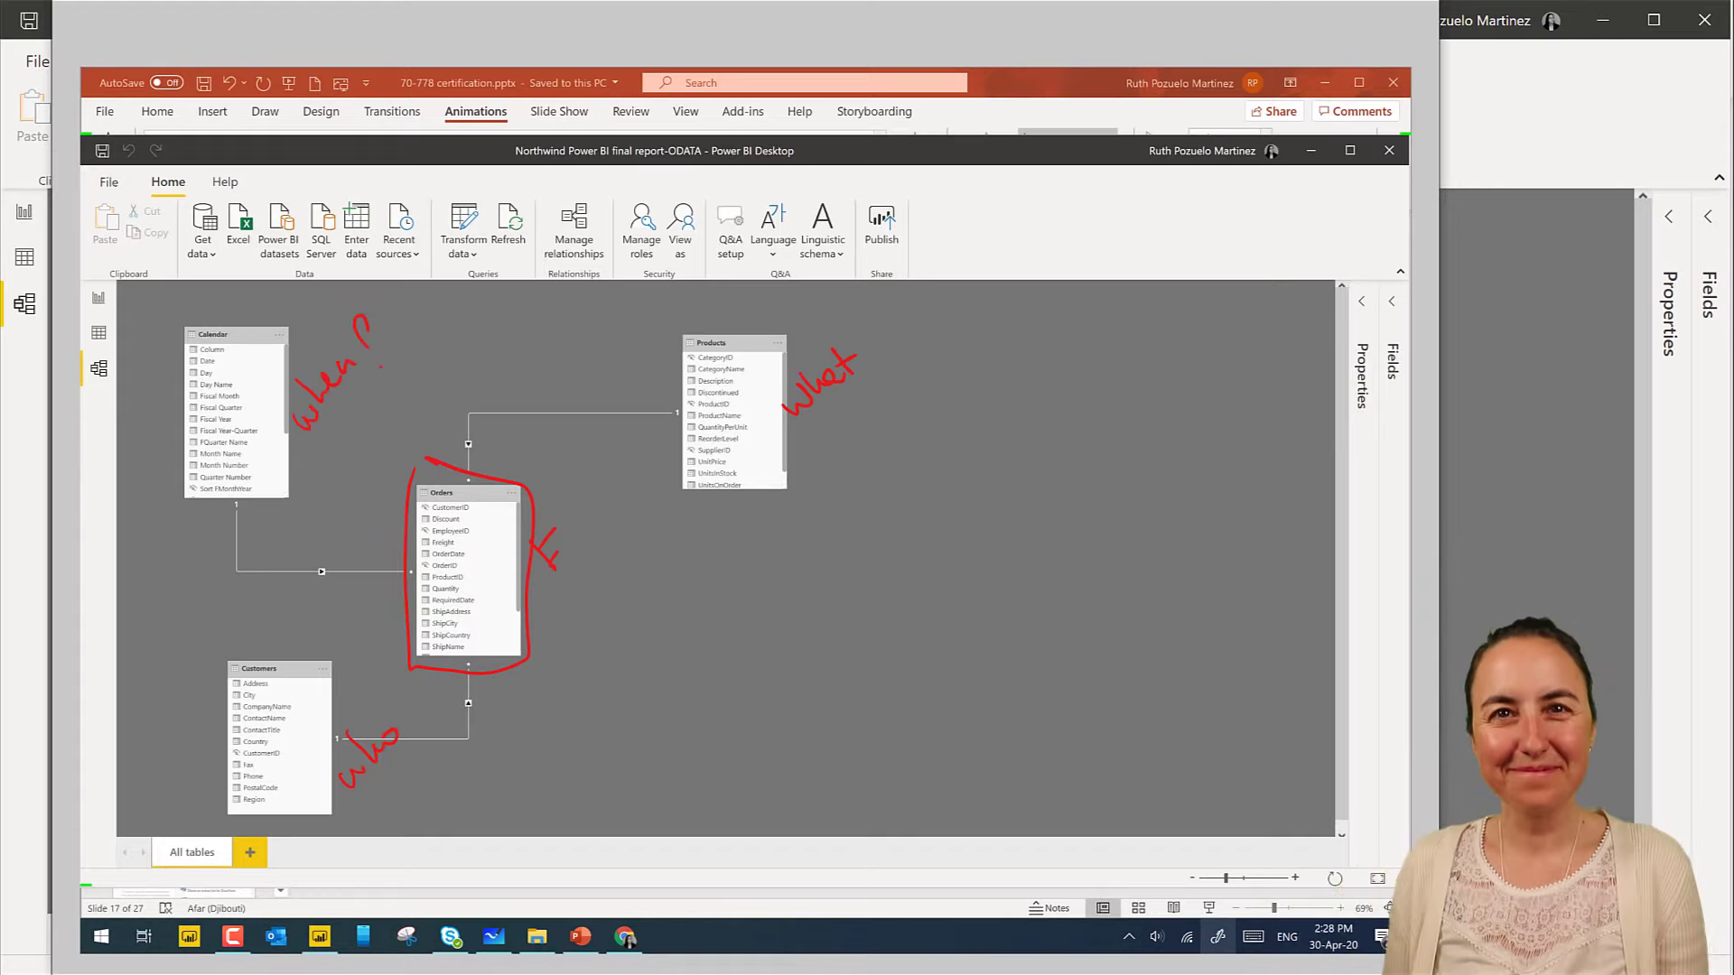